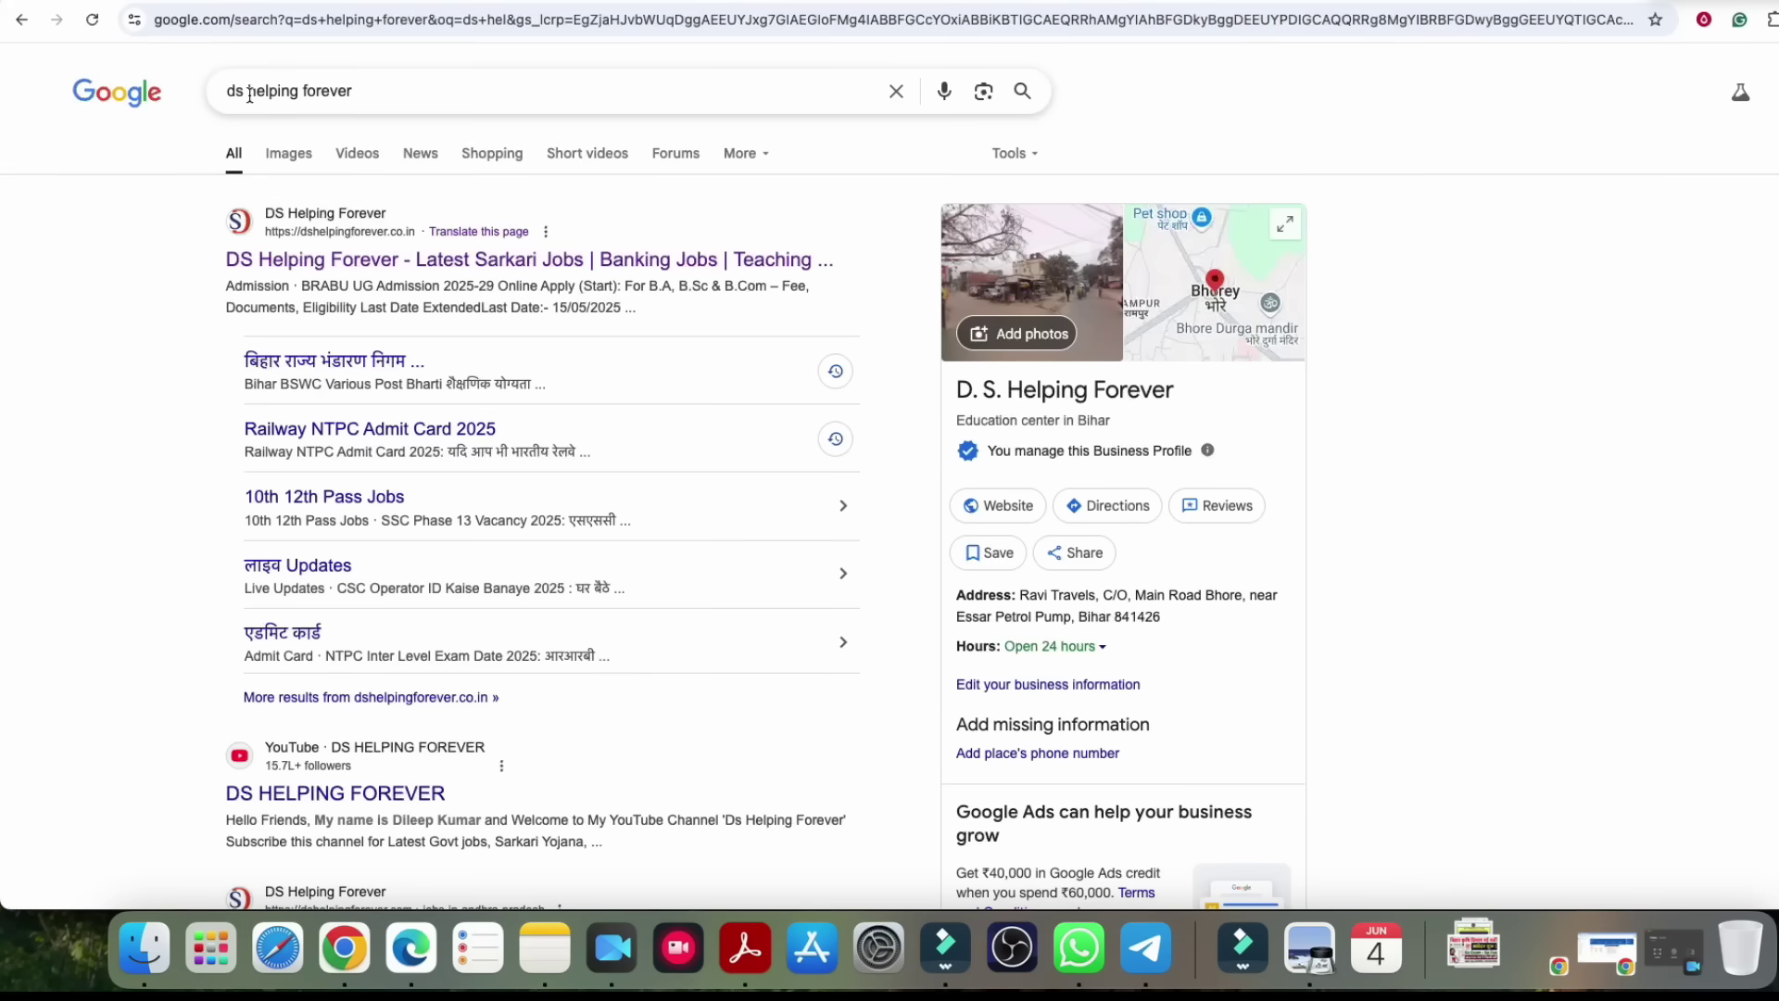
- Open the DS Helping Forever website from the search results and look over the job update lists on its home page
click(352, 259)
scroll(802, 282, down, 5)
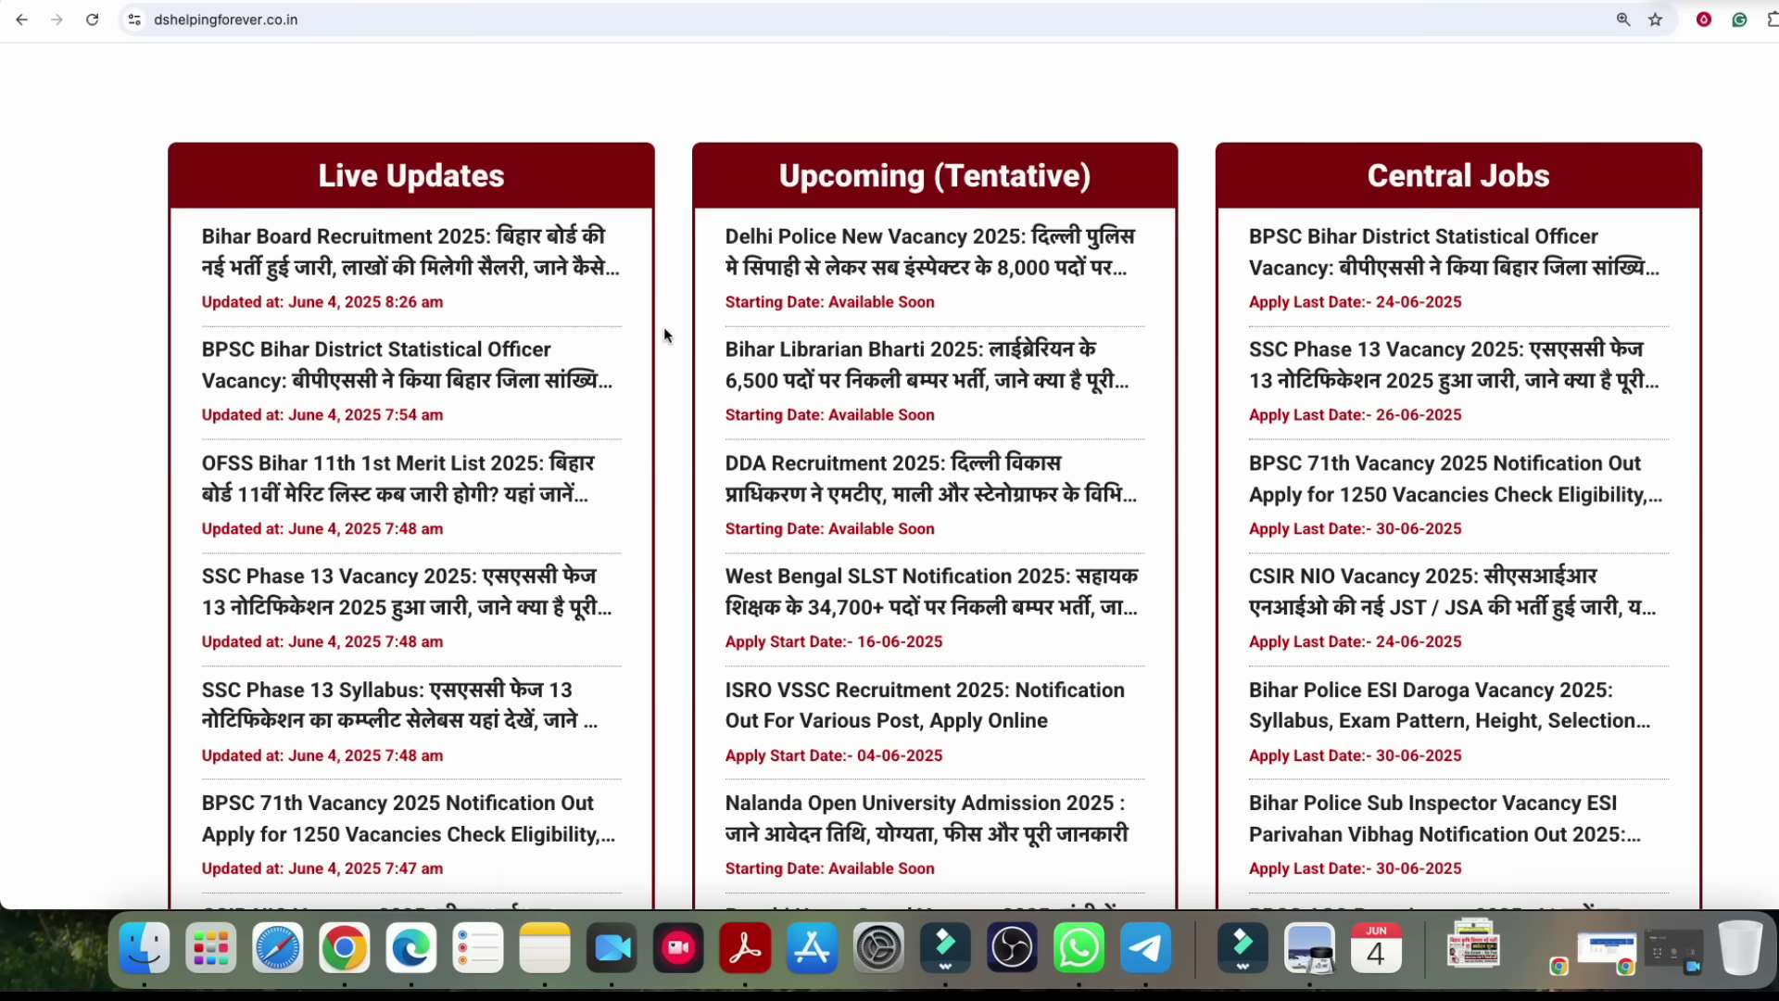
scroll(667, 332, down, 5)
scroll(671, 333, down, 3)
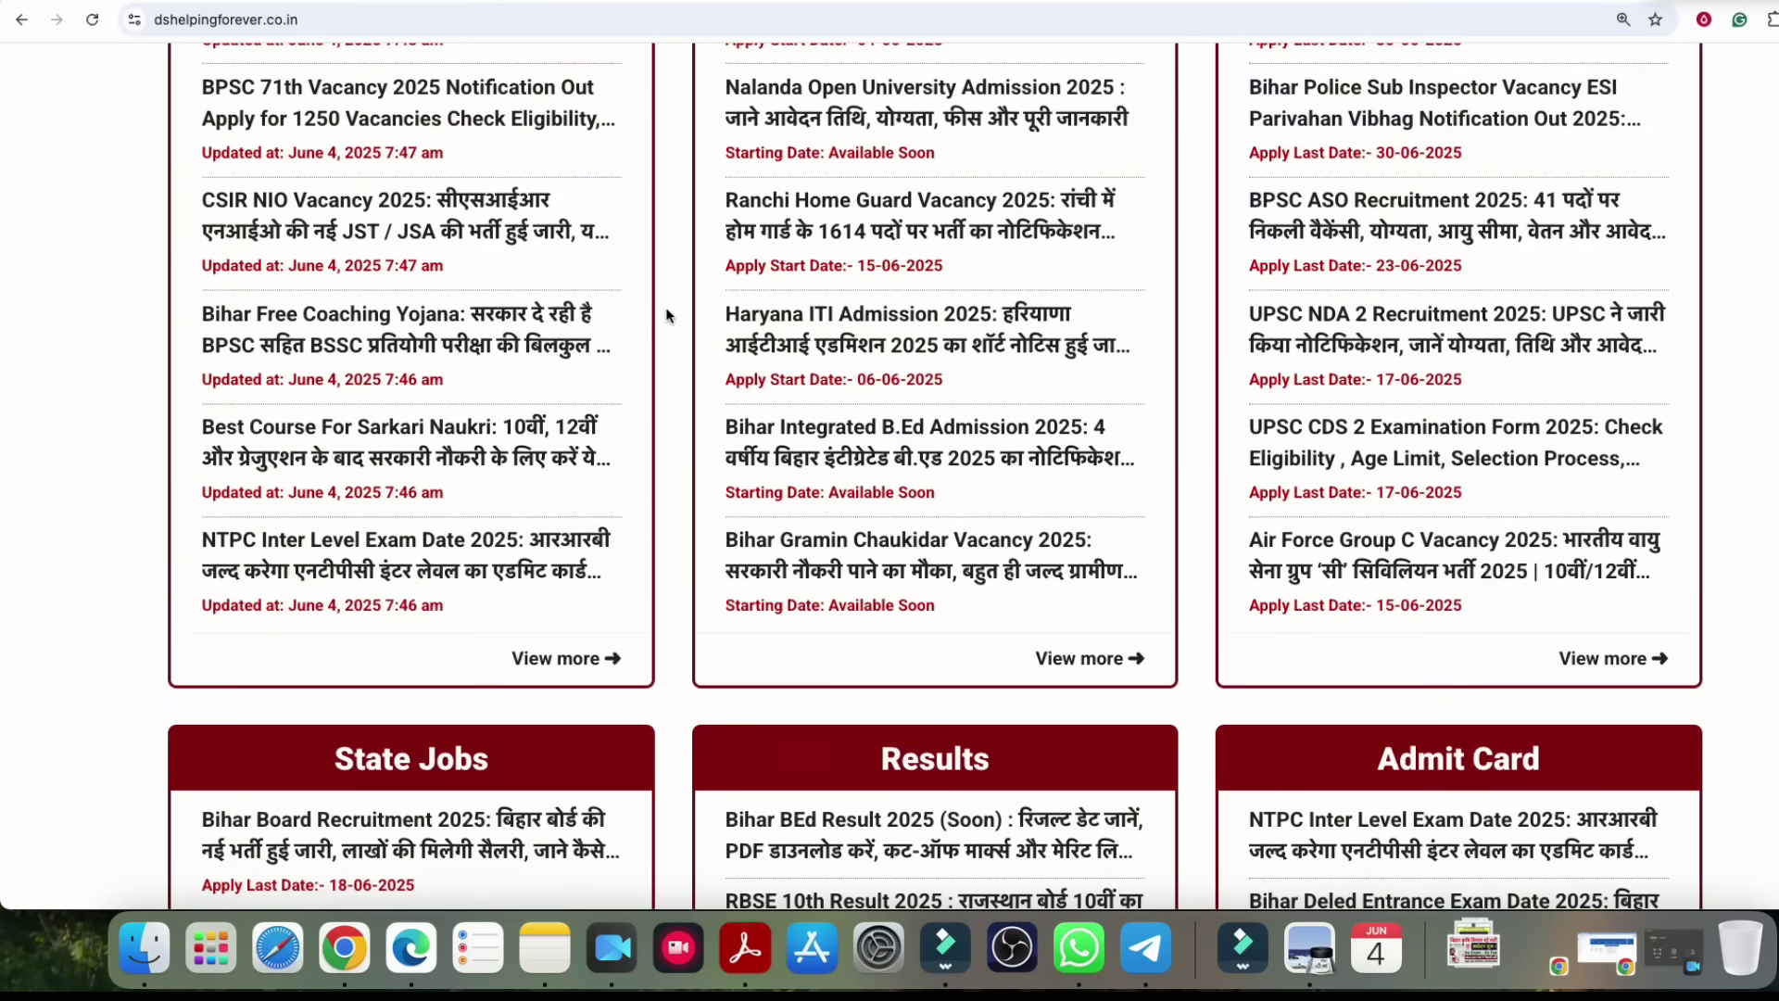
scroll(667, 315, up, 11)
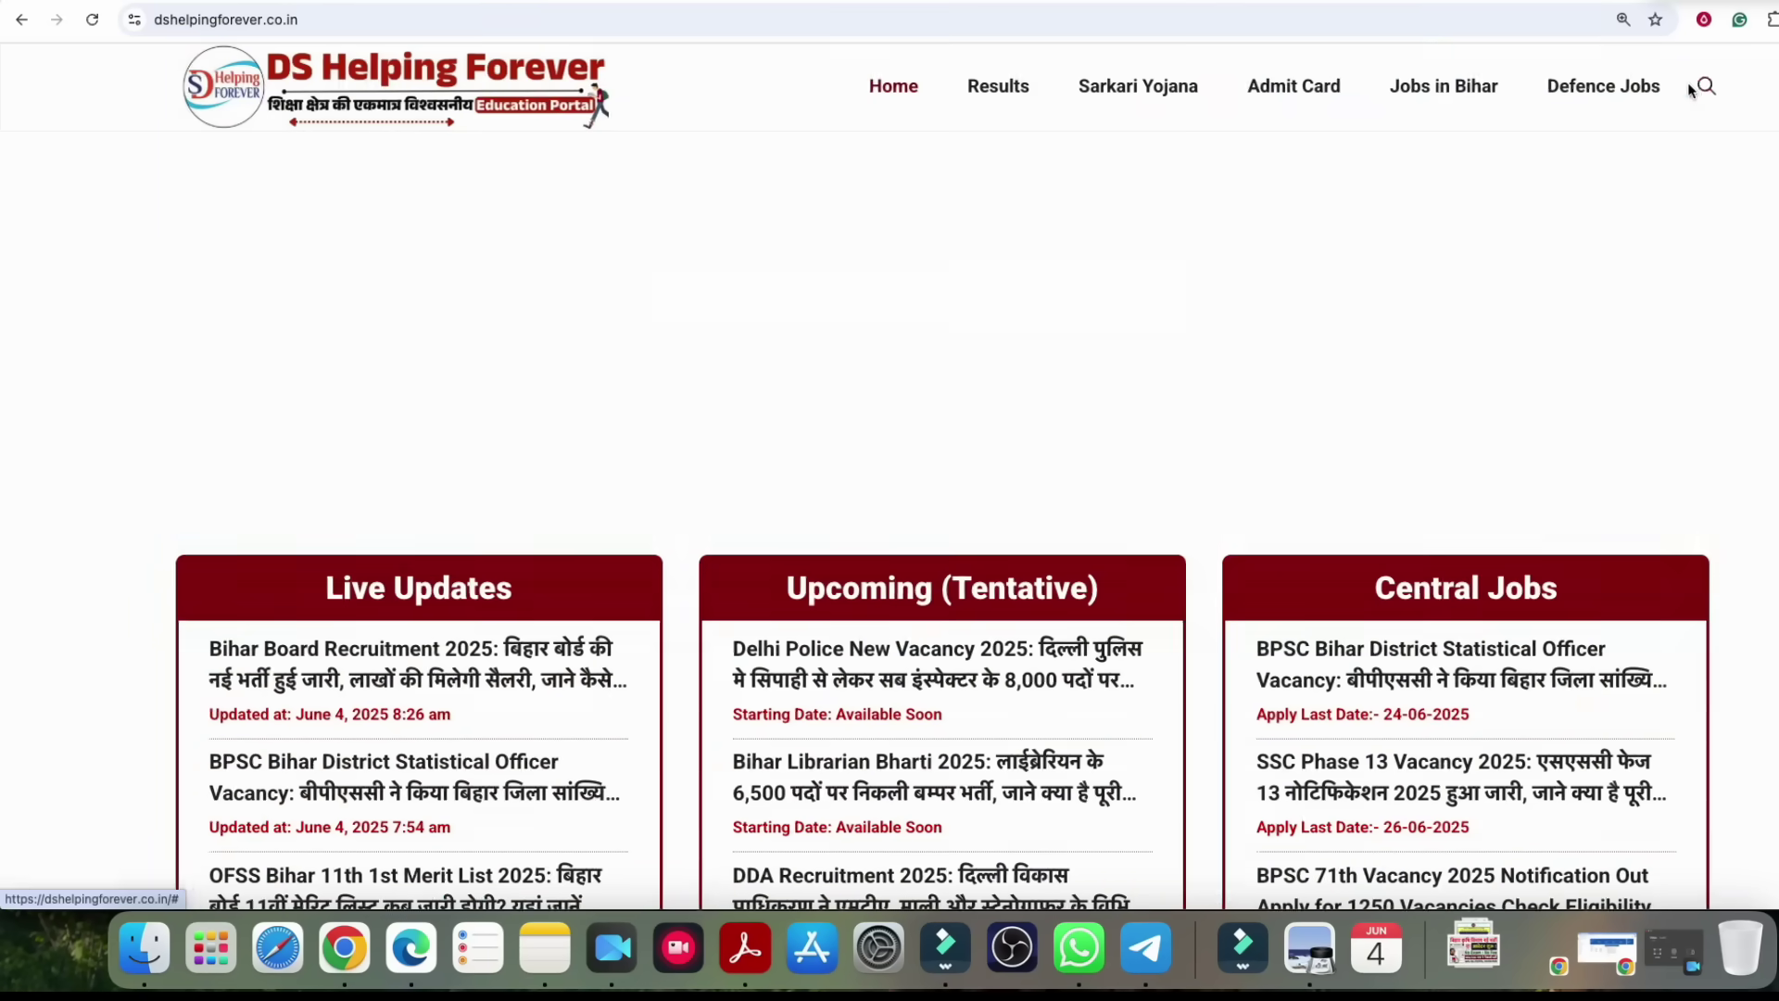
- Search the DS Helping Forever site for "bswc"
click(1692, 89)
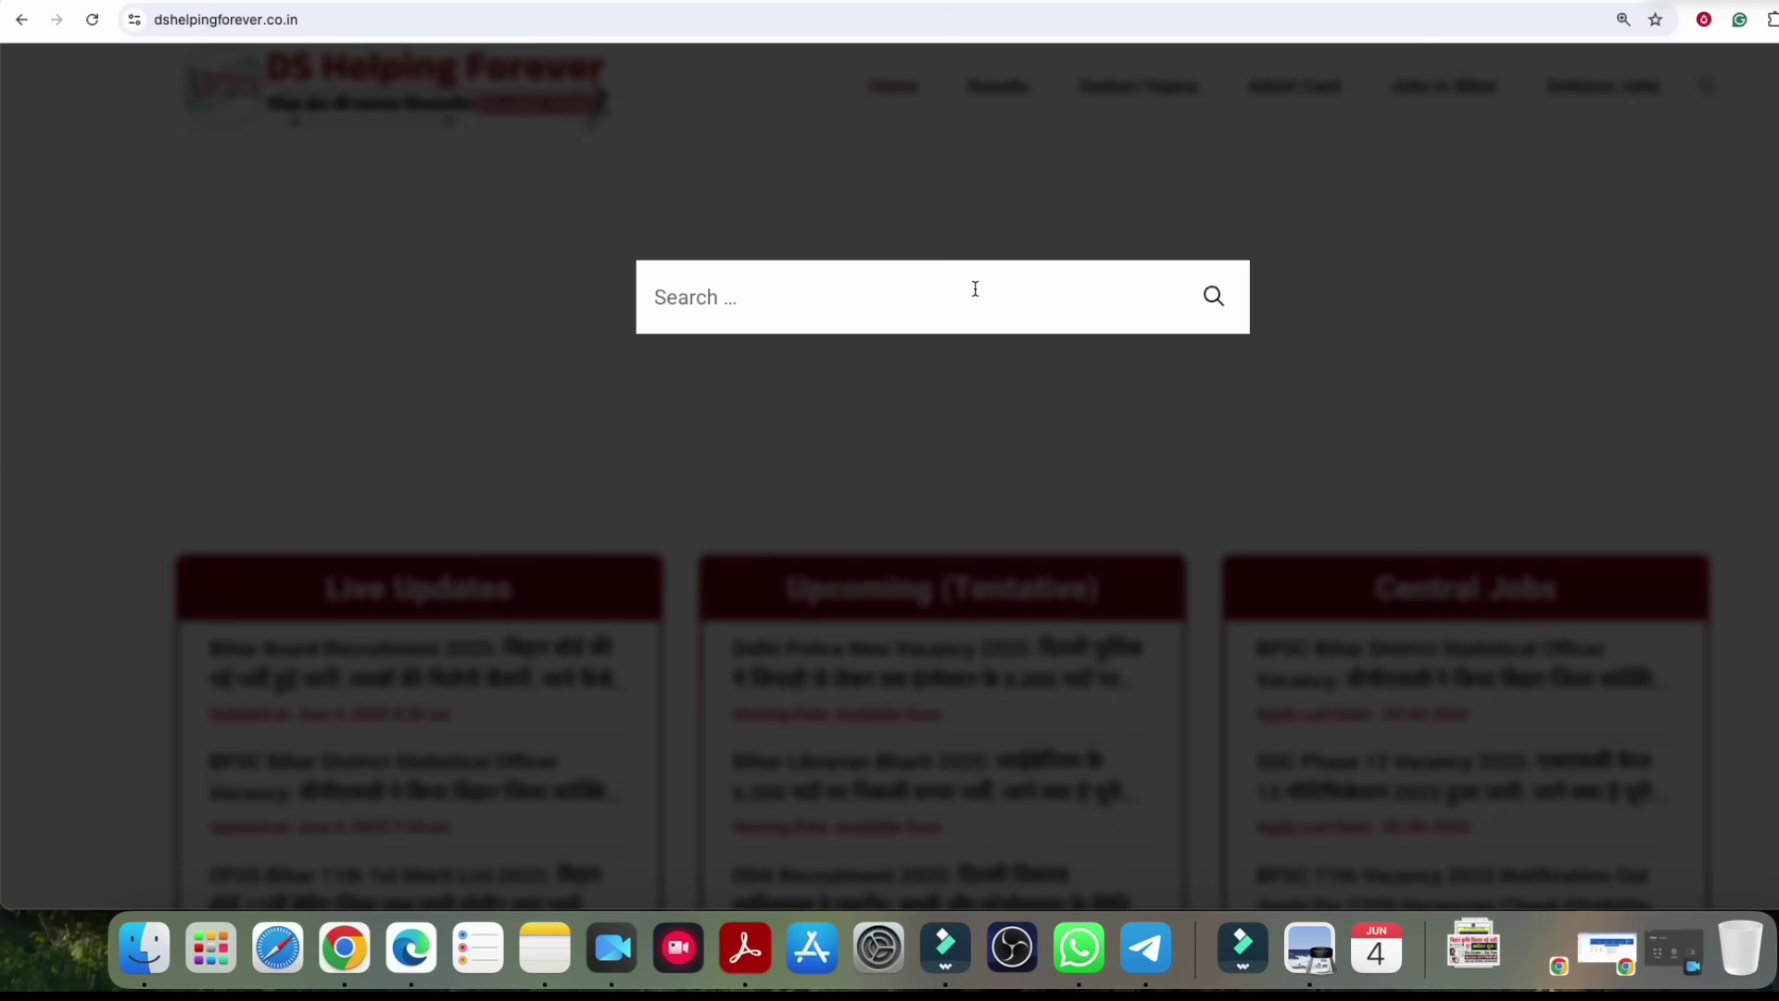
click(724, 303)
text(bswc)
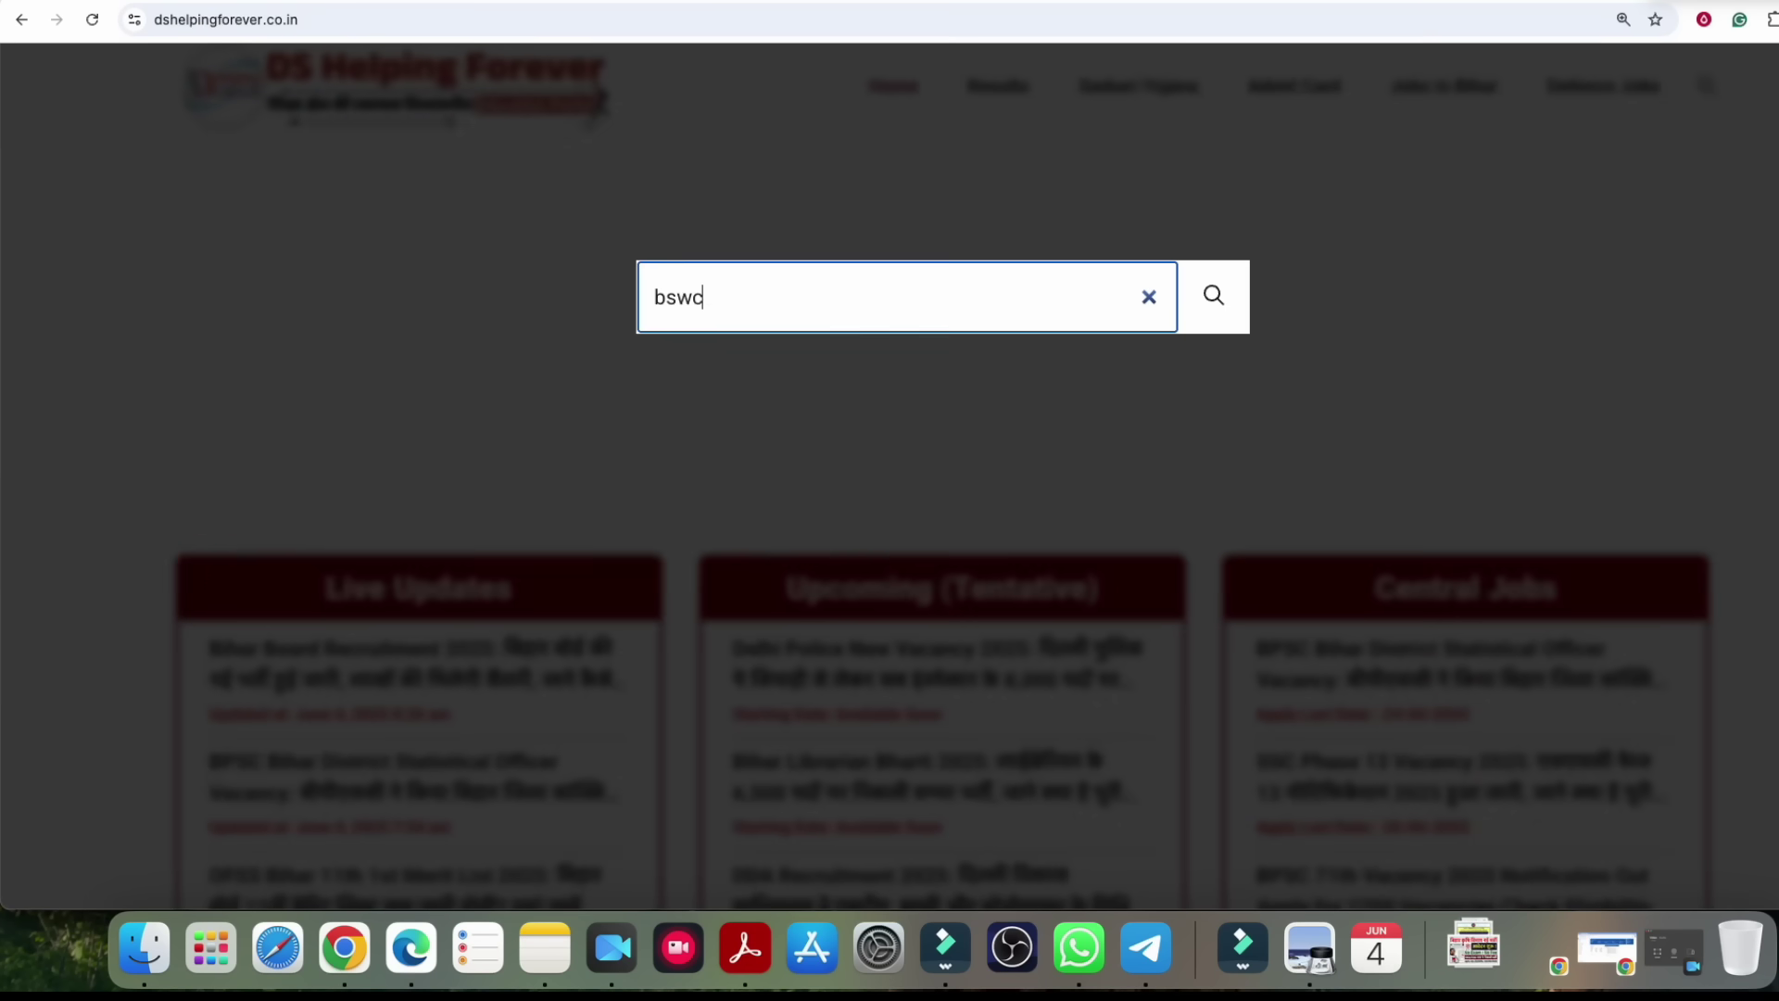
key(Return)
- Open the Bihar BSWC Various Post Vacancy 2025 article from the results and read through its overview to the important dates
scroll(723, 300, down, 5)
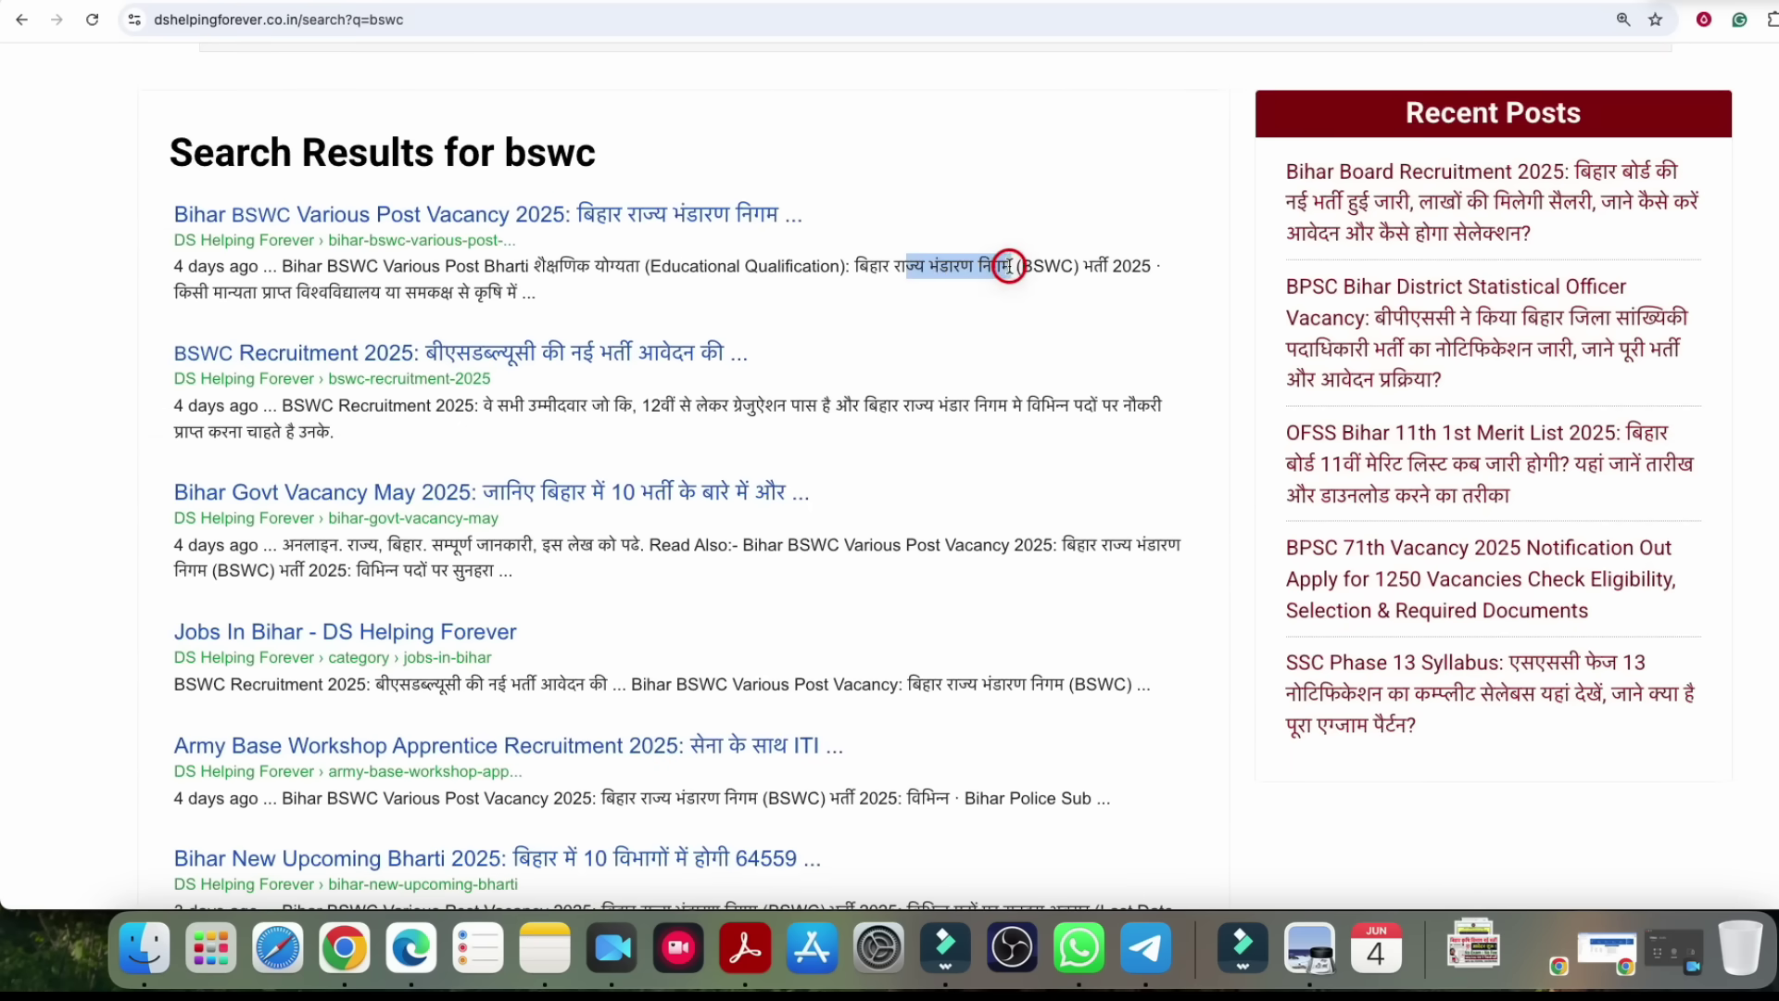
click(419, 219)
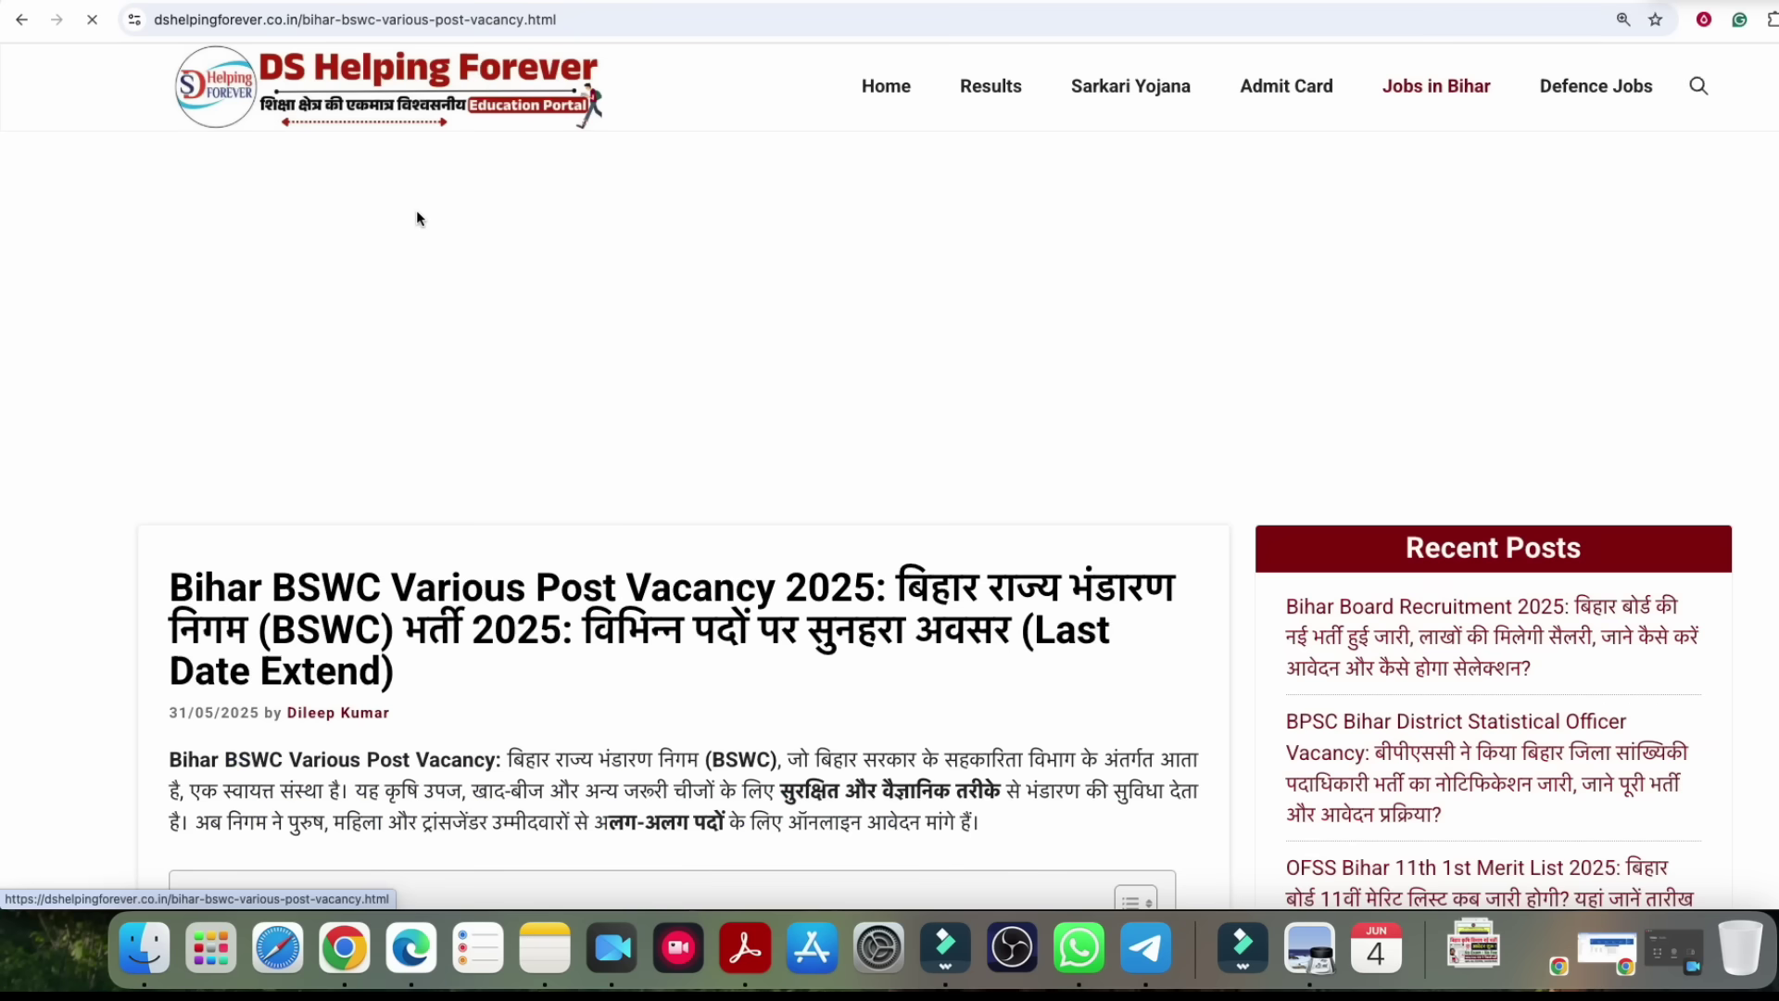
scroll(711, 297, down, 15)
scroll(726, 294, down, 6)
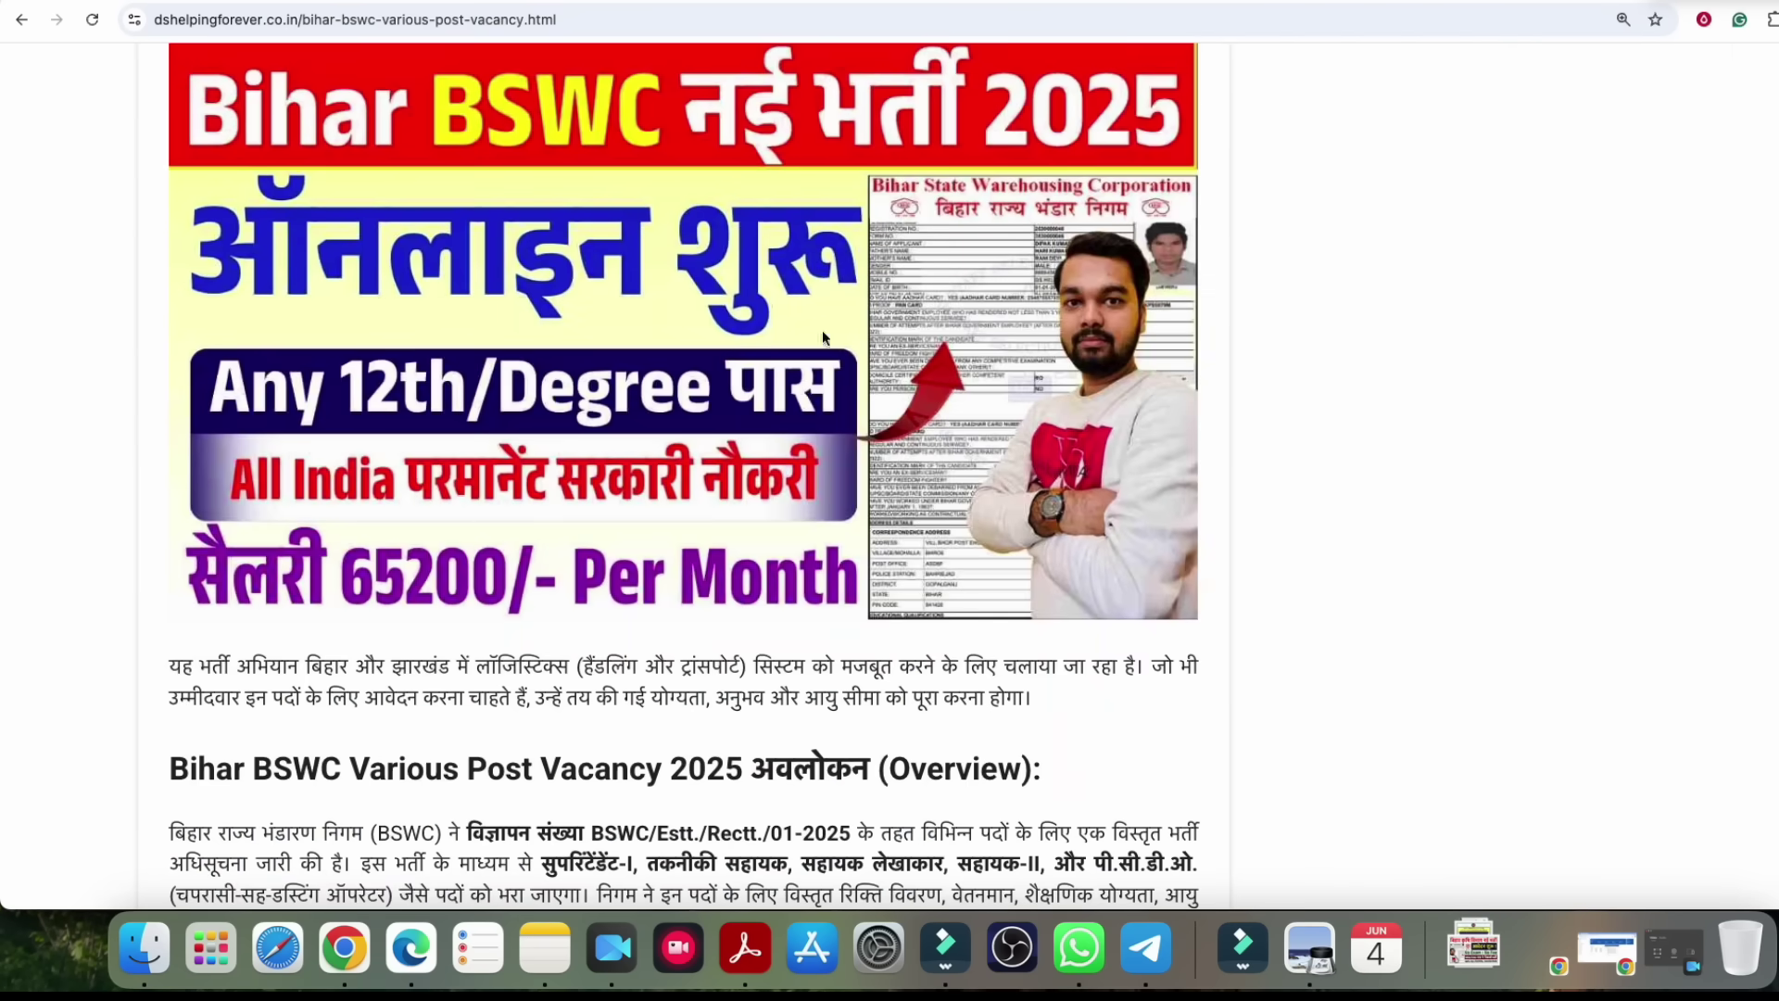
scroll(806, 316, down, 8)
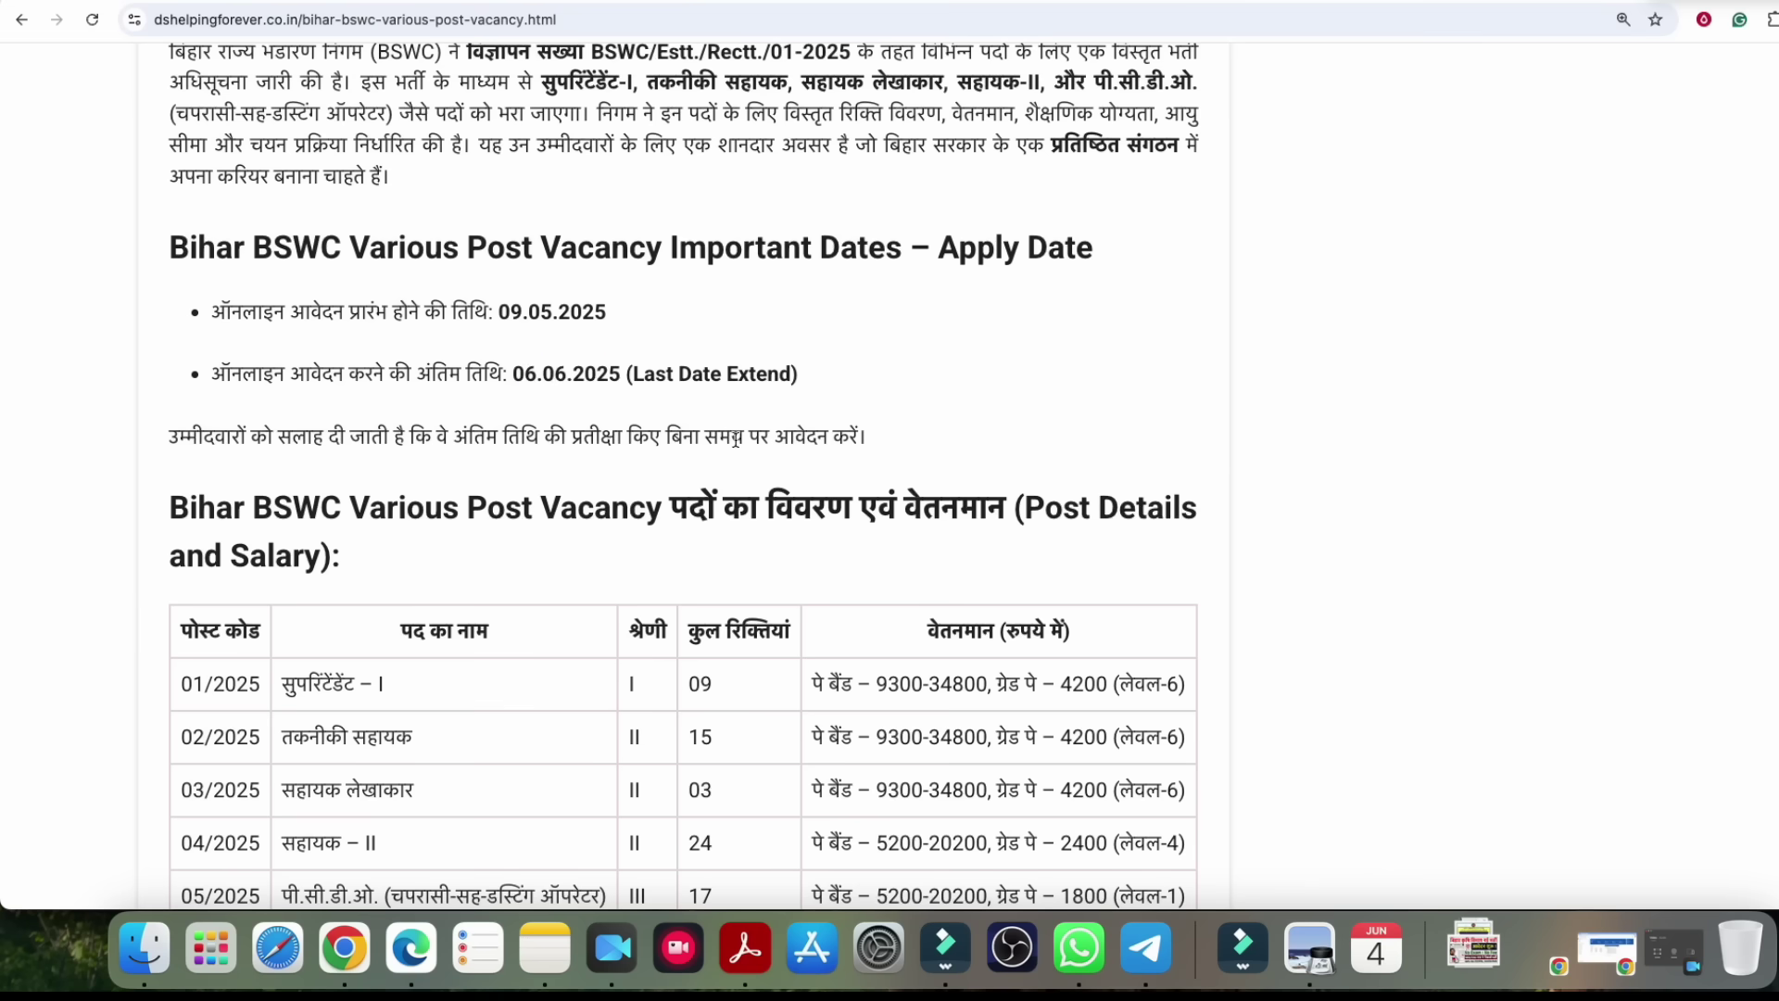
- Examine the Post Details and Salary table, highlighting the post name, vacancies and pay band of the 01/2025 row
scroll(732, 435, down, 2)
scroll(738, 434, down, 1)
drag(294, 463, 385, 463)
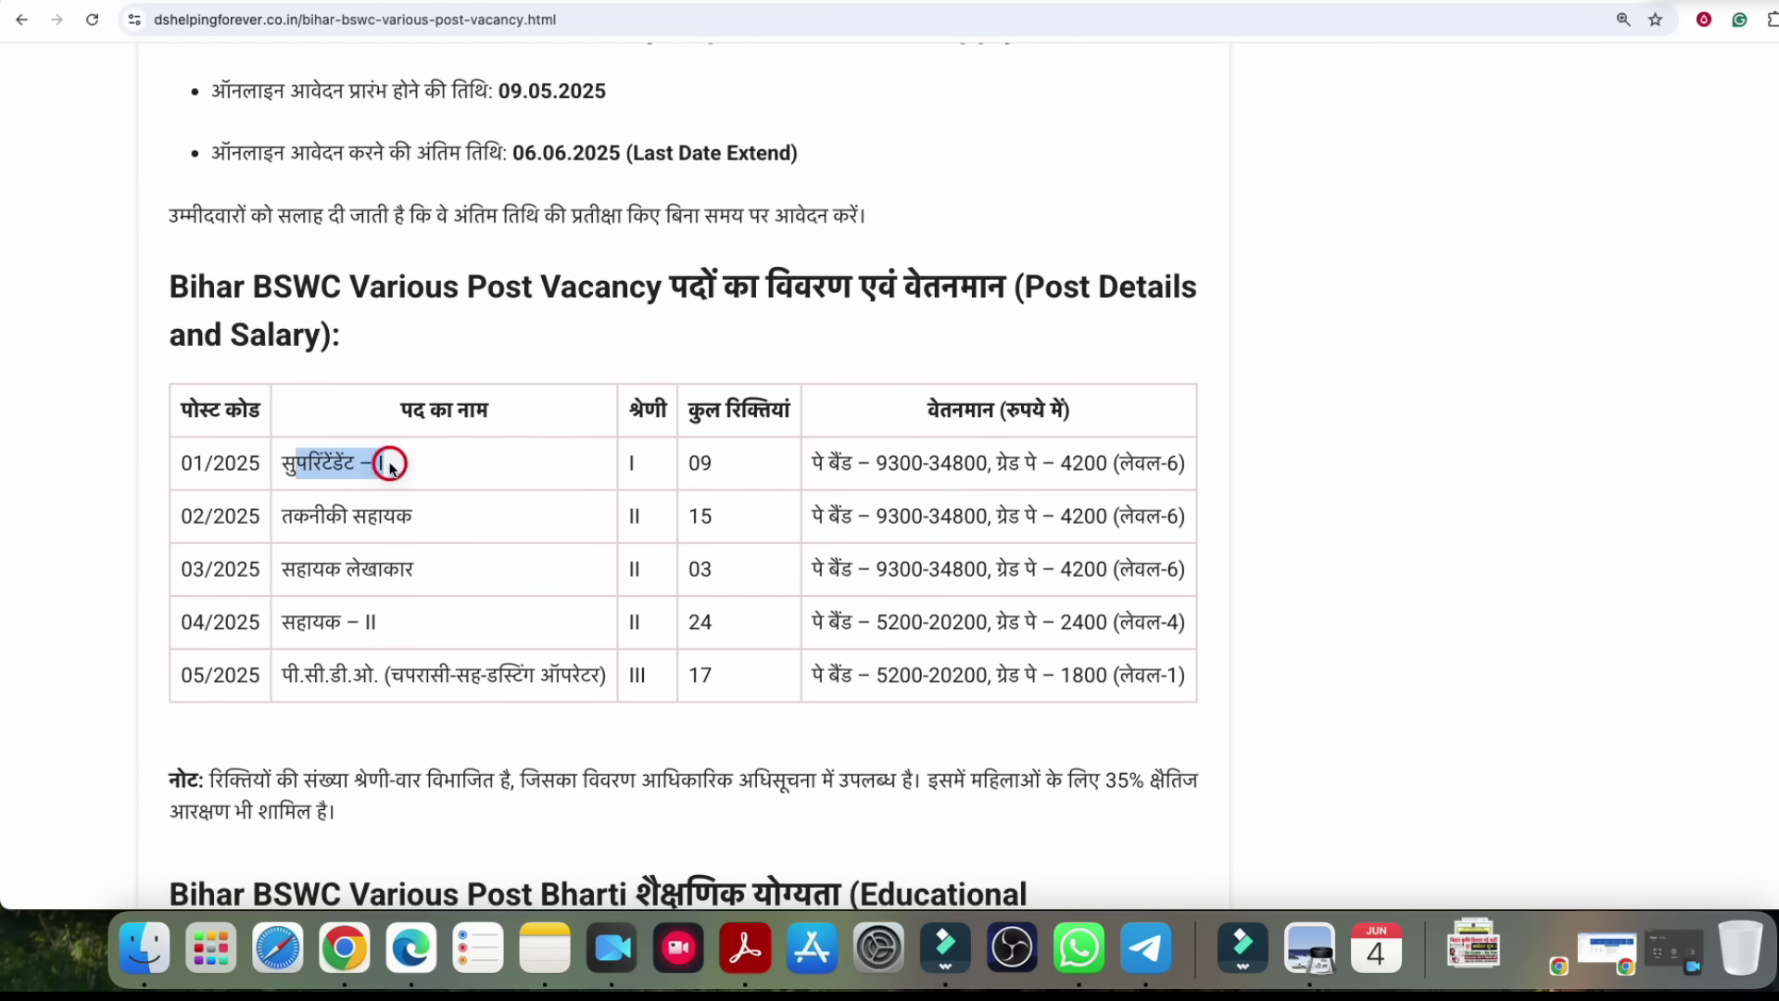
double_click(697, 464)
drag(859, 464, 1039, 463)
scroll(649, 519, down, 1)
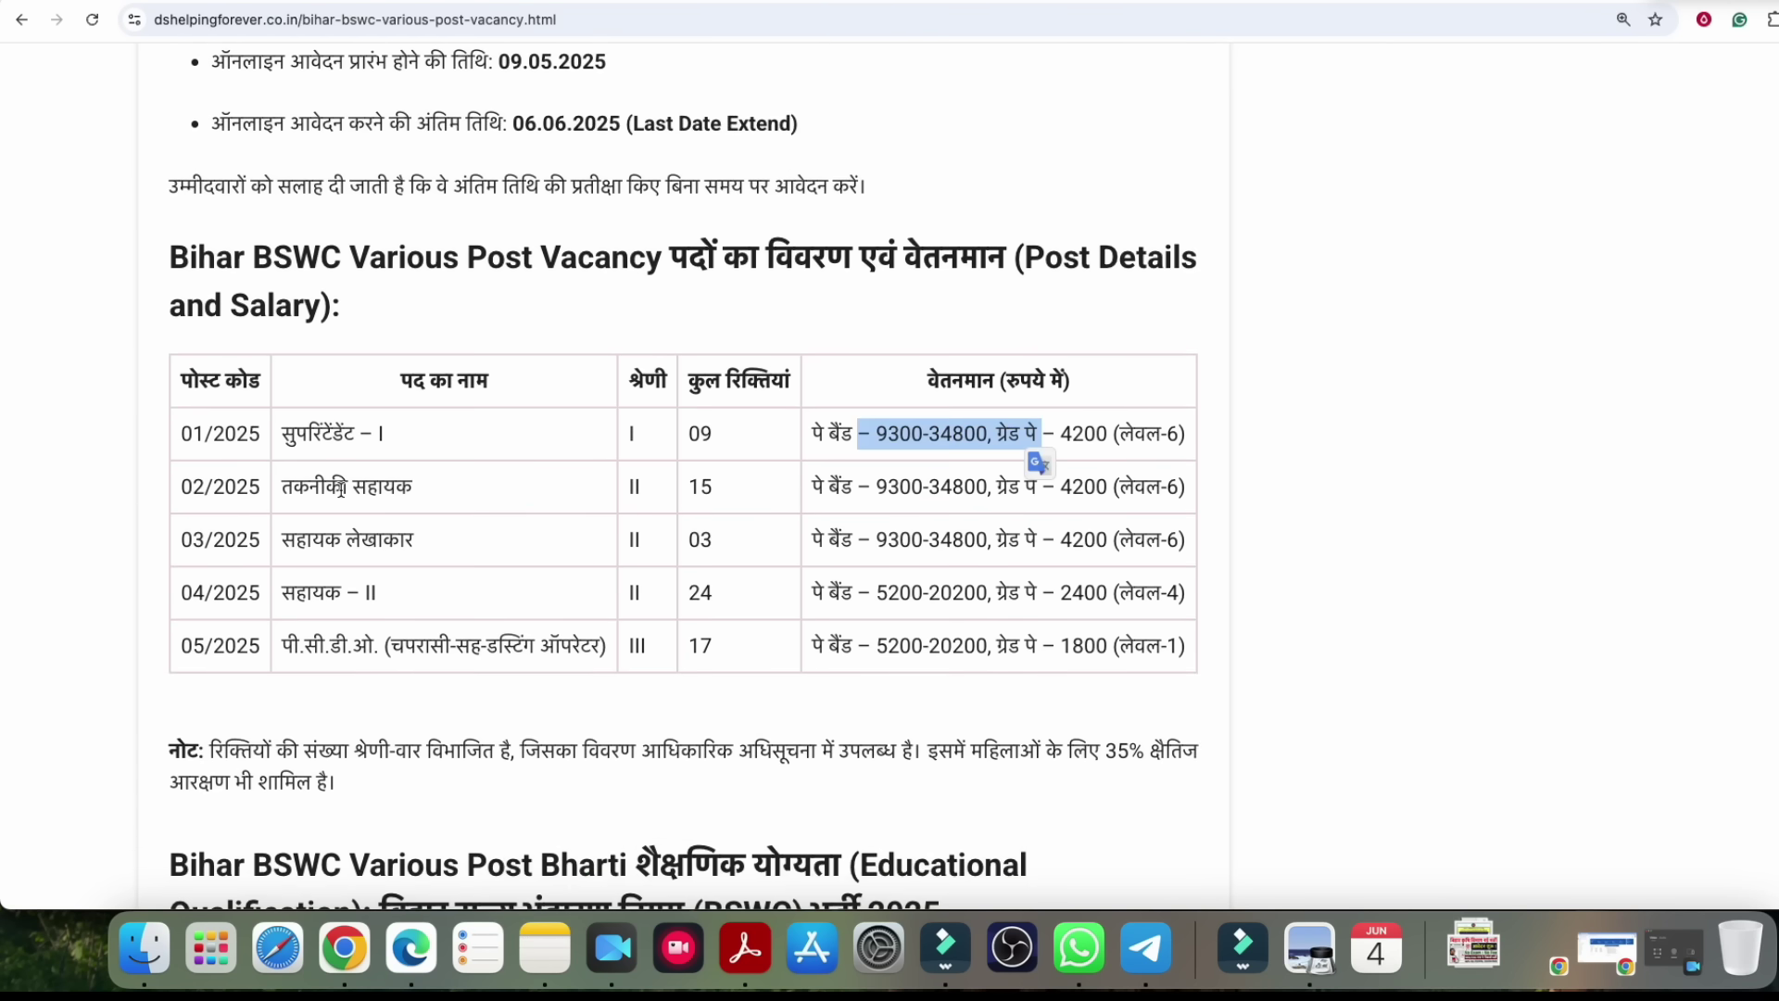
- Review the educational qualification and age limit sections, then highlight the categories and total amounts in the Application Fee table
scroll(530, 563, down, 15)
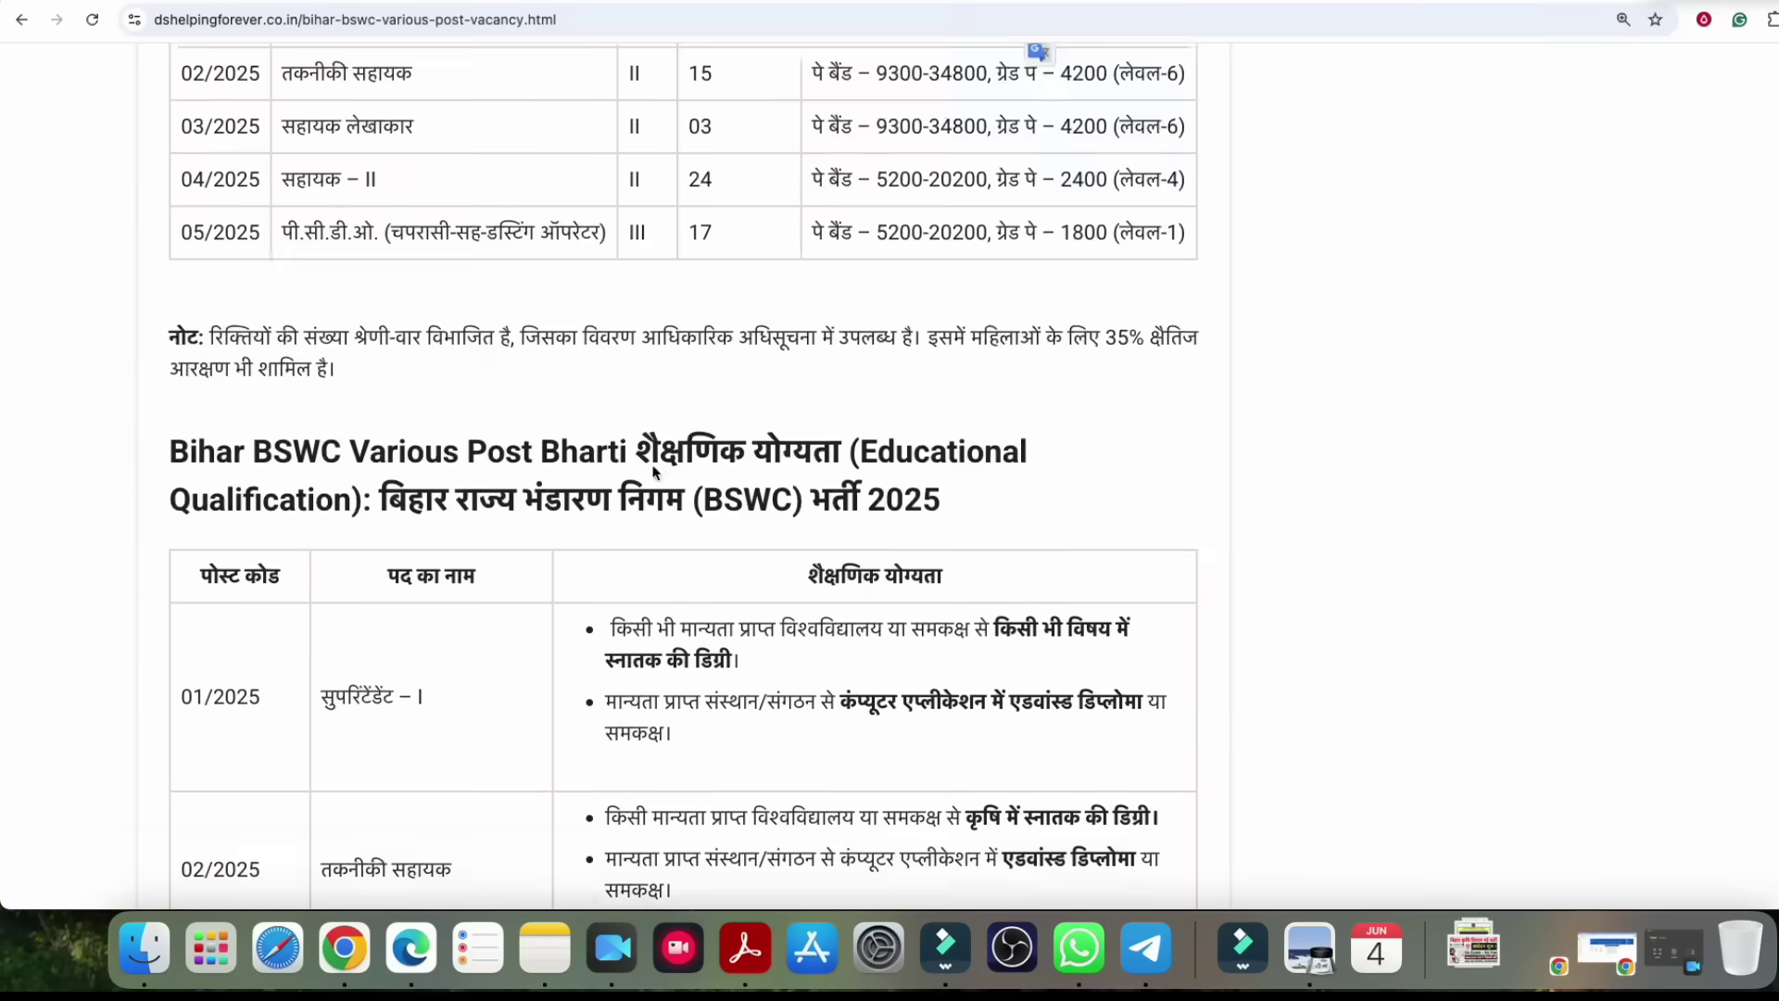
scroll(771, 375, down, 10)
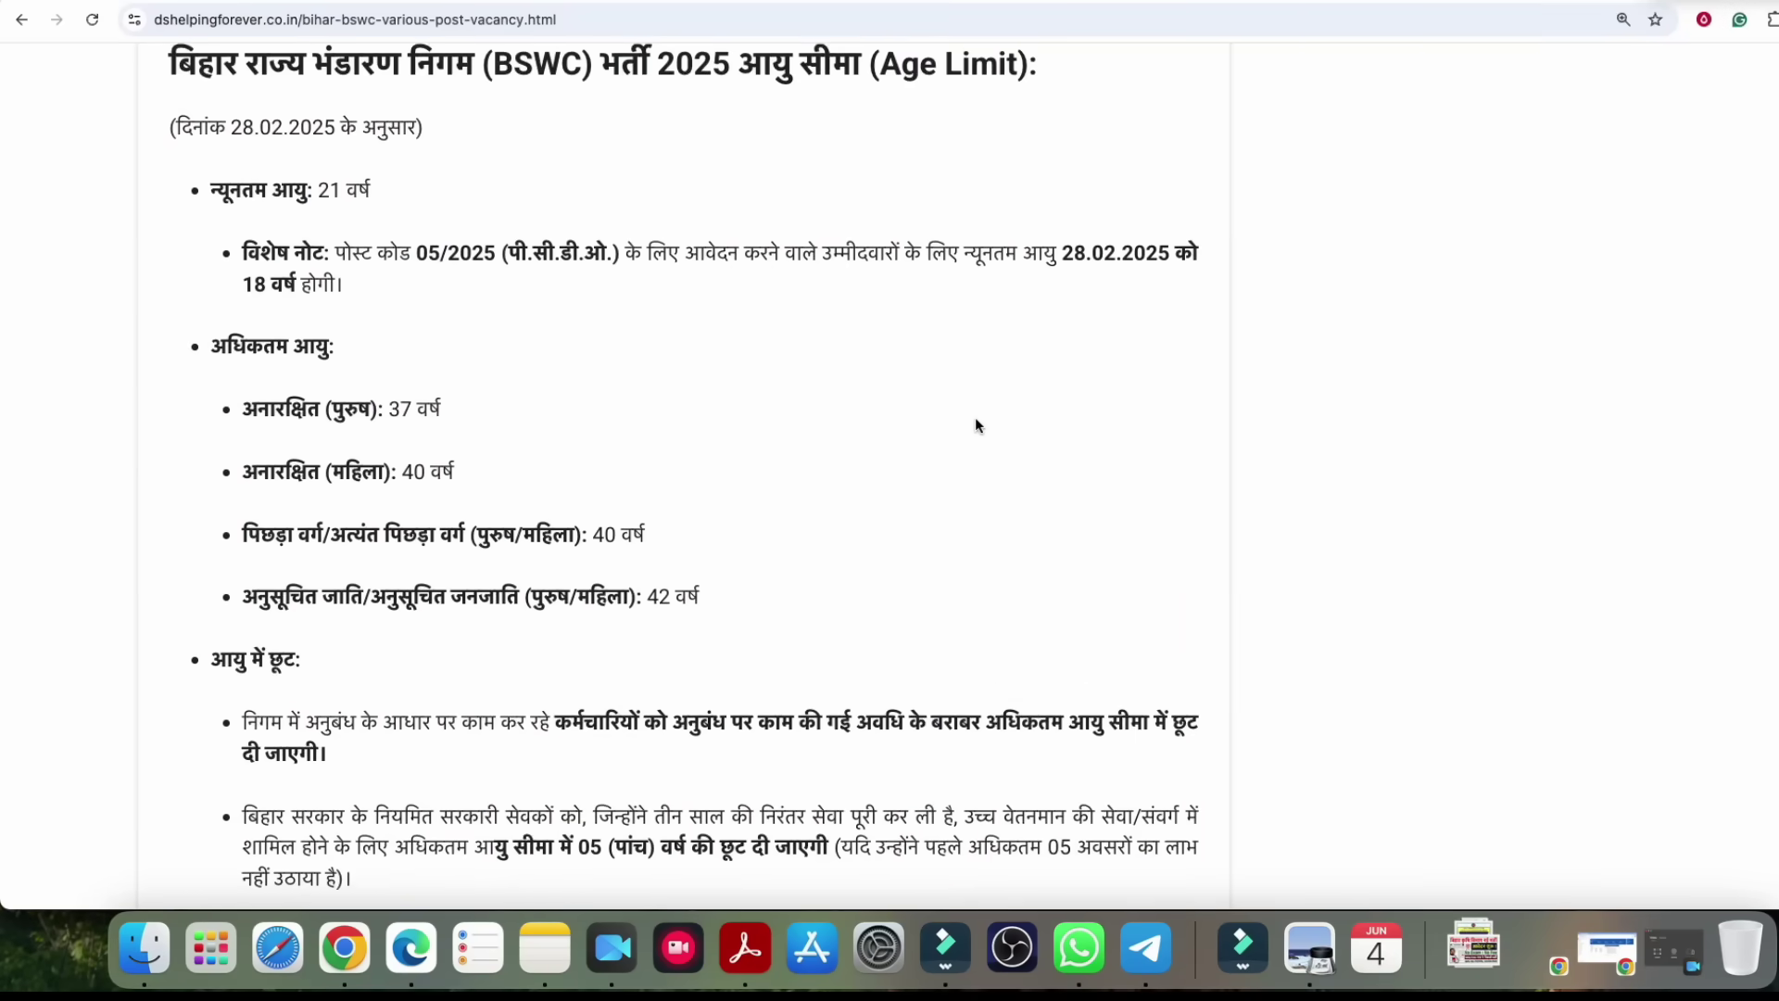
scroll(766, 454, down, 10)
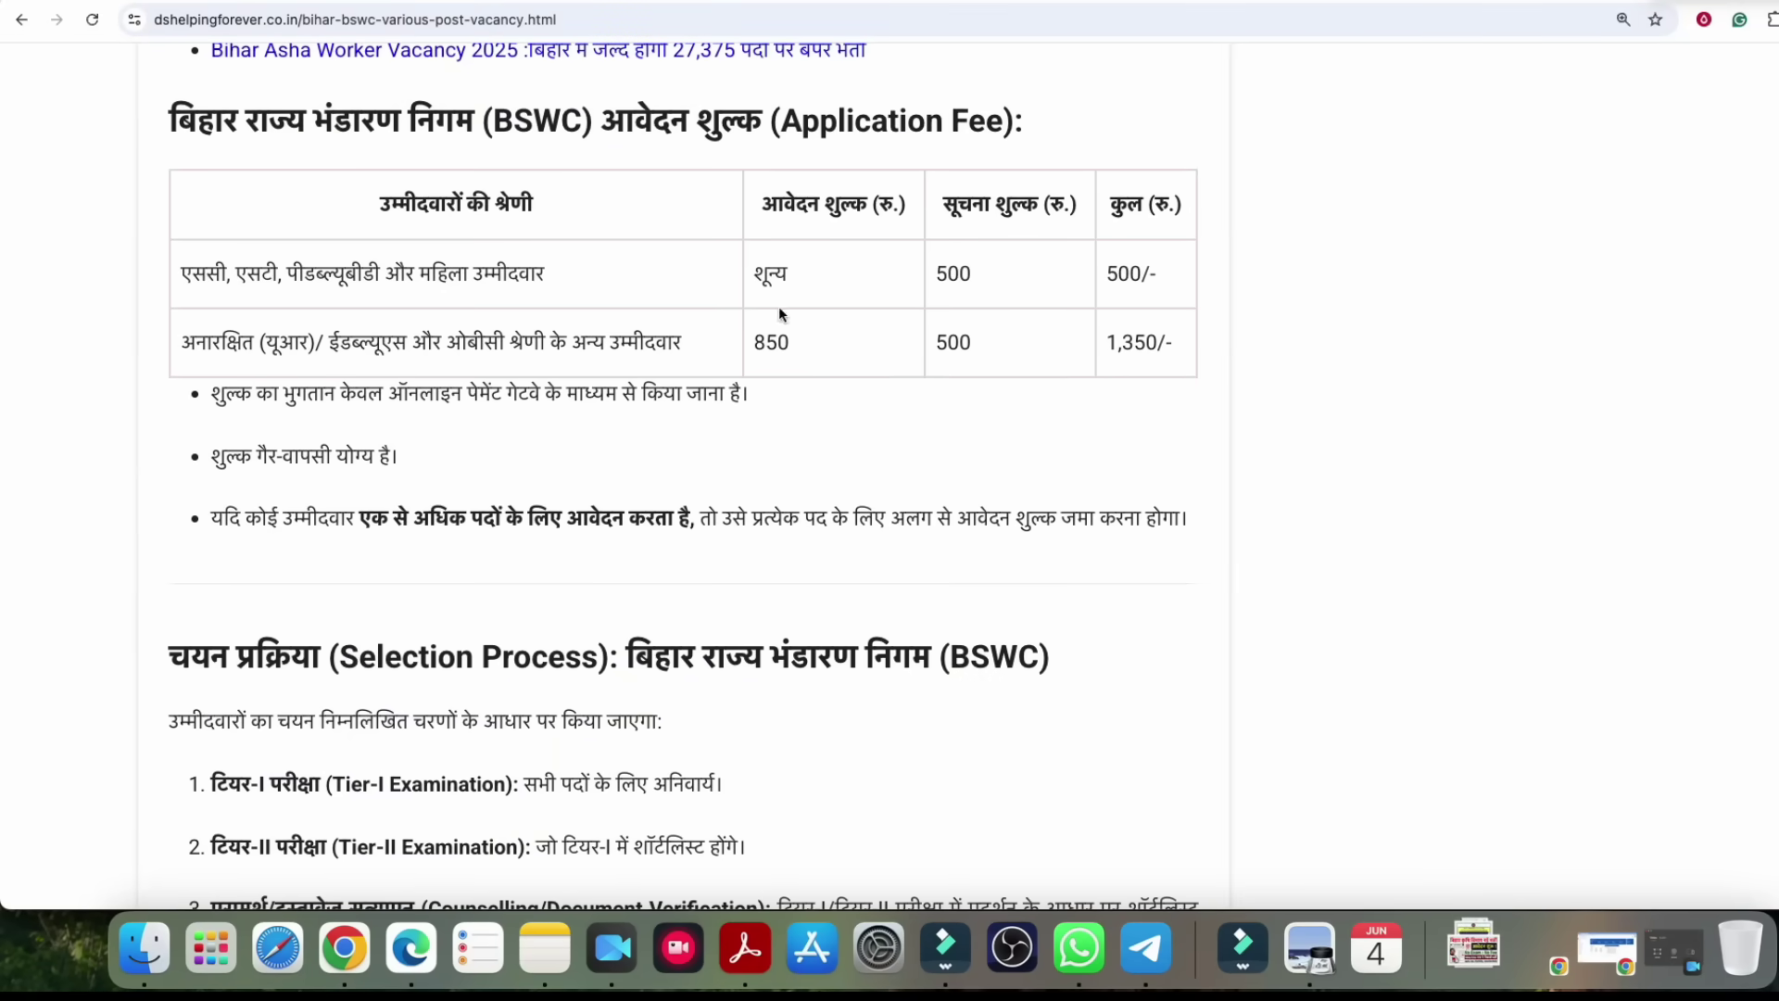
drag(1119, 342, 1146, 342)
drag(1108, 274, 1154, 342)
drag(332, 346, 653, 342)
click(727, 409)
scroll(793, 456, down, 1)
- Read the selection process, exam pattern, syllabus and How to Apply sections down to the table of application links
scroll(793, 456, down, 20)
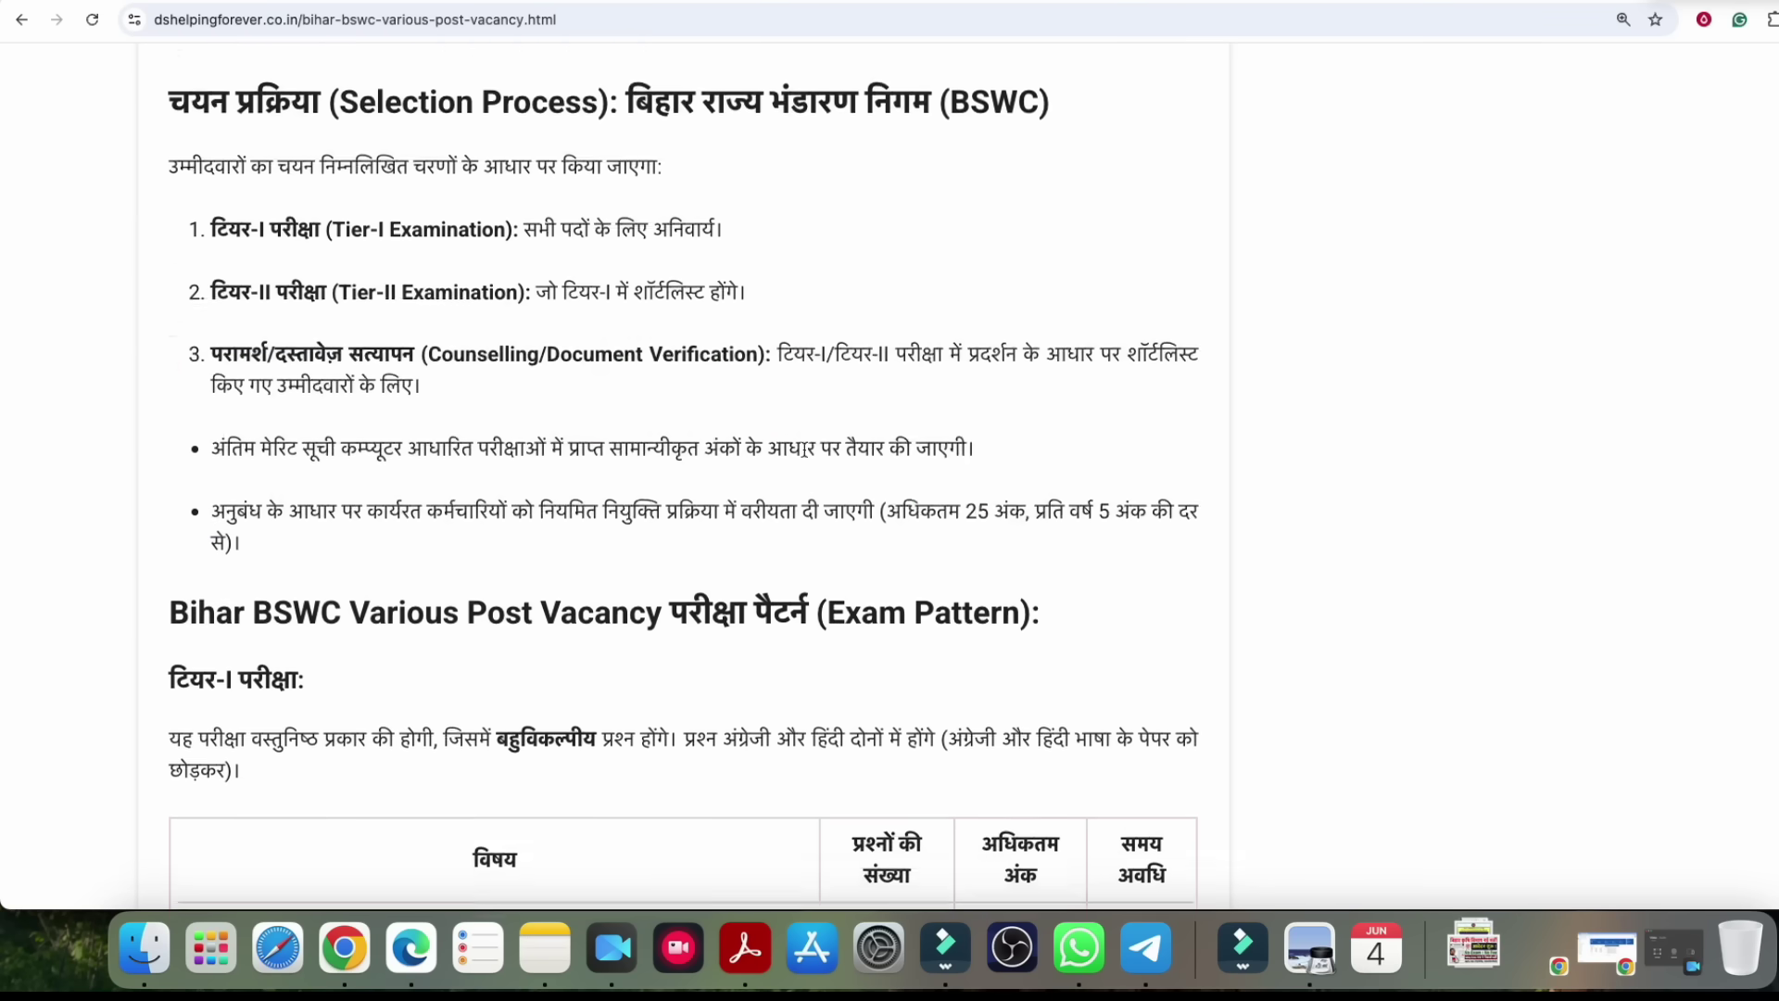
scroll(888, 474, down, 20)
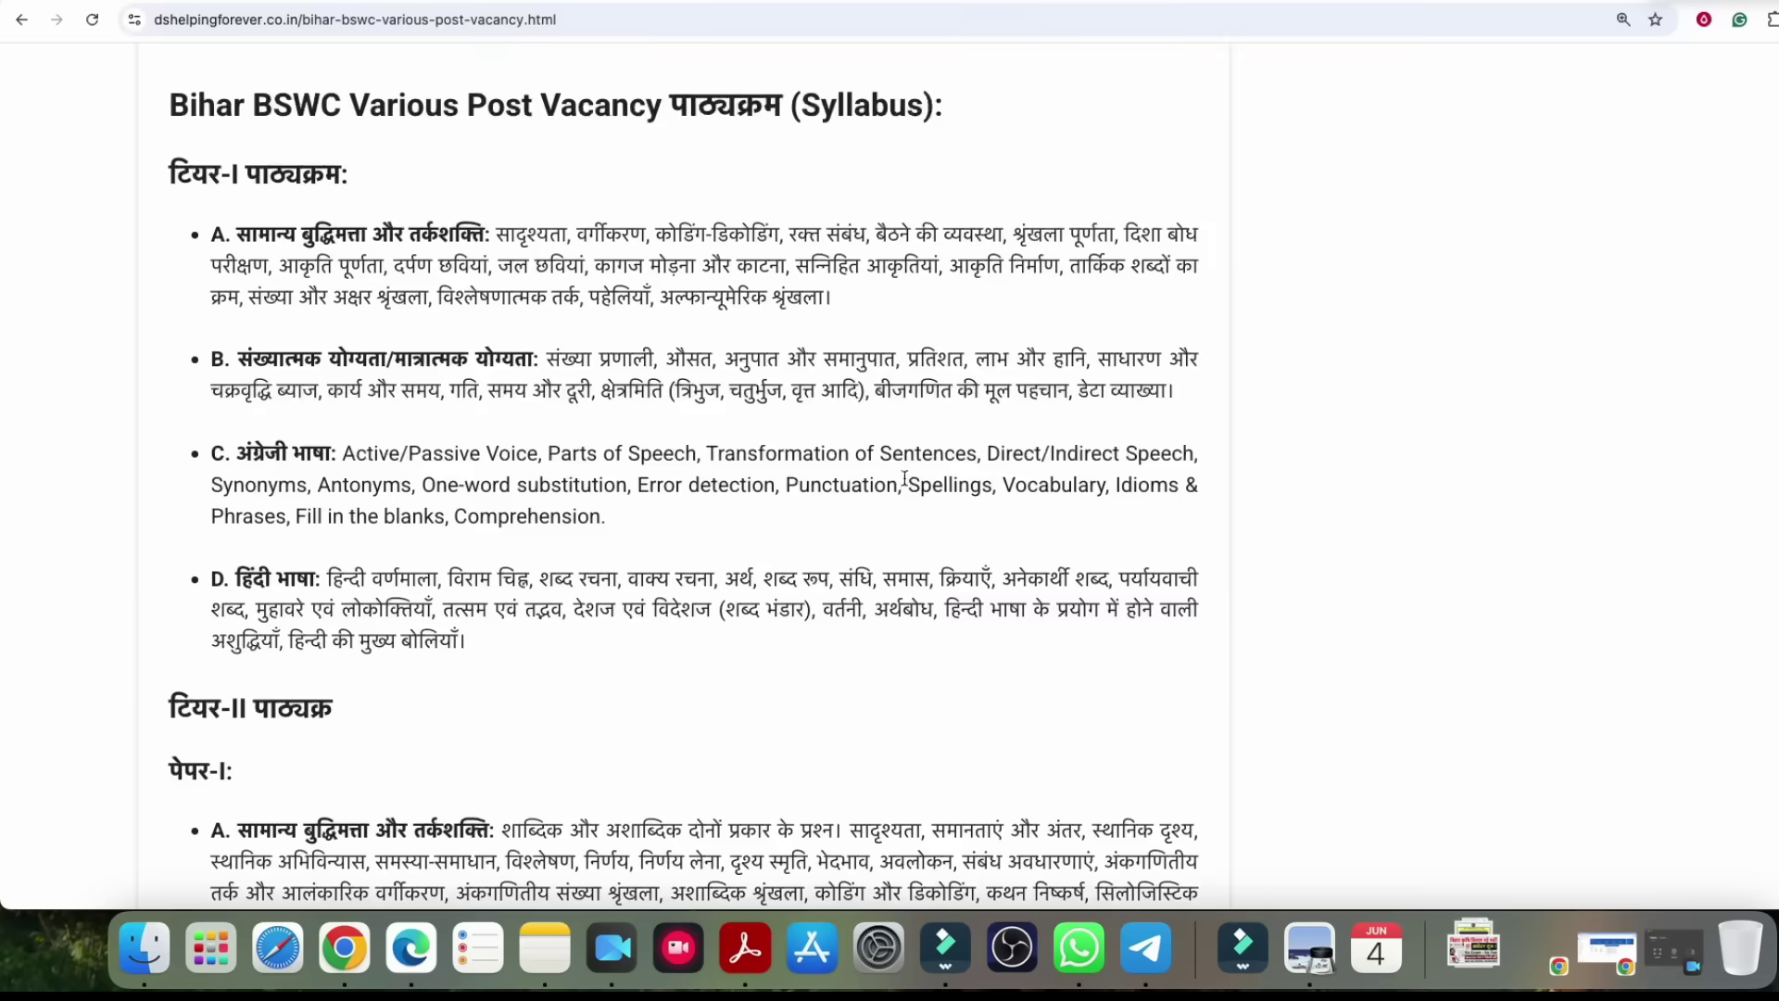
scroll(897, 471, down, 15)
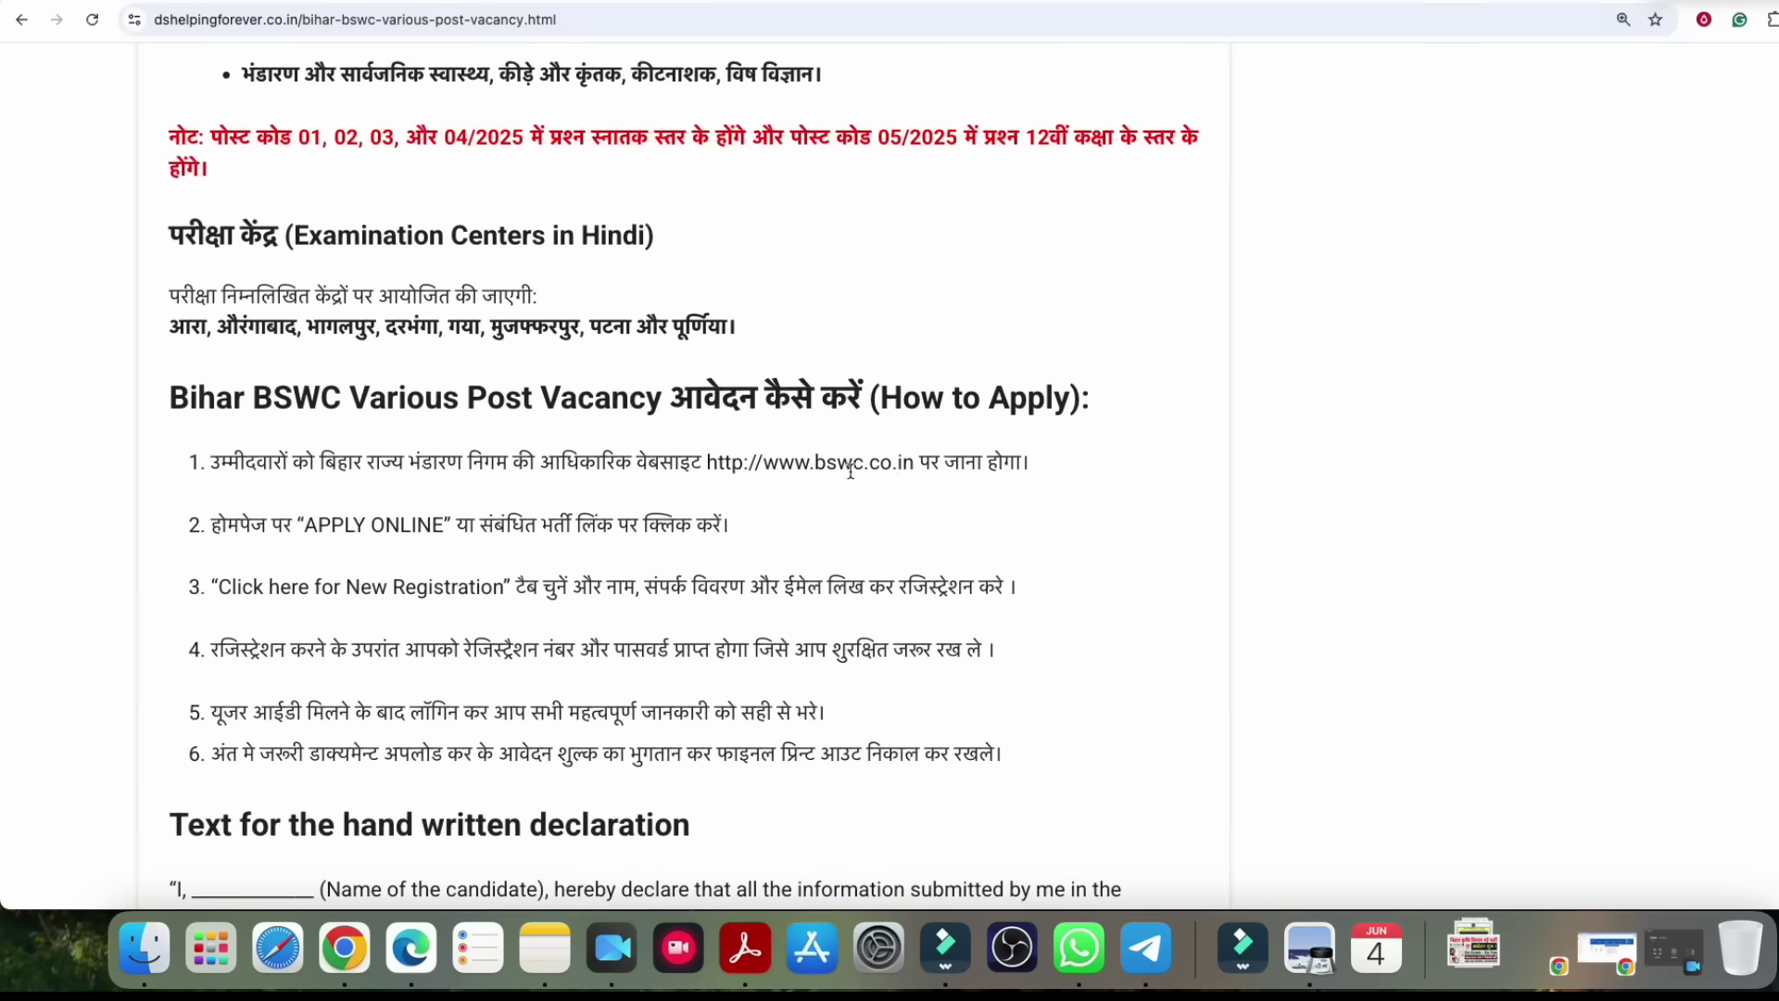
scroll(691, 454, up, 4)
scroll(691, 457, up, 1)
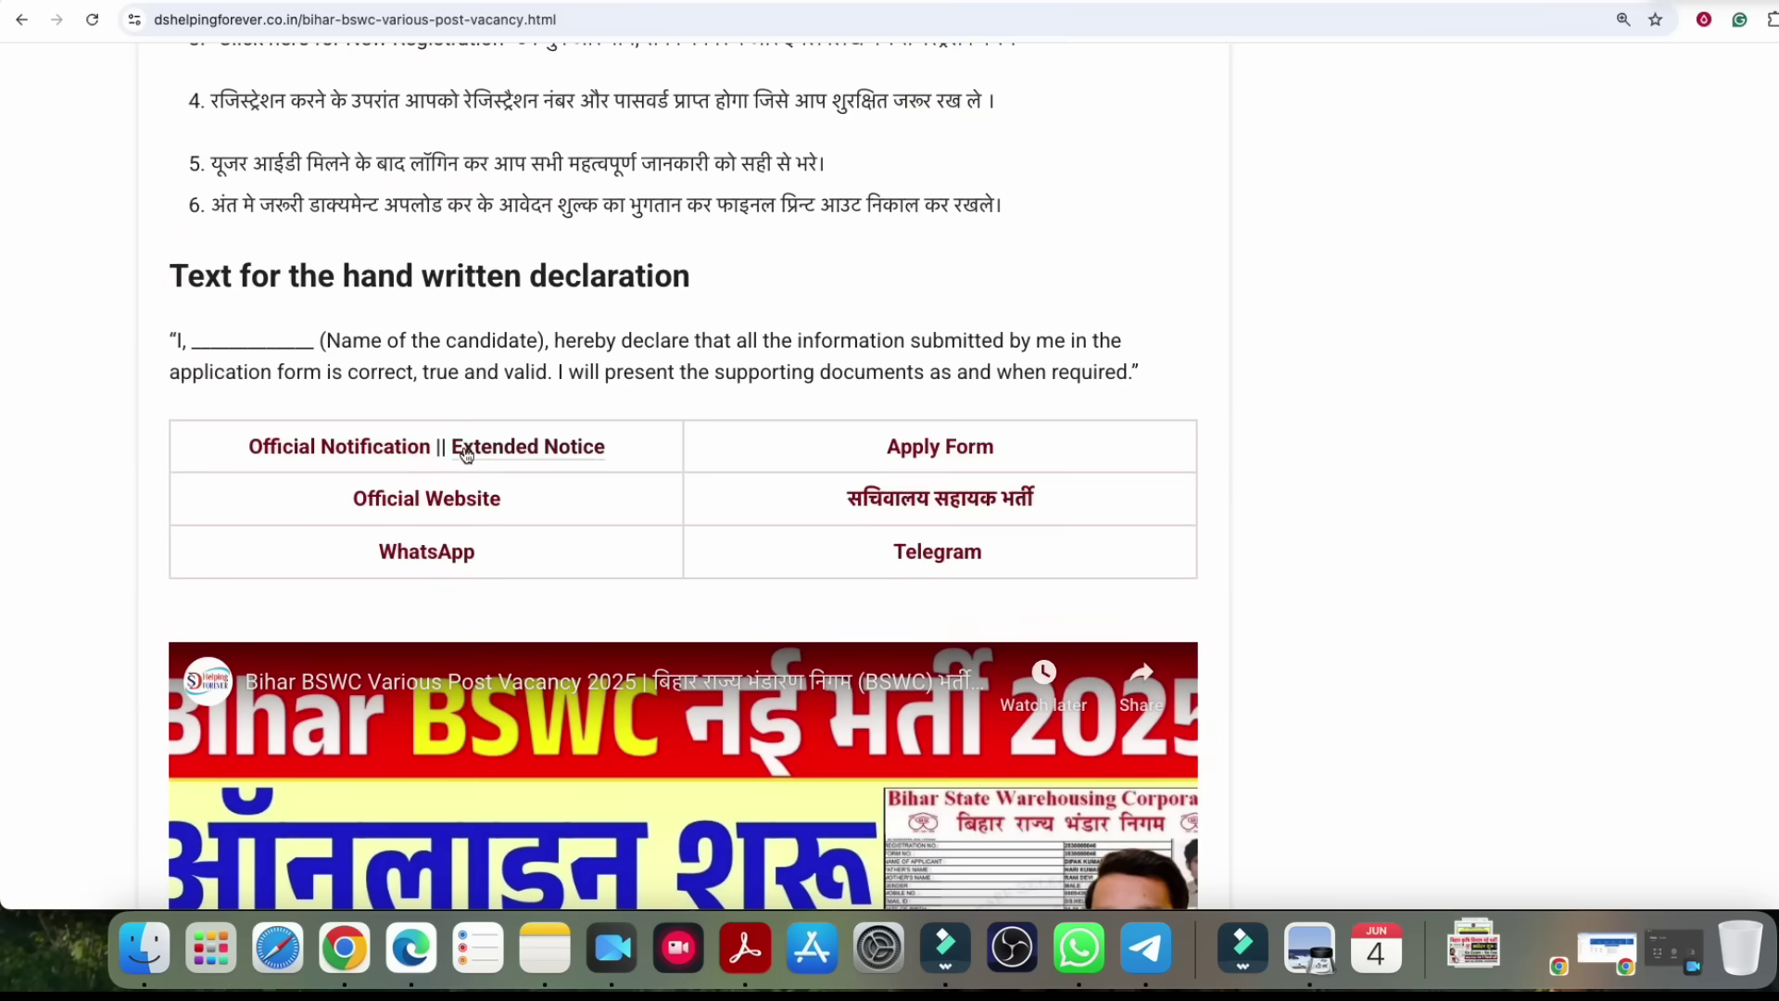
- Open the Extended Notice, enlarge it to read the revised last date, and close it again
click(537, 462)
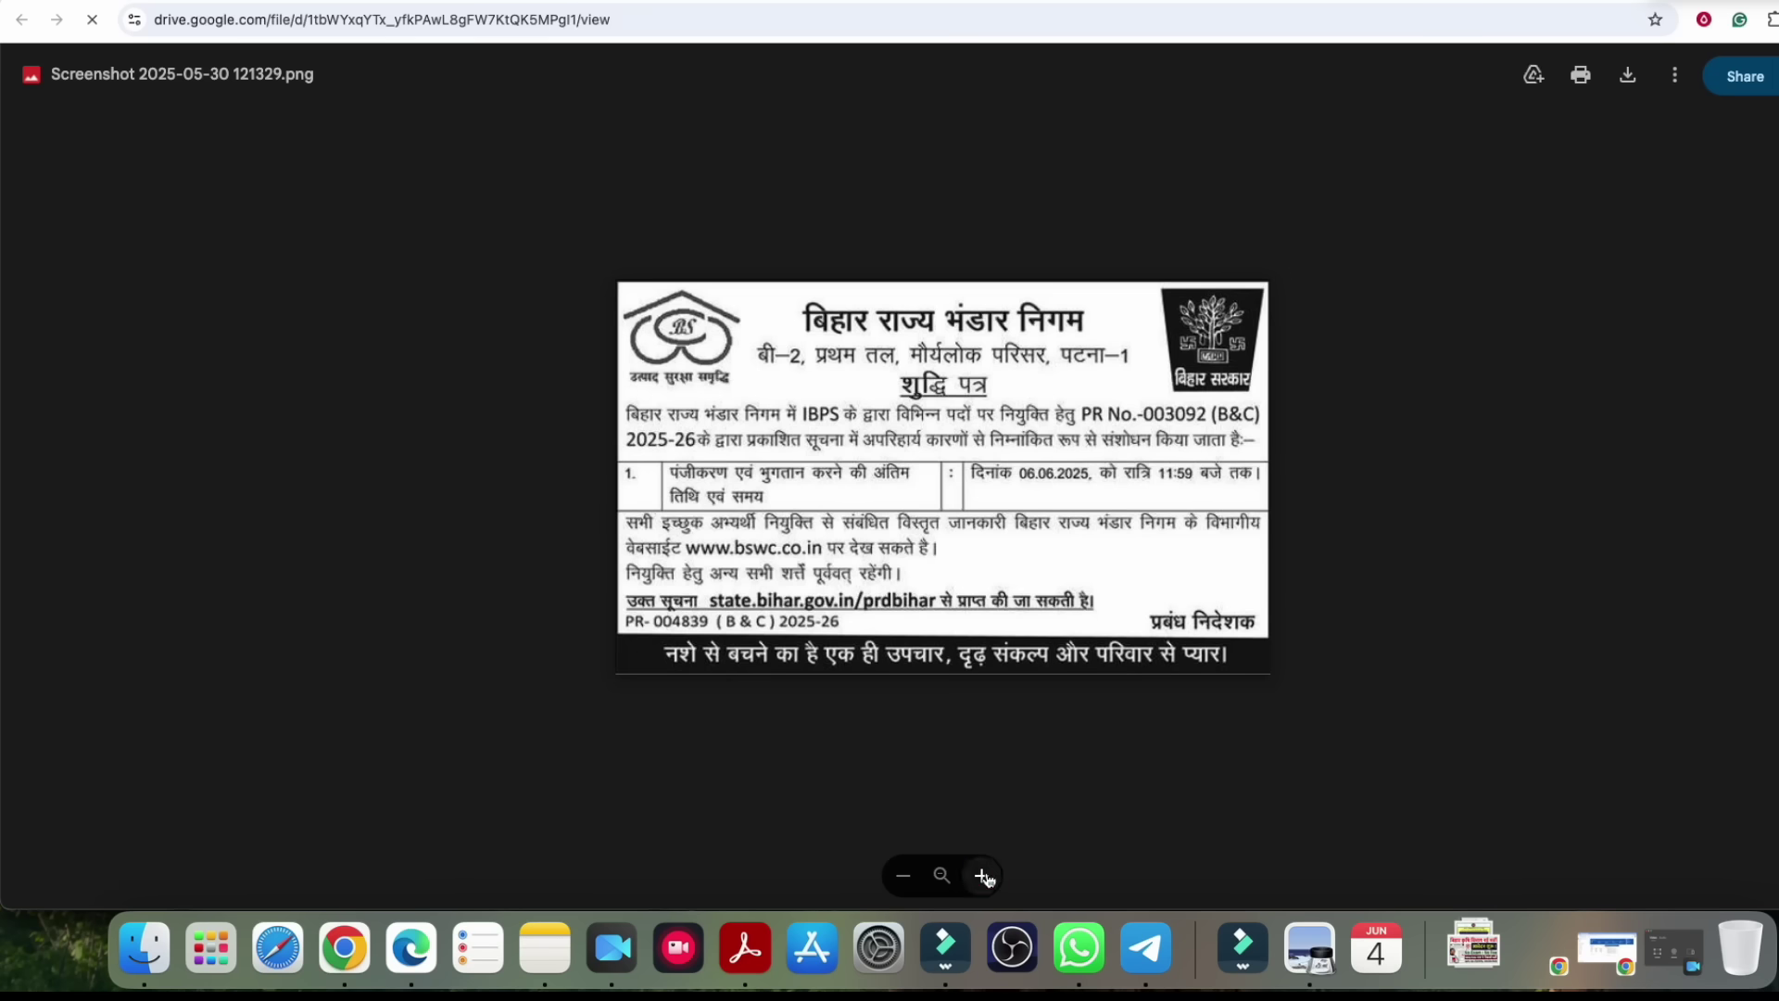
click(981, 876)
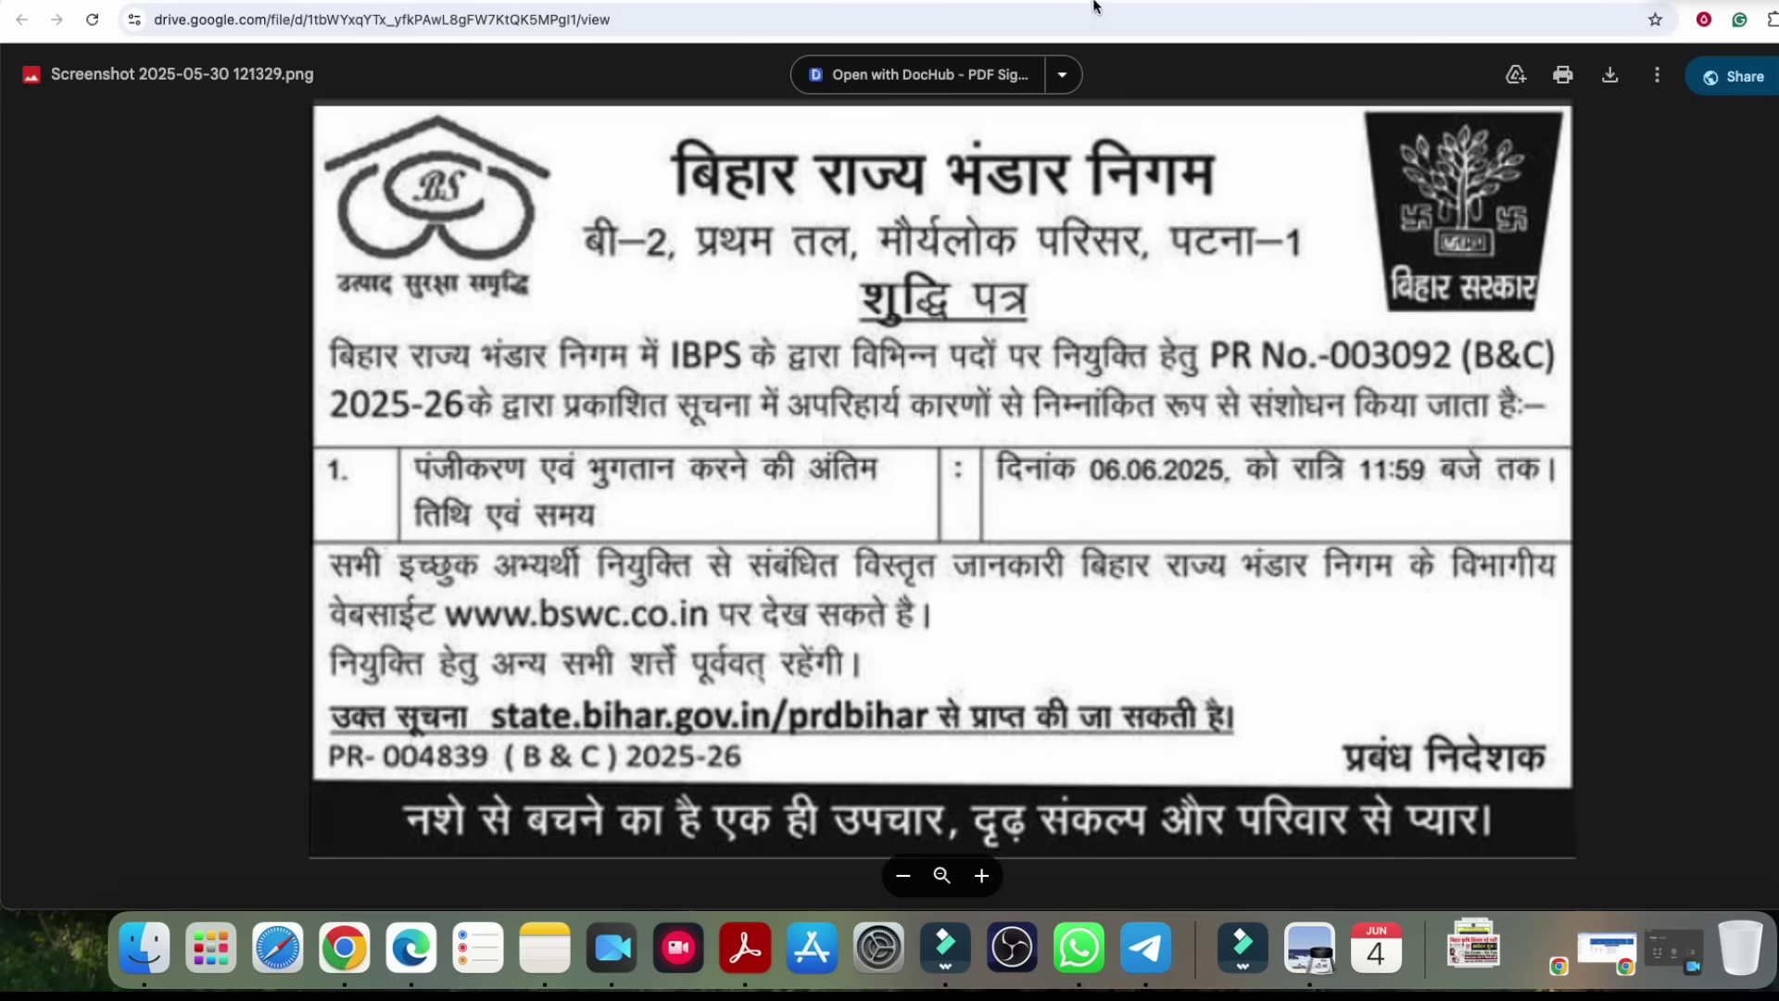
key(super+w)
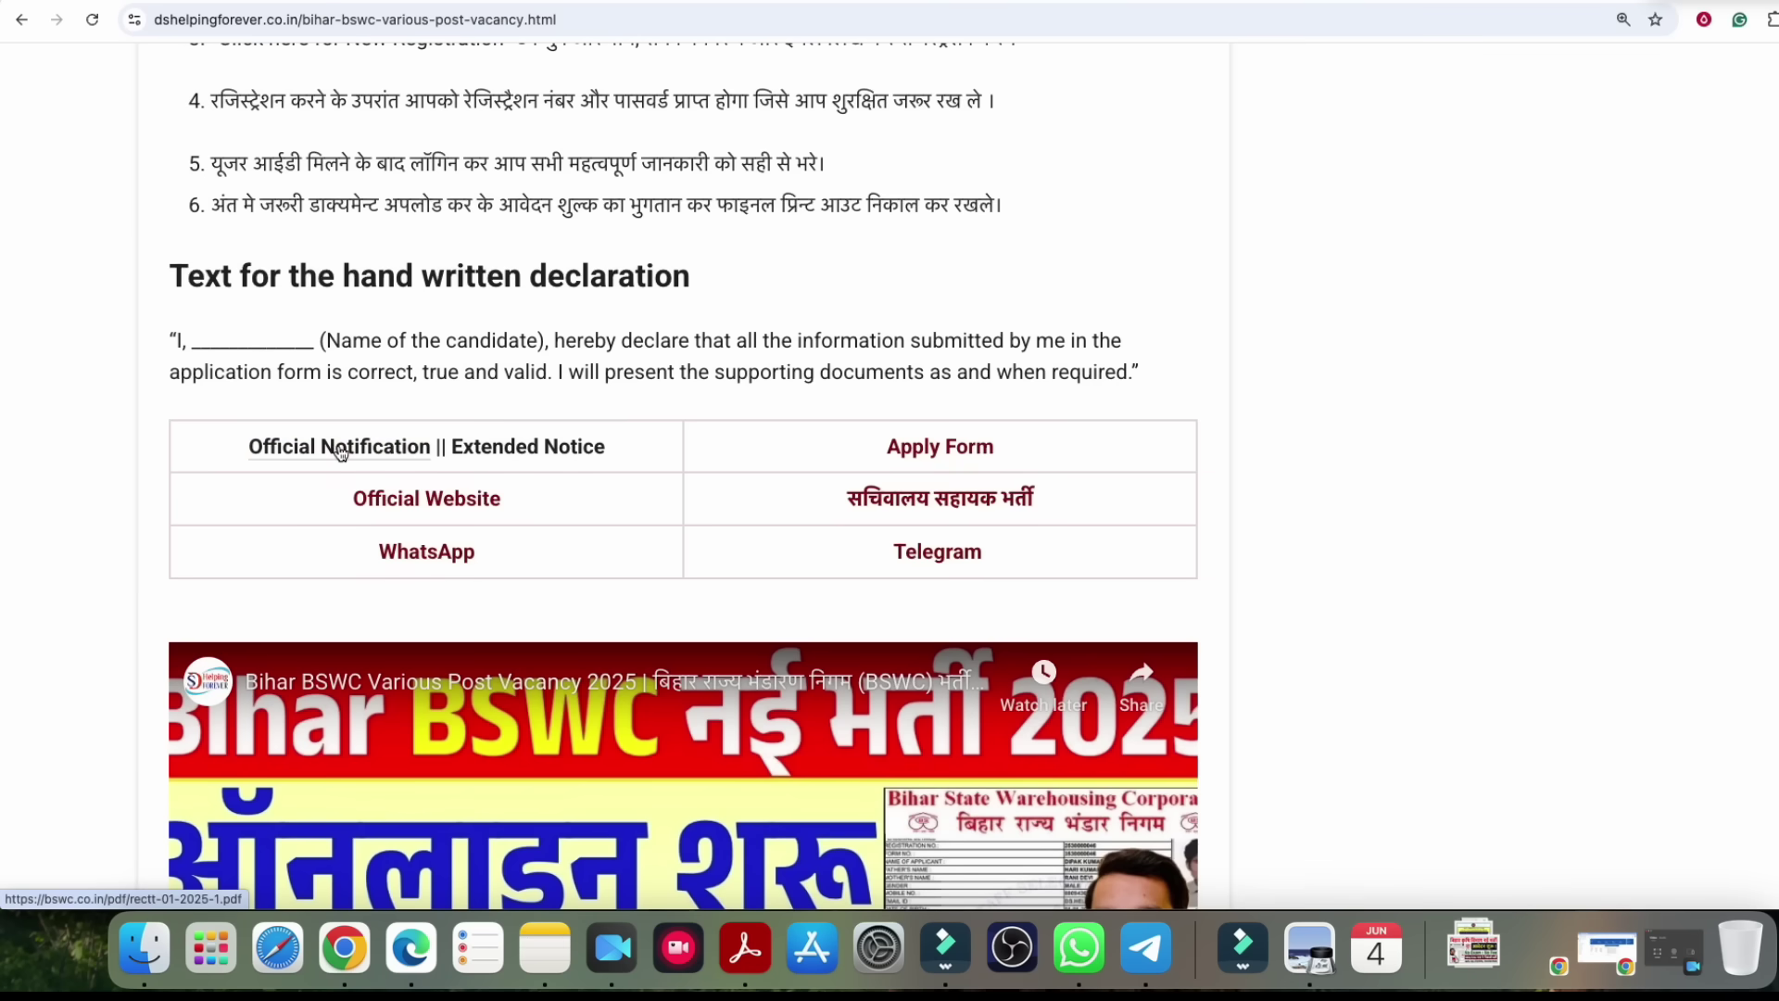
- Open the Official Notification PDF and enlarge it to 200%
click(385, 448)
scroll(1015, 171, up, 5)
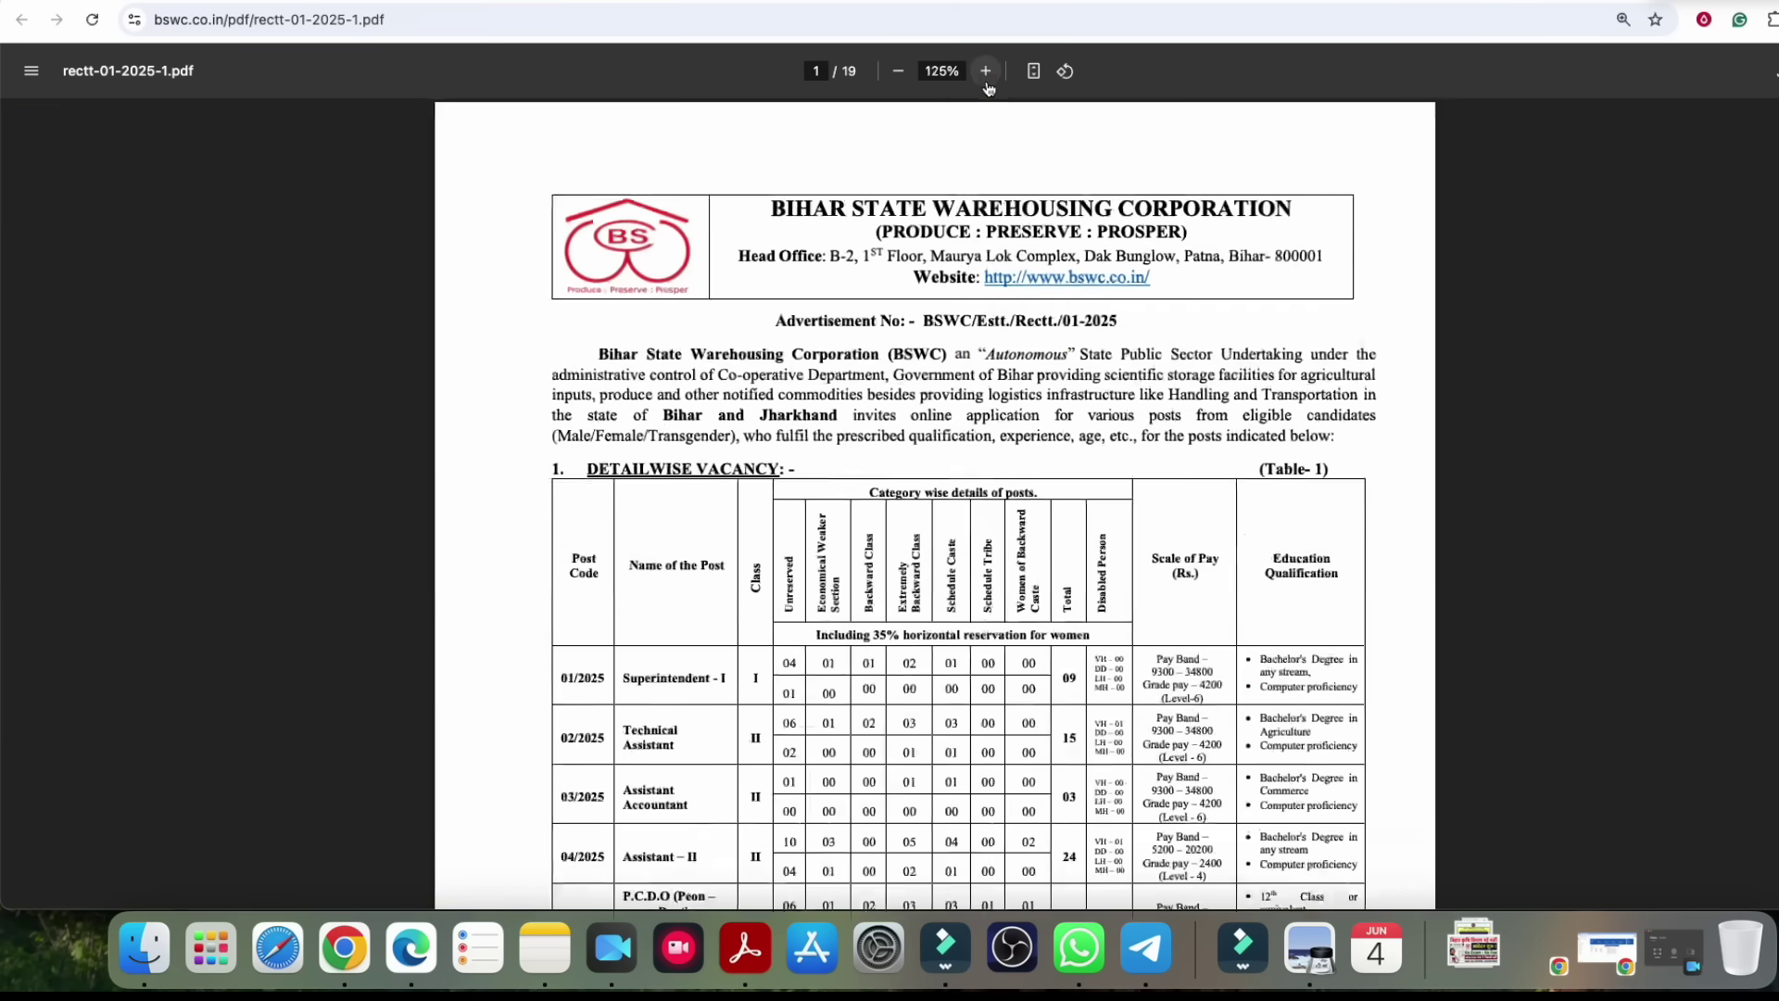
click(985, 70)
scroll(1001, 568, down, 5)
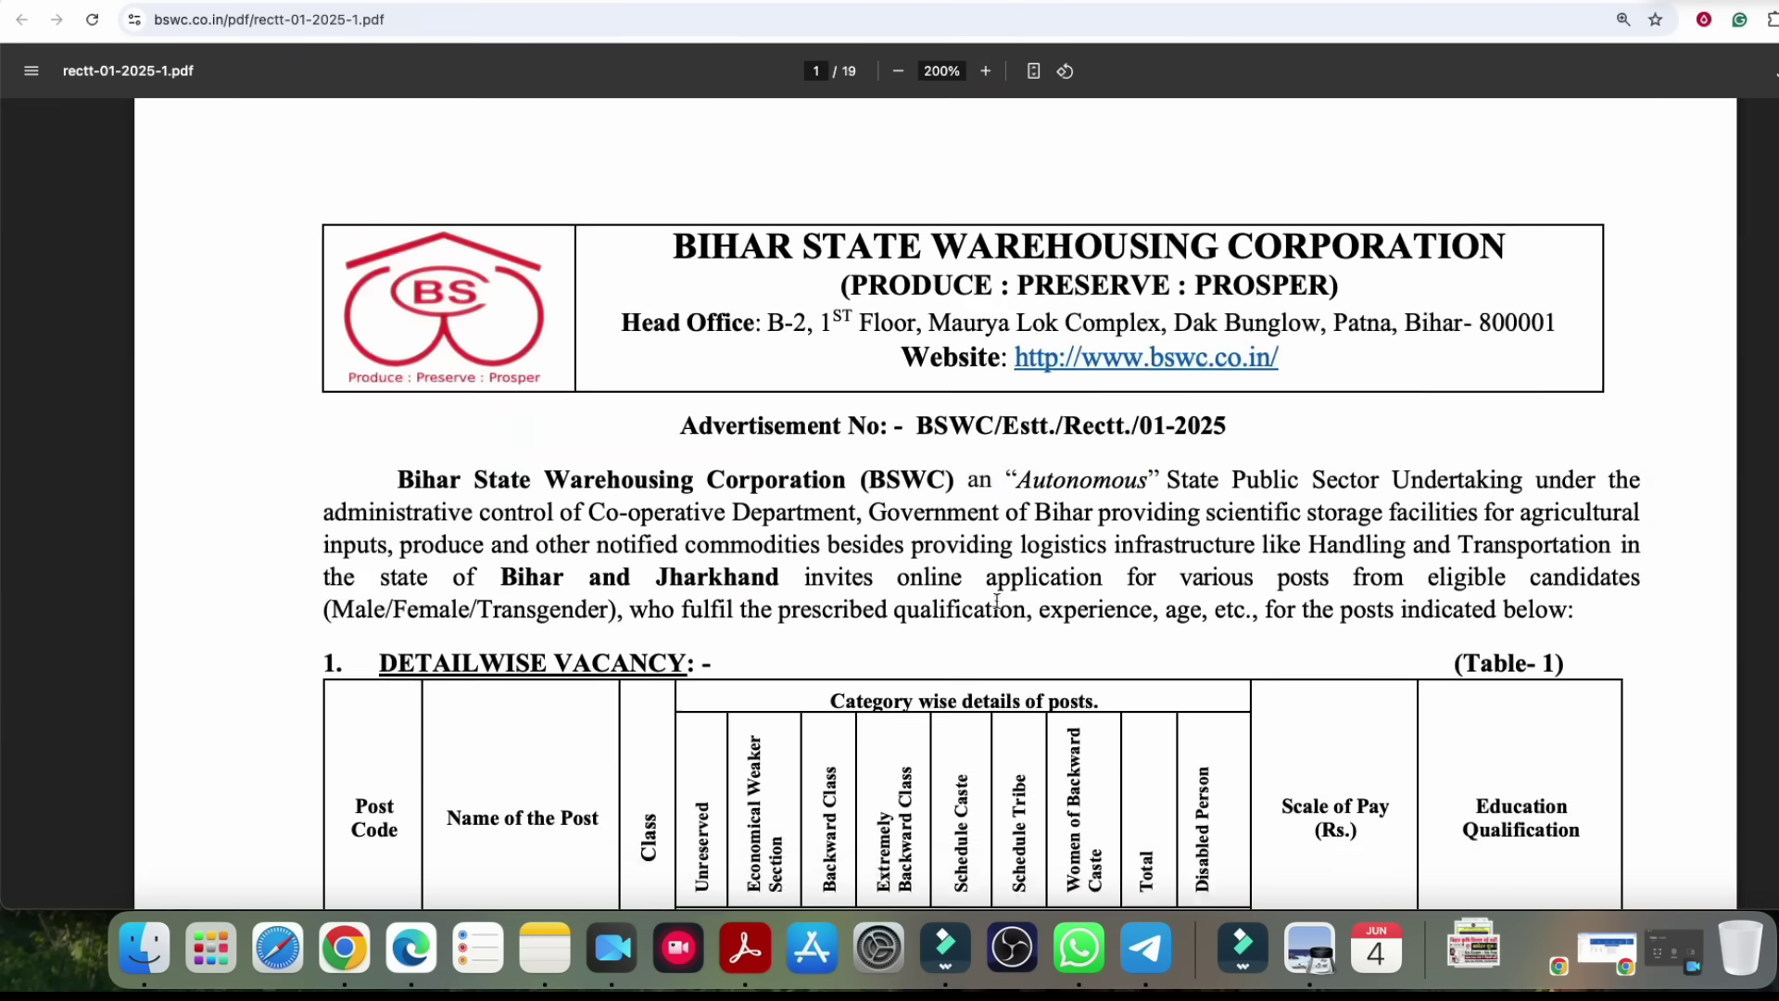
- Examine the Detailwise Vacancy table, highlighting the P.C.D.O post, the commerce degree requirement, and the Technical Assistant's vacancies and qualifications
scroll(1001, 568, down, 5)
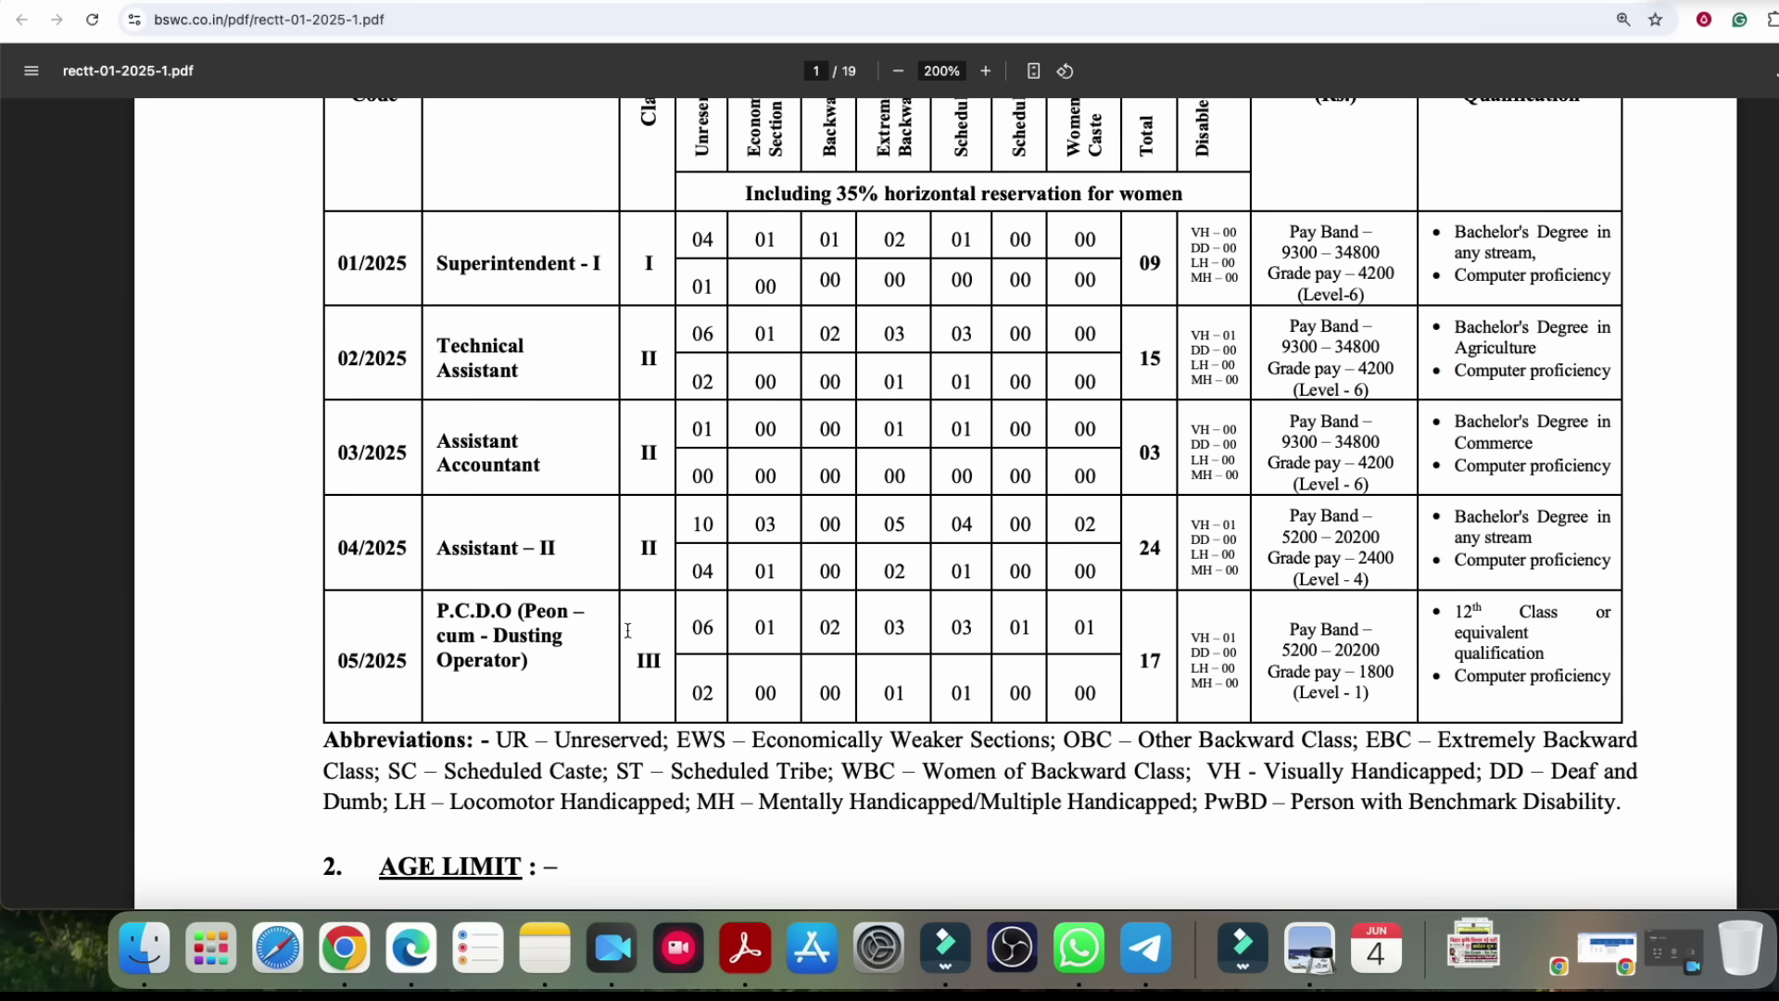
drag(445, 619, 512, 619)
click(511, 619)
drag(1453, 421, 1589, 422)
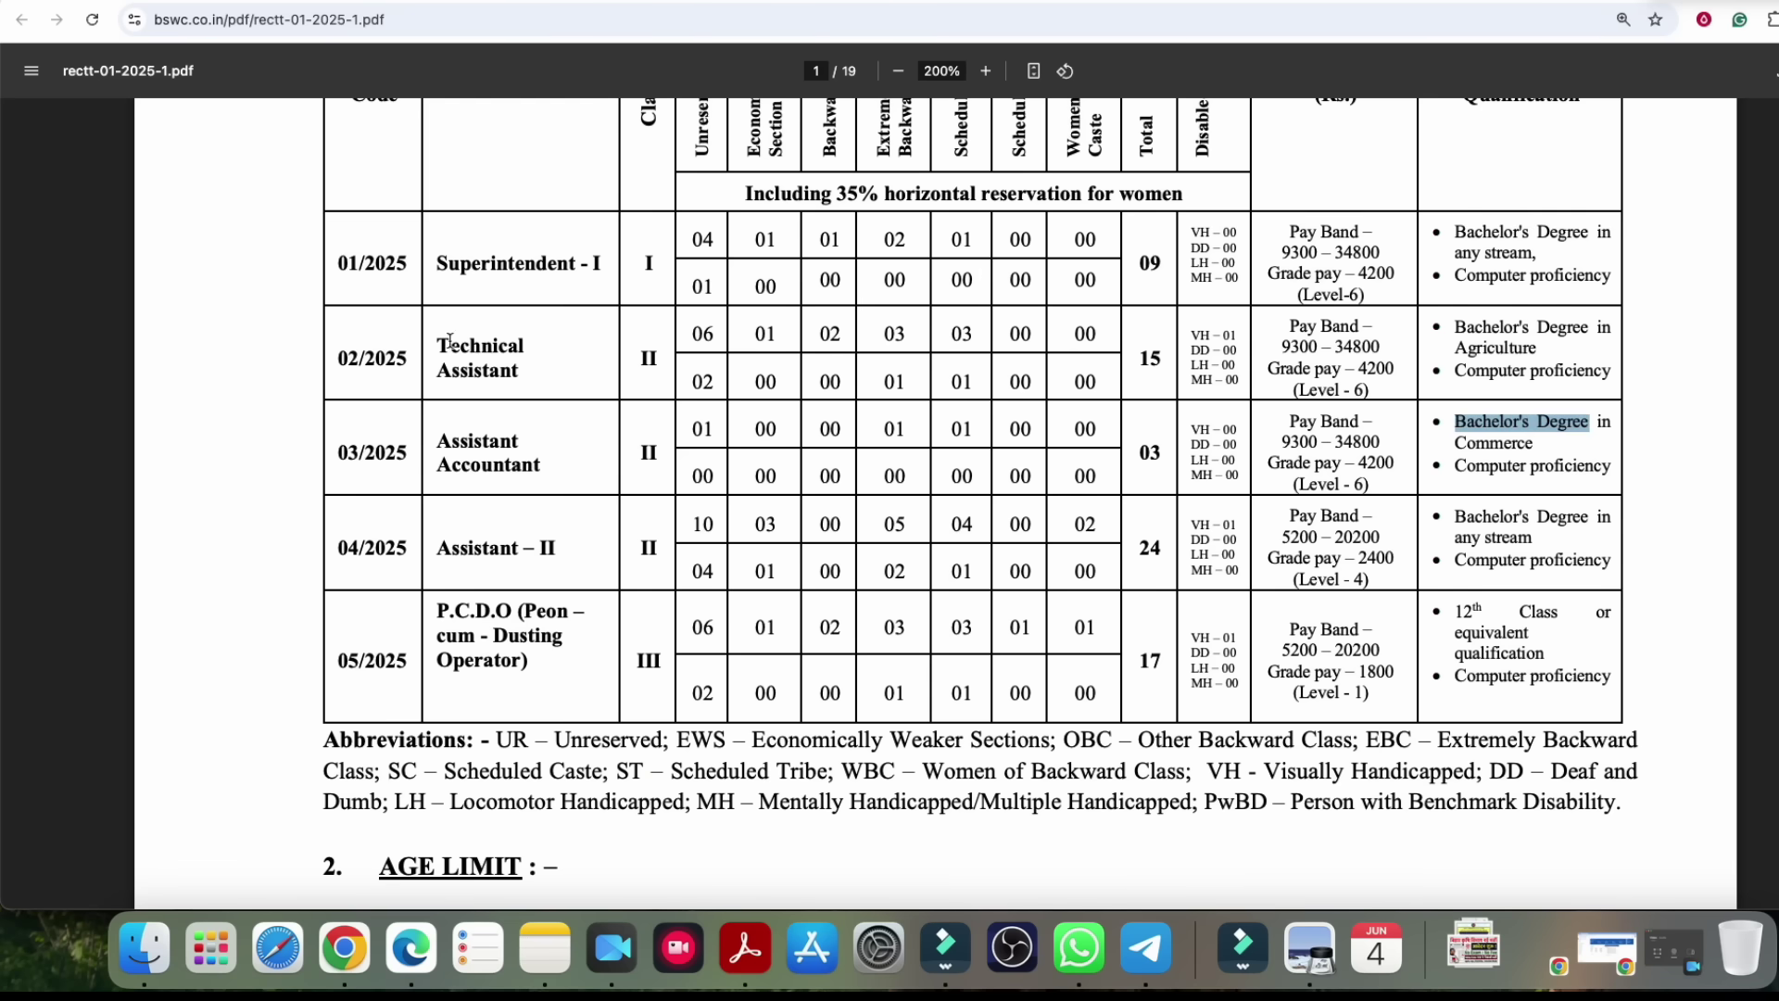
drag(439, 345, 502, 369)
click(1152, 362)
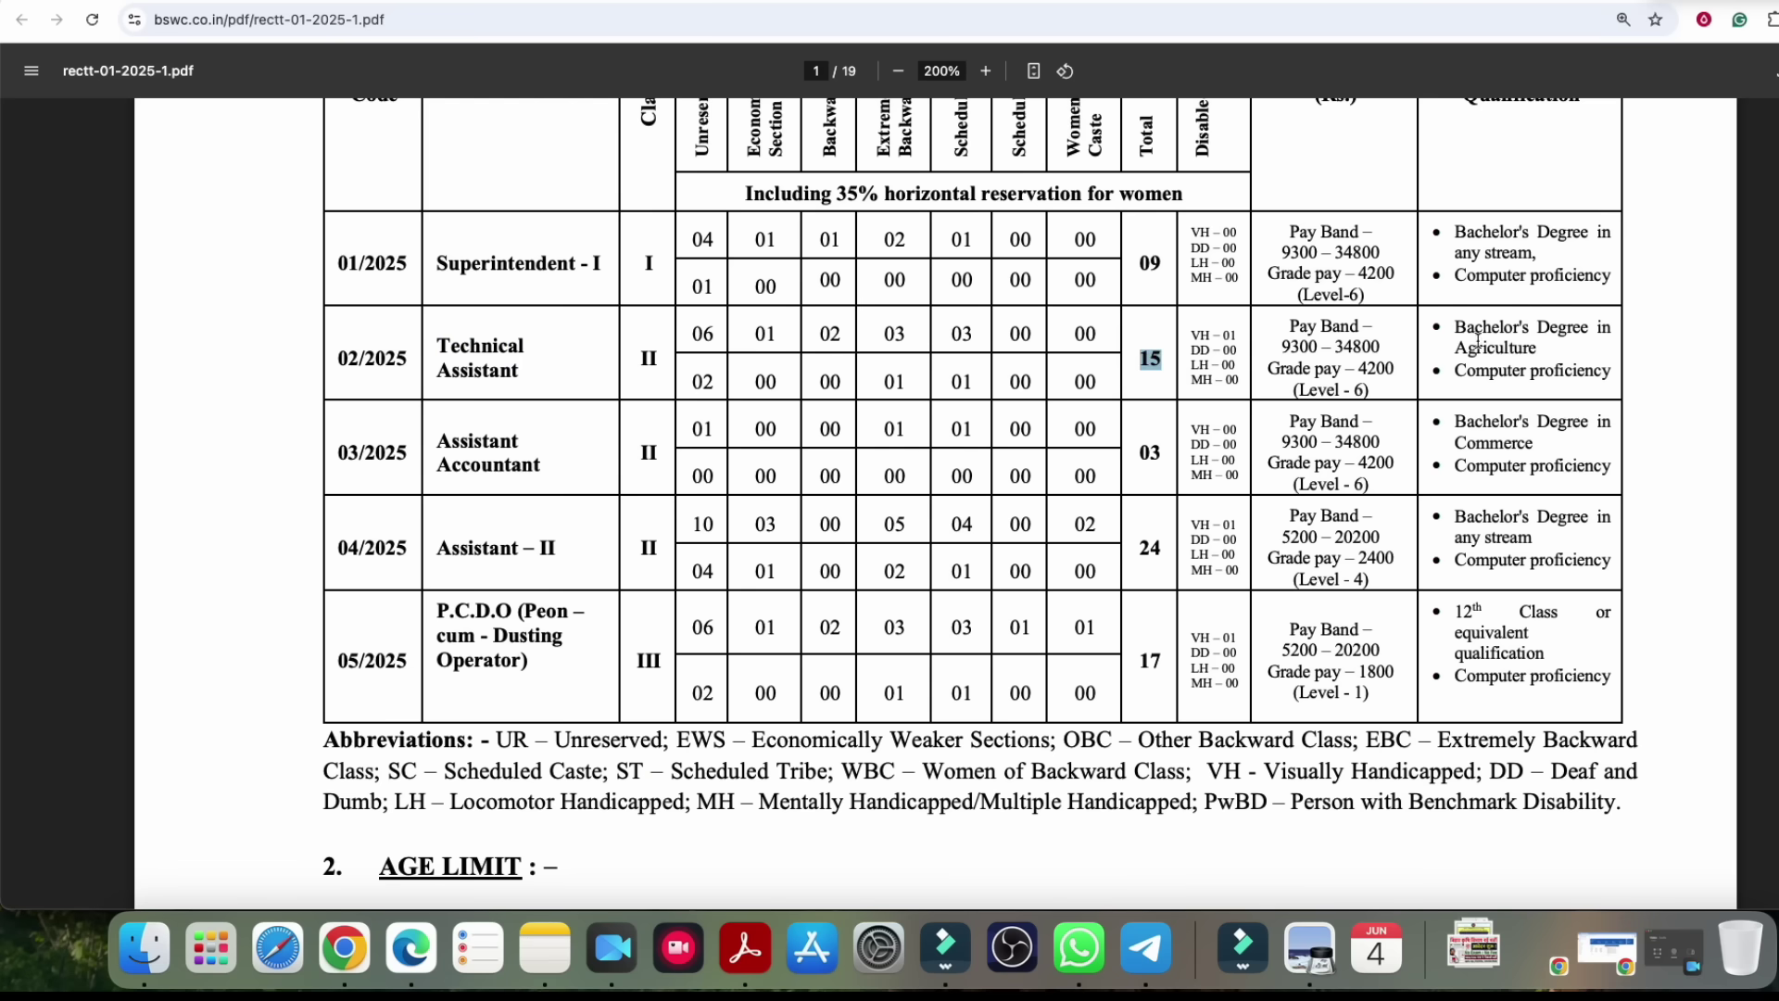
drag(1457, 330, 1612, 330)
drag(1468, 350, 1549, 378)
- Highlight the post names and qualifications for Superintendent - I, Assistant – II and P.C.D.O in the vacancy table, plus the latter two posts' totals
drag(461, 264, 602, 265)
drag(1454, 234, 1575, 279)
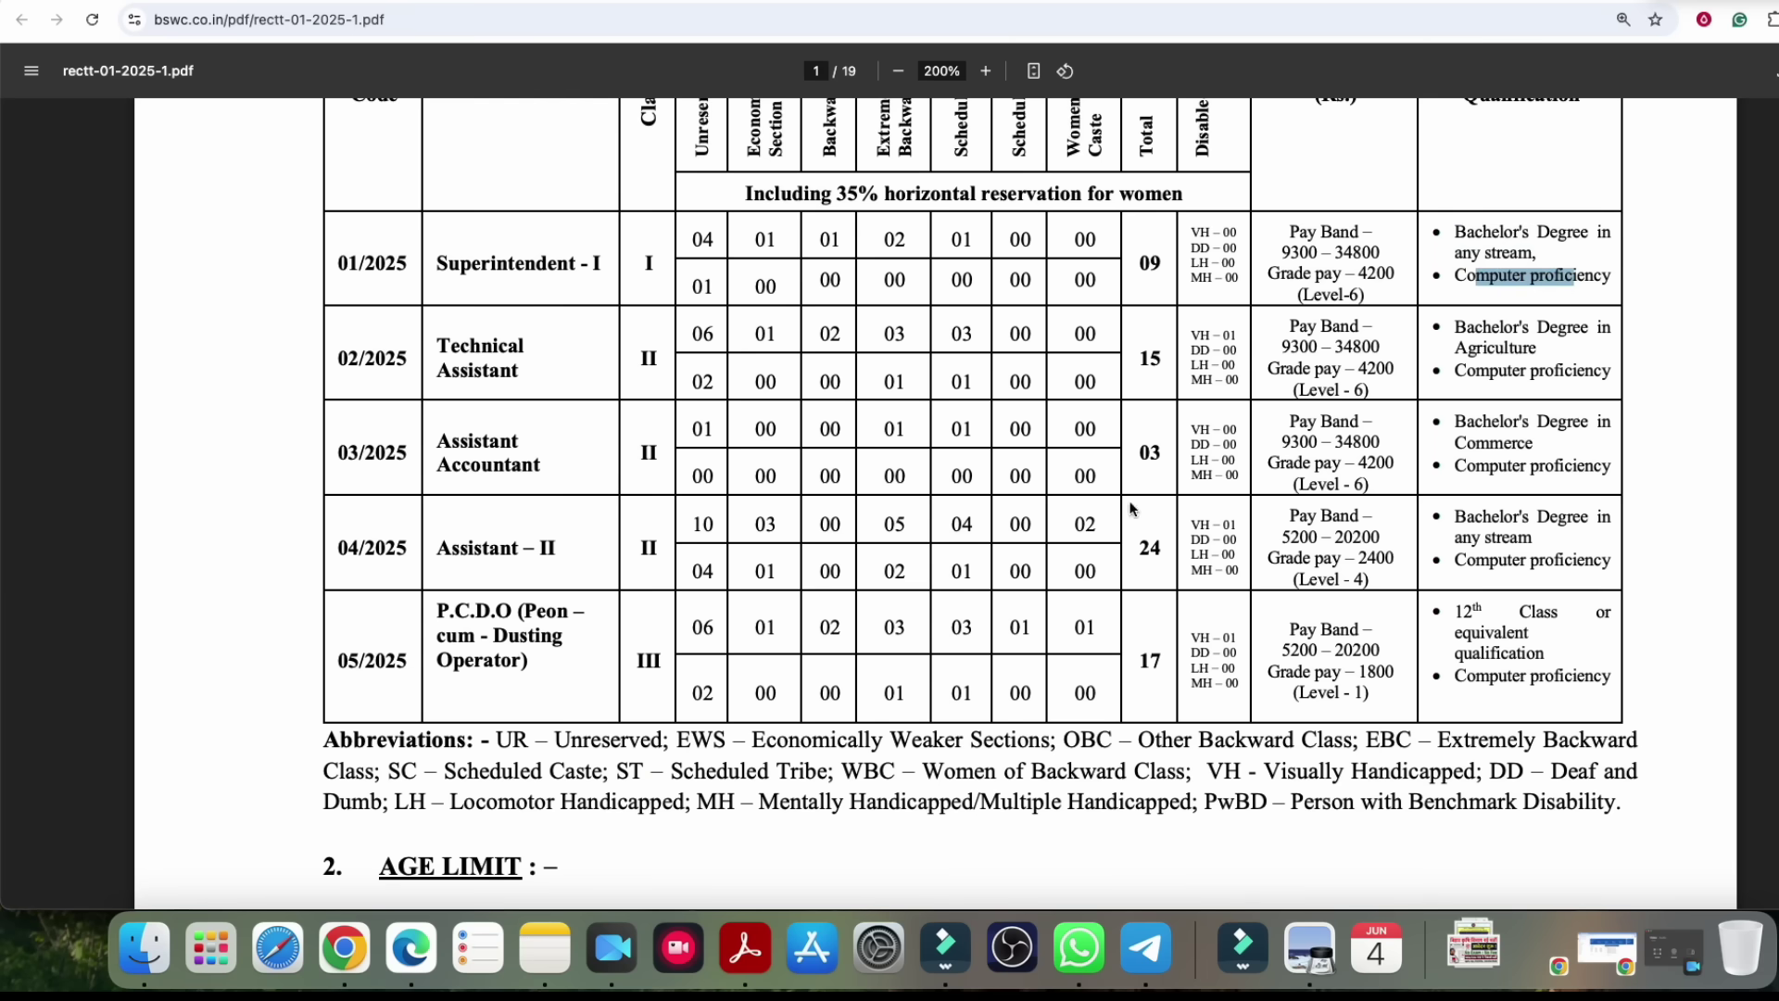
drag(454, 564, 556, 549)
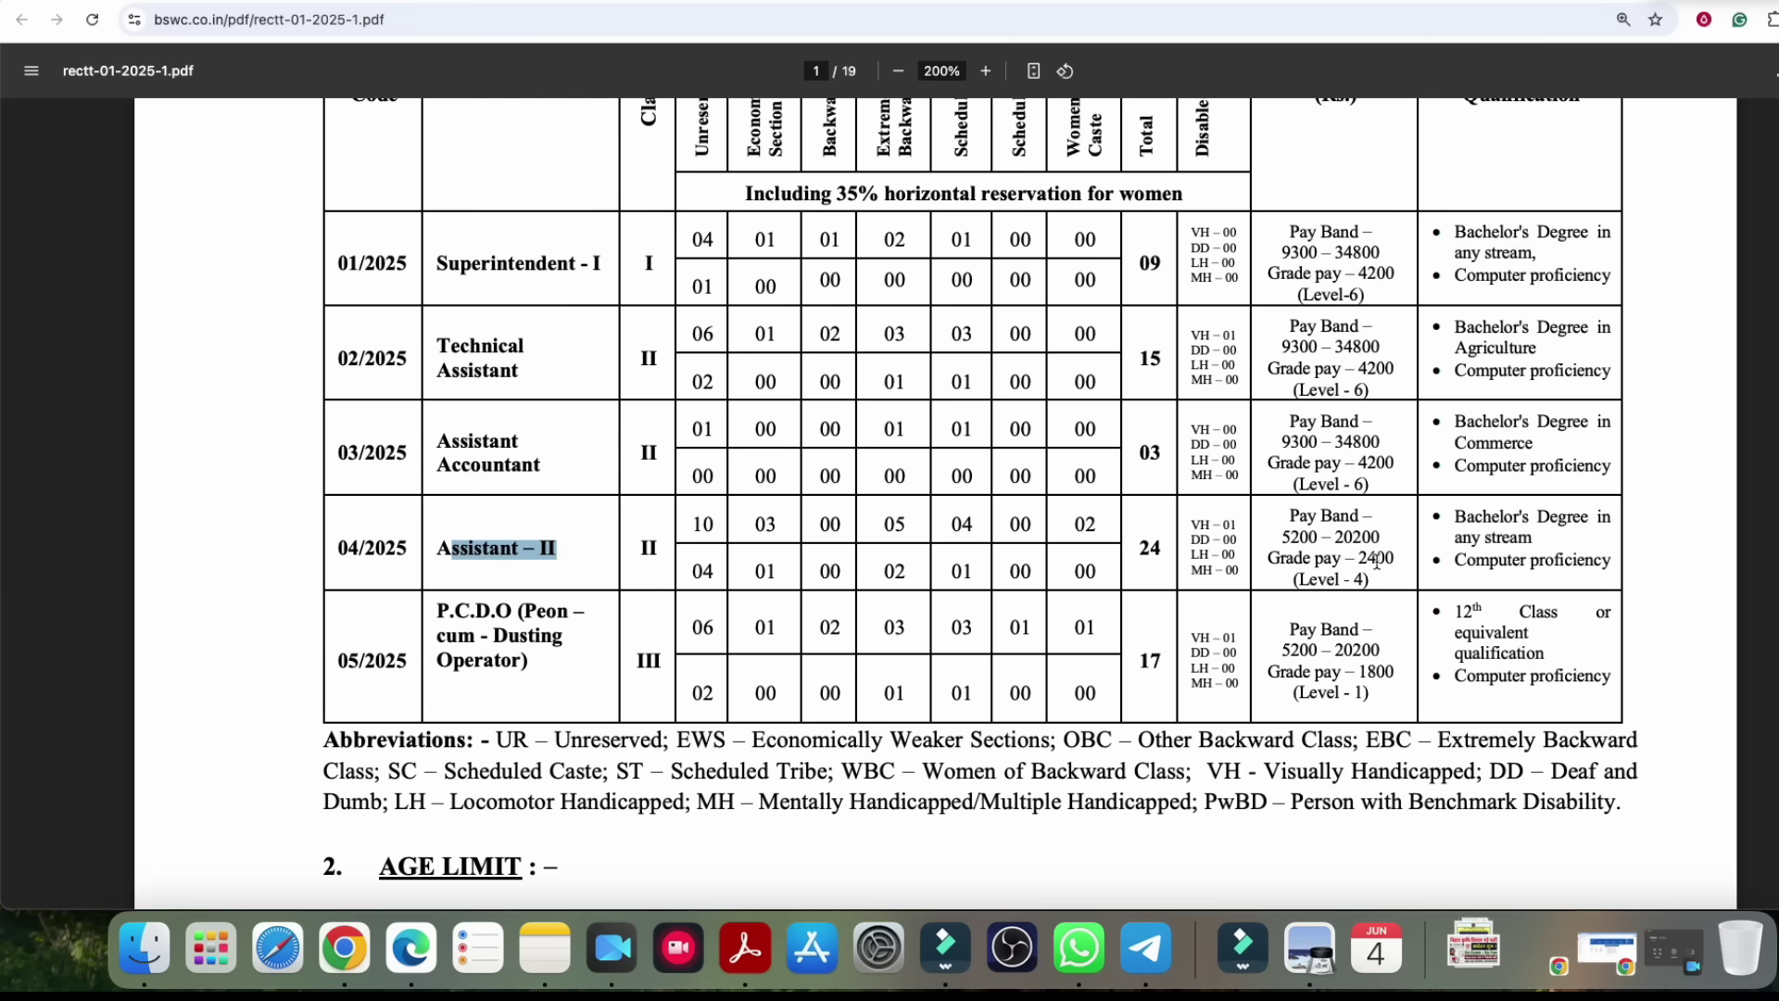
double_click(1152, 551)
drag(1473, 517, 1587, 517)
drag(1477, 561, 1575, 561)
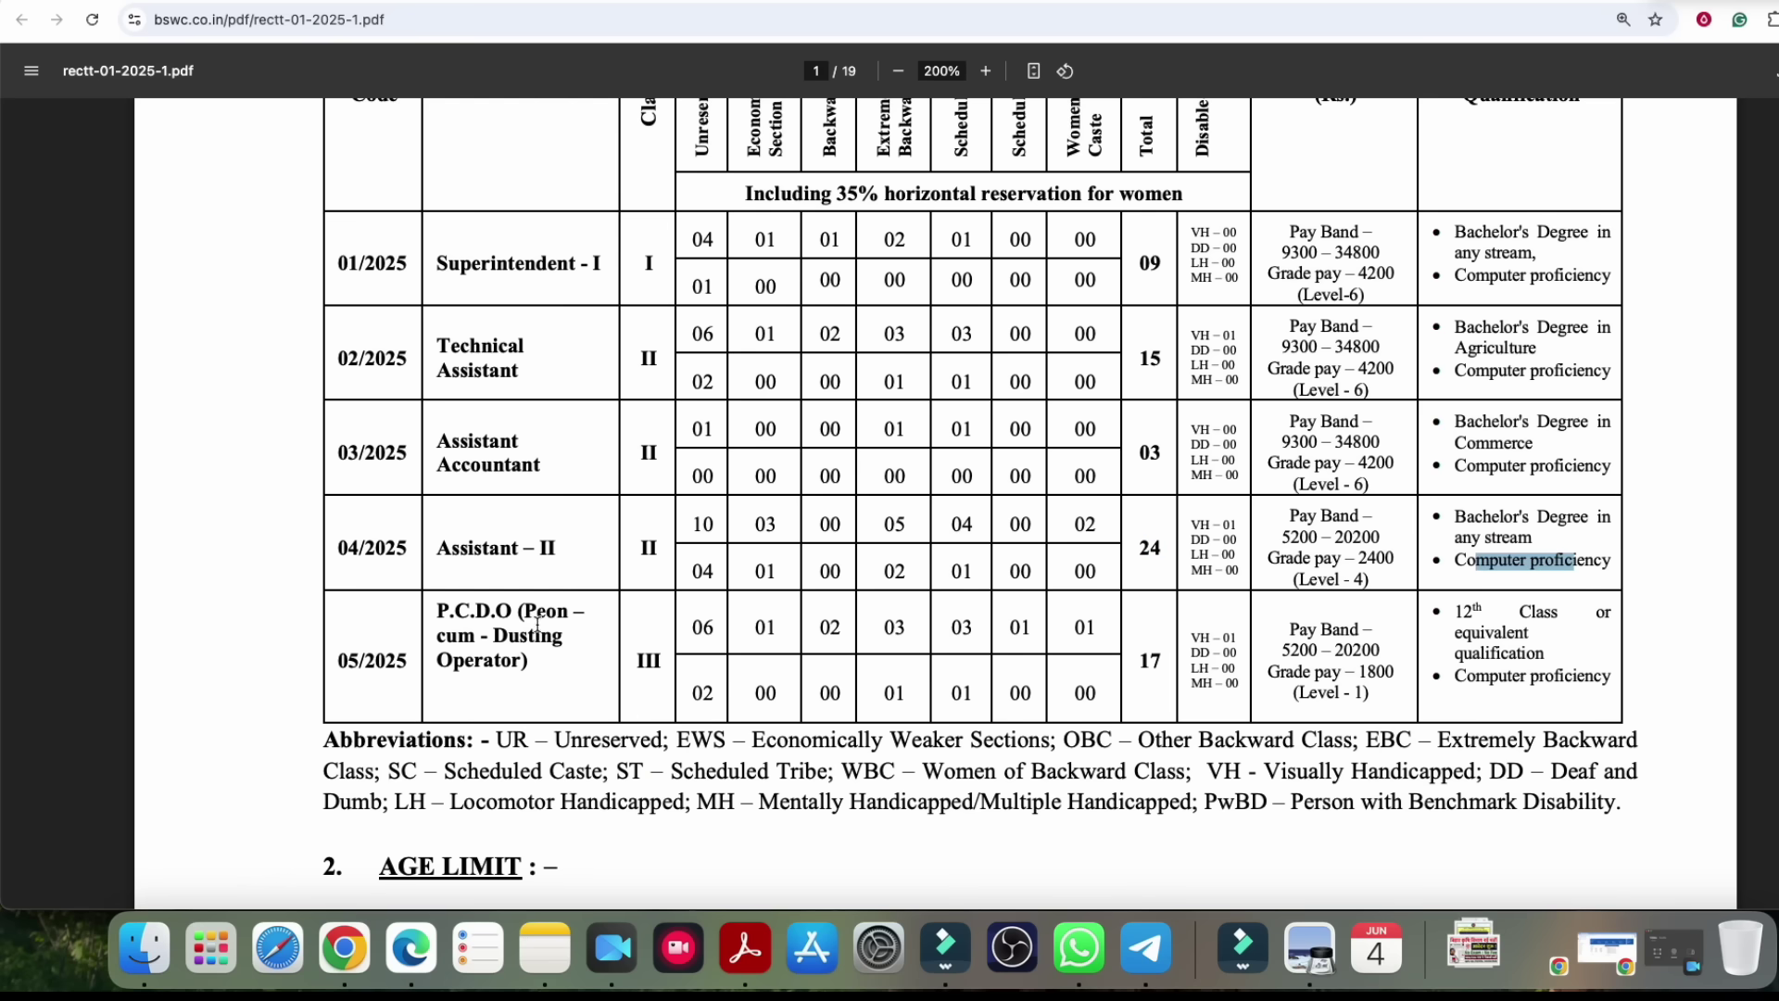
drag(529, 661, 475, 661)
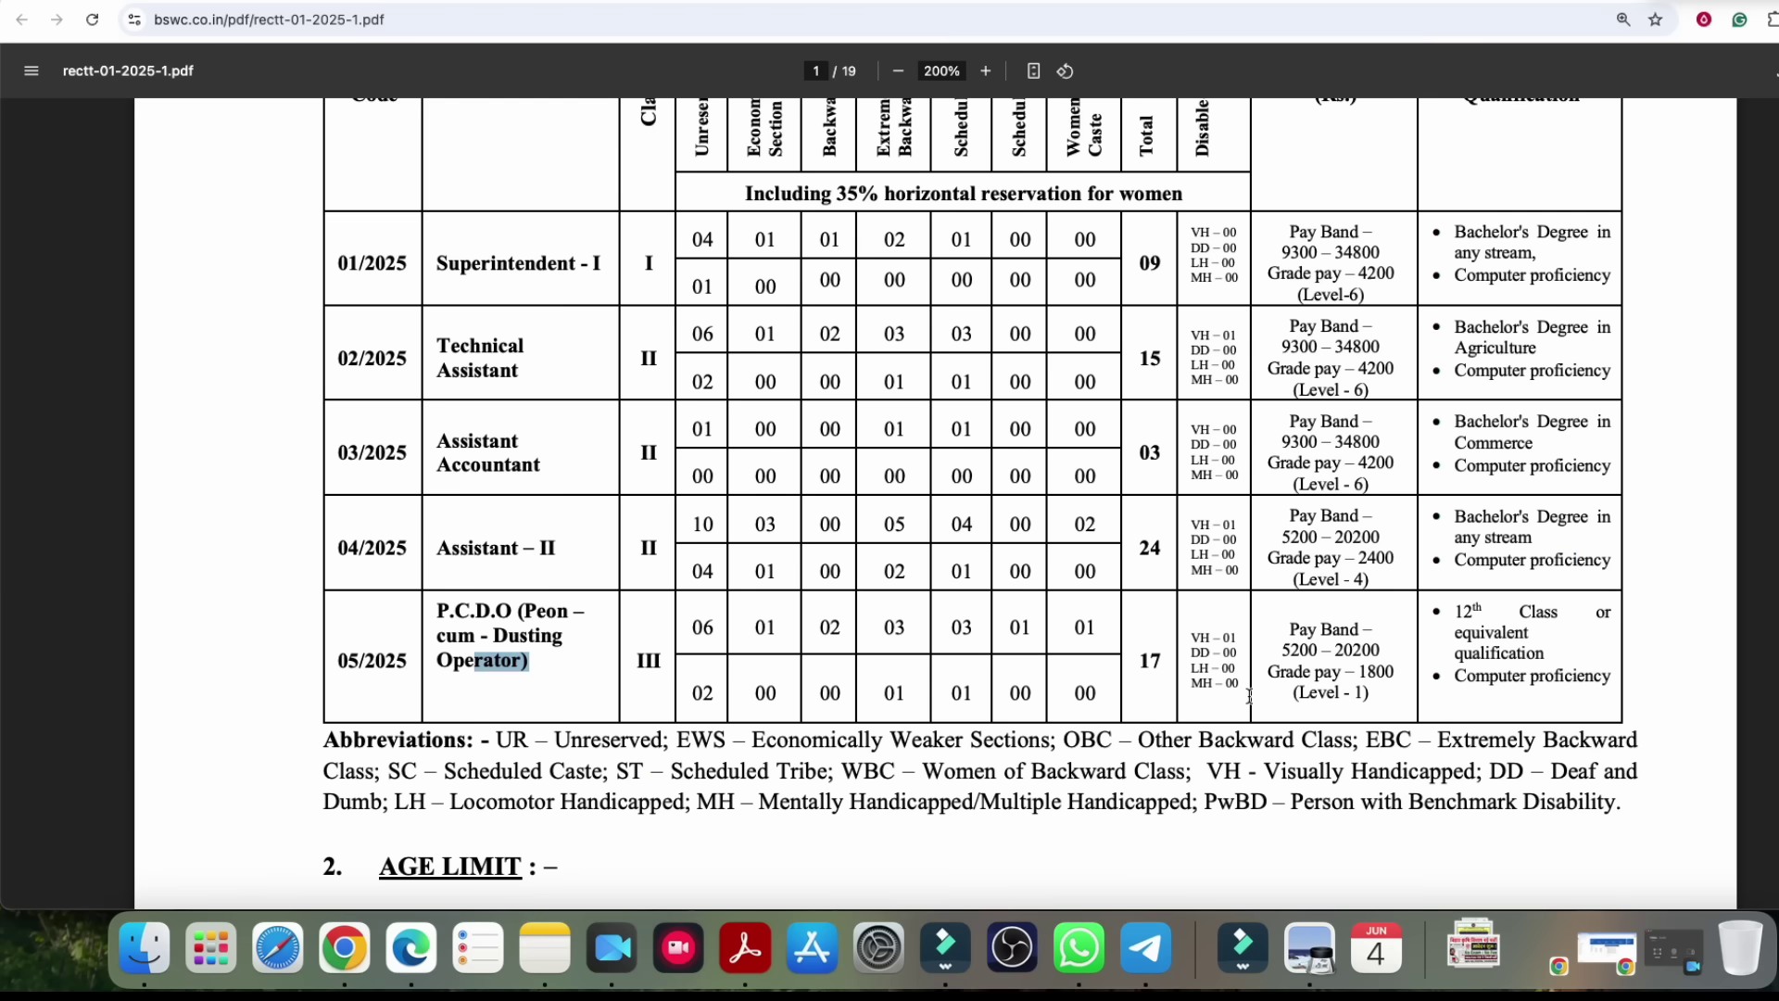
drag(1145, 660, 1613, 619)
- Find the Recruitment Rules table on page 2 and highlight the Superintendent - I, Technical Assistant and Assistant Accountant posts
scroll(920, 472, down, 15)
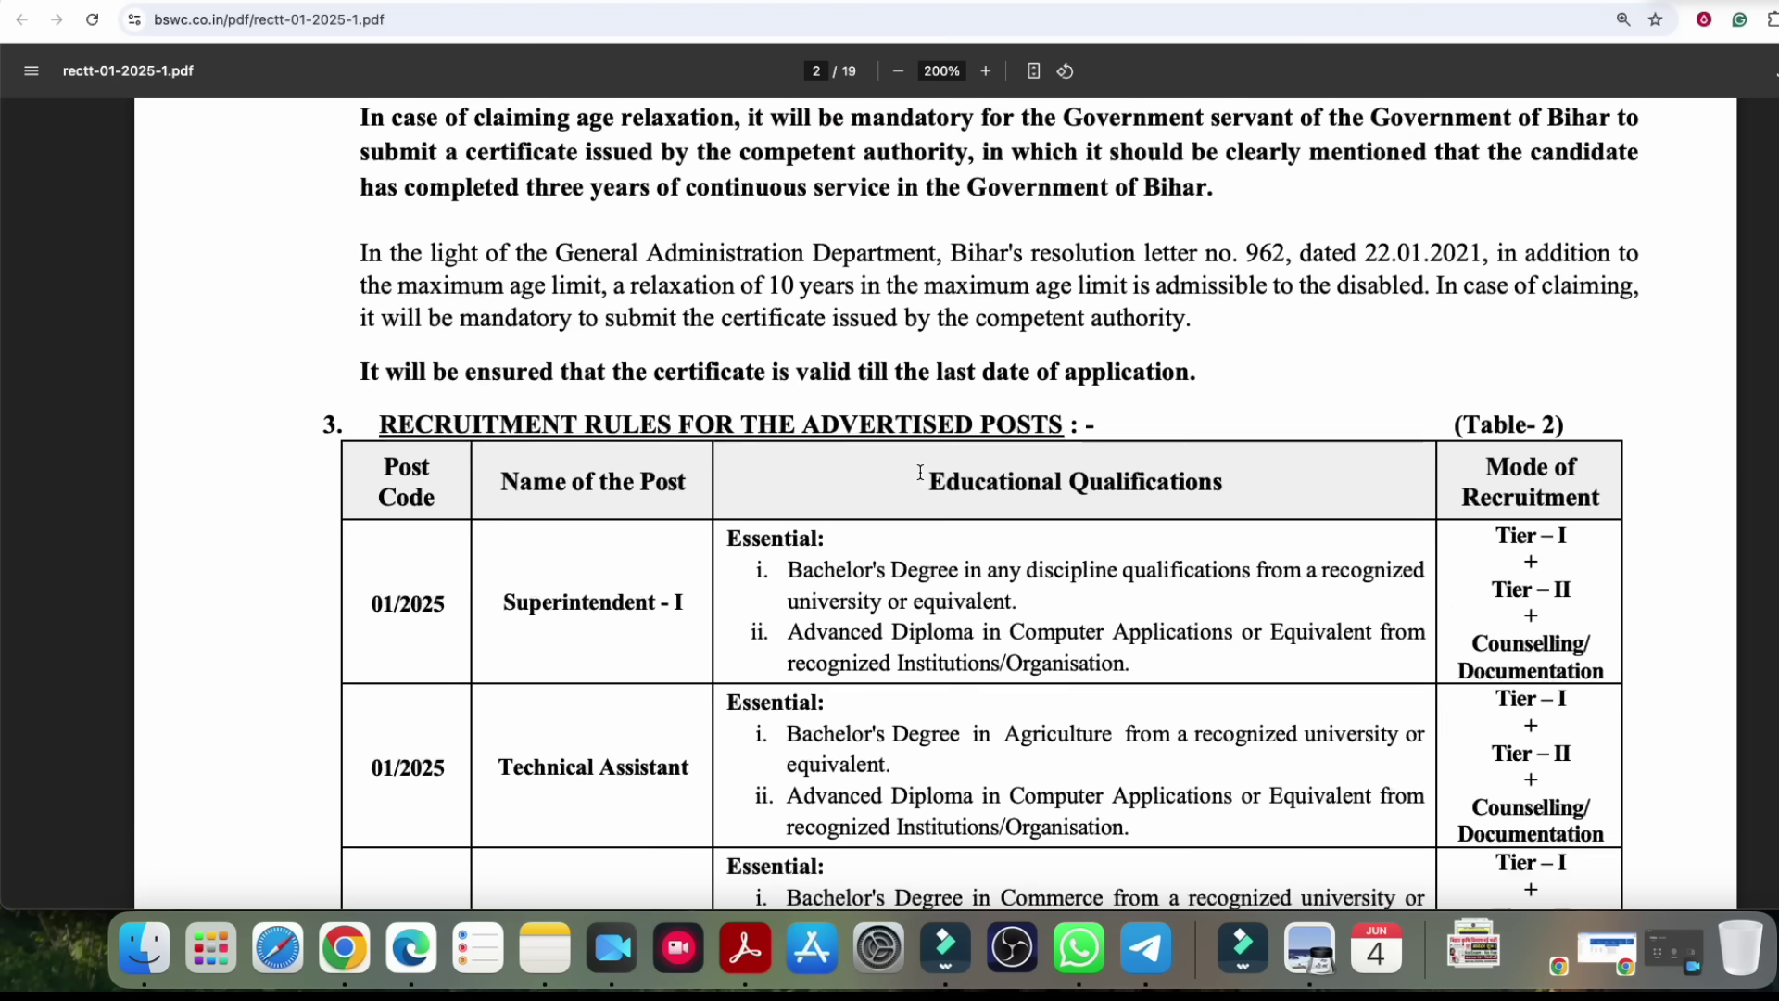
scroll(921, 473, down, 3)
scroll(1019, 475, up, 10)
scroll(1346, 480, down, 2)
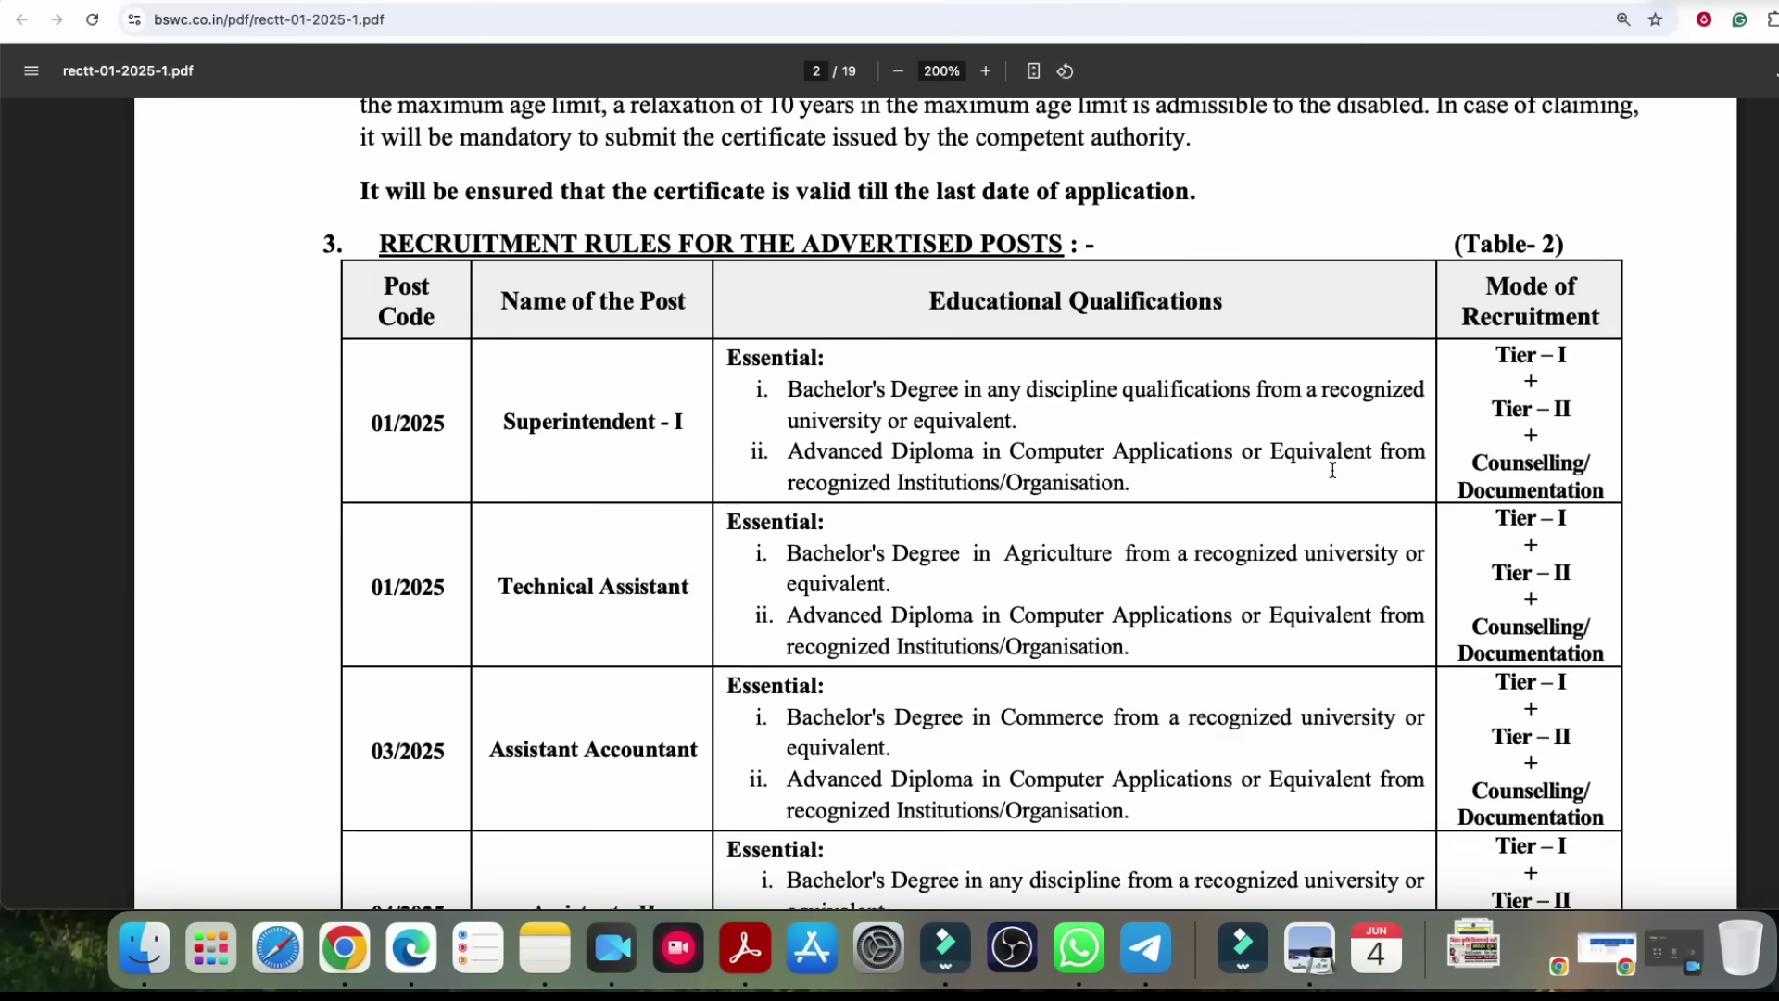
scroll(1346, 480, down, 2)
drag(545, 206, 686, 208)
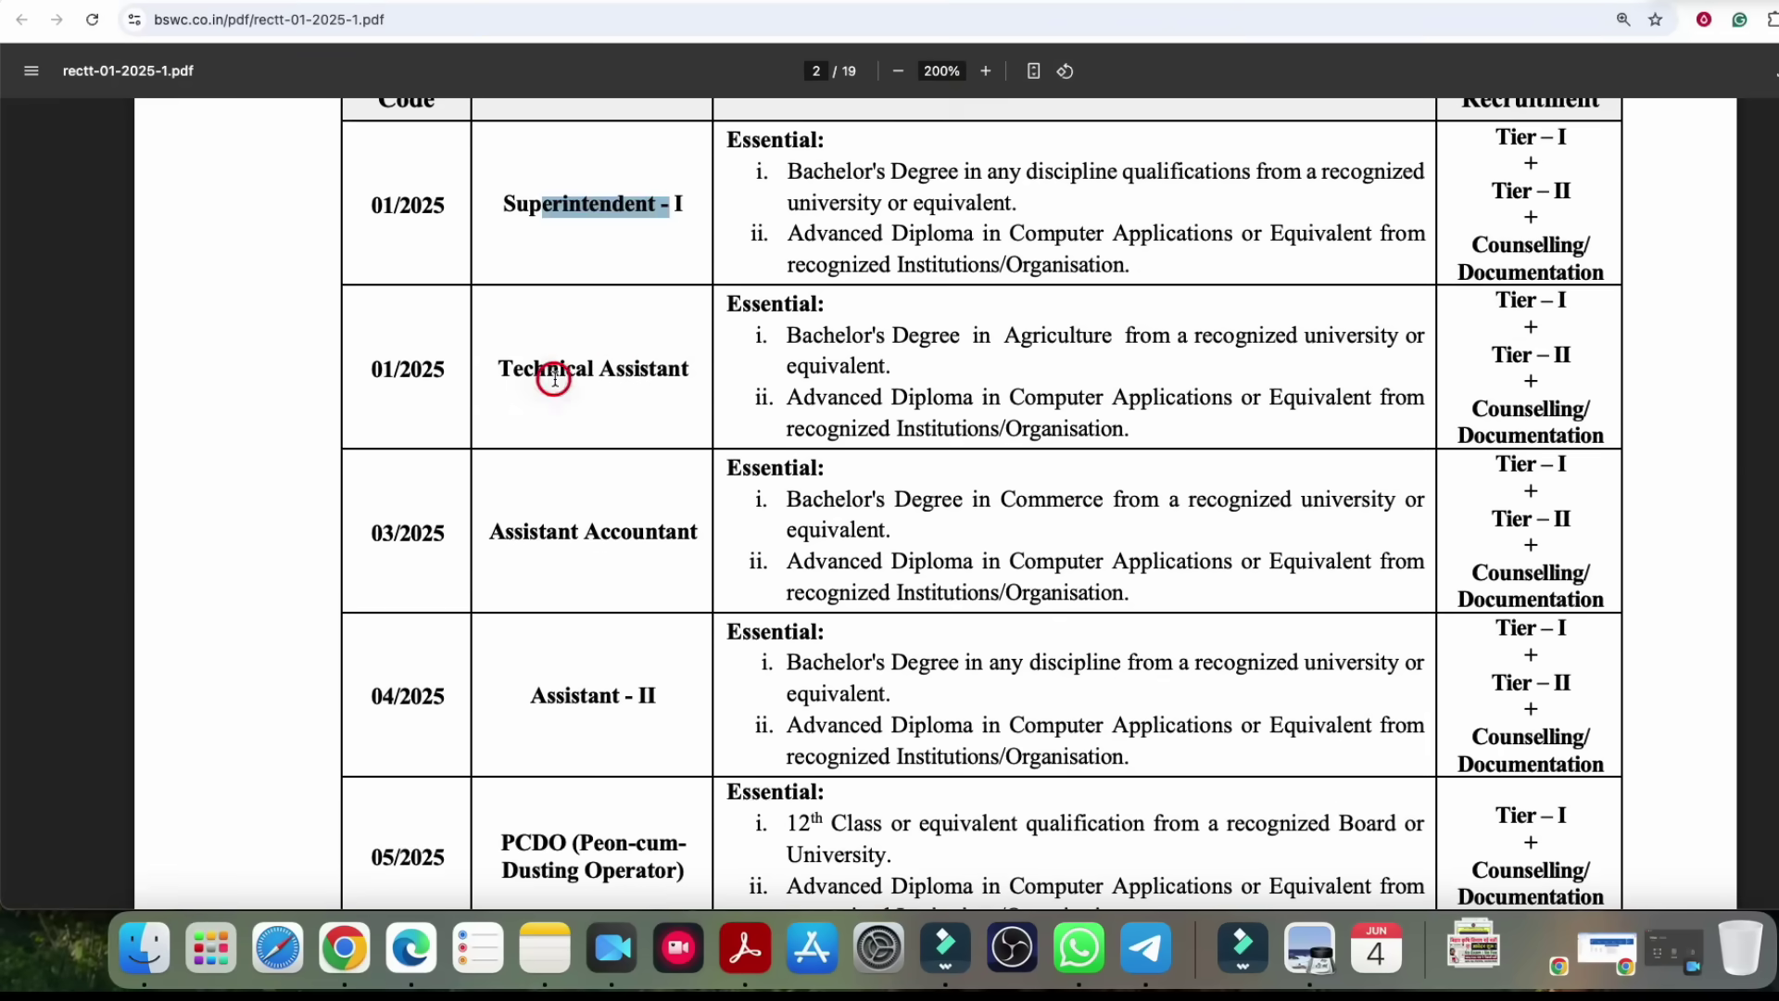
drag(552, 378, 693, 375)
drag(515, 535, 697, 536)
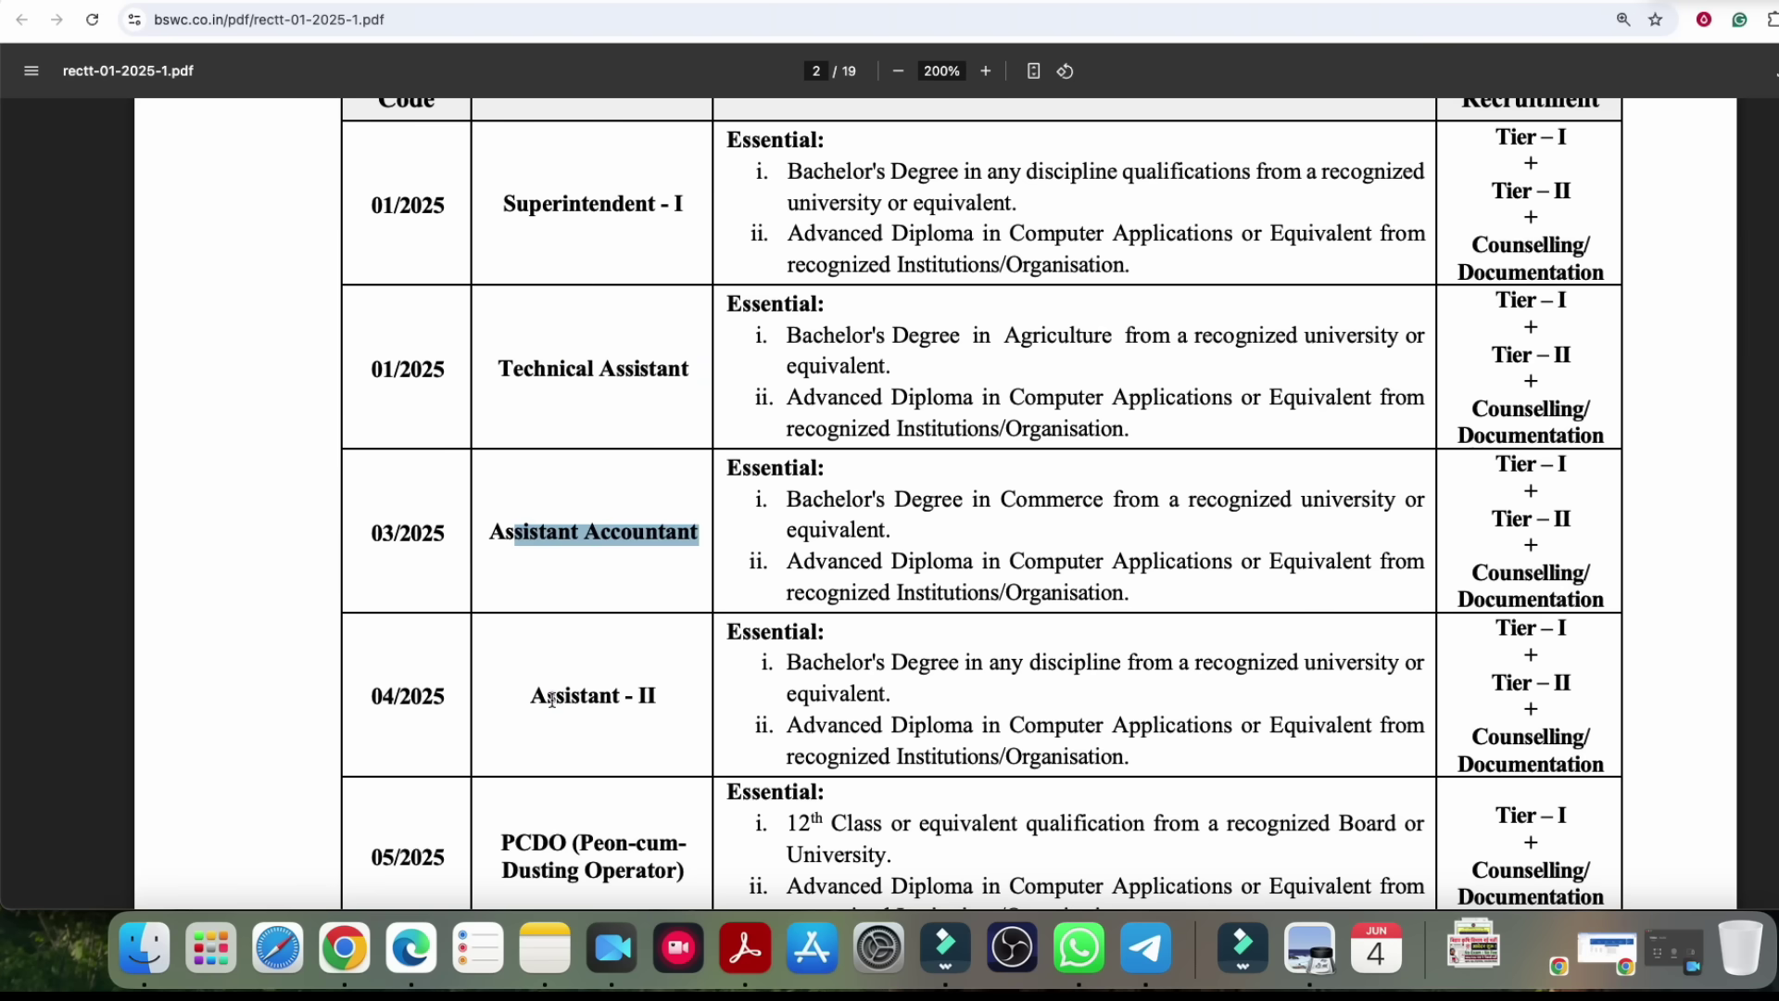
- Highlight the Assistant - II post and its Tier-I, Tier-II and Counselling/Documentation recruitment stages in the Recruitment Rules table
drag(548, 698, 651, 702)
drag(1575, 688, 1510, 686)
drag(1569, 631, 1518, 628)
drag(1510, 761, 1576, 765)
- Highlight the PCDO (Peon-cum-Dusting Operator) post and its recruitment stages in the last row of the Recruitment Rules table
scroll(1019, 646, down, 3)
scroll(1019, 646, down, 1)
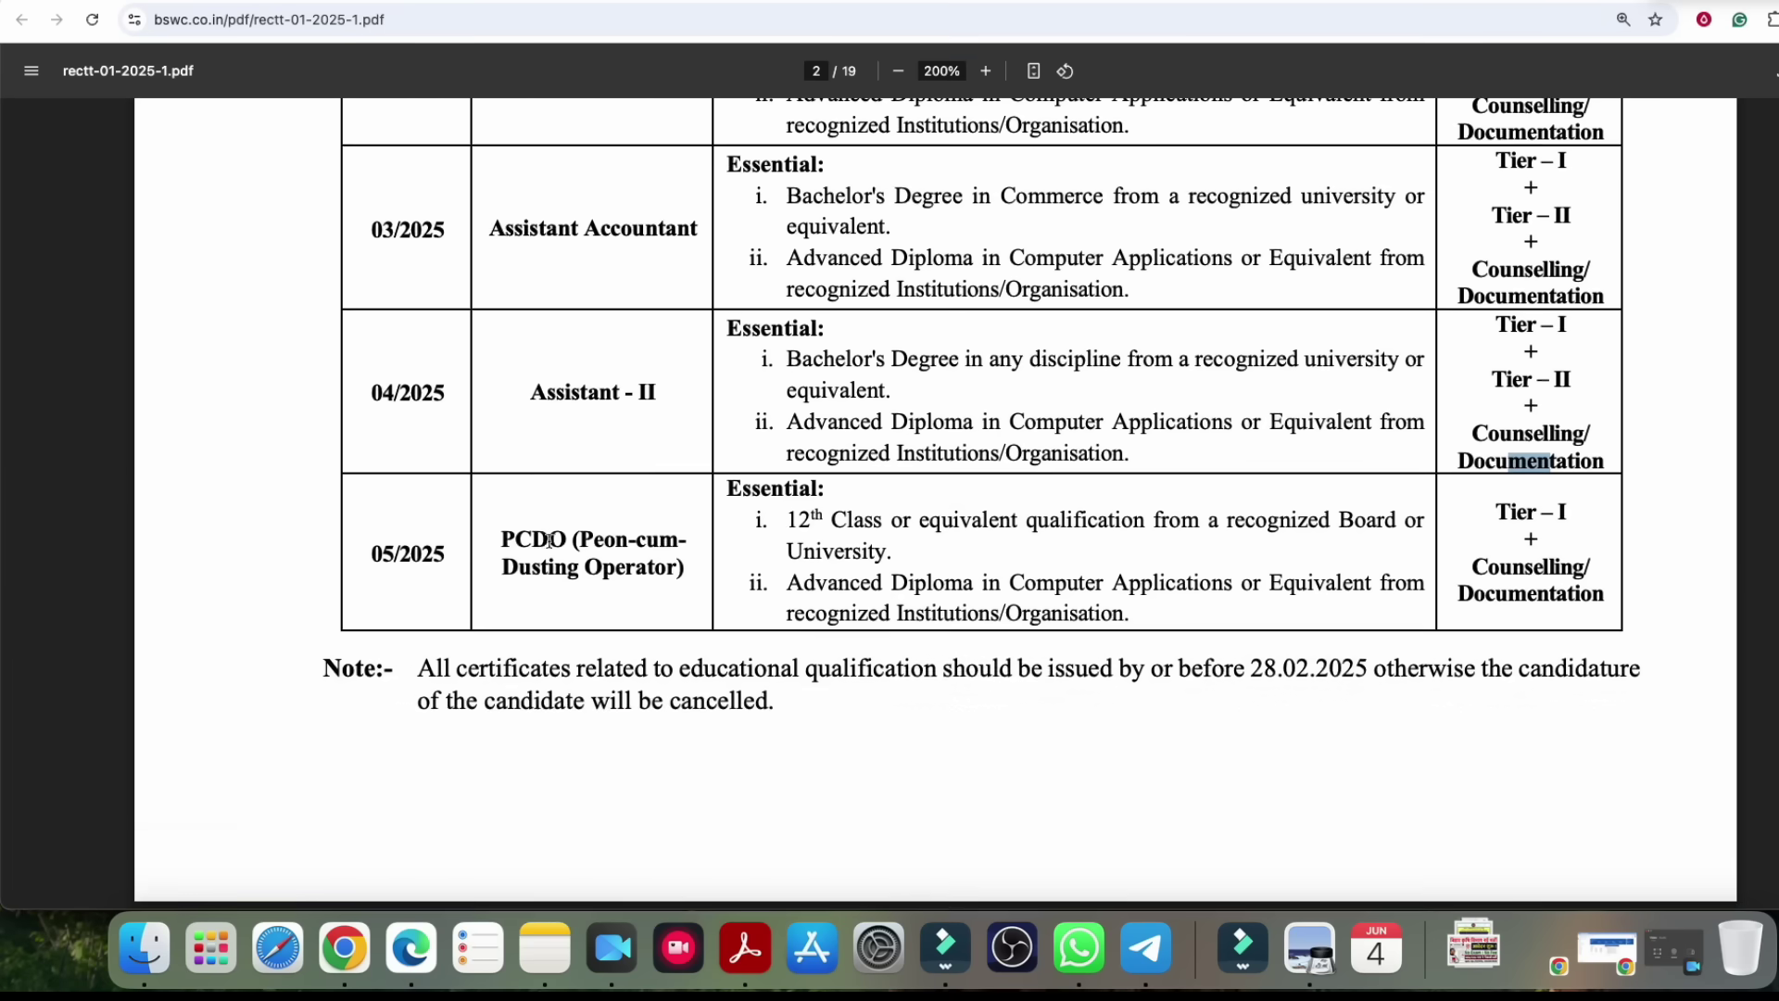
drag(549, 567, 667, 567)
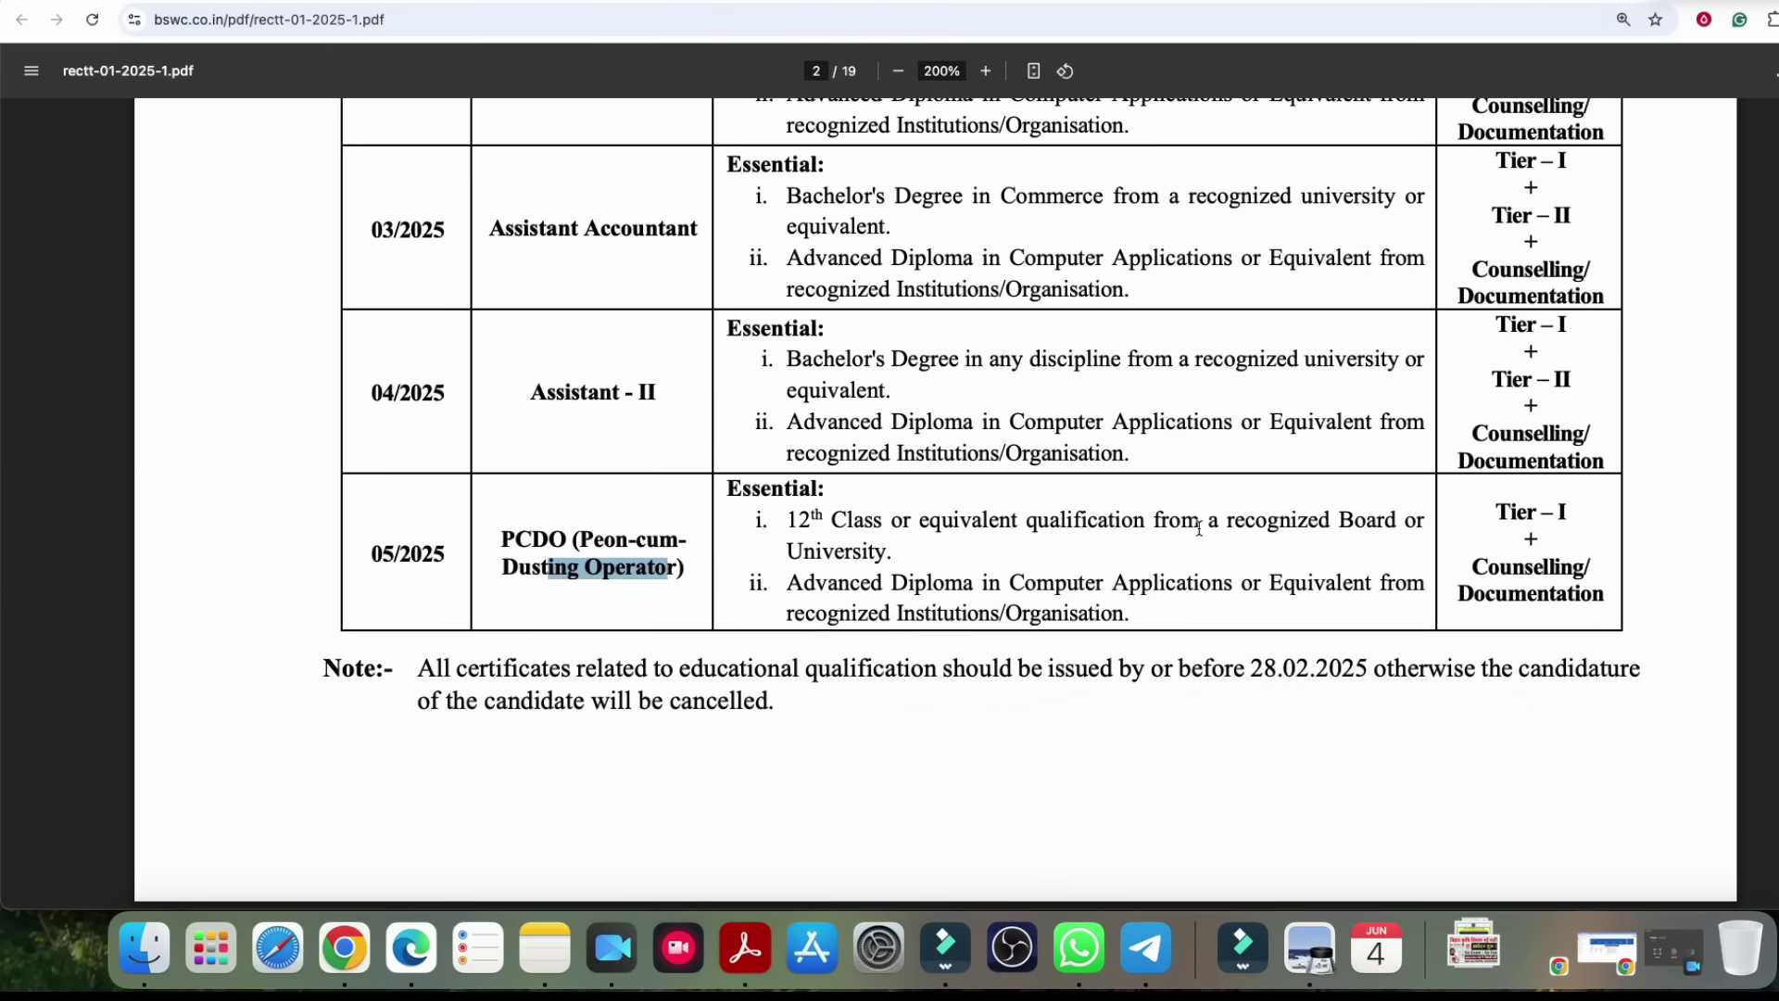
drag(1498, 515, 1565, 516)
mouse_move(1492, 576)
mouse_down()
mouse_move(1581, 593)
mouse_move(1461, 586)
mouse_up()
- Skim the notification from the application fee table to the Tier-II examination scheme on page 13 and close the PDF
scroll(1066, 510, down, 20)
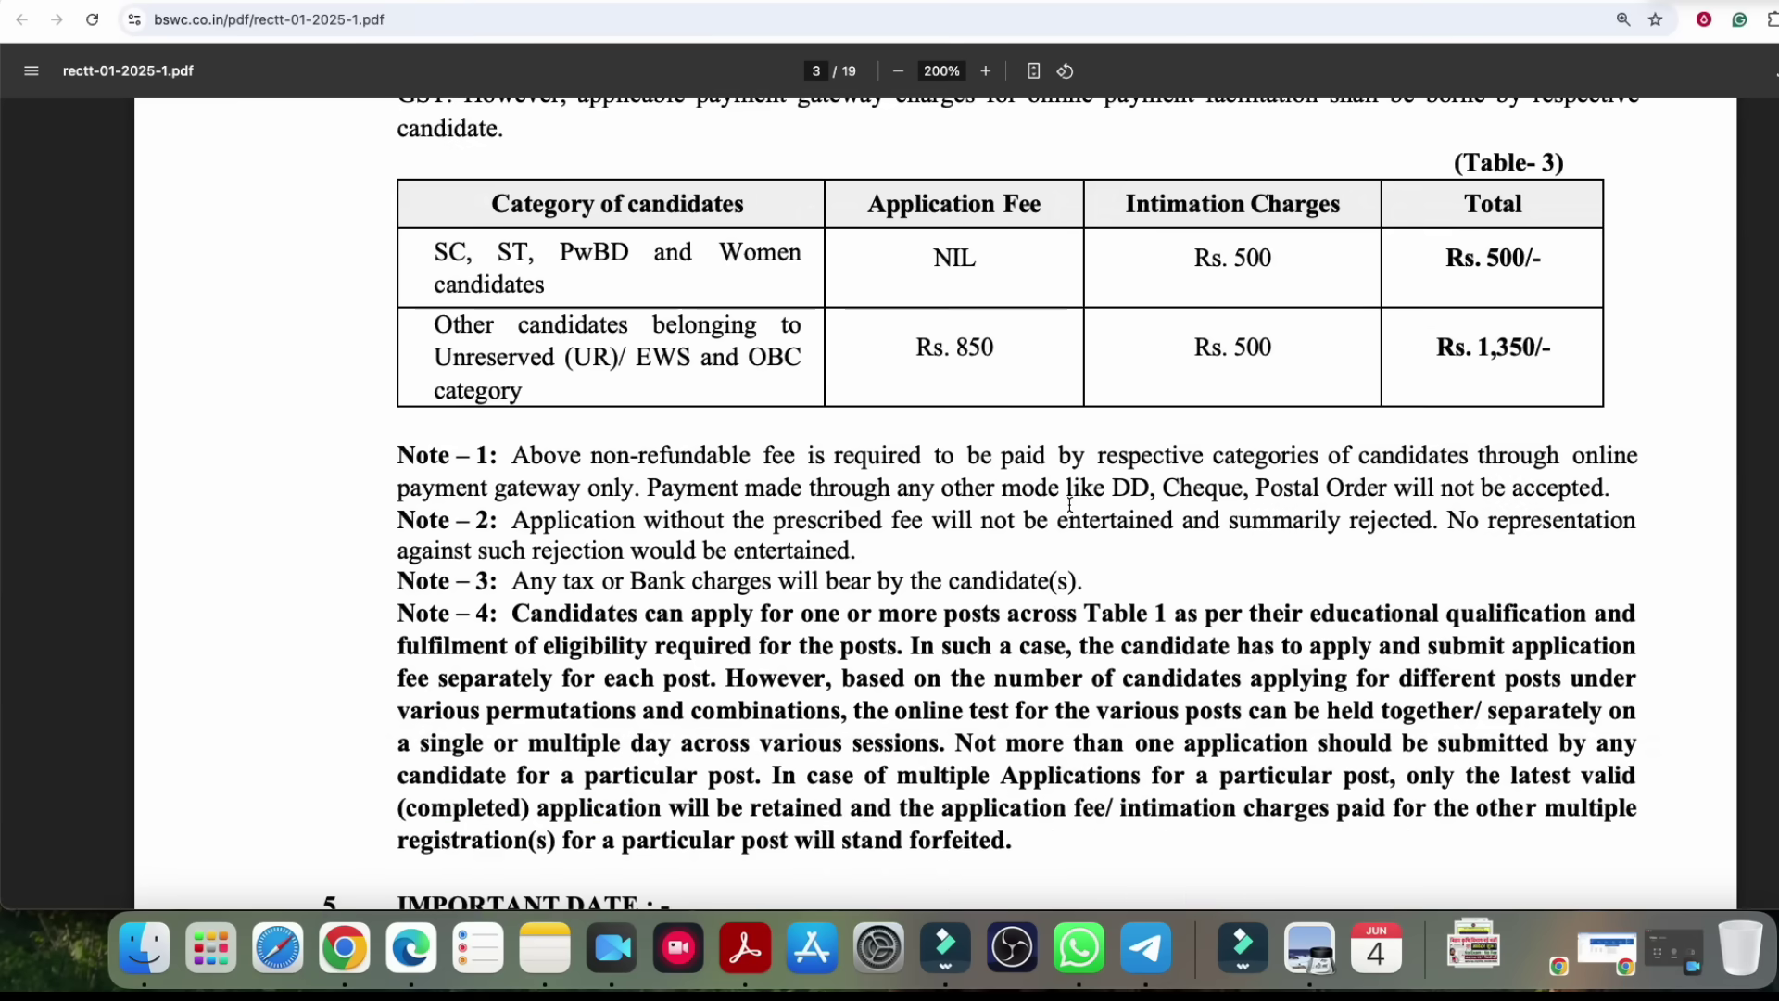
scroll(863, 356, down, 5)
scroll(933, 399, down, 20)
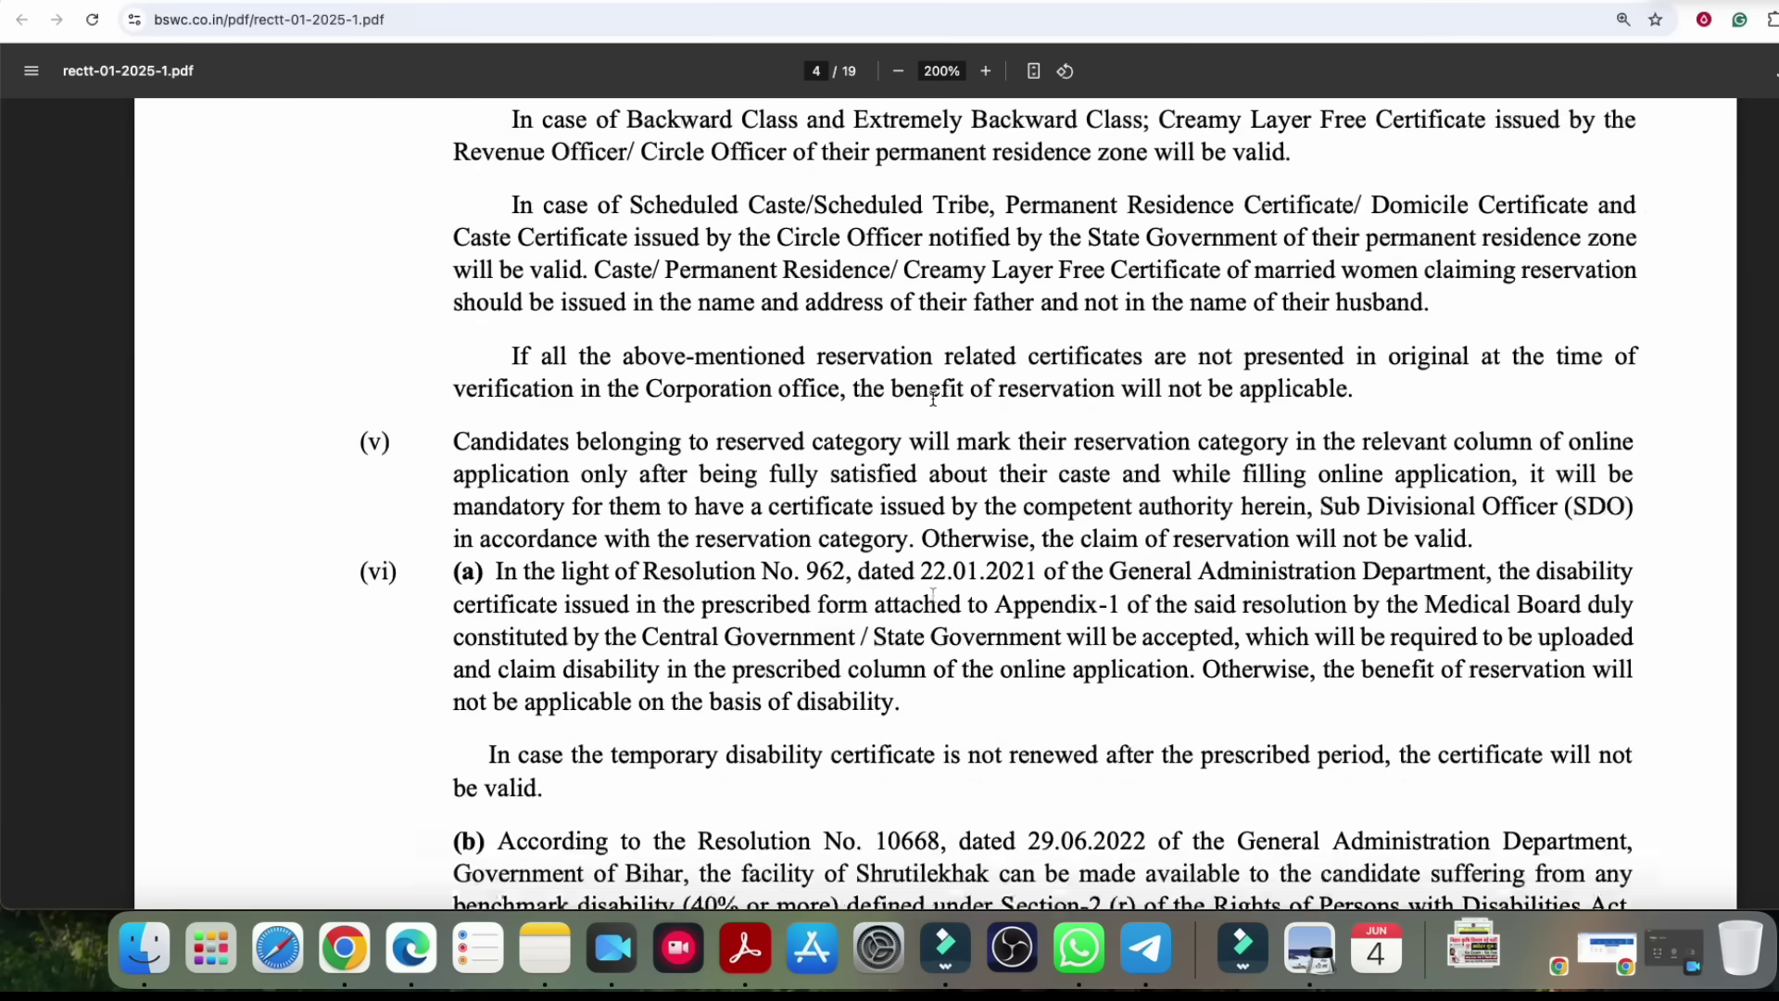
scroll(933, 399, down, 20)
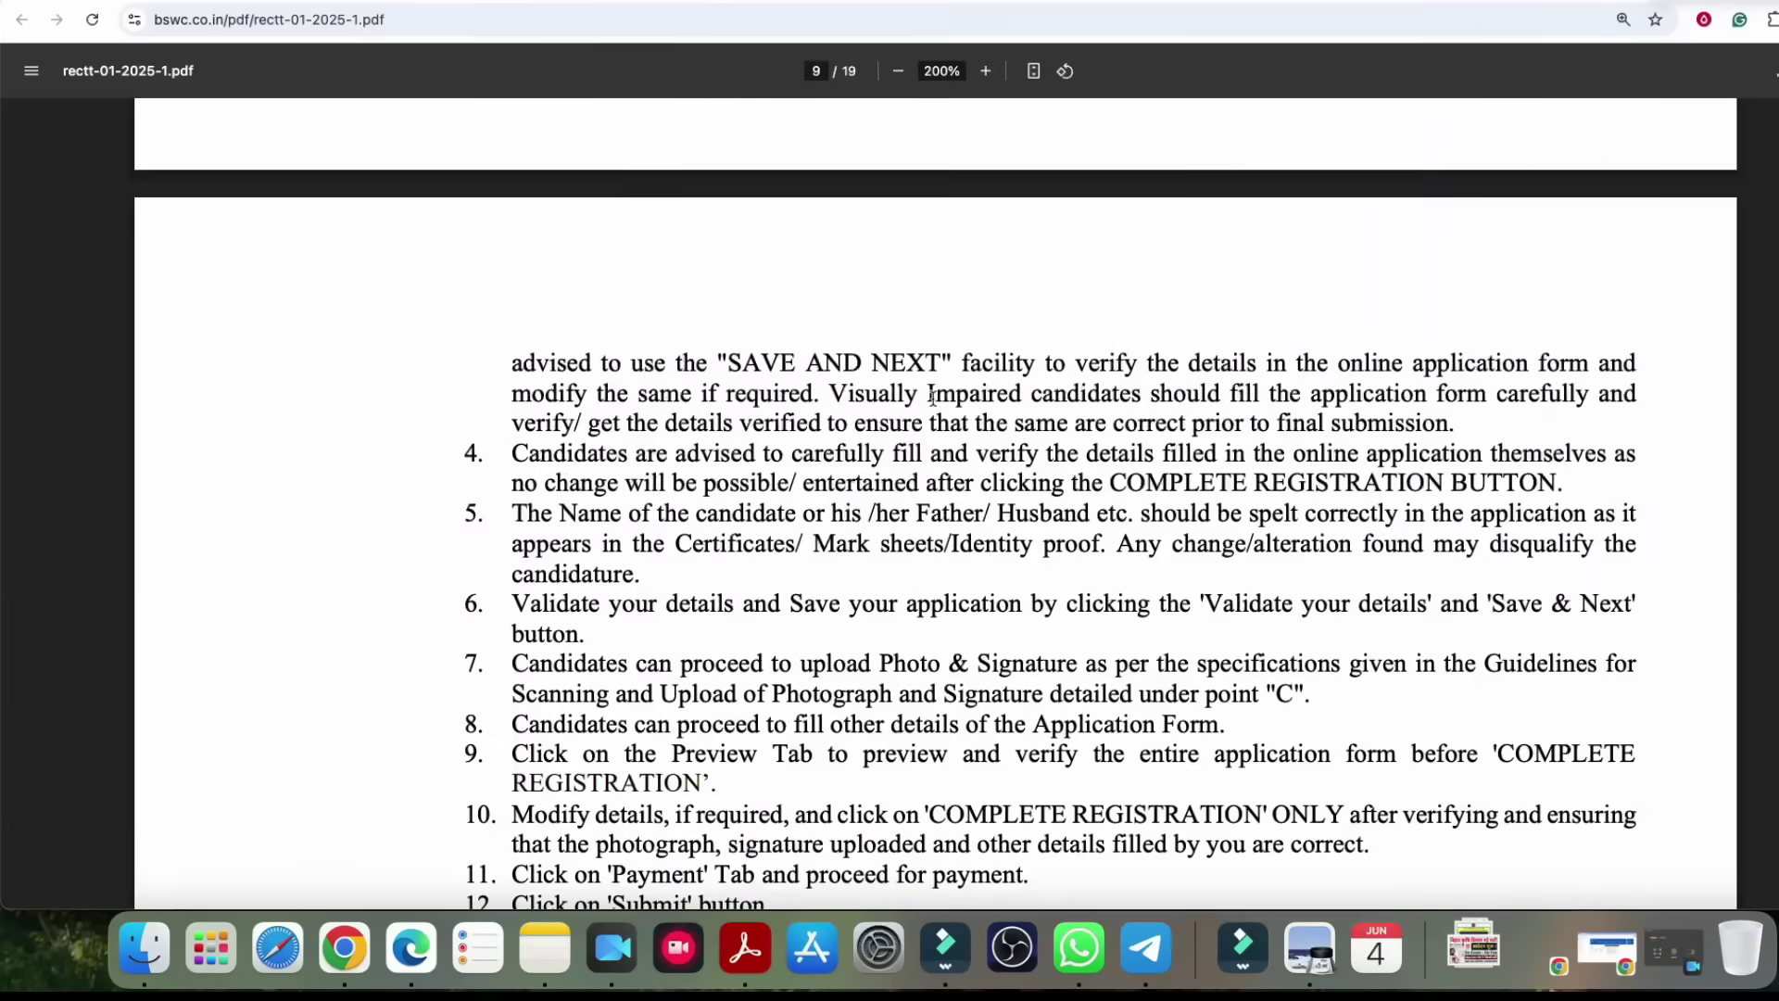
scroll(934, 398, down, 20)
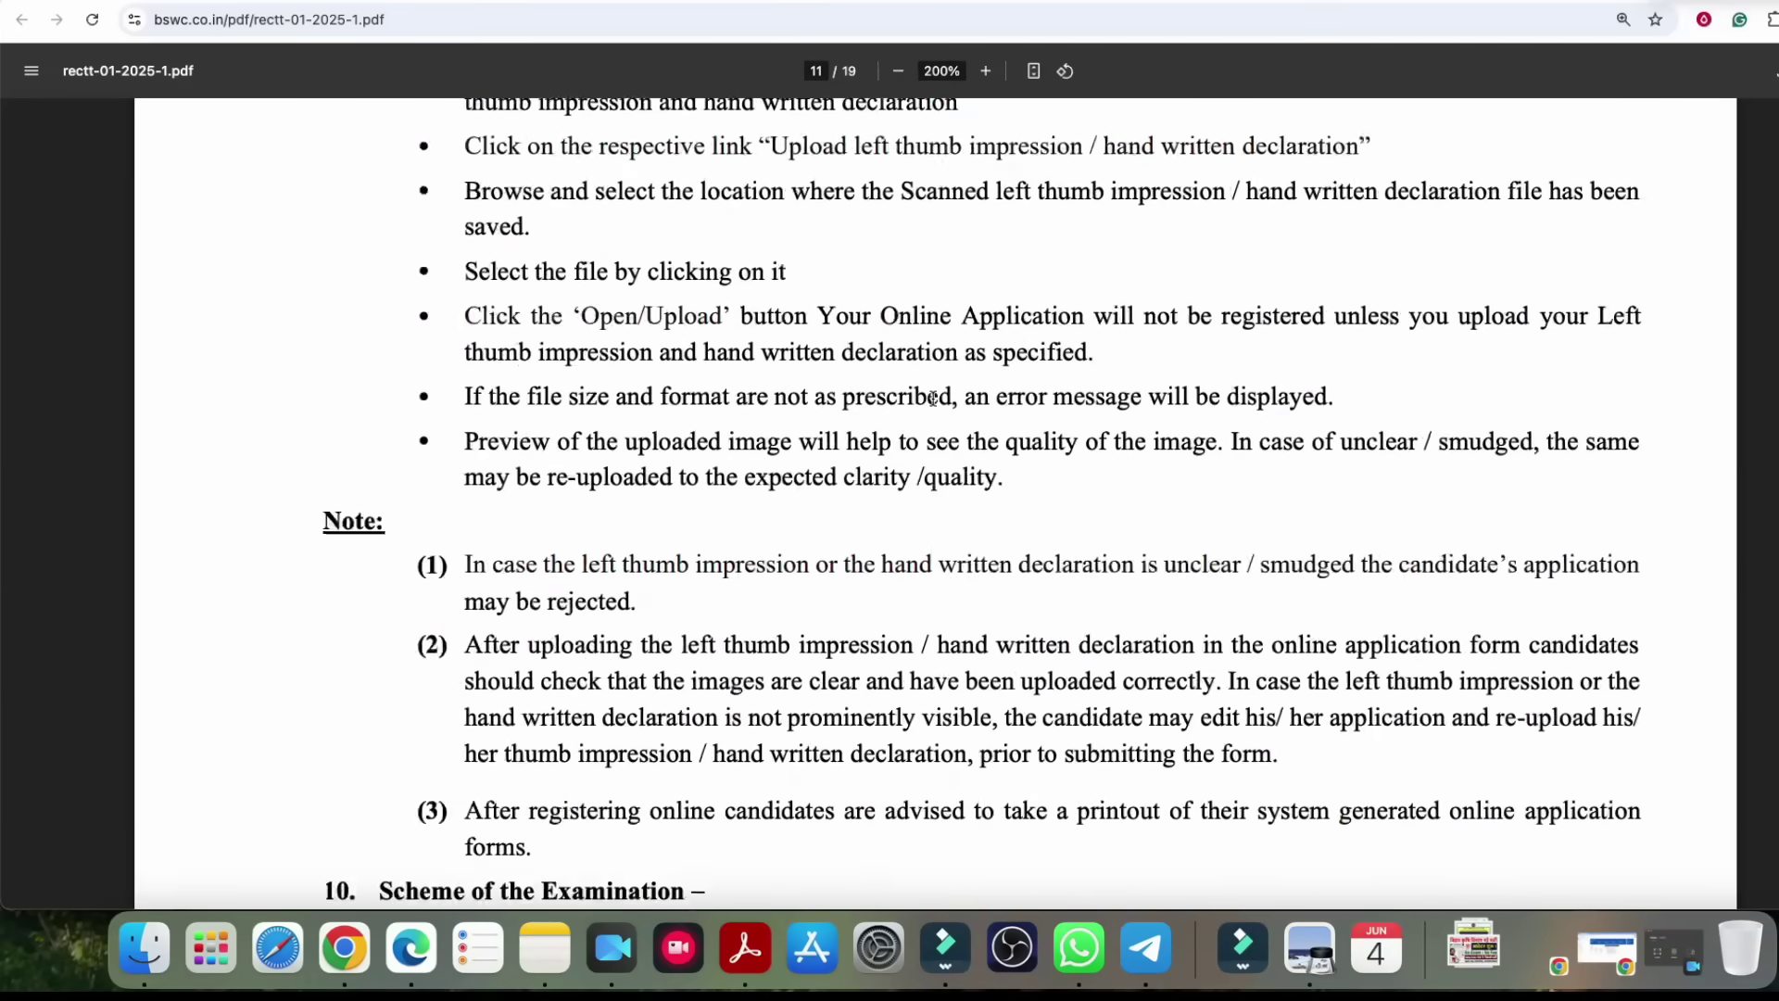
scroll(933, 404, down, 20)
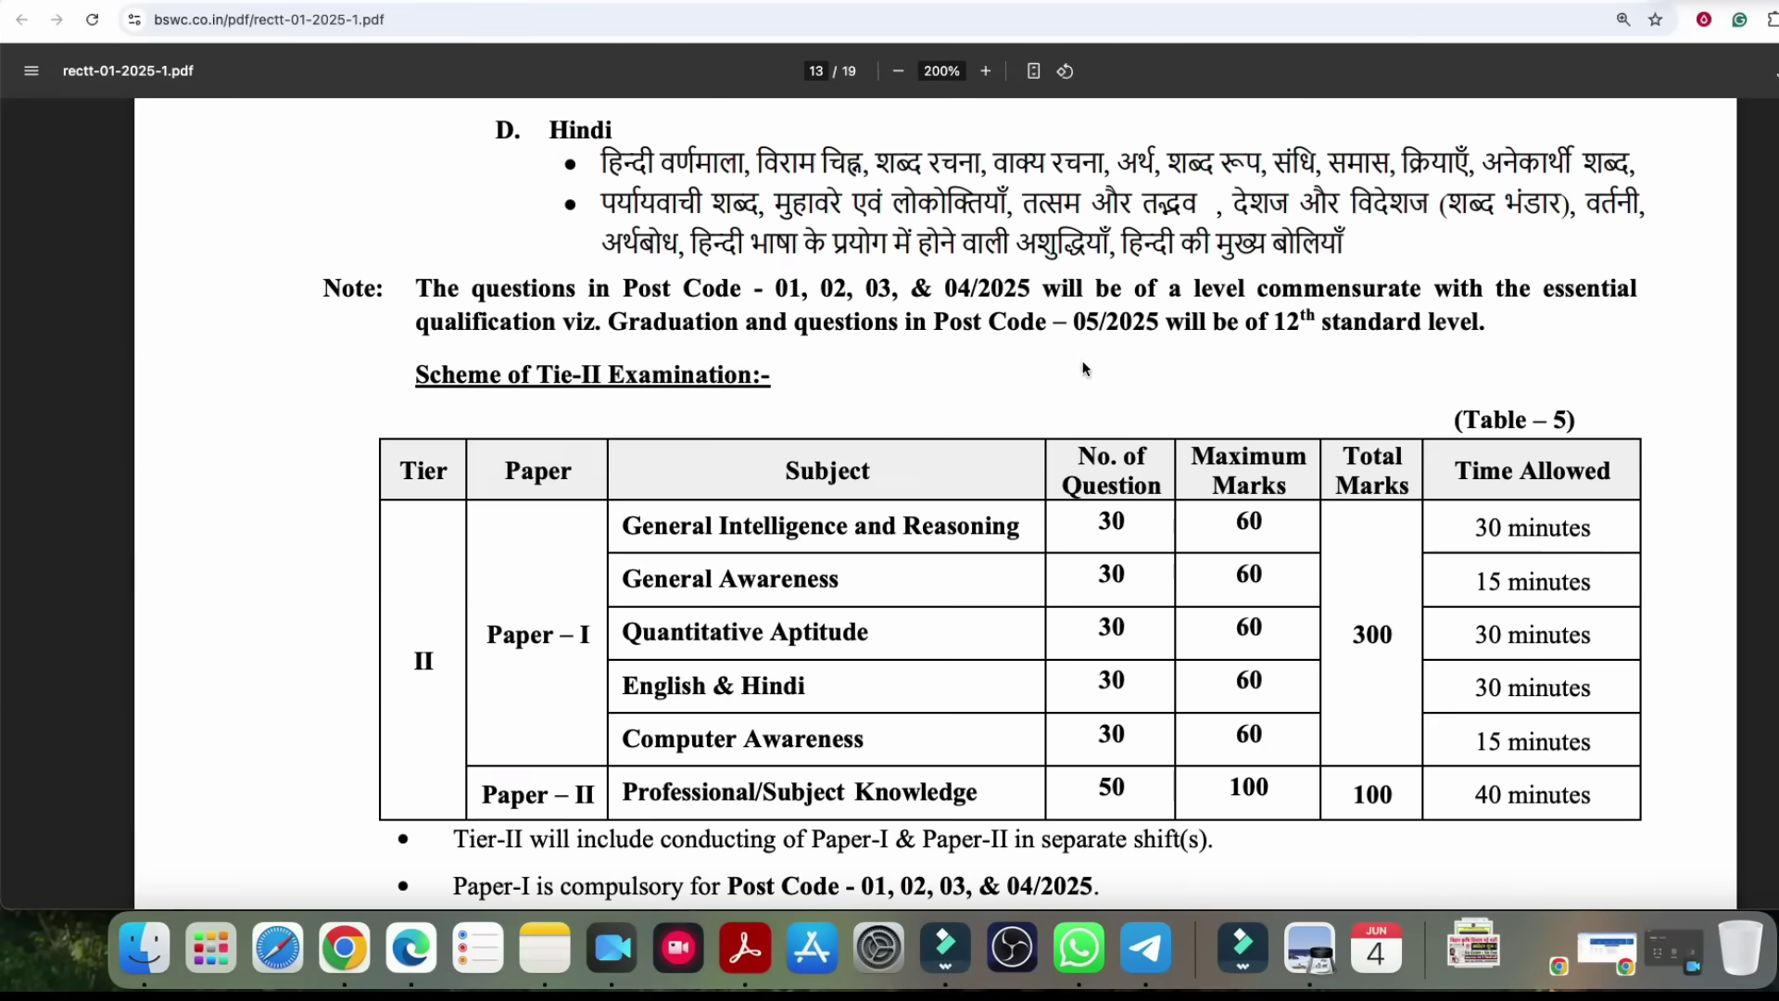
key(super+w)
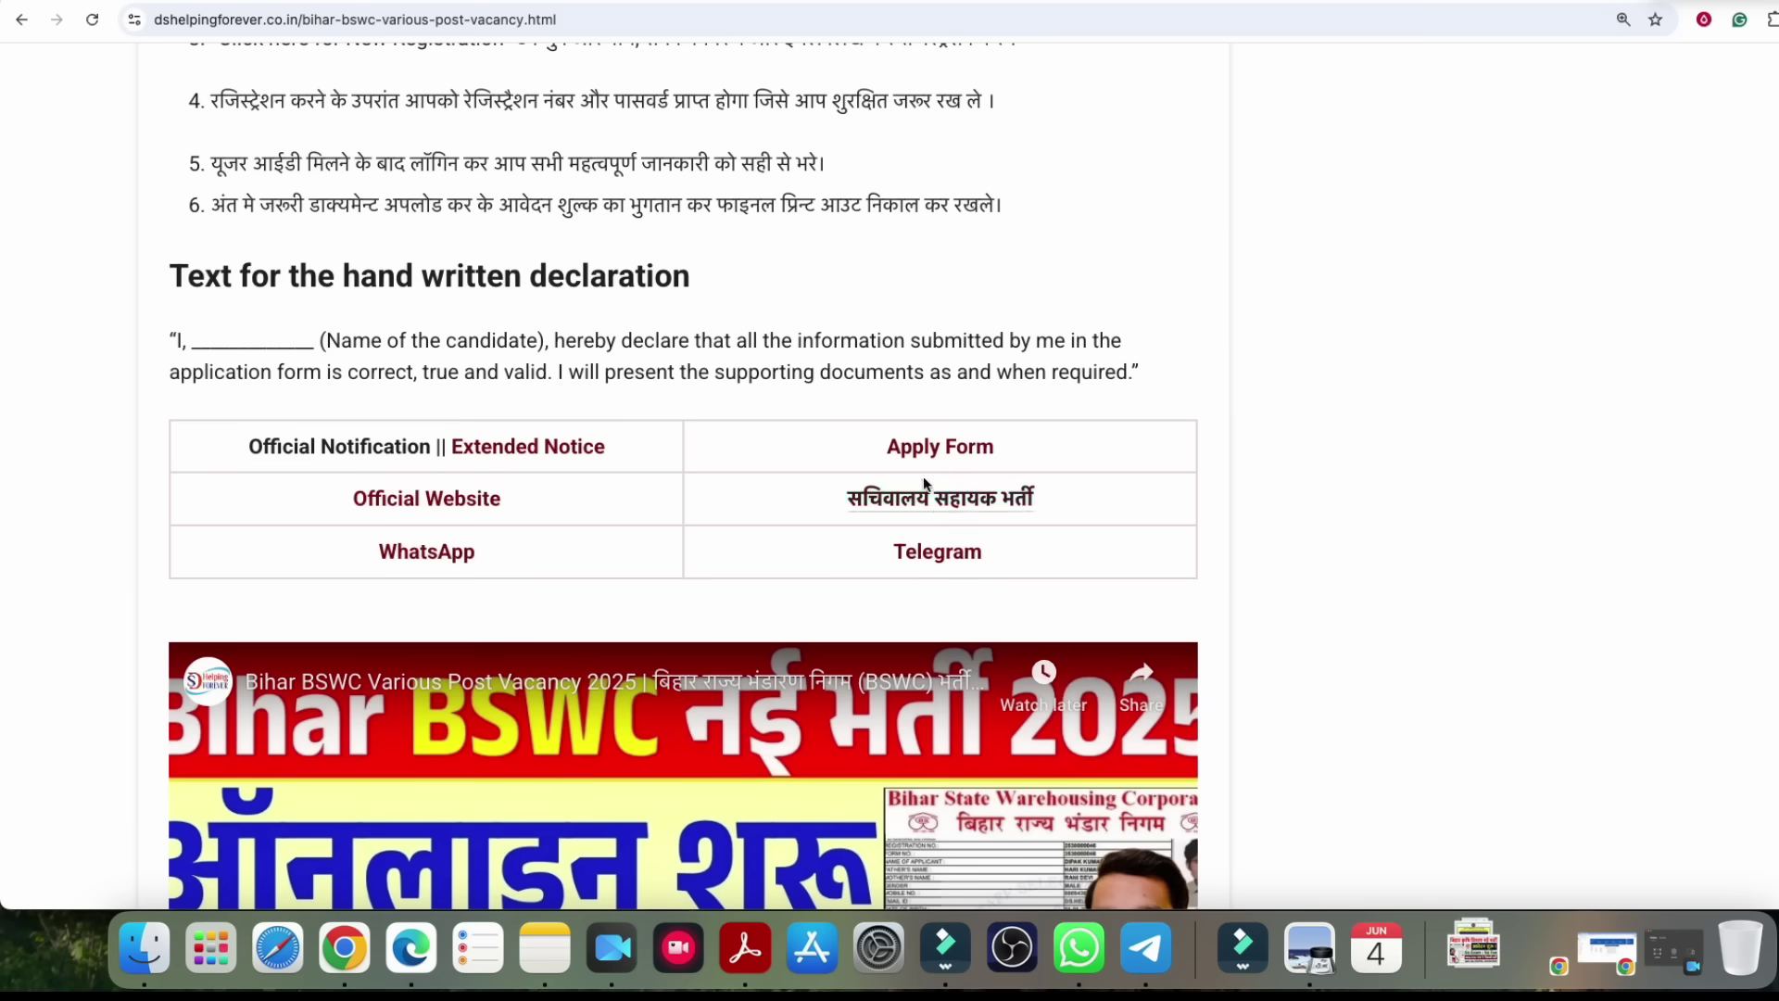
- Find the links table under the hand written declaration text in the BSWC article and open the Apply Form link
scroll(625, 320, up, 20)
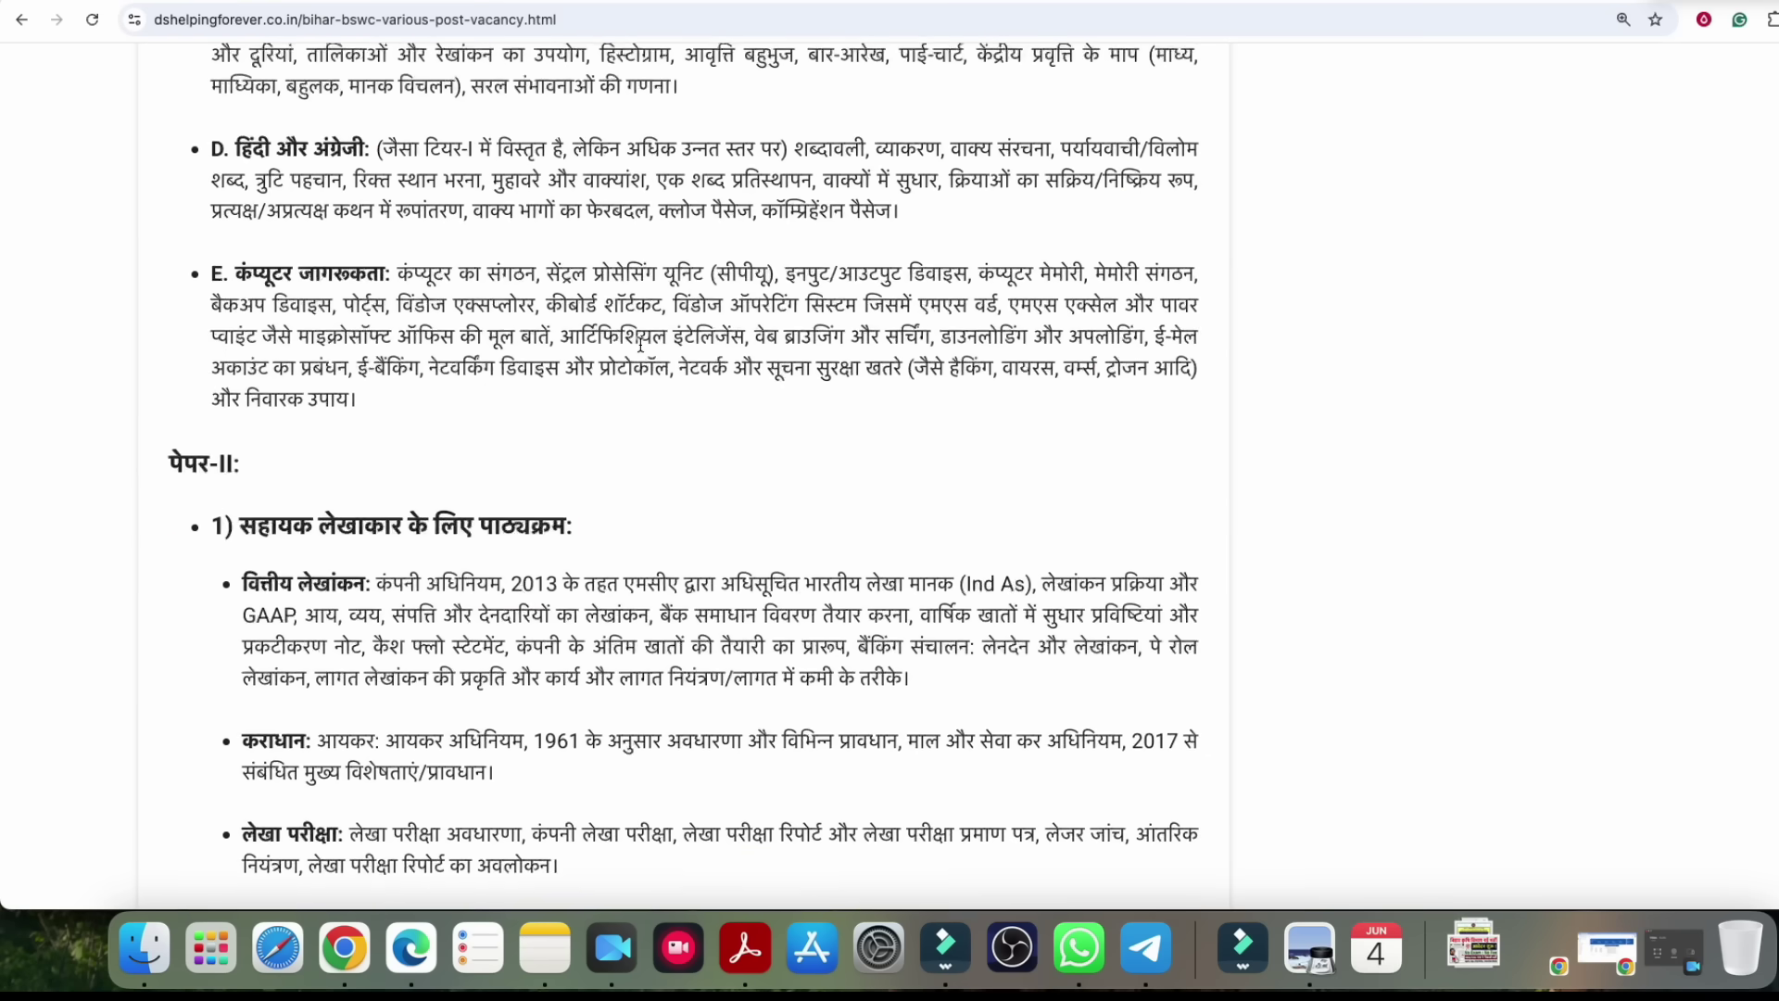
scroll(659, 354, down, 20)
scroll(659, 353, up, 15)
scroll(668, 358, down, 2)
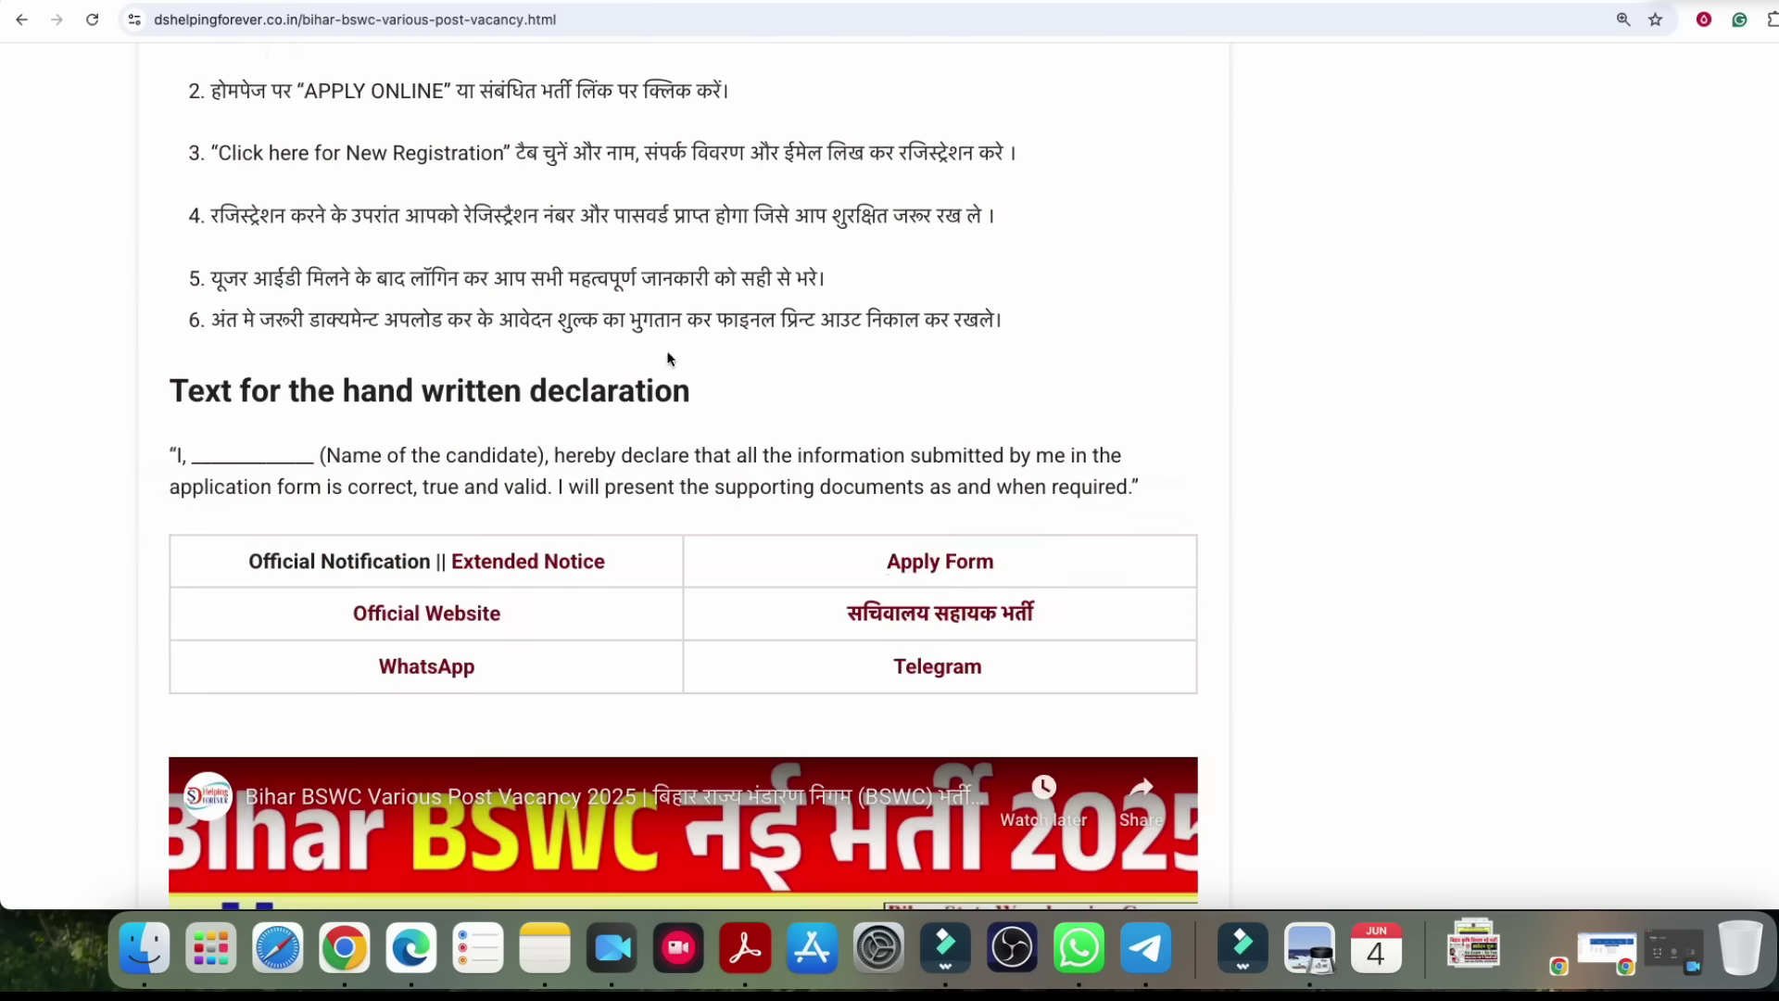
click(978, 567)
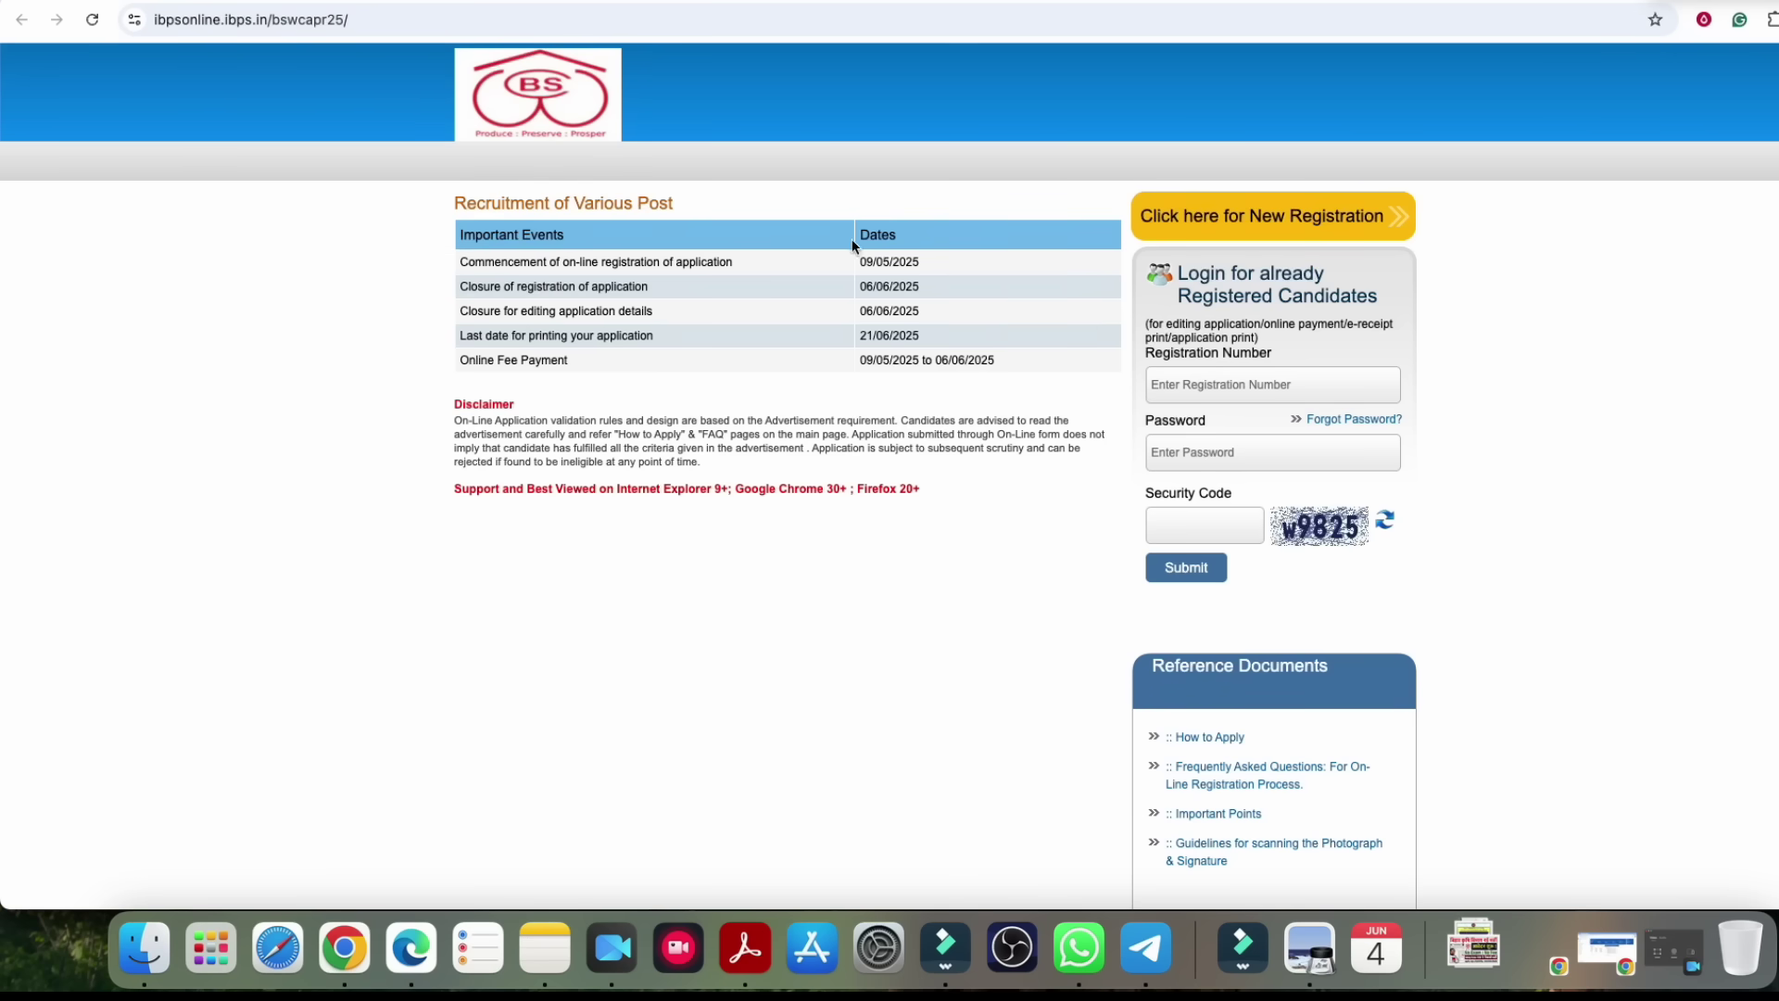
- Highlight the registration closure dates on the recruitment portal and start a new registration
drag(862, 288, 890, 309)
click(881, 316)
click(1230, 221)
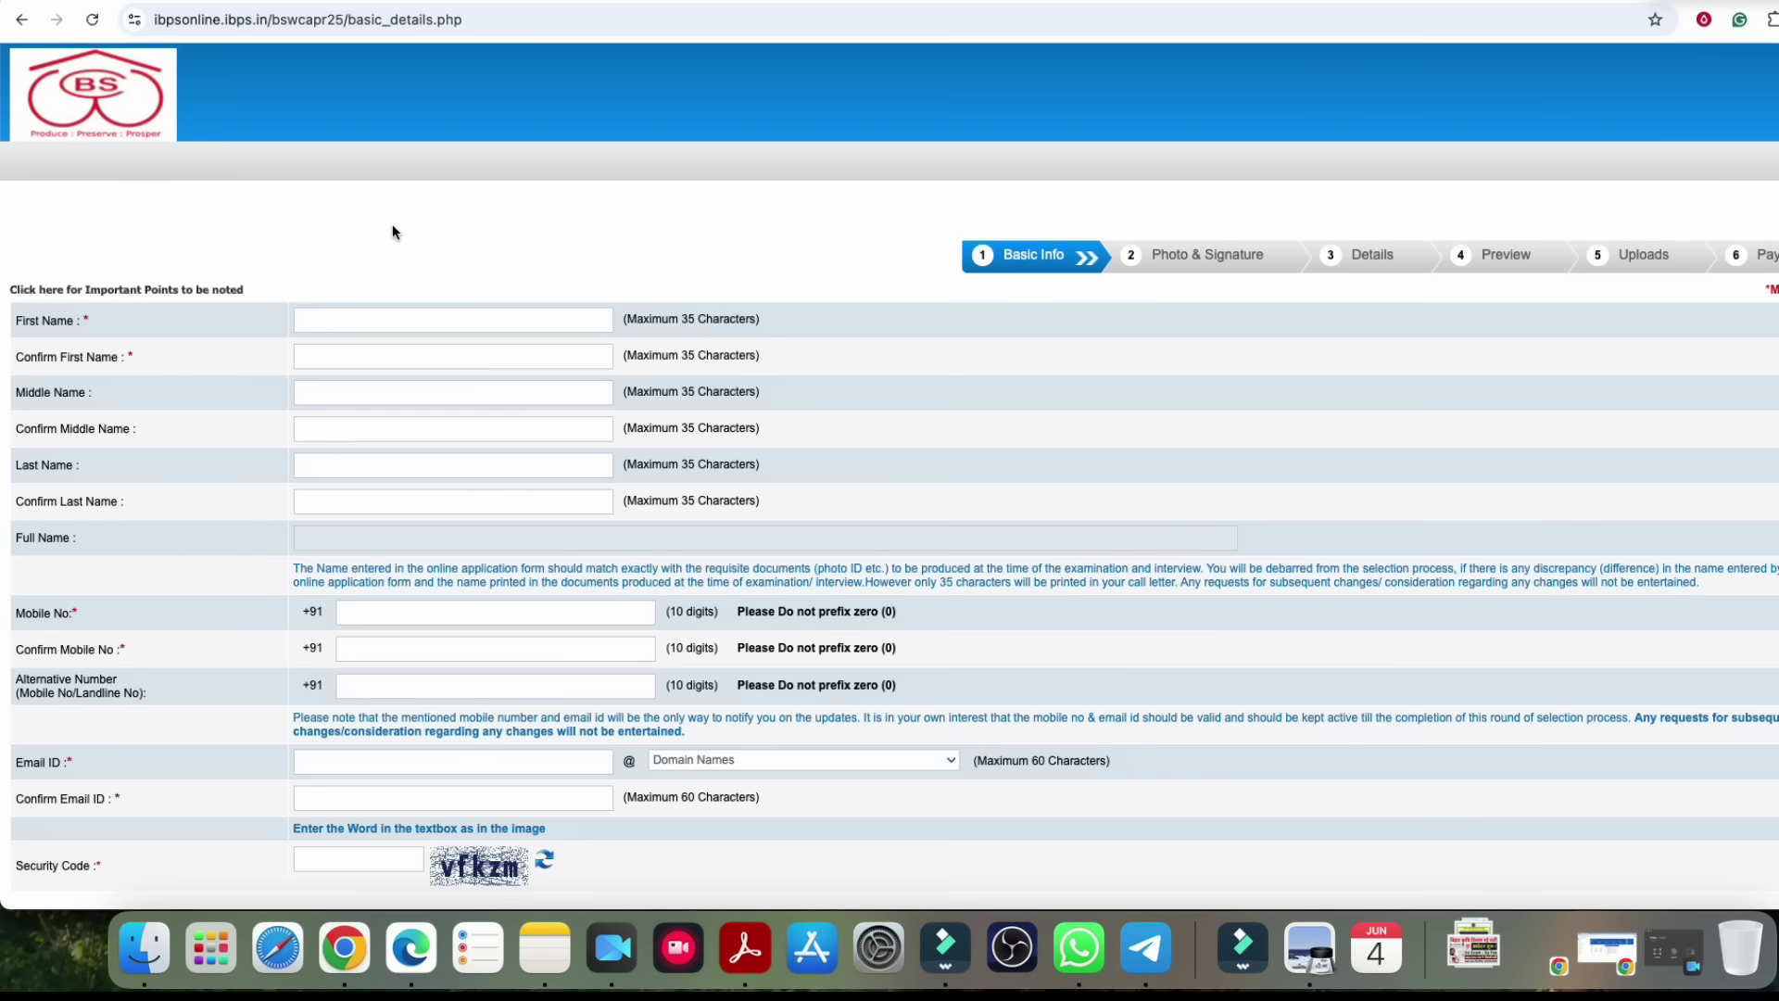
- Examine the Basic Info form's name fields, open the important points document and return to the form
click(345, 324)
scroll(329, 357, down, 2)
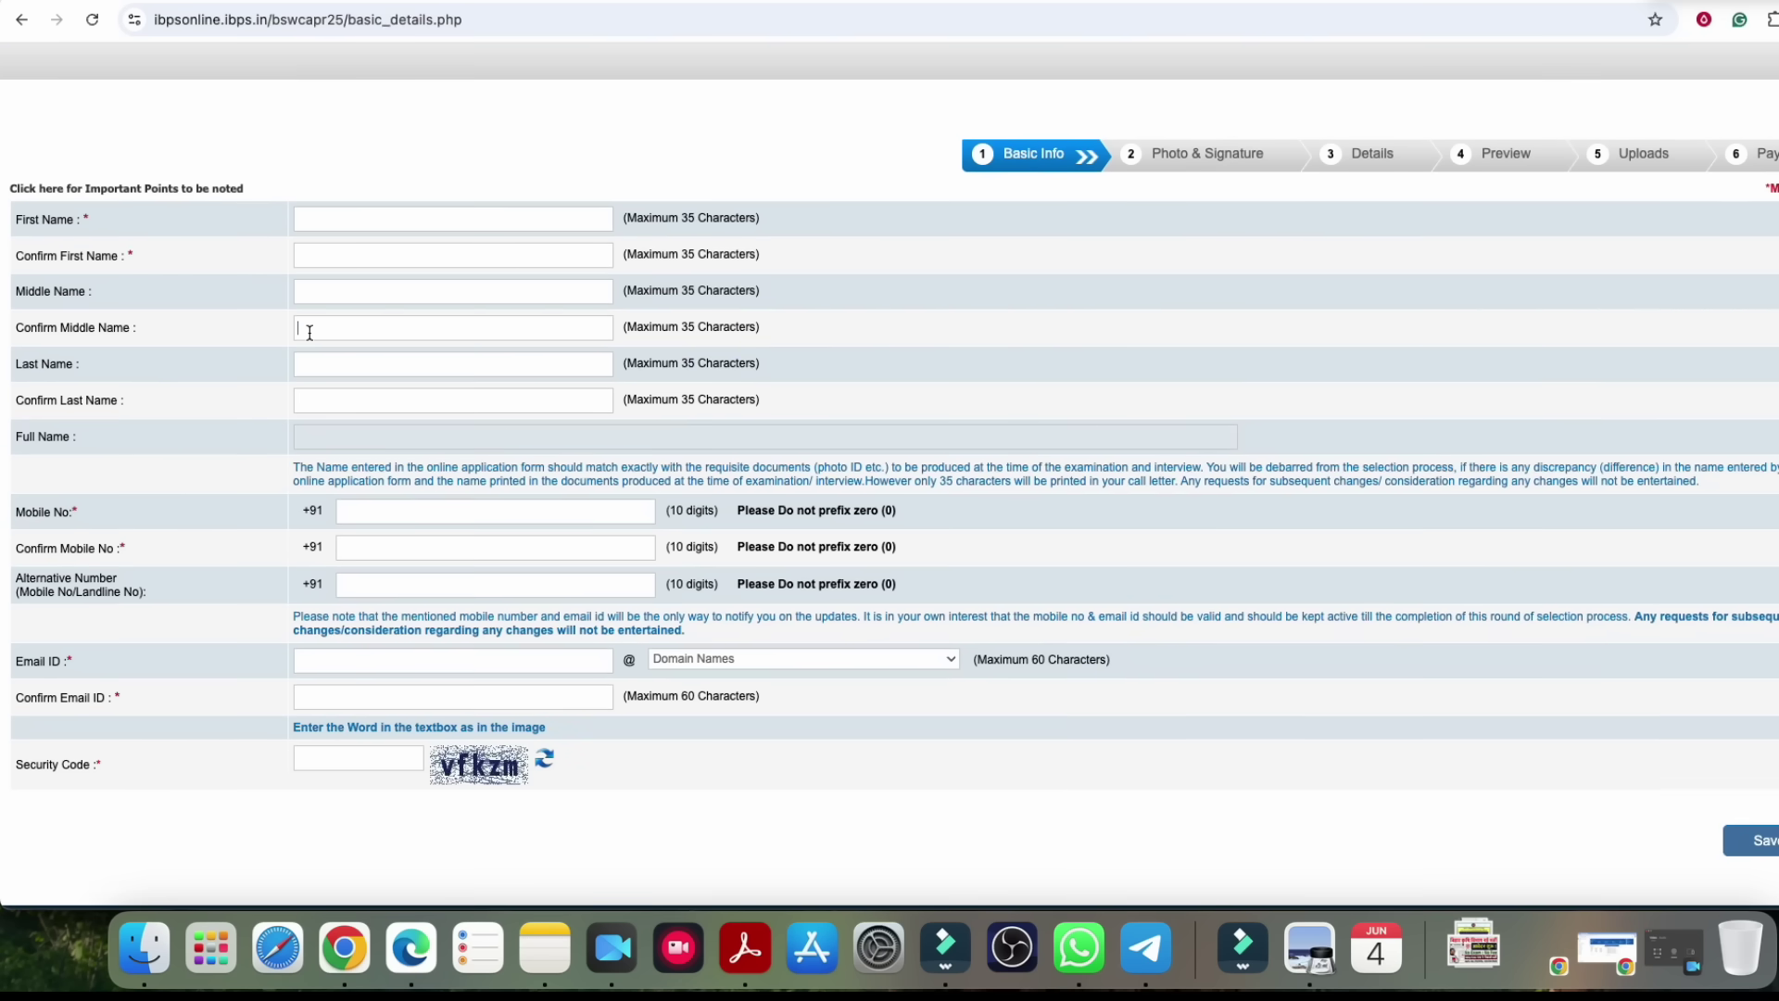
scroll(310, 332, down, 1)
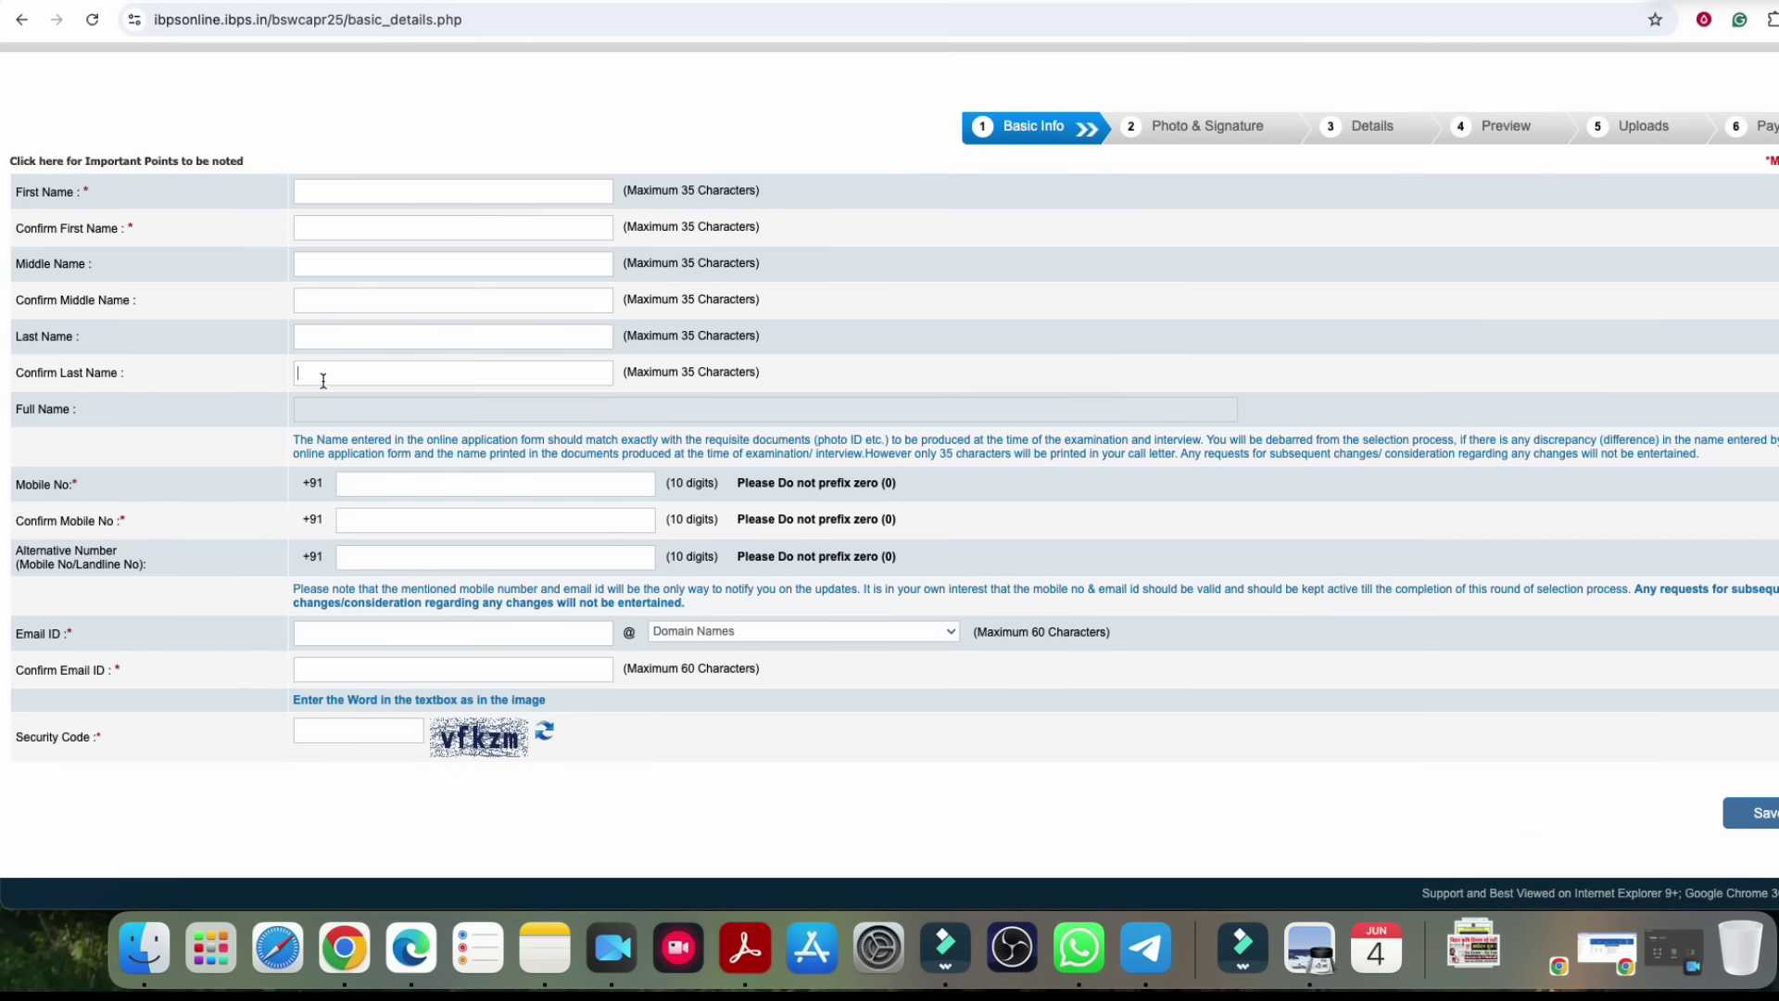
click(218, 161)
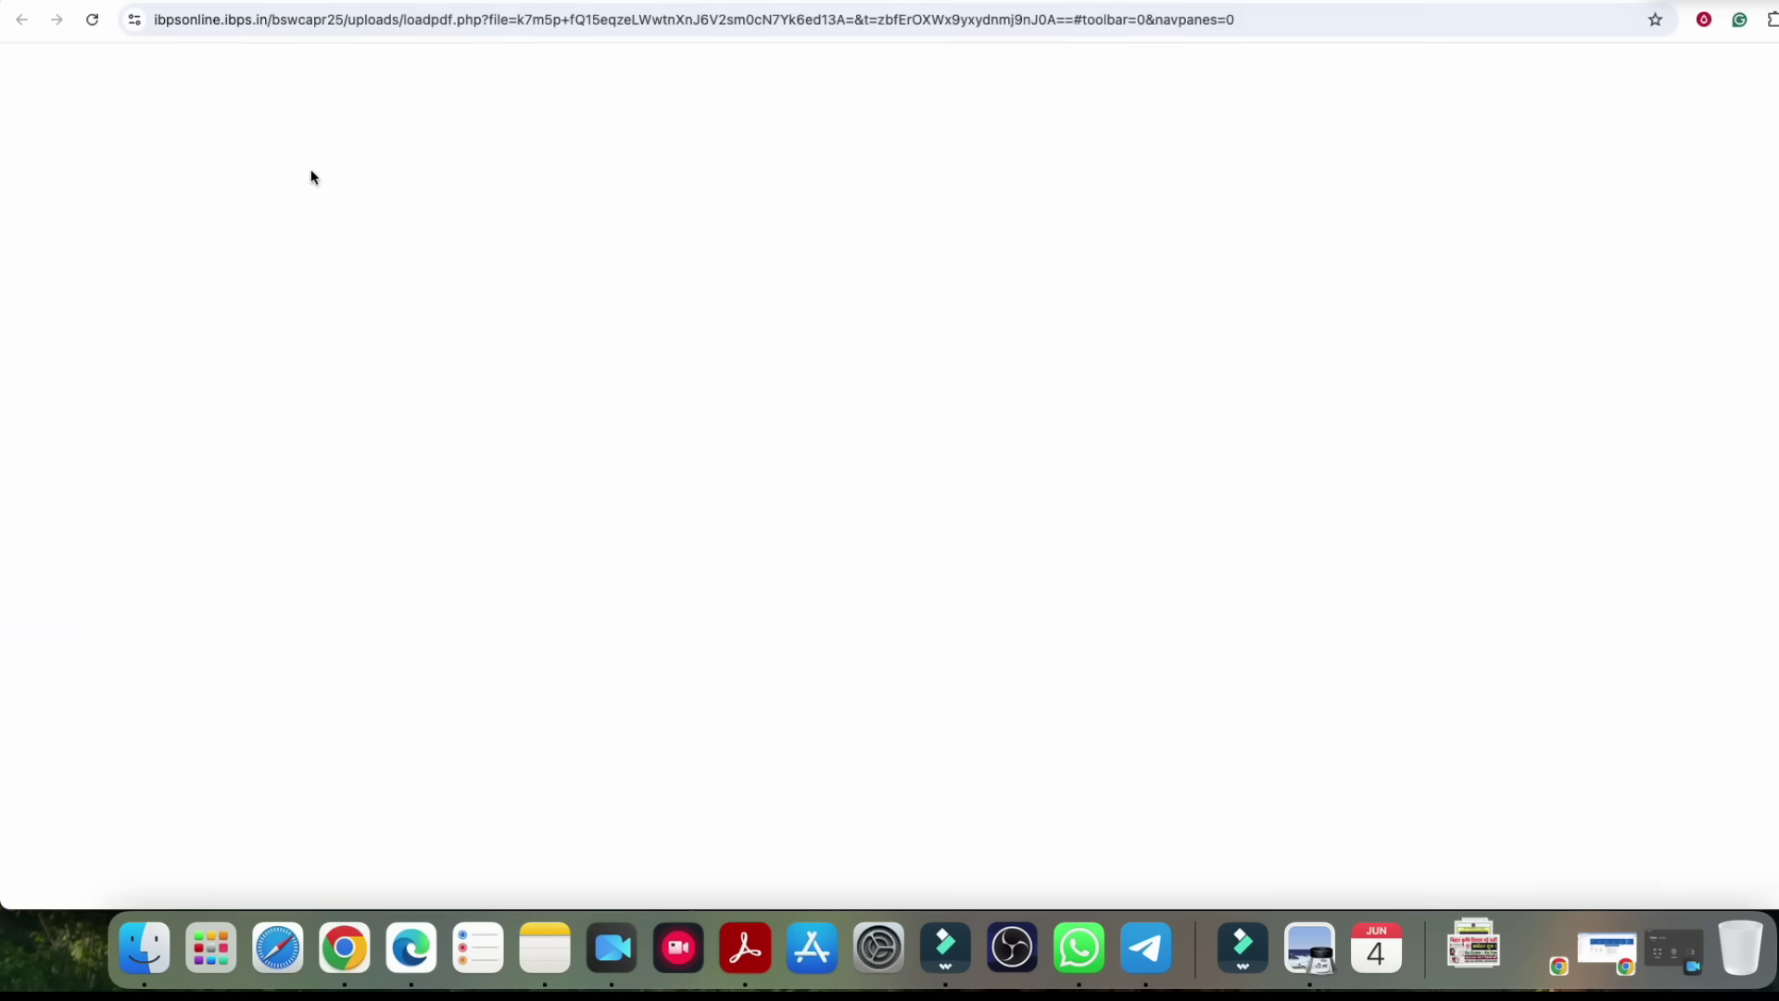
key(super+Left)
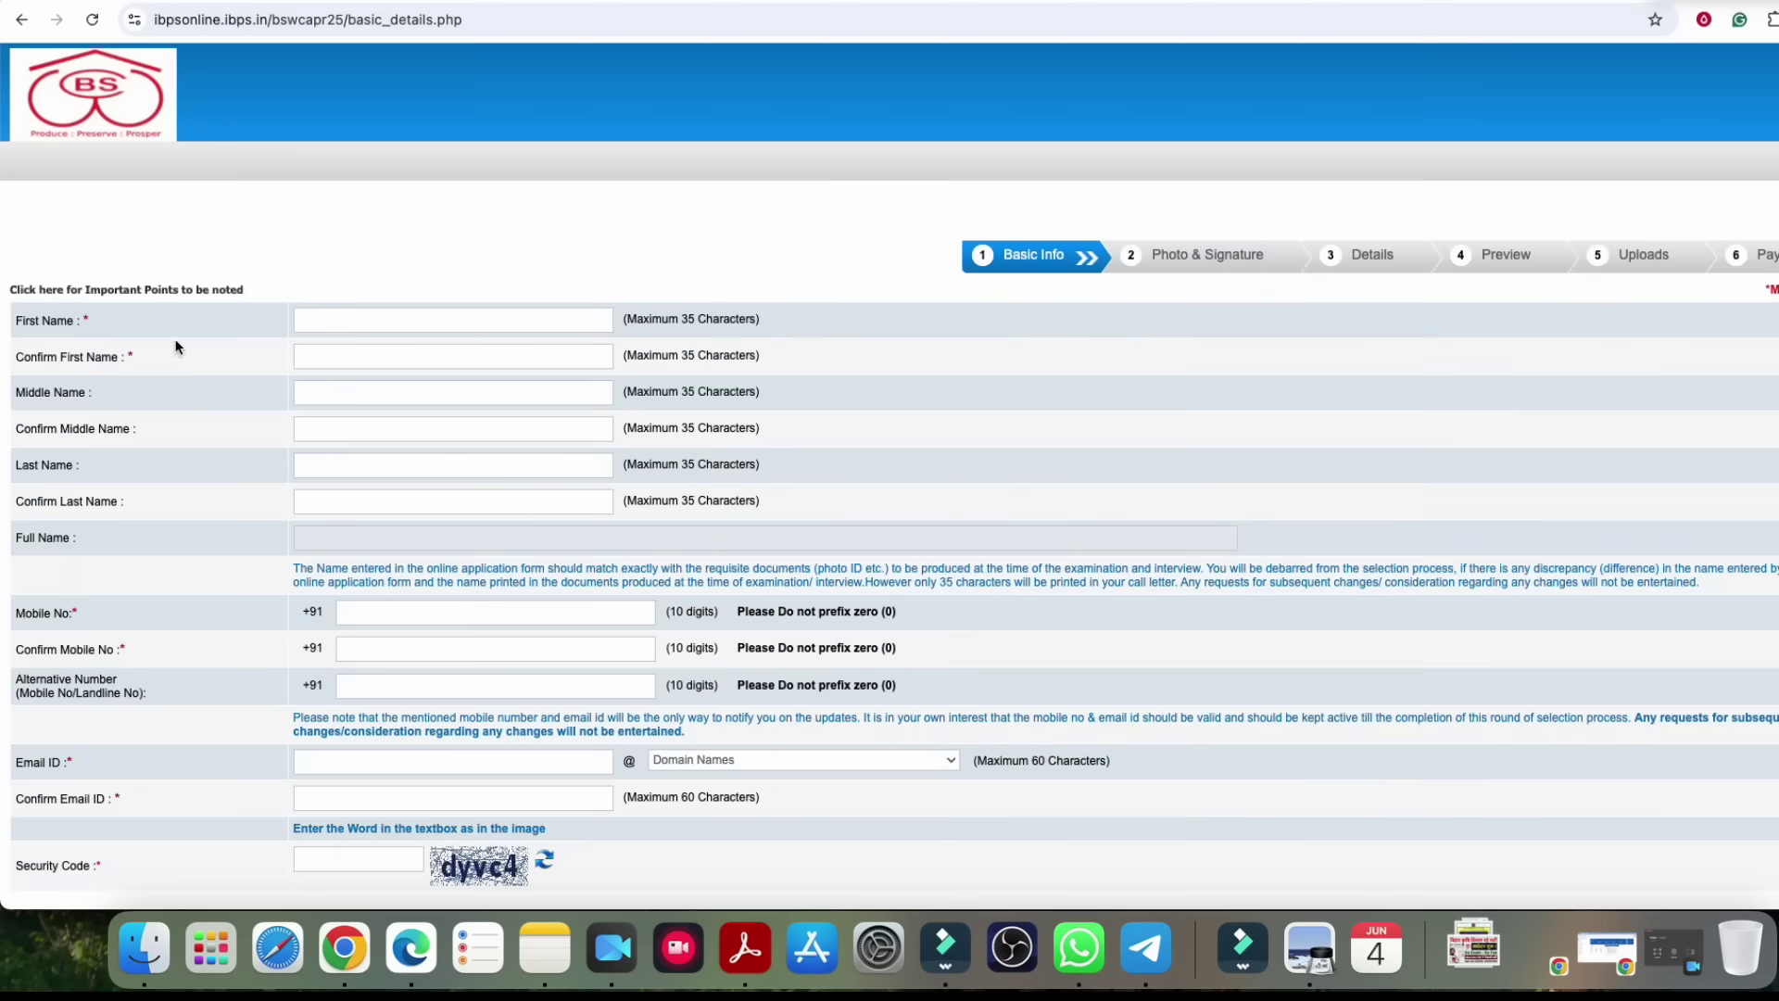
- Go through the alternative number, email ID and security code fields of the Basic Info form
scroll(229, 398, down, 3)
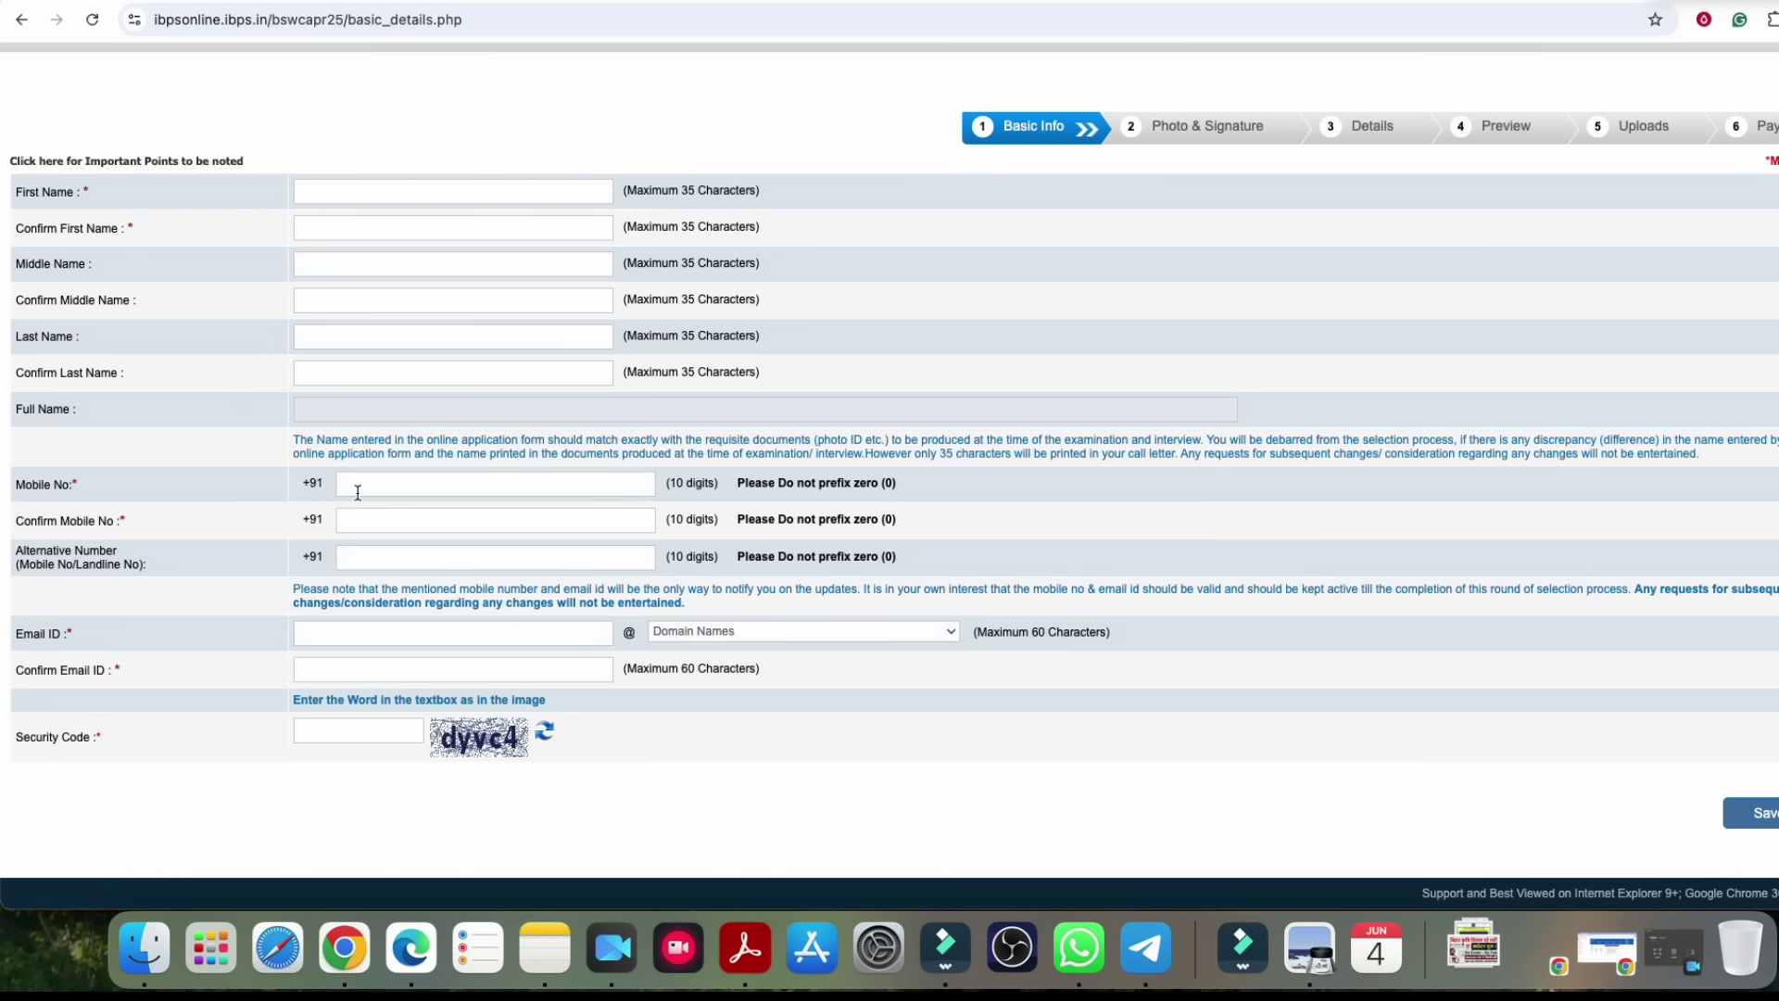
click(167, 556)
click(326, 629)
click(340, 731)
click(339, 735)
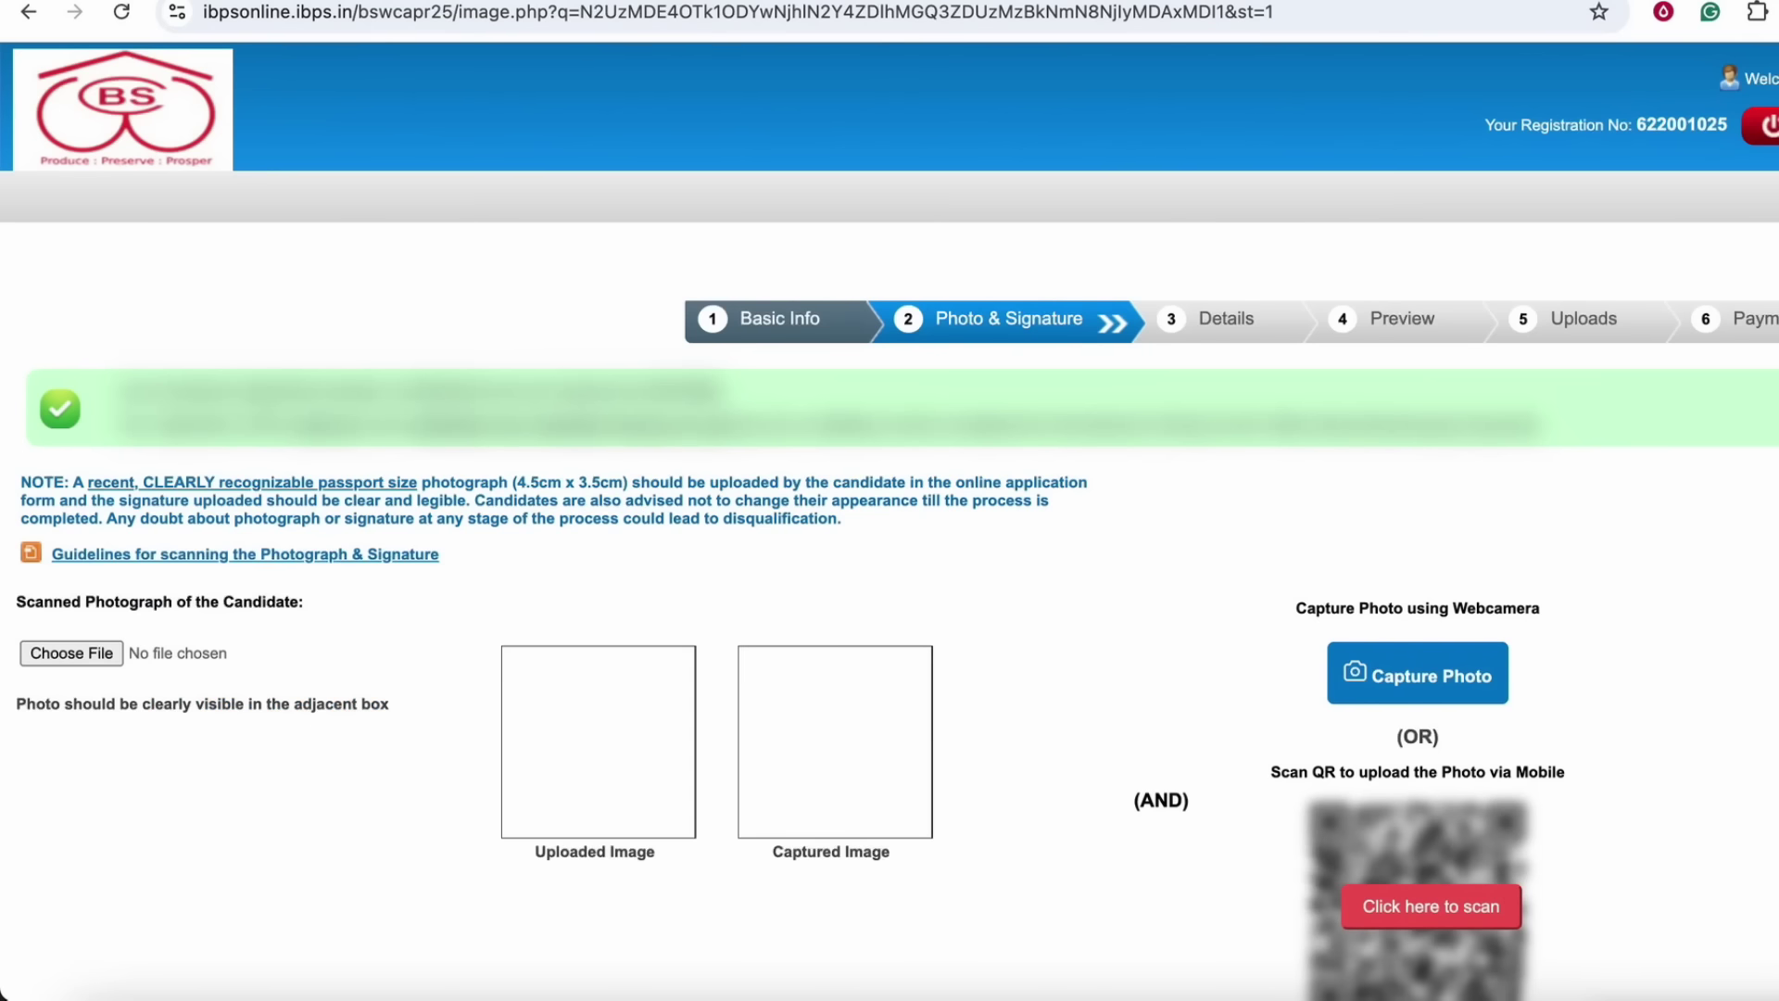
- Review the photograph and signature upload requirements and highlight the webcam photo capture heading
scroll(890, 519, down, 5)
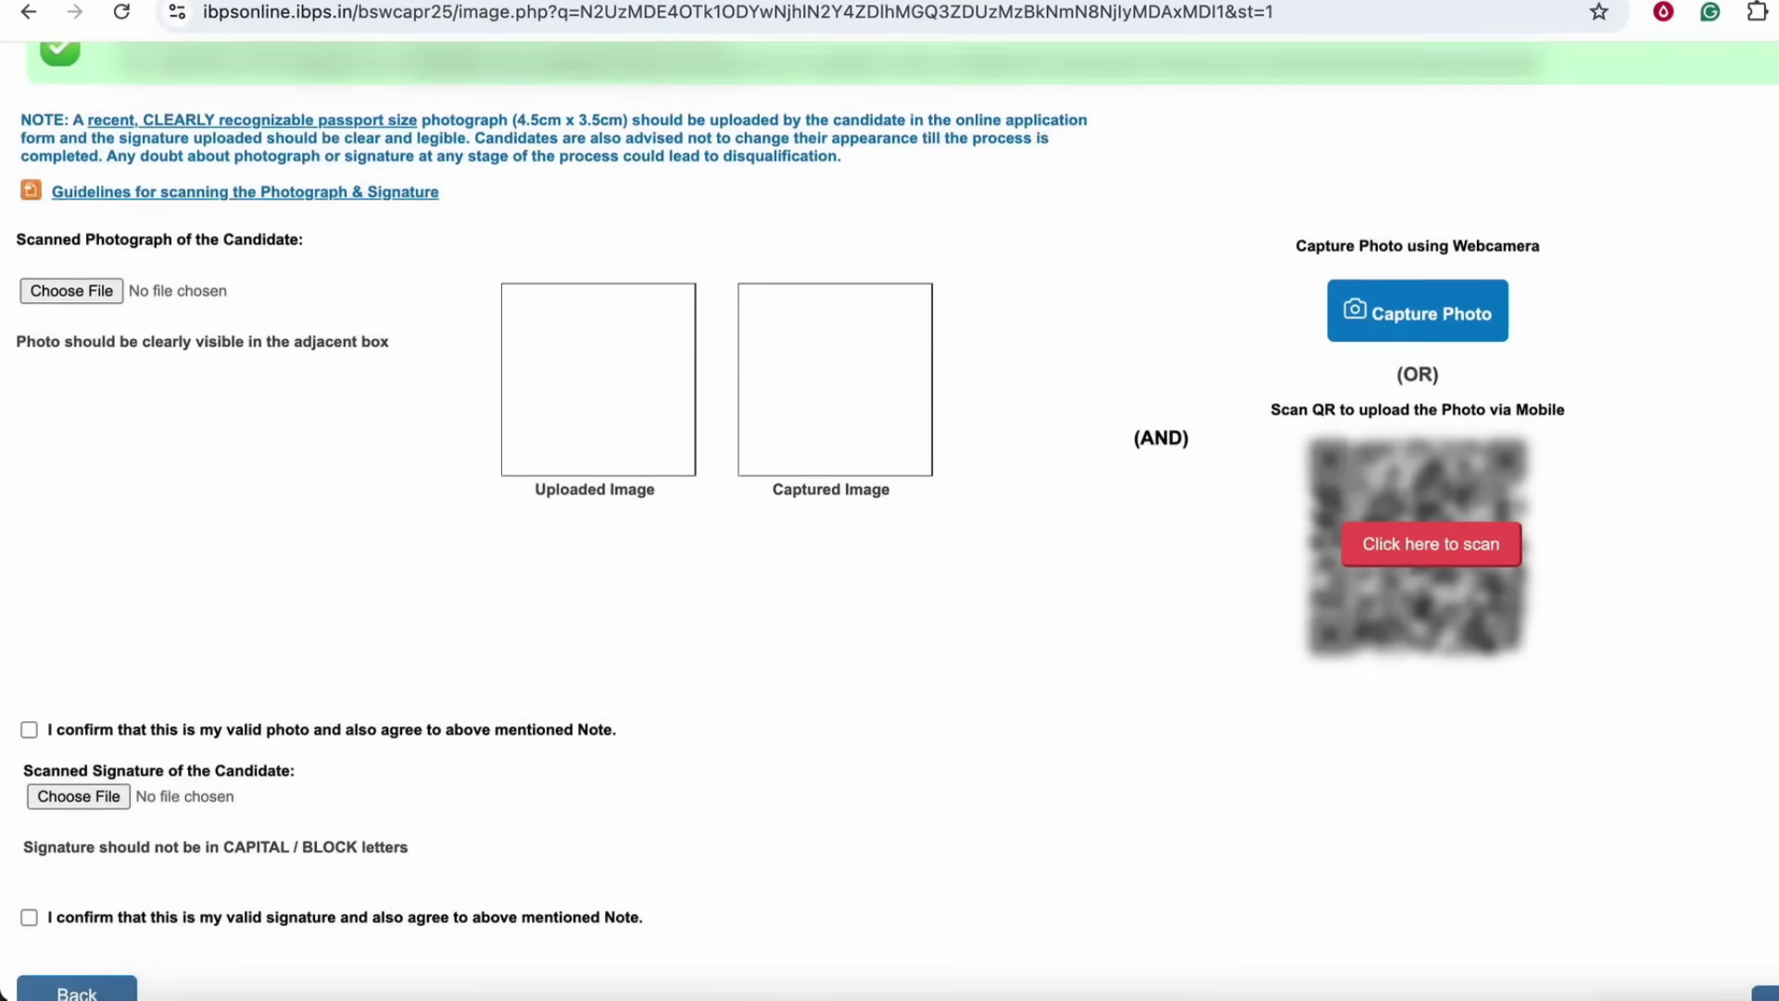
scroll(890, 519, down, 1)
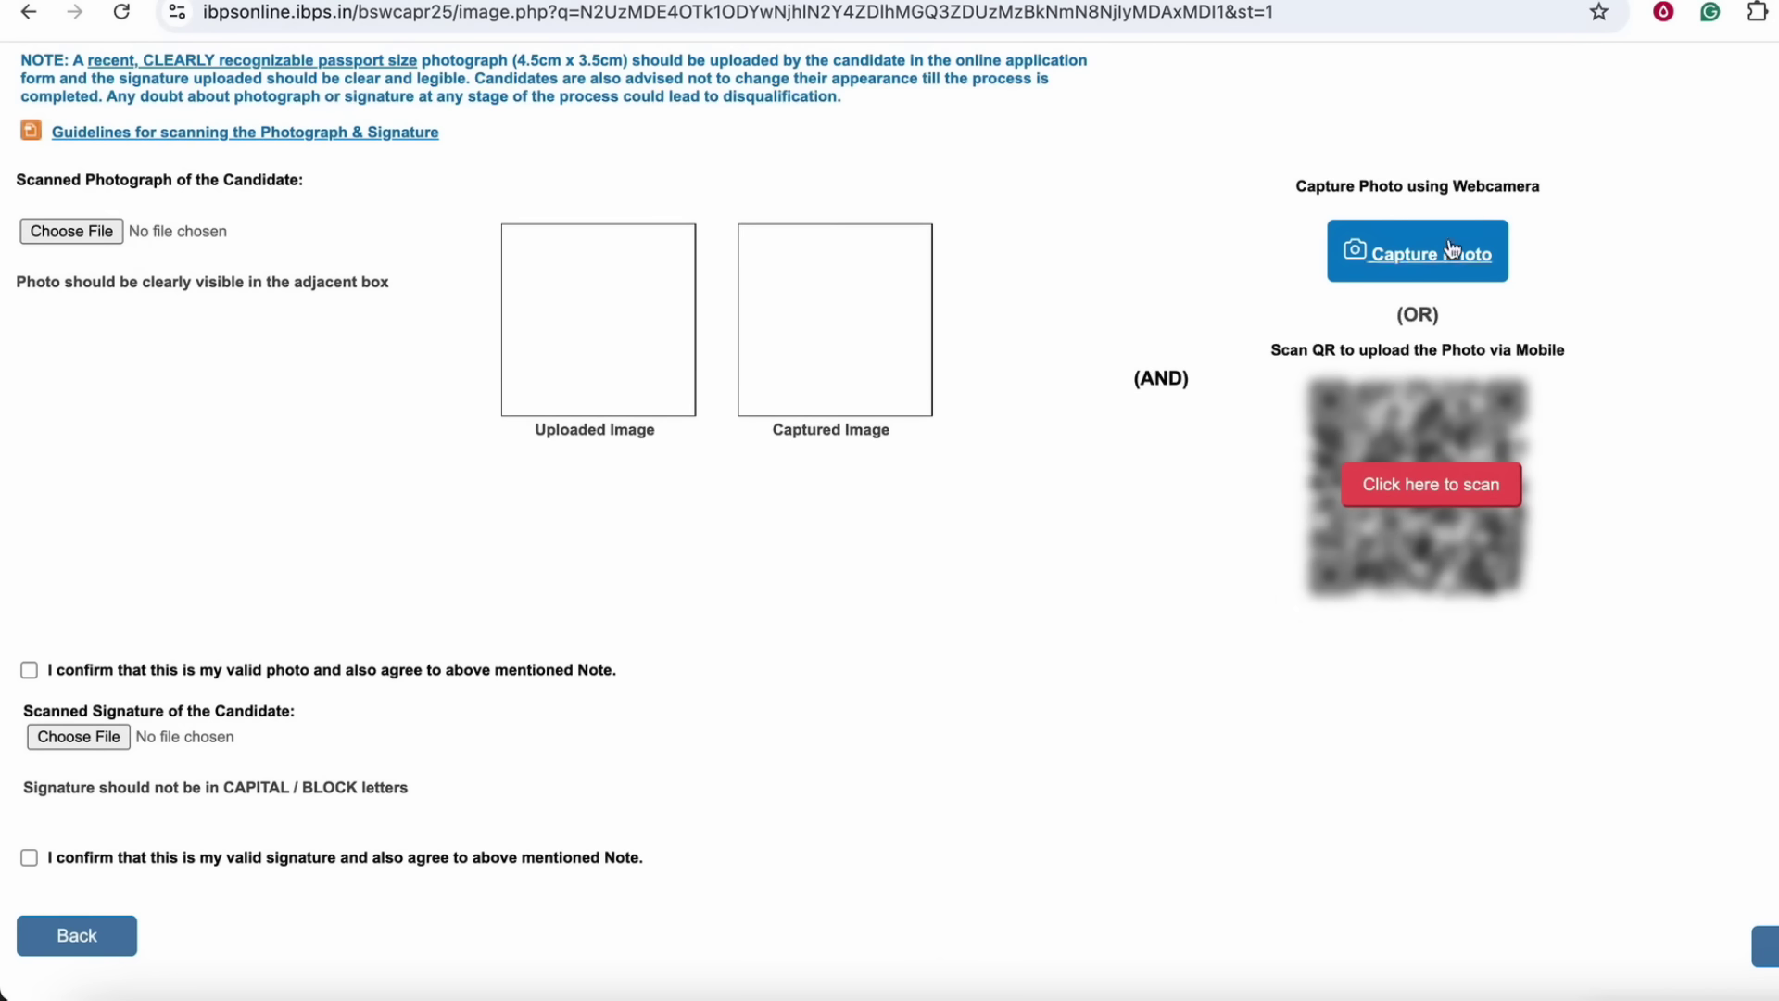
drag(1390, 188, 1509, 189)
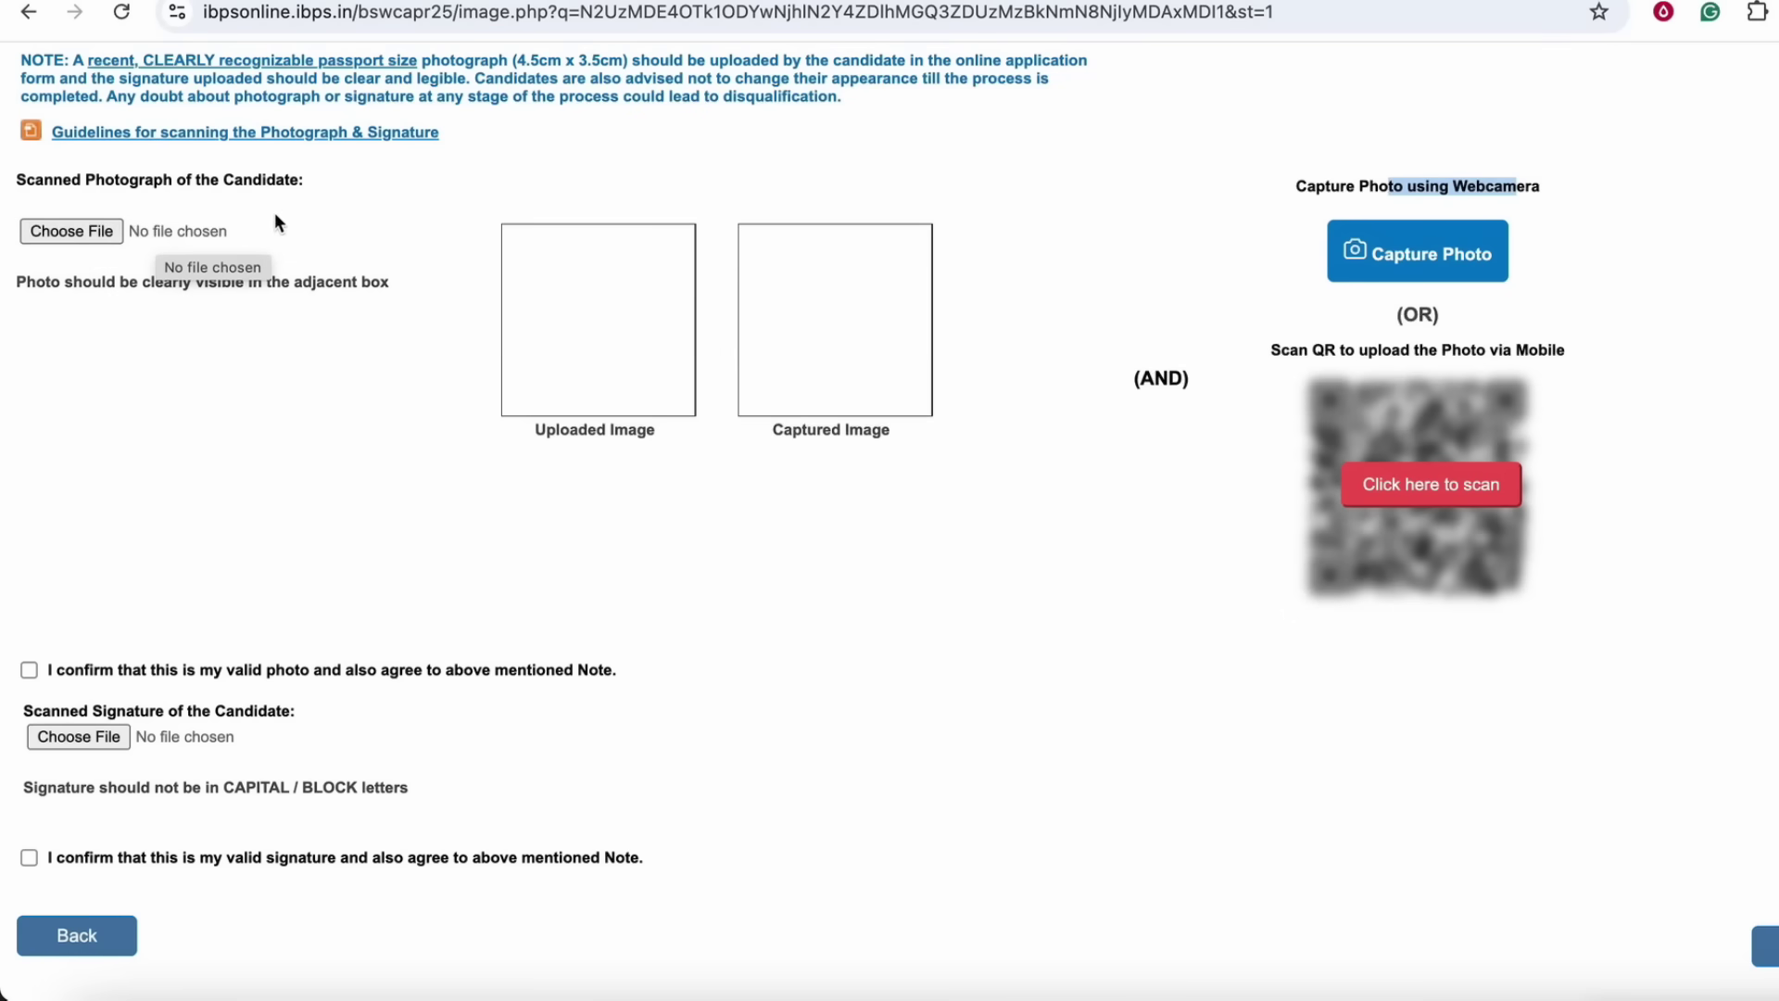
- Open the guidelines for scanning the photograph and signature and skim the image, declaration and document requirements
click(315, 132)
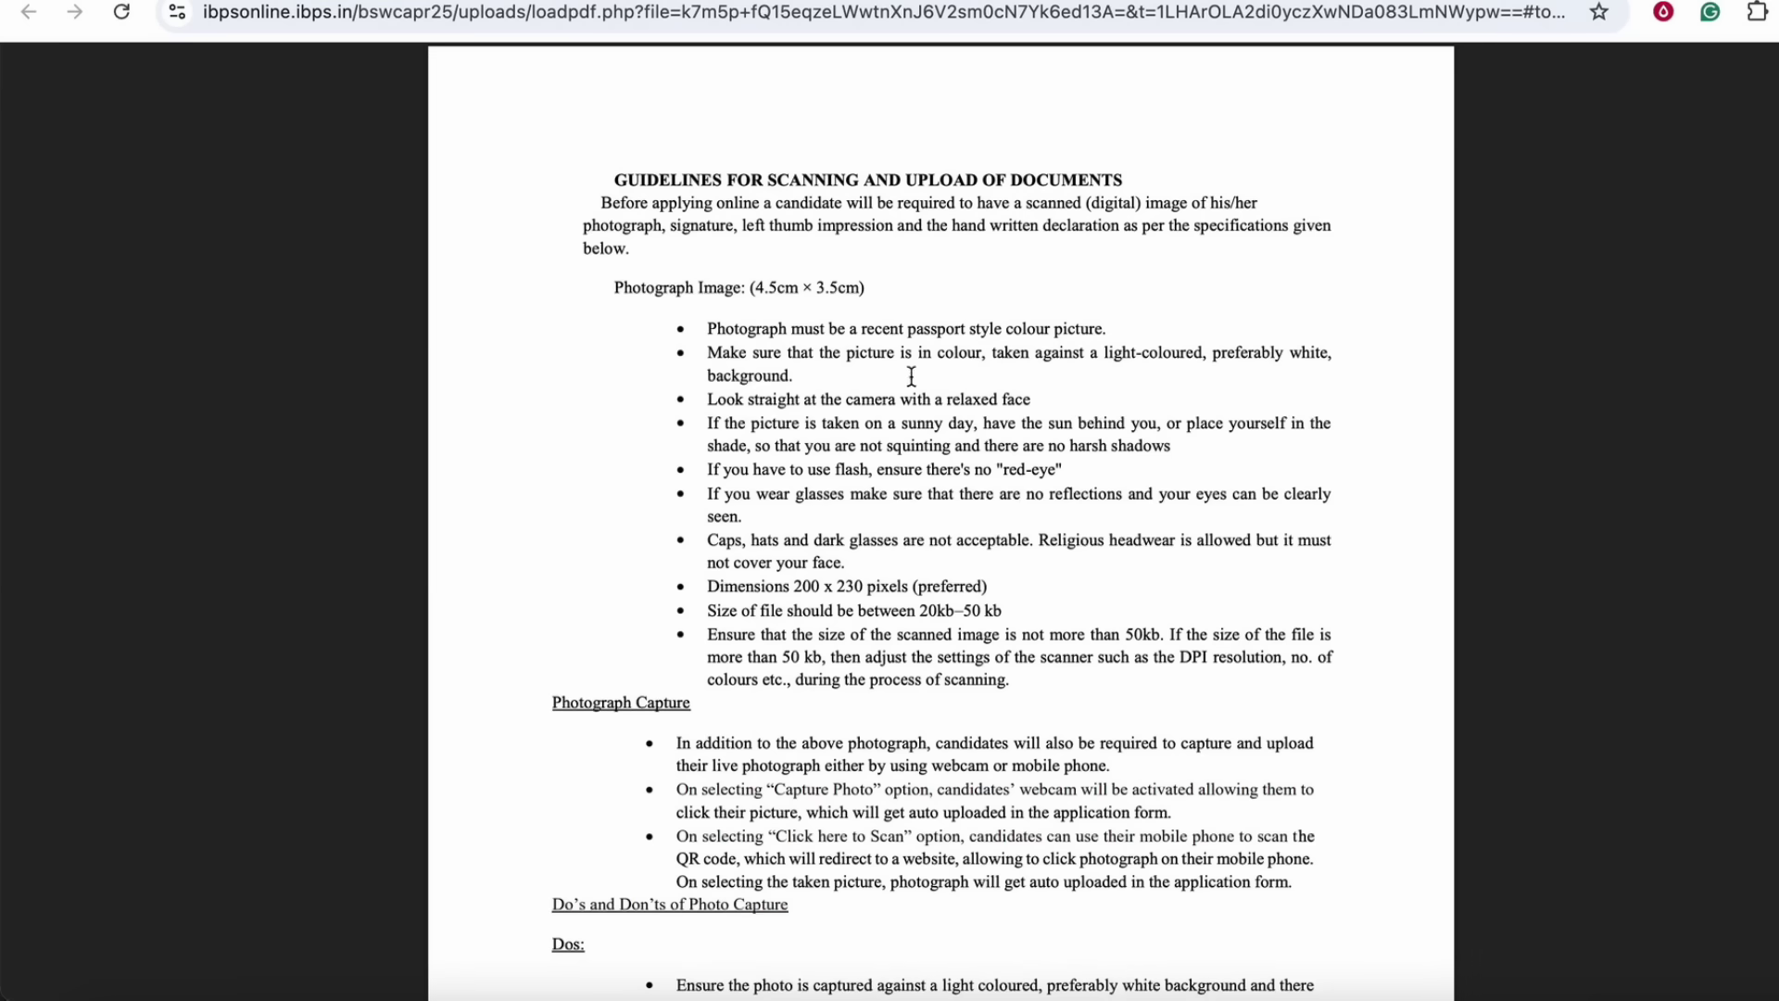
scroll(1089, 416, down, 15)
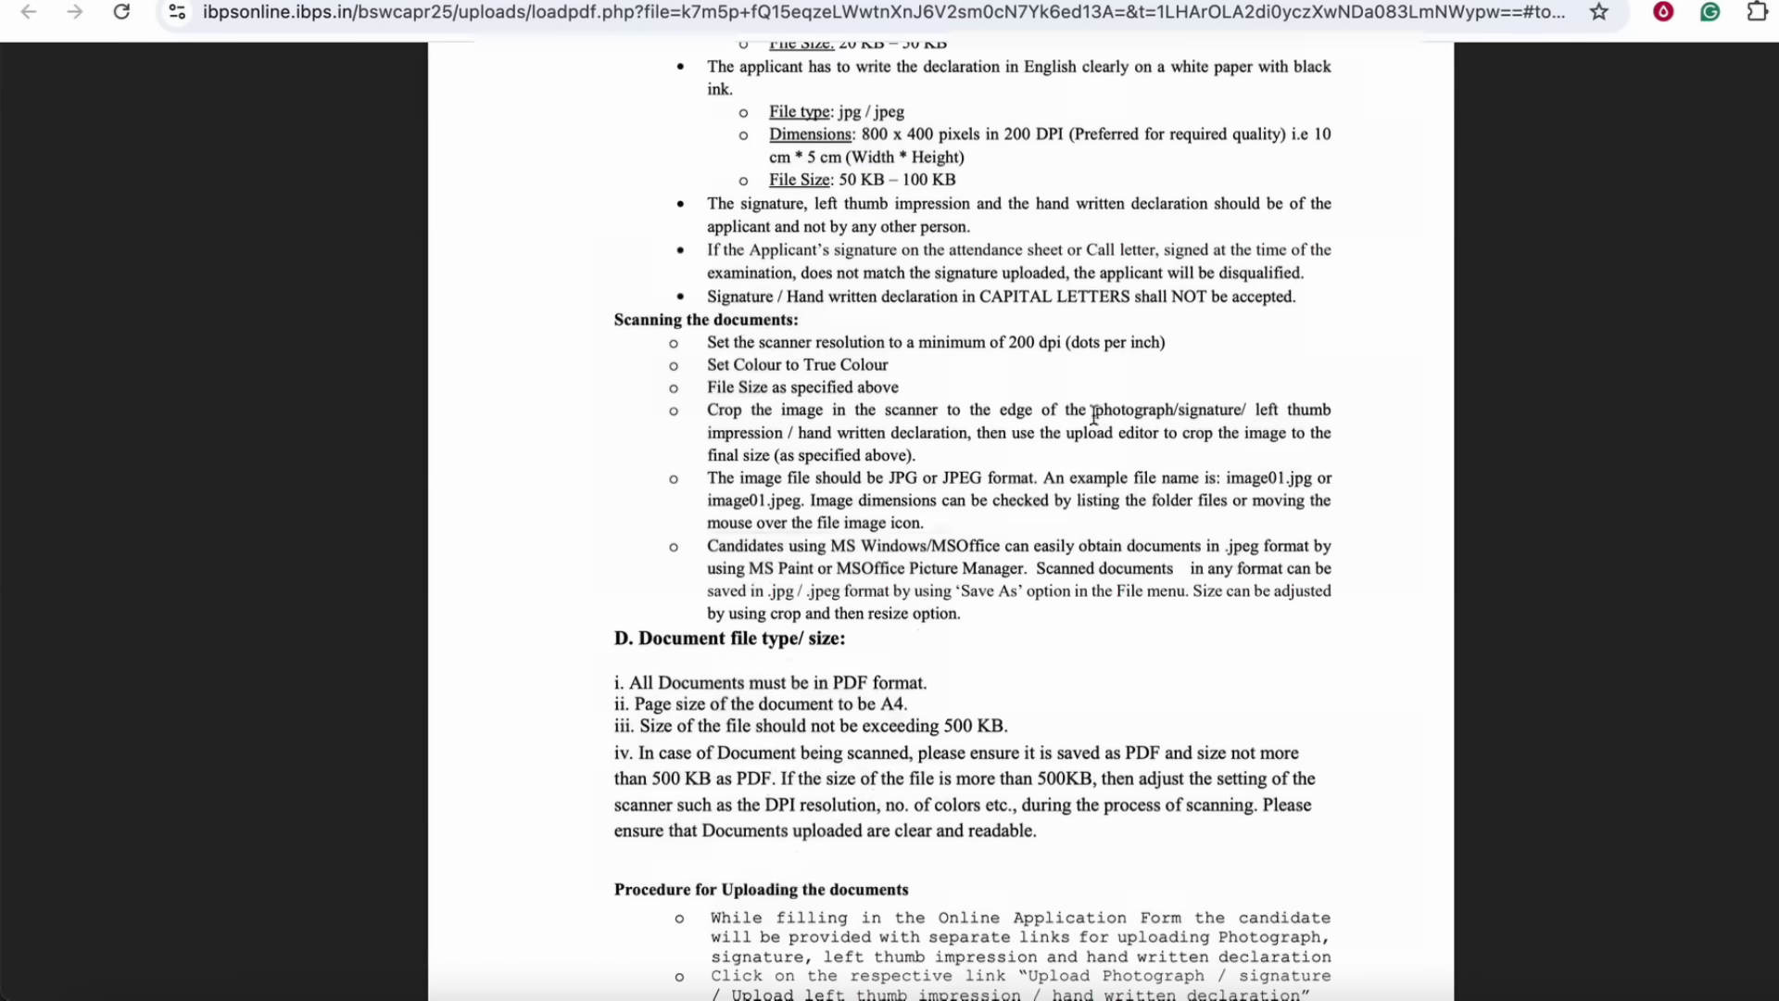
scroll(917, 343, down, 7)
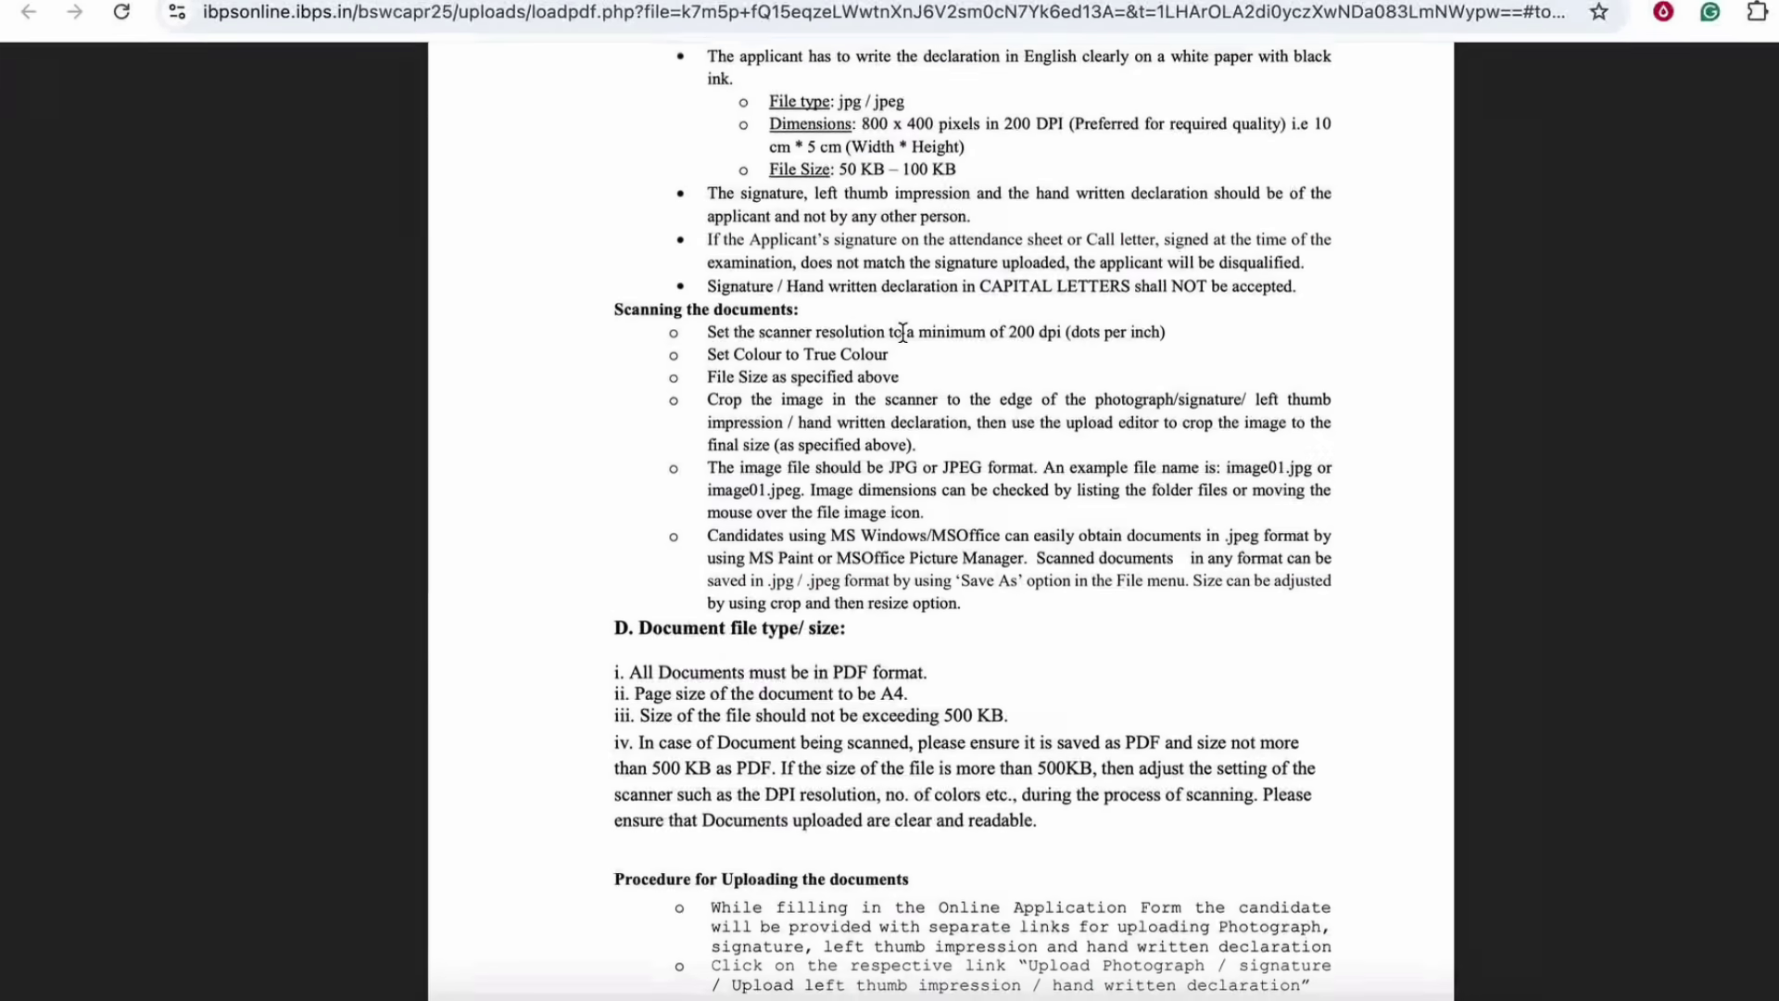
scroll(940, 366, down, 15)
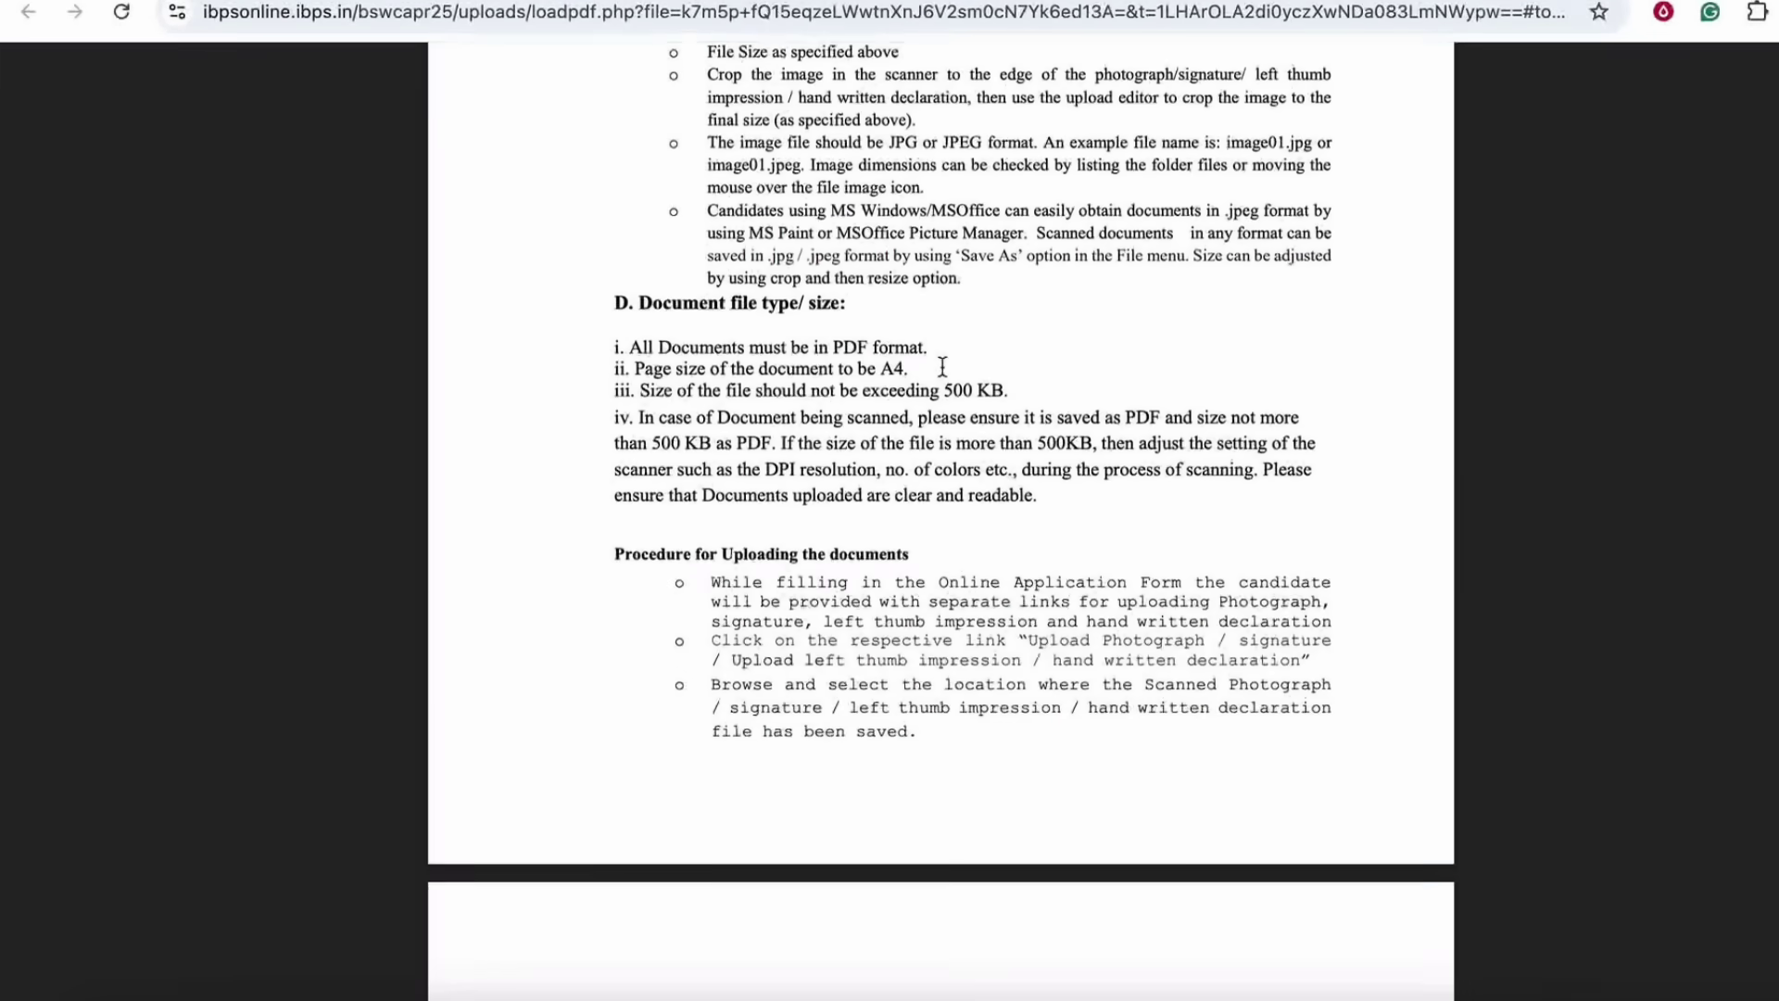
scroll(926, 361, up, 20)
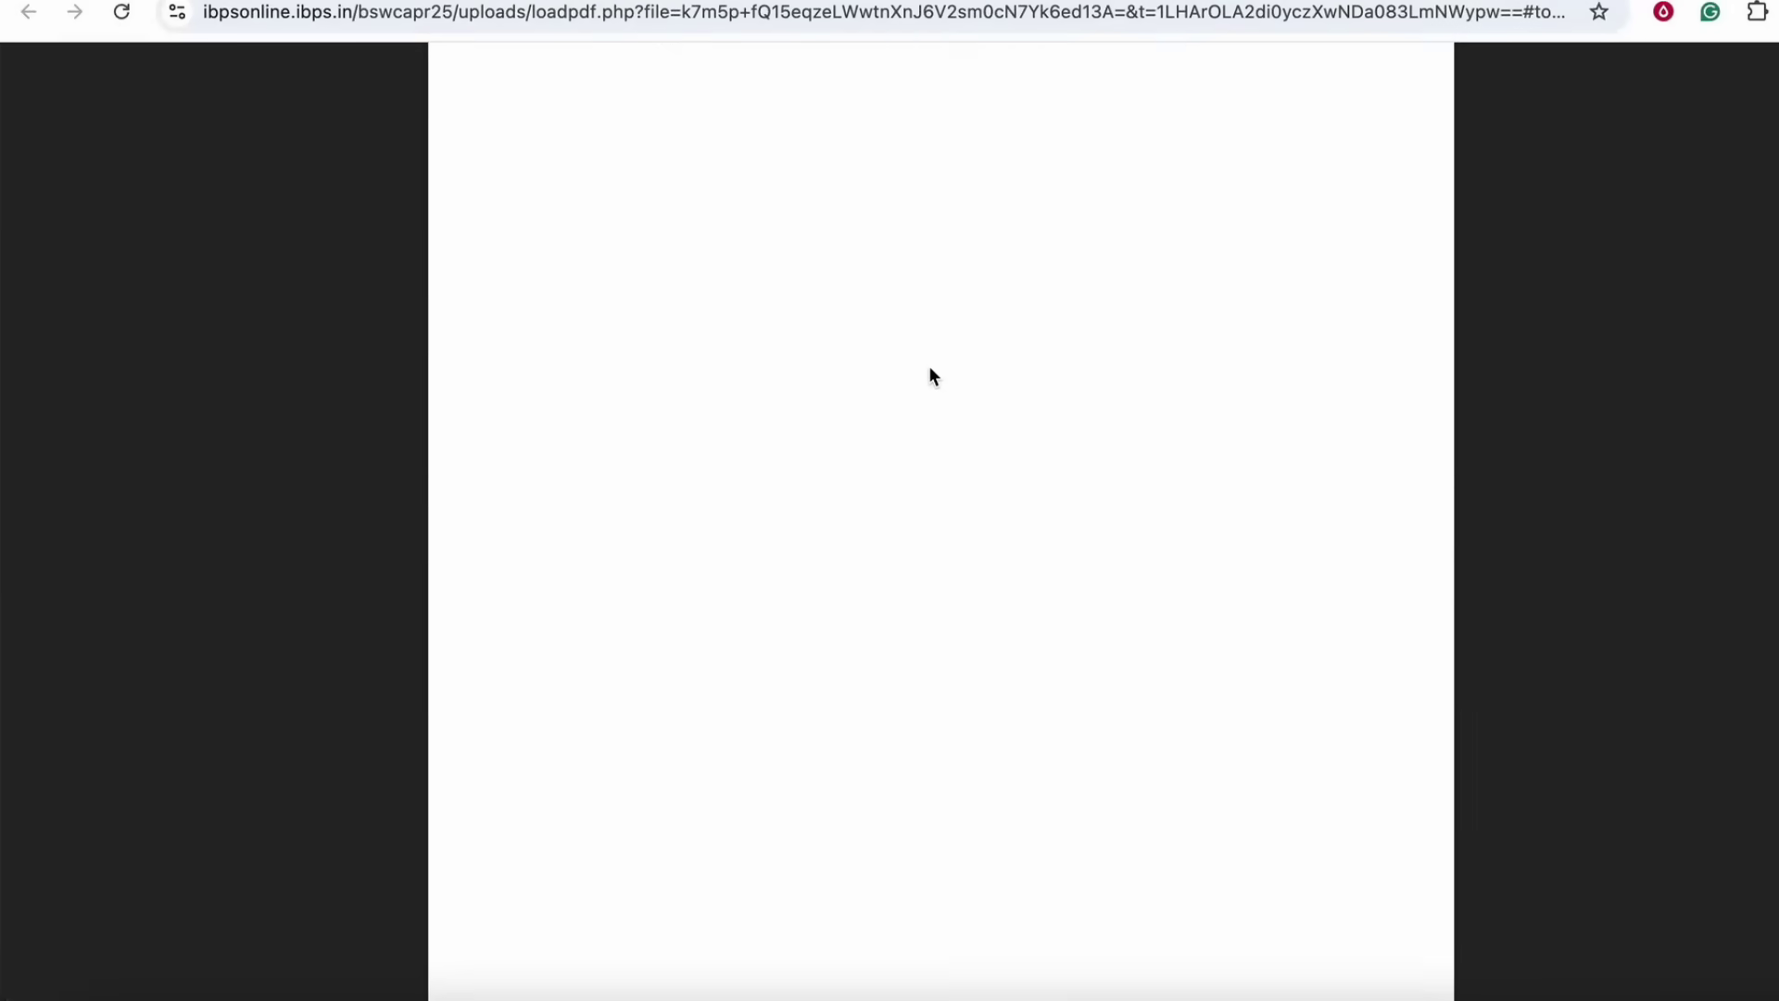
scroll(928, 375, up, 9)
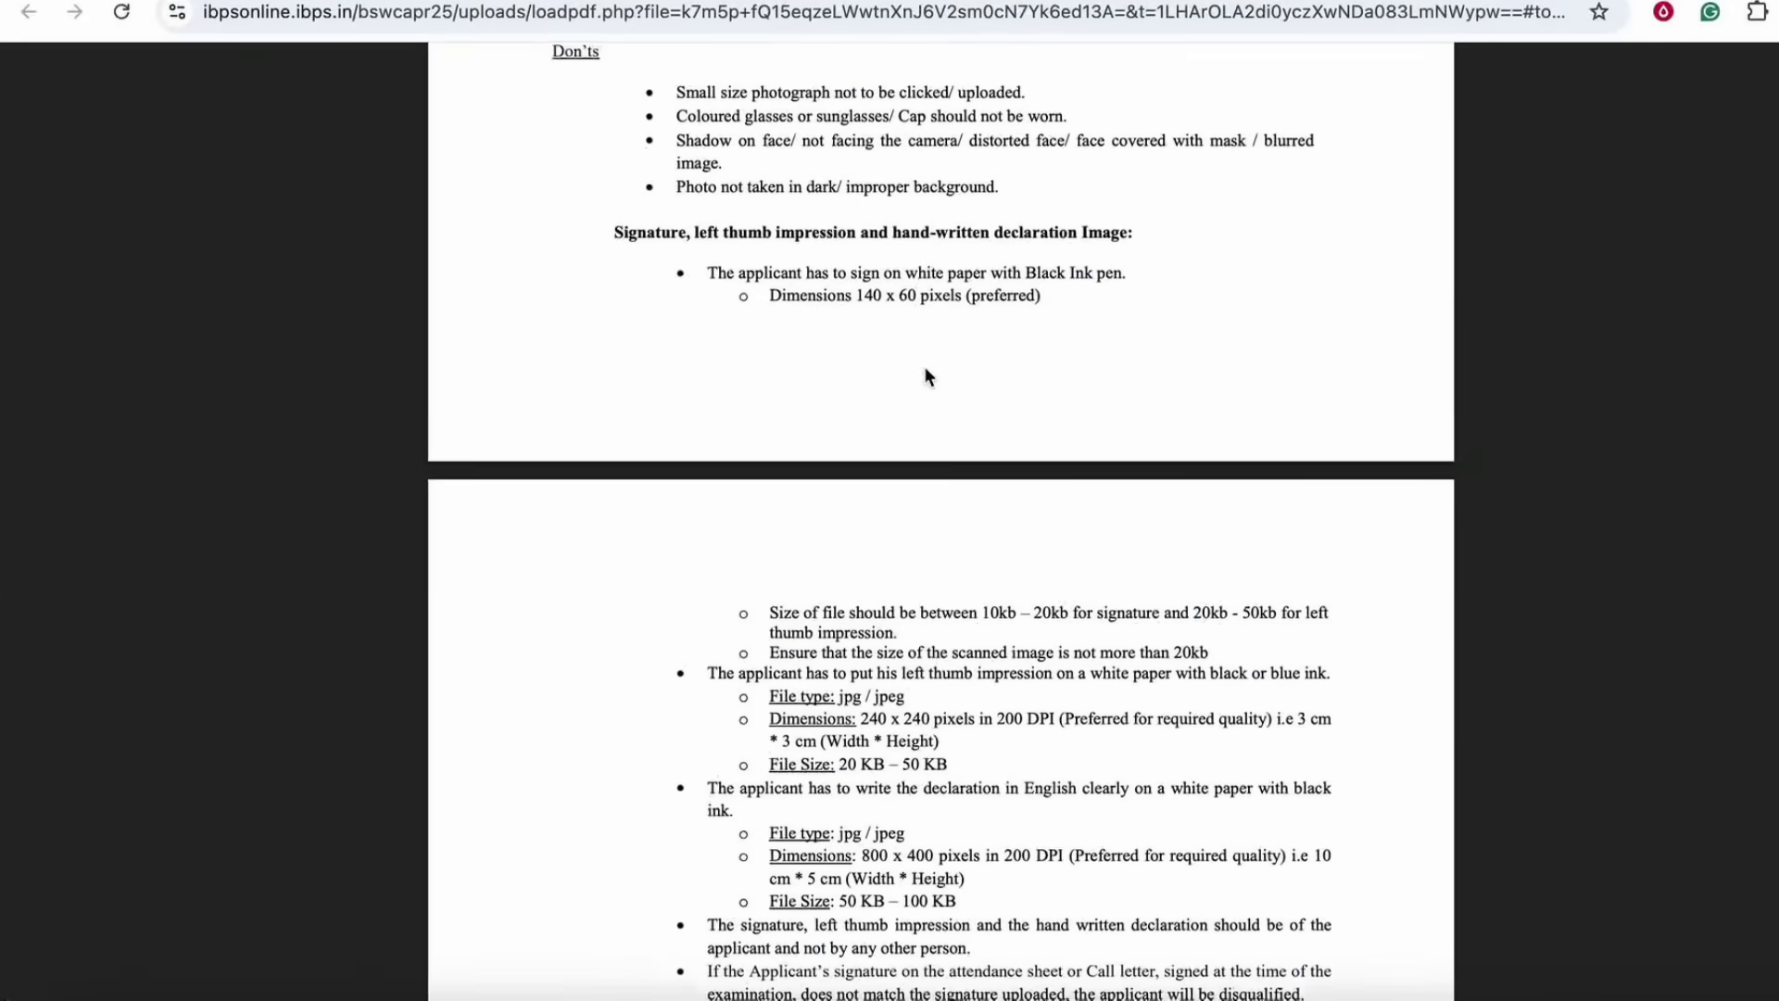
scroll(932, 371, up, 12)
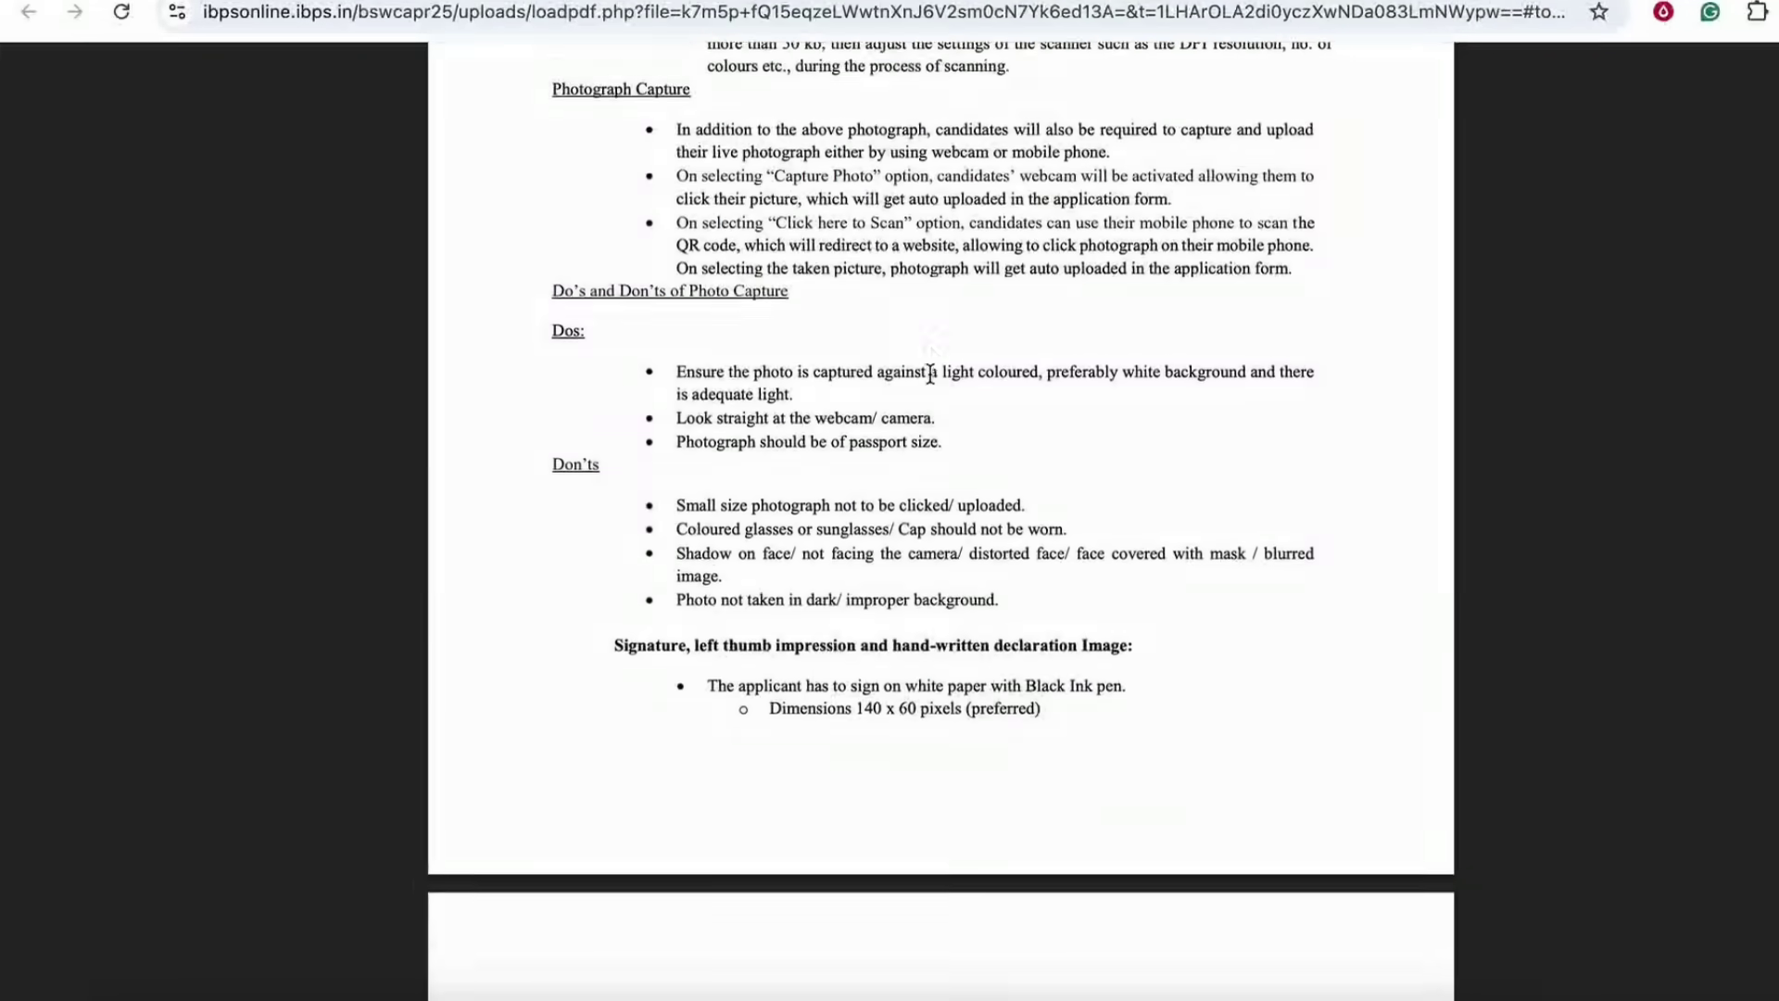
scroll(933, 380, up, 3)
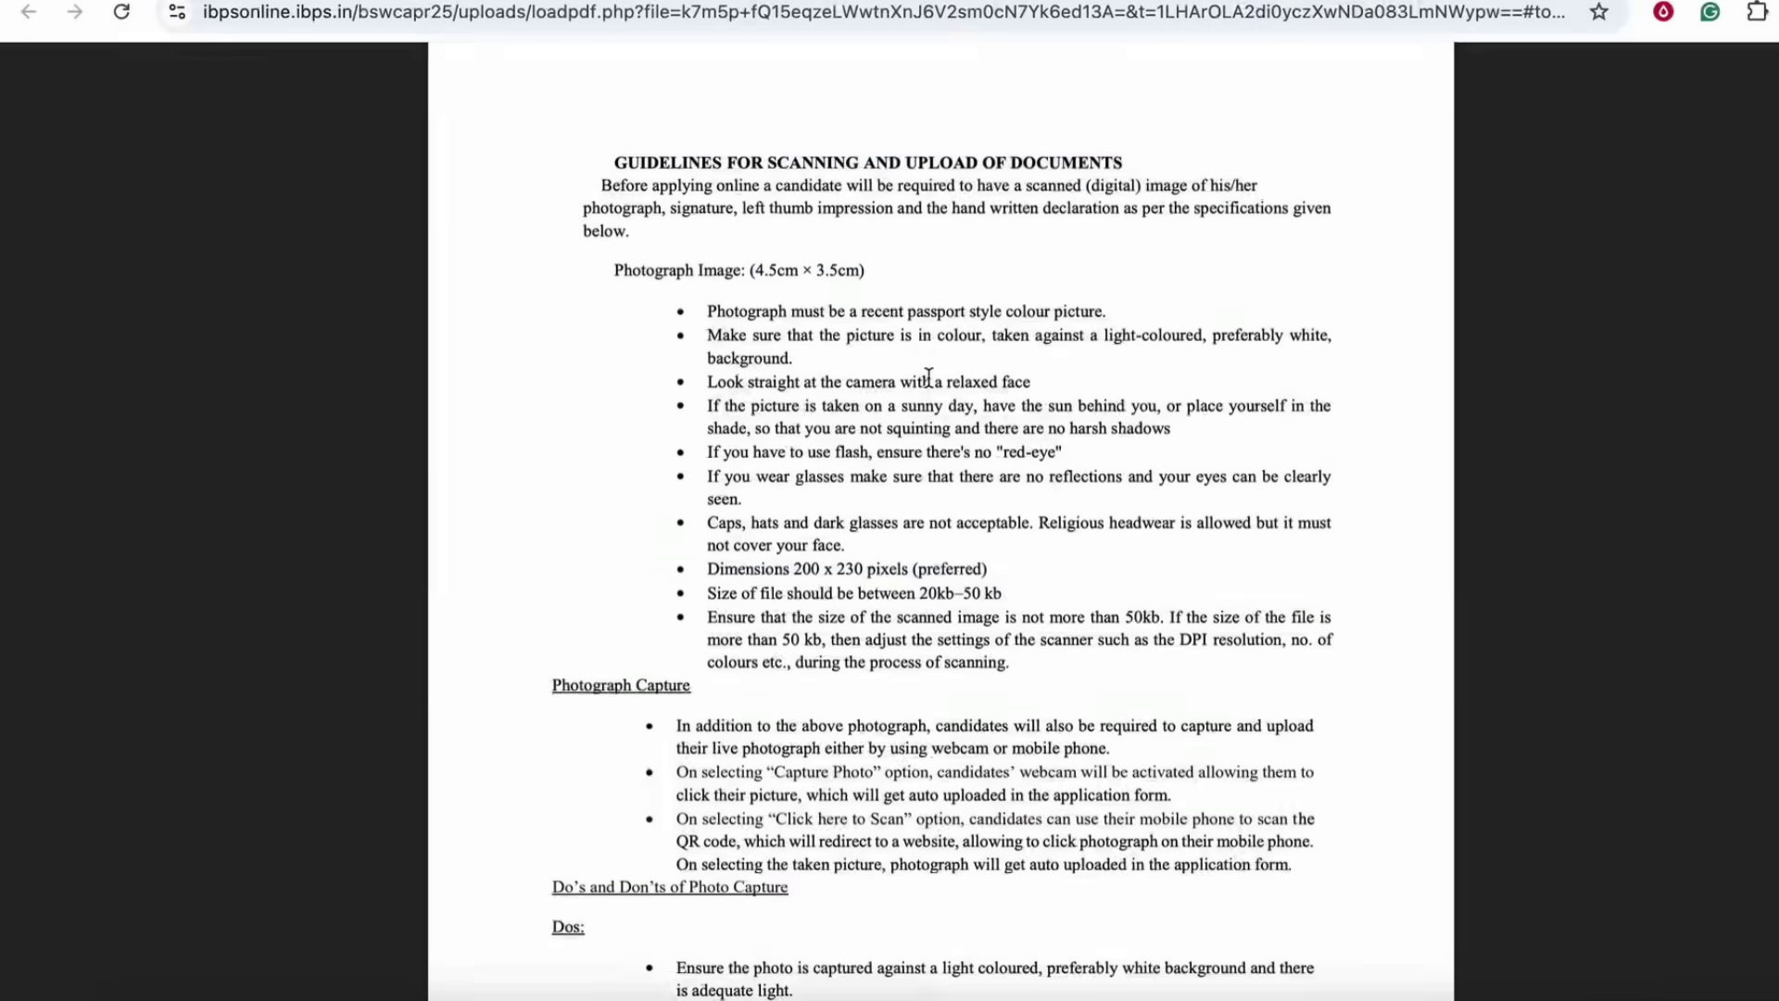
- Highlight the photograph's required file size range of 20kb–50 kb in the scanning guidelines
scroll(928, 380, down, 6)
drag(825, 331, 980, 329)
click(947, 334)
scroll(793, 508, down, 1)
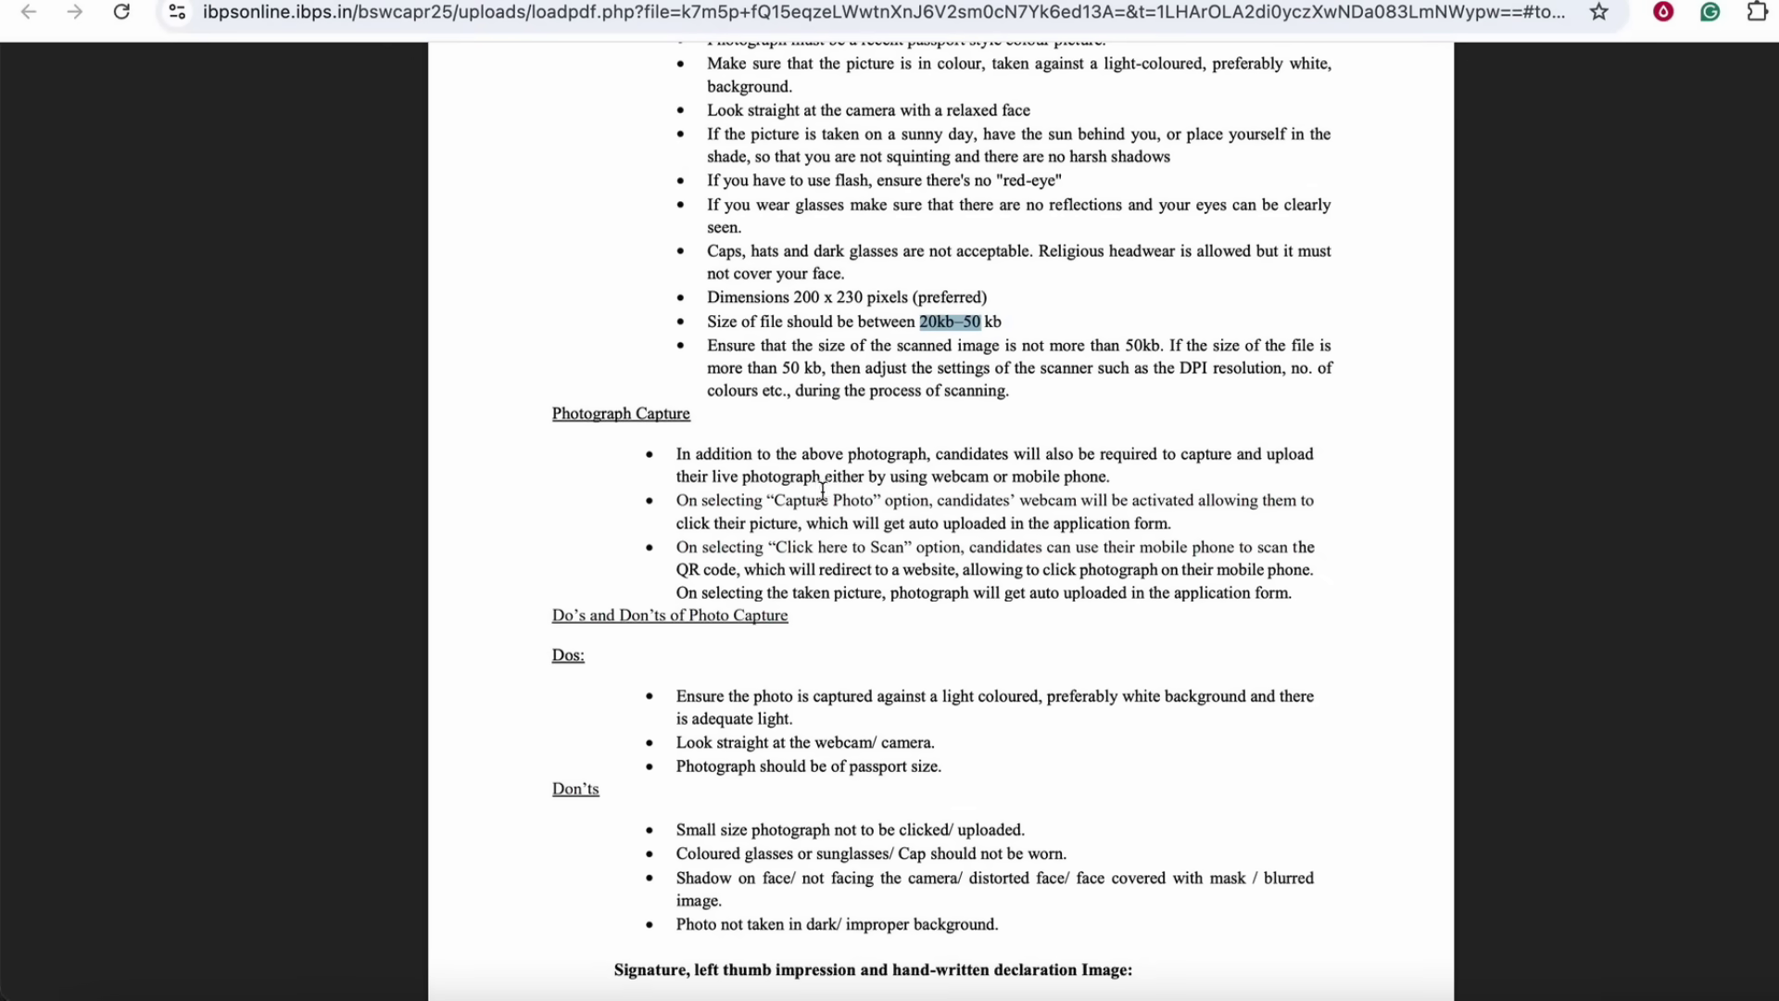
- Highlight the paper and ink rules for the left thumb impression and the white paper rule for the English declaration
scroll(831, 487, down, 10)
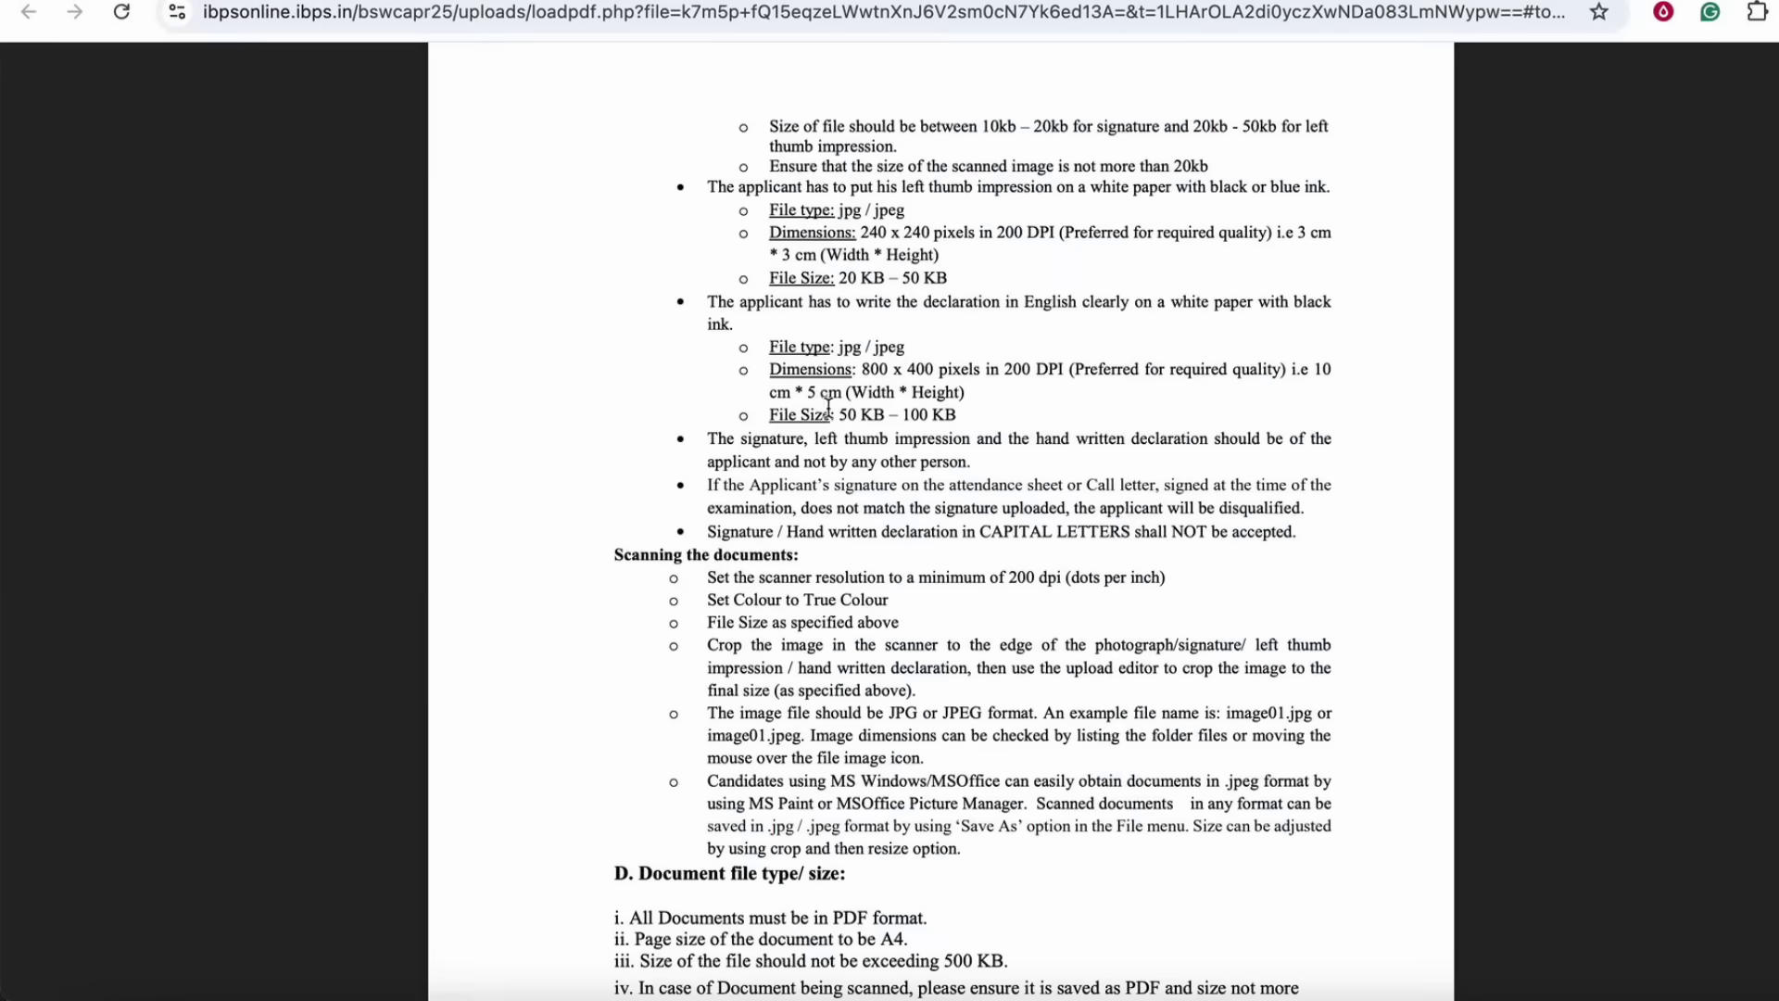
drag(947, 231, 1311, 190)
click(1185, 191)
drag(1003, 190, 1143, 190)
drag(841, 278, 1276, 303)
click(1048, 307)
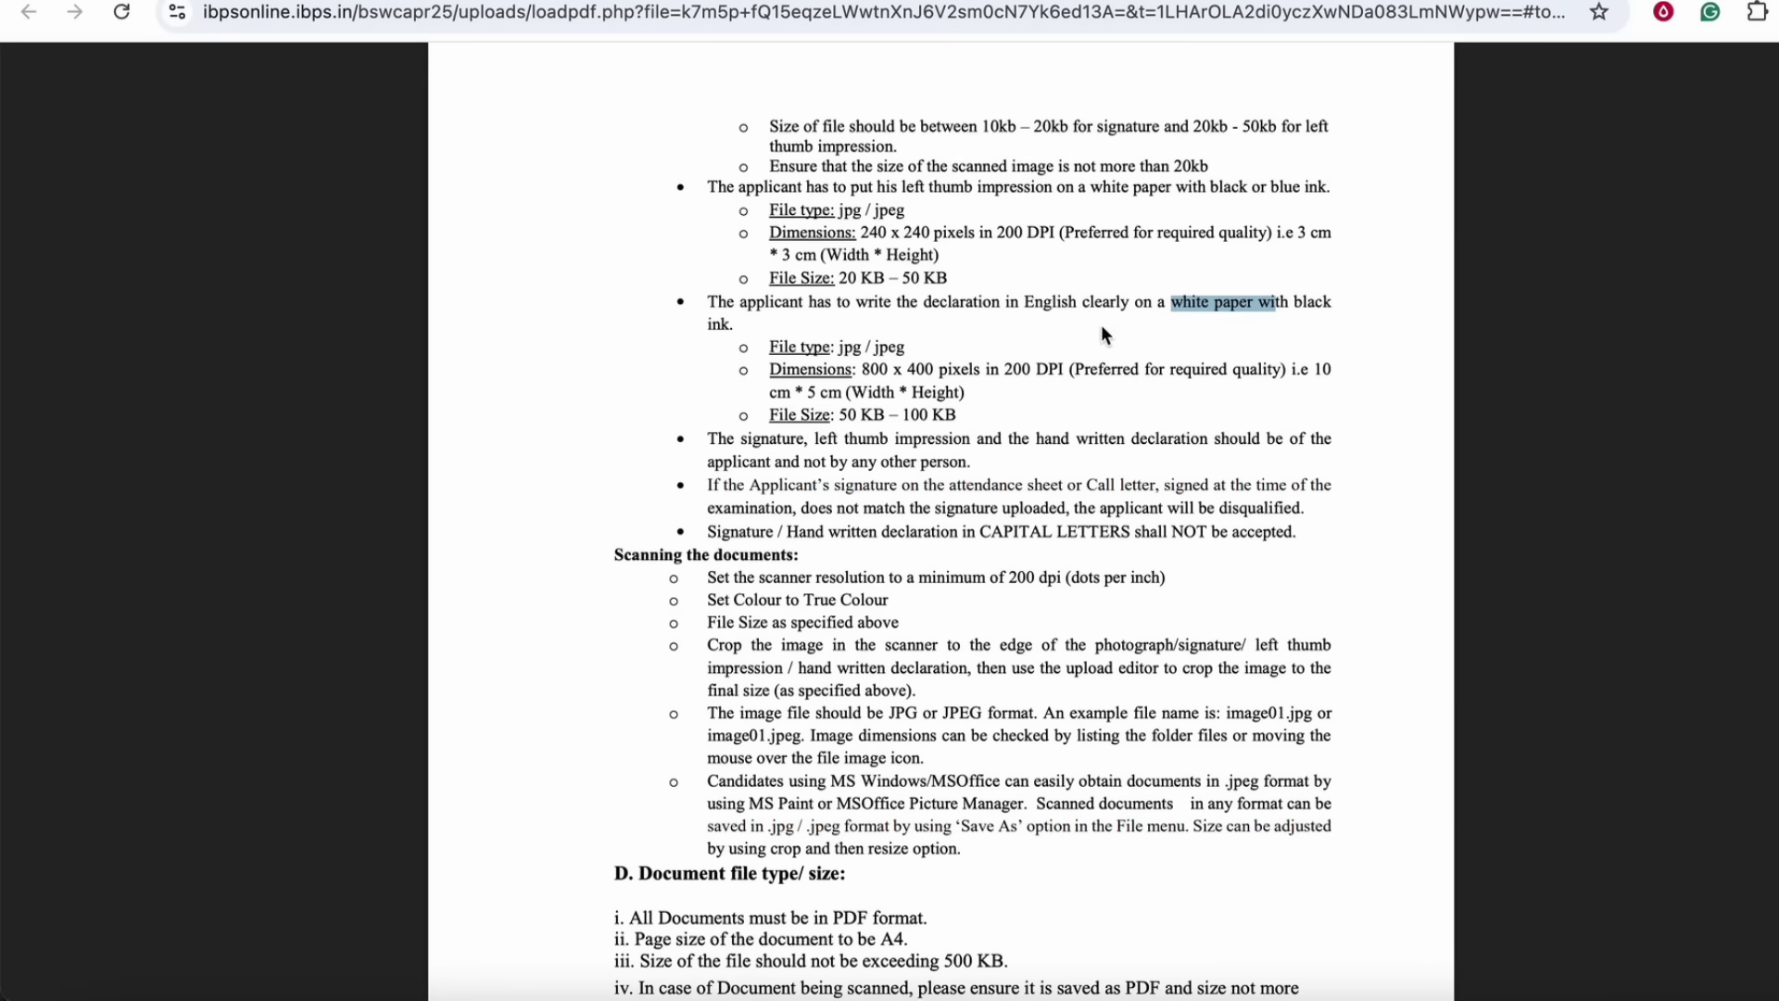
- Recheck the photo capture don'ts and the signature image requirements, and close the guidelines document
scroll(1103, 329, down, 1)
scroll(1103, 329, up, 7)
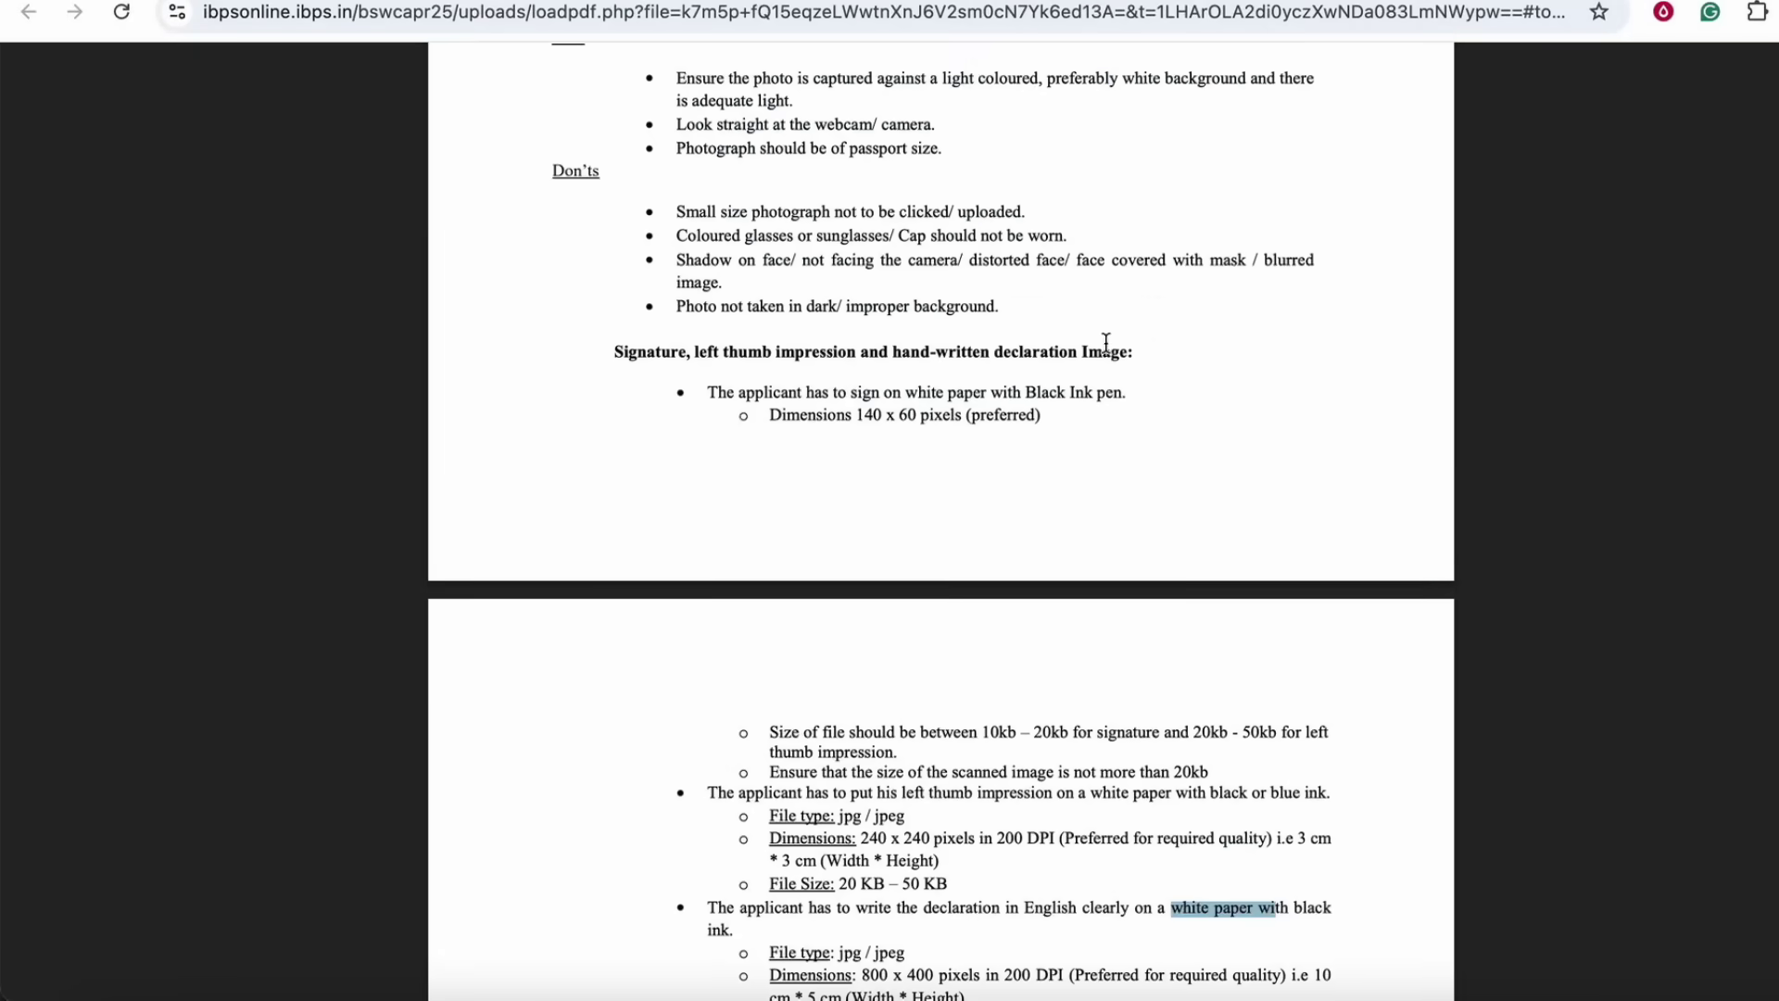
scroll(945, 360, up, 3)
scroll(945, 359, down, 3)
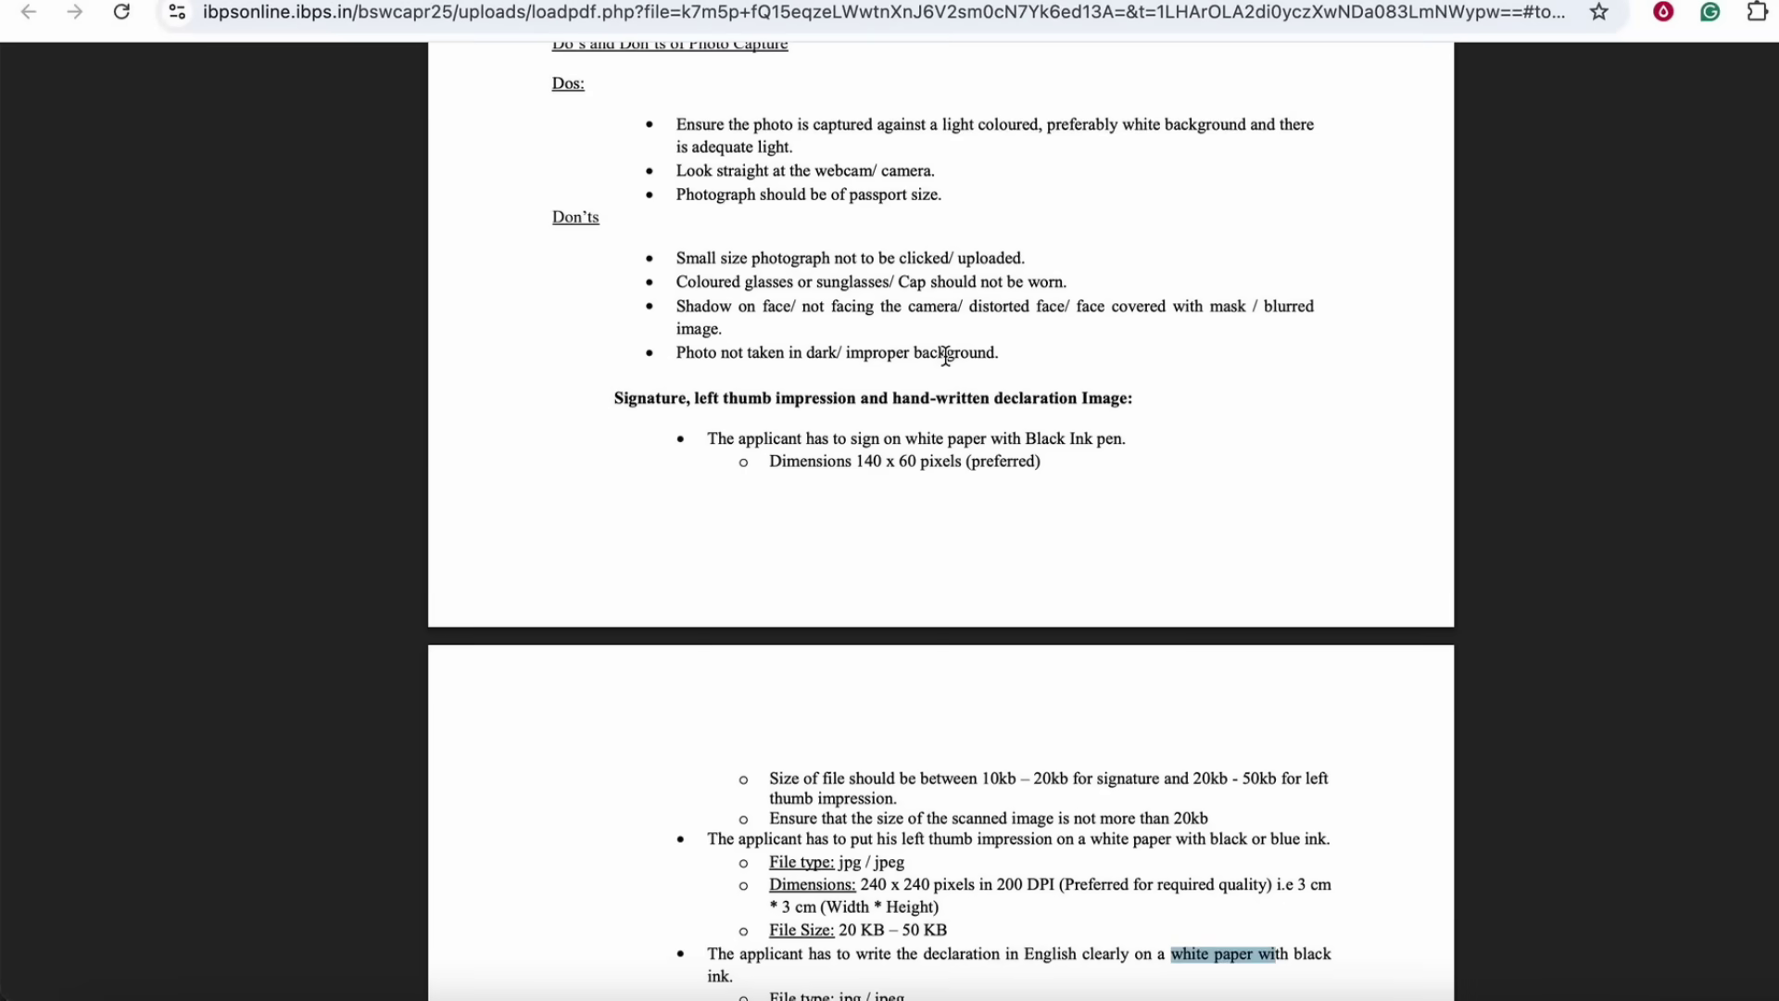
scroll(881, 243, down, 1)
scroll(885, 256, up, 1)
scroll(904, 278, up, 4)
key(ctrl+w)
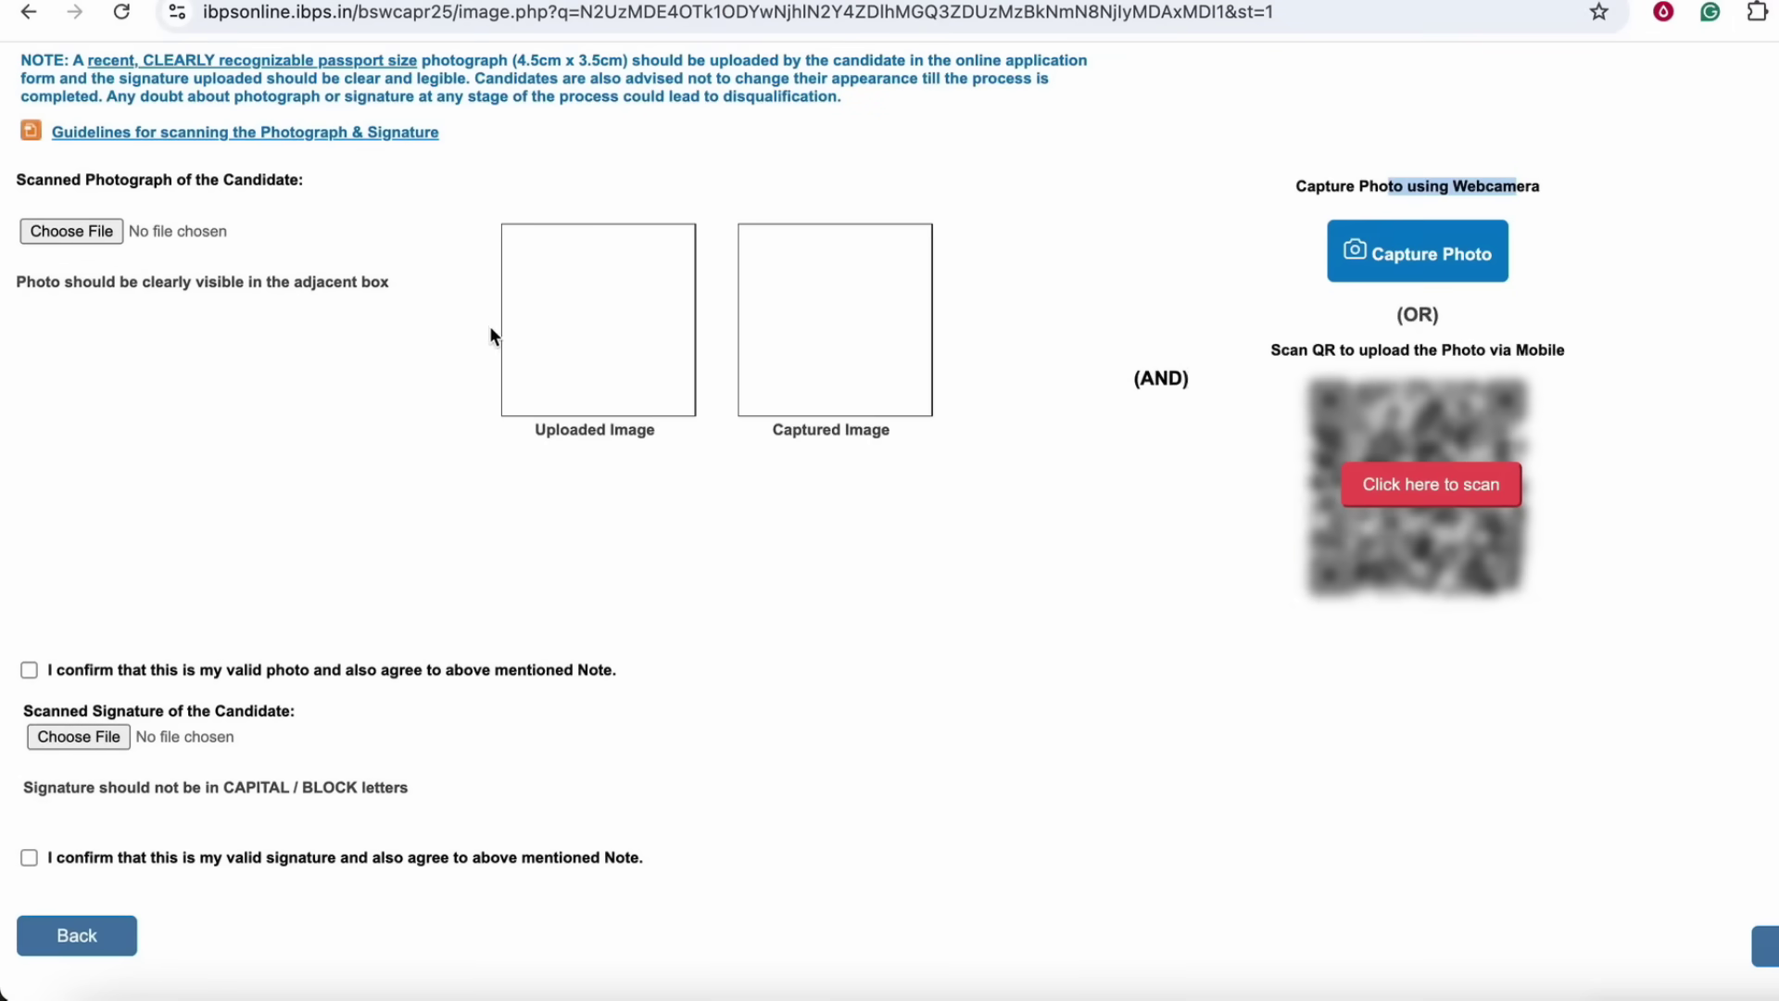
- Capture the candidate's photo with the webcam, allowing the site to use the camera while visiting
drag(816, 431, 872, 430)
click(1452, 251)
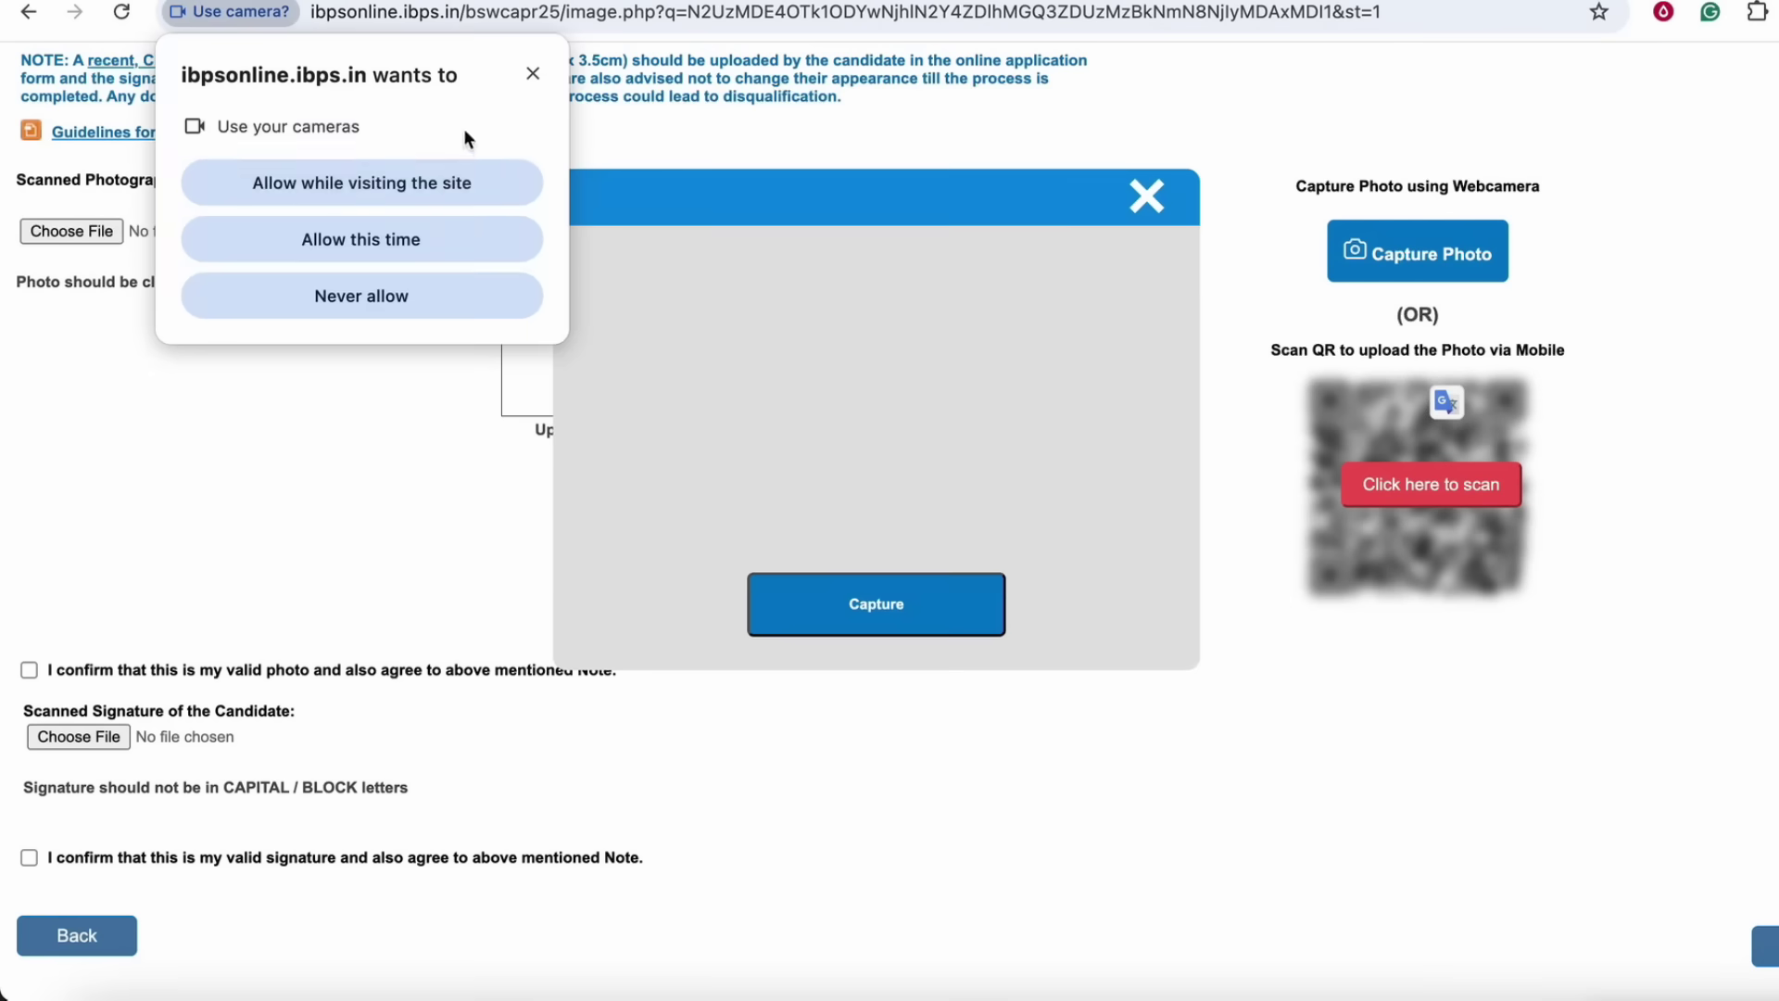
click(325, 185)
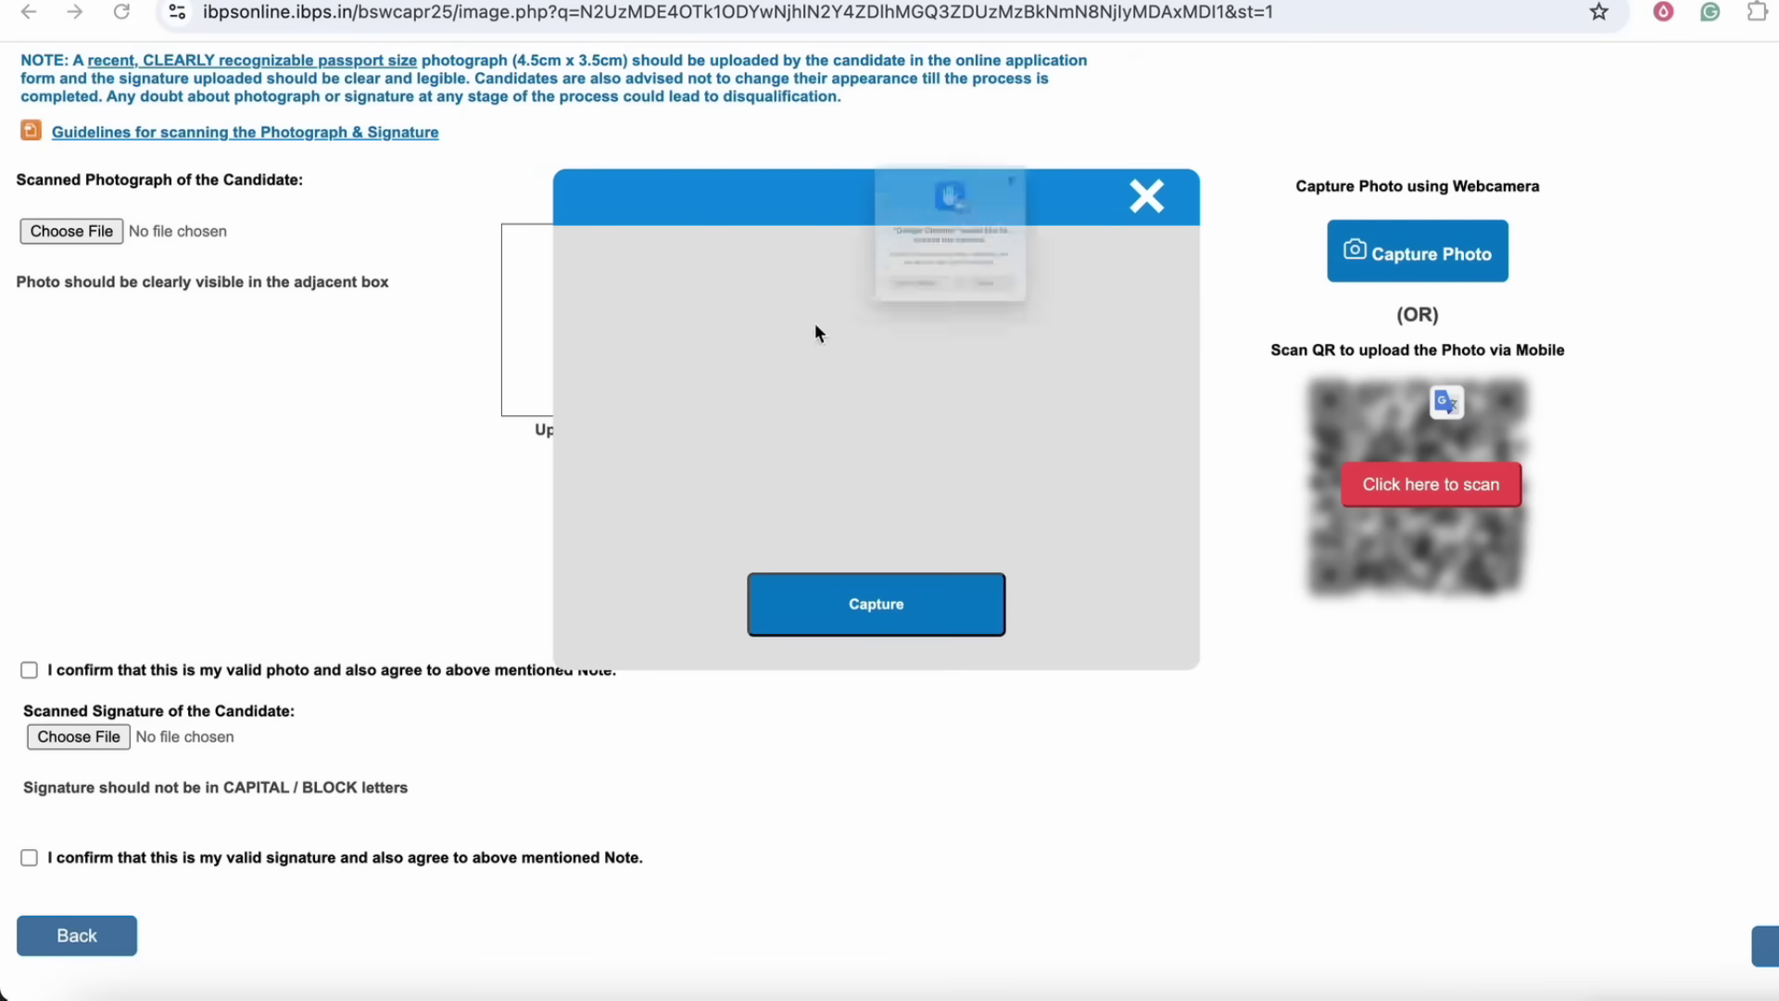
click(1010, 348)
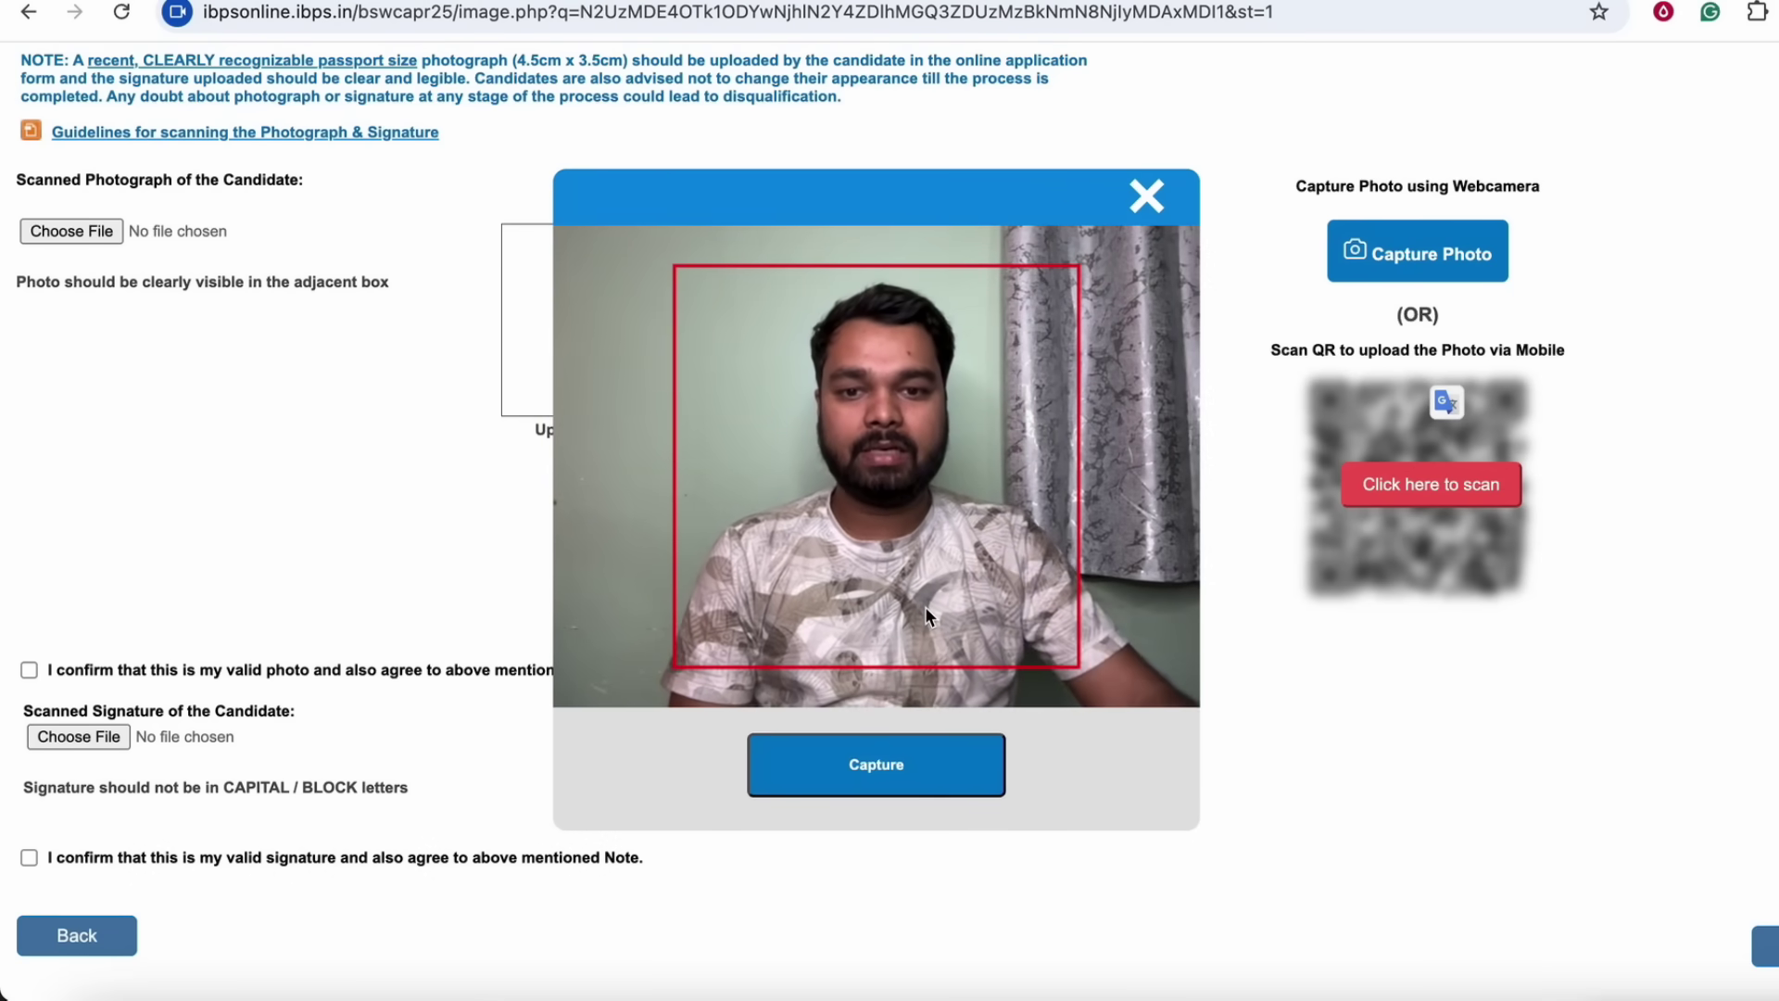
click(930, 751)
click(981, 644)
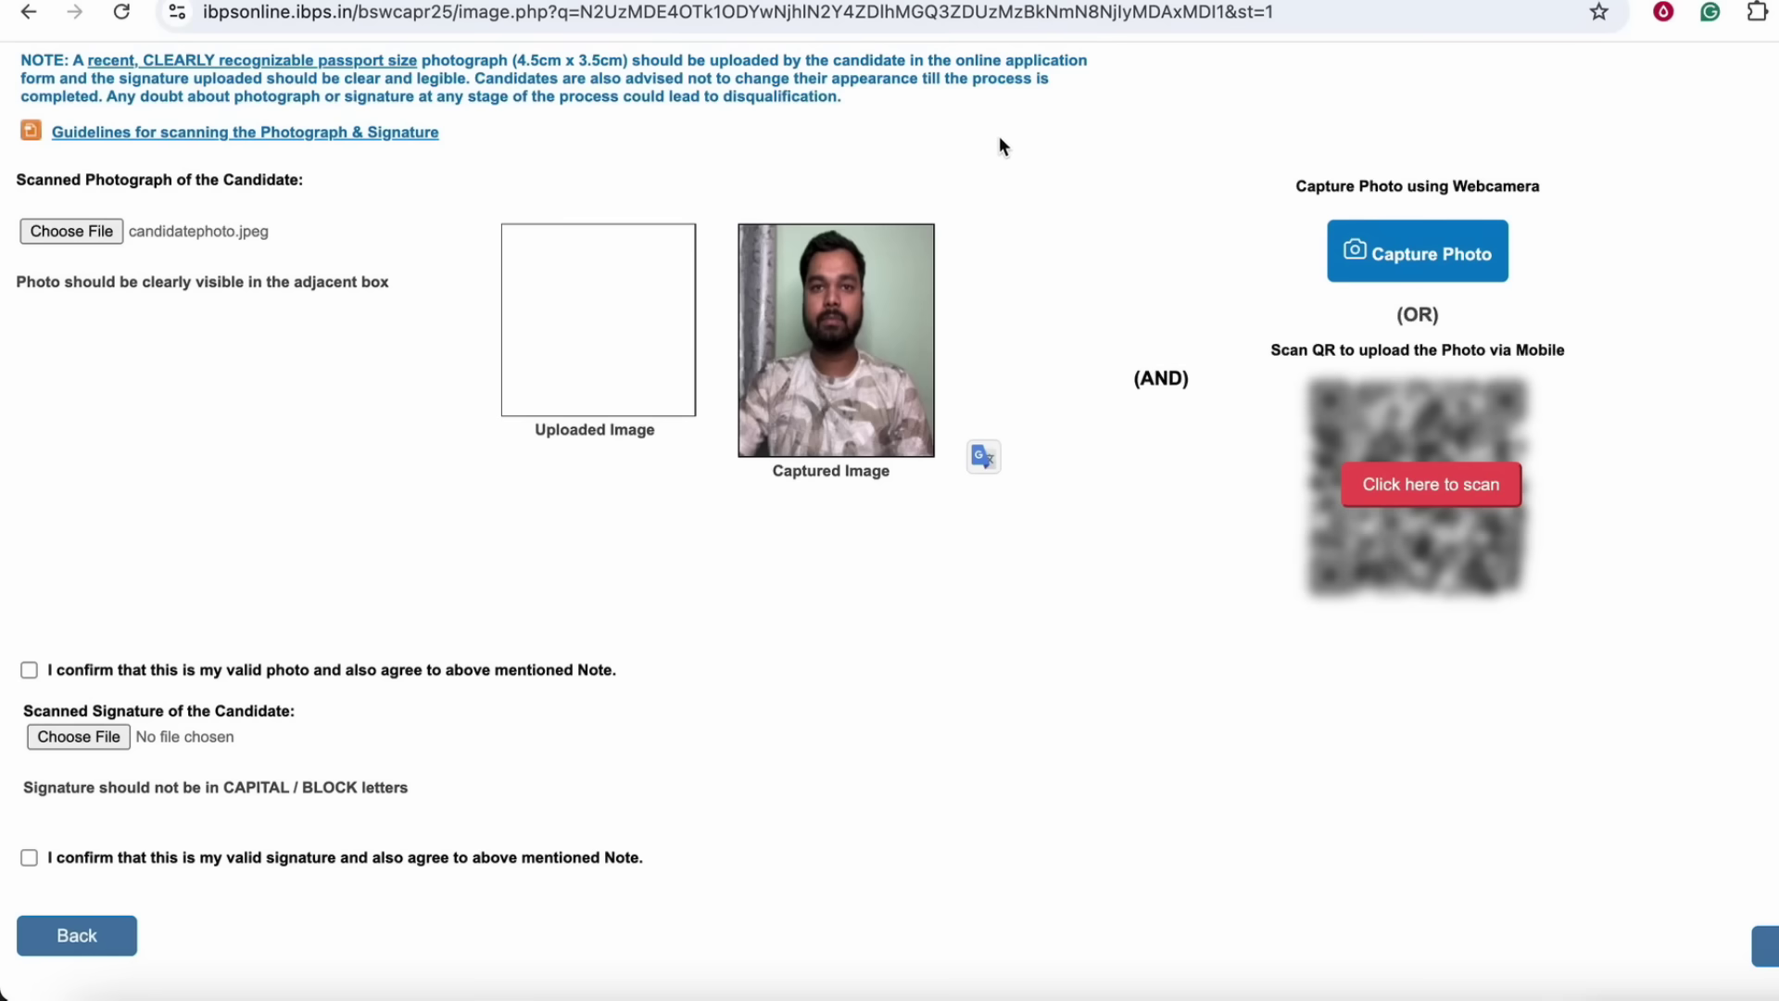
- Reveal the QR code for mobile photo upload and tick the confirmations for a valid signature and photo
drag(1402, 351, 1516, 352)
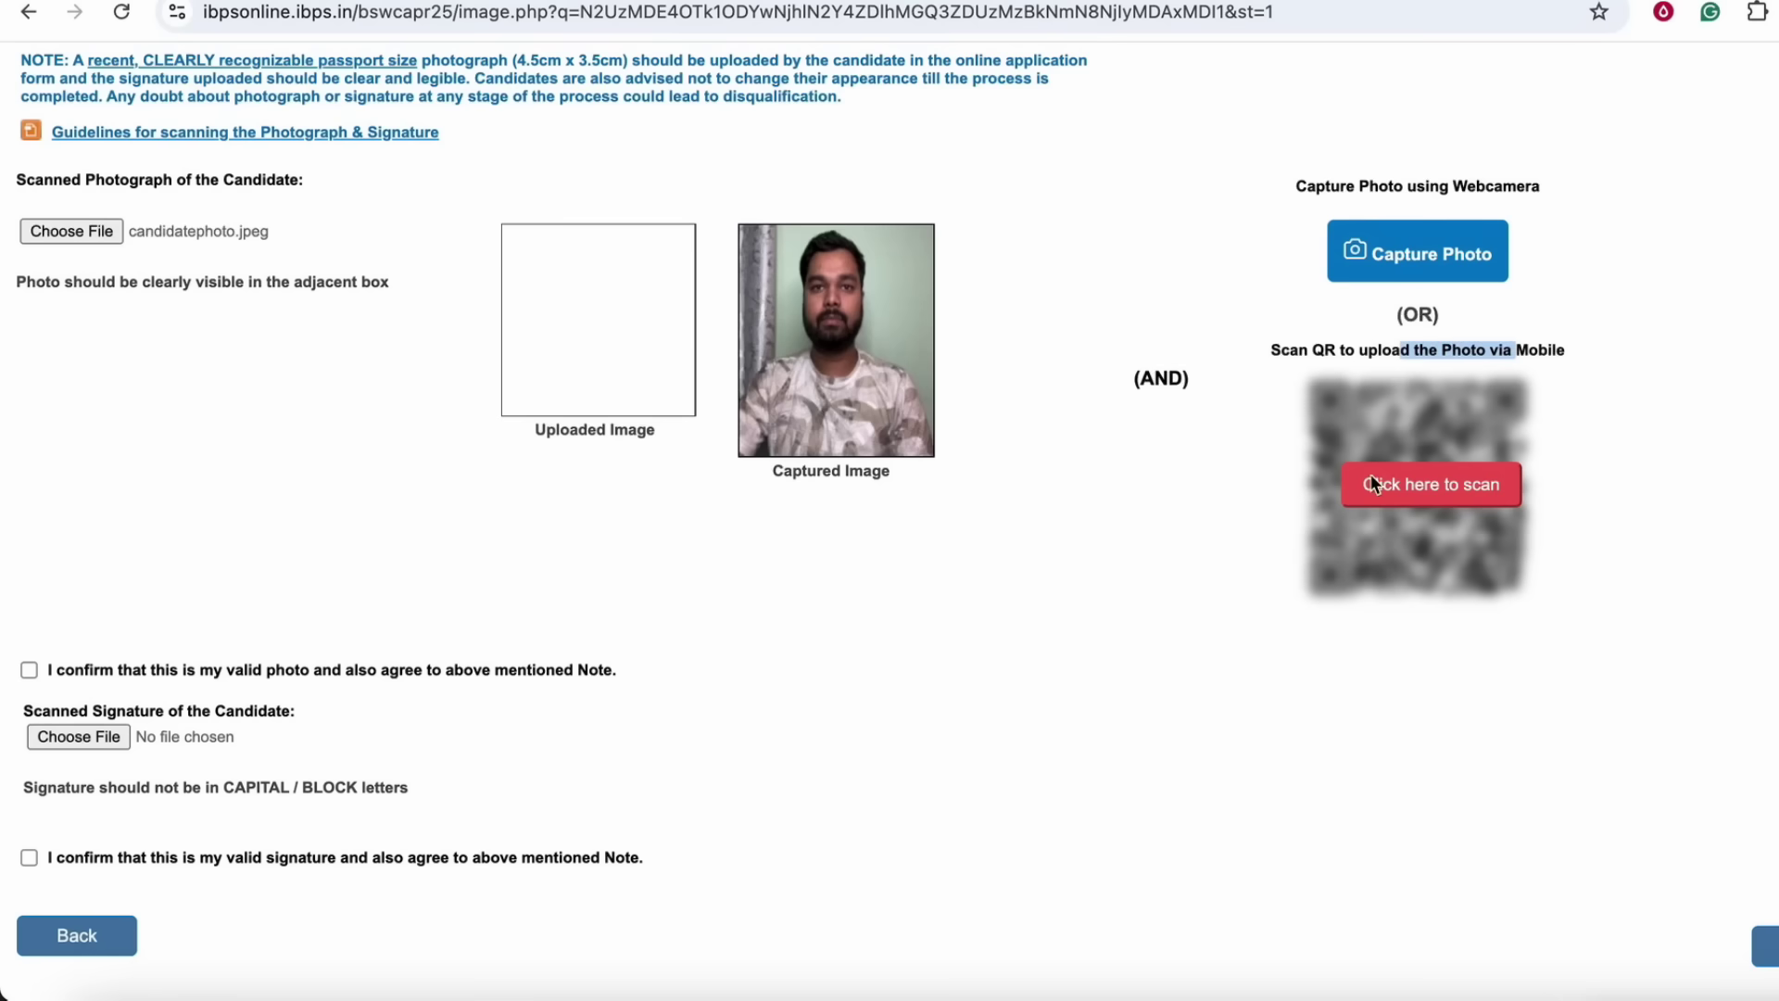
click(1397, 491)
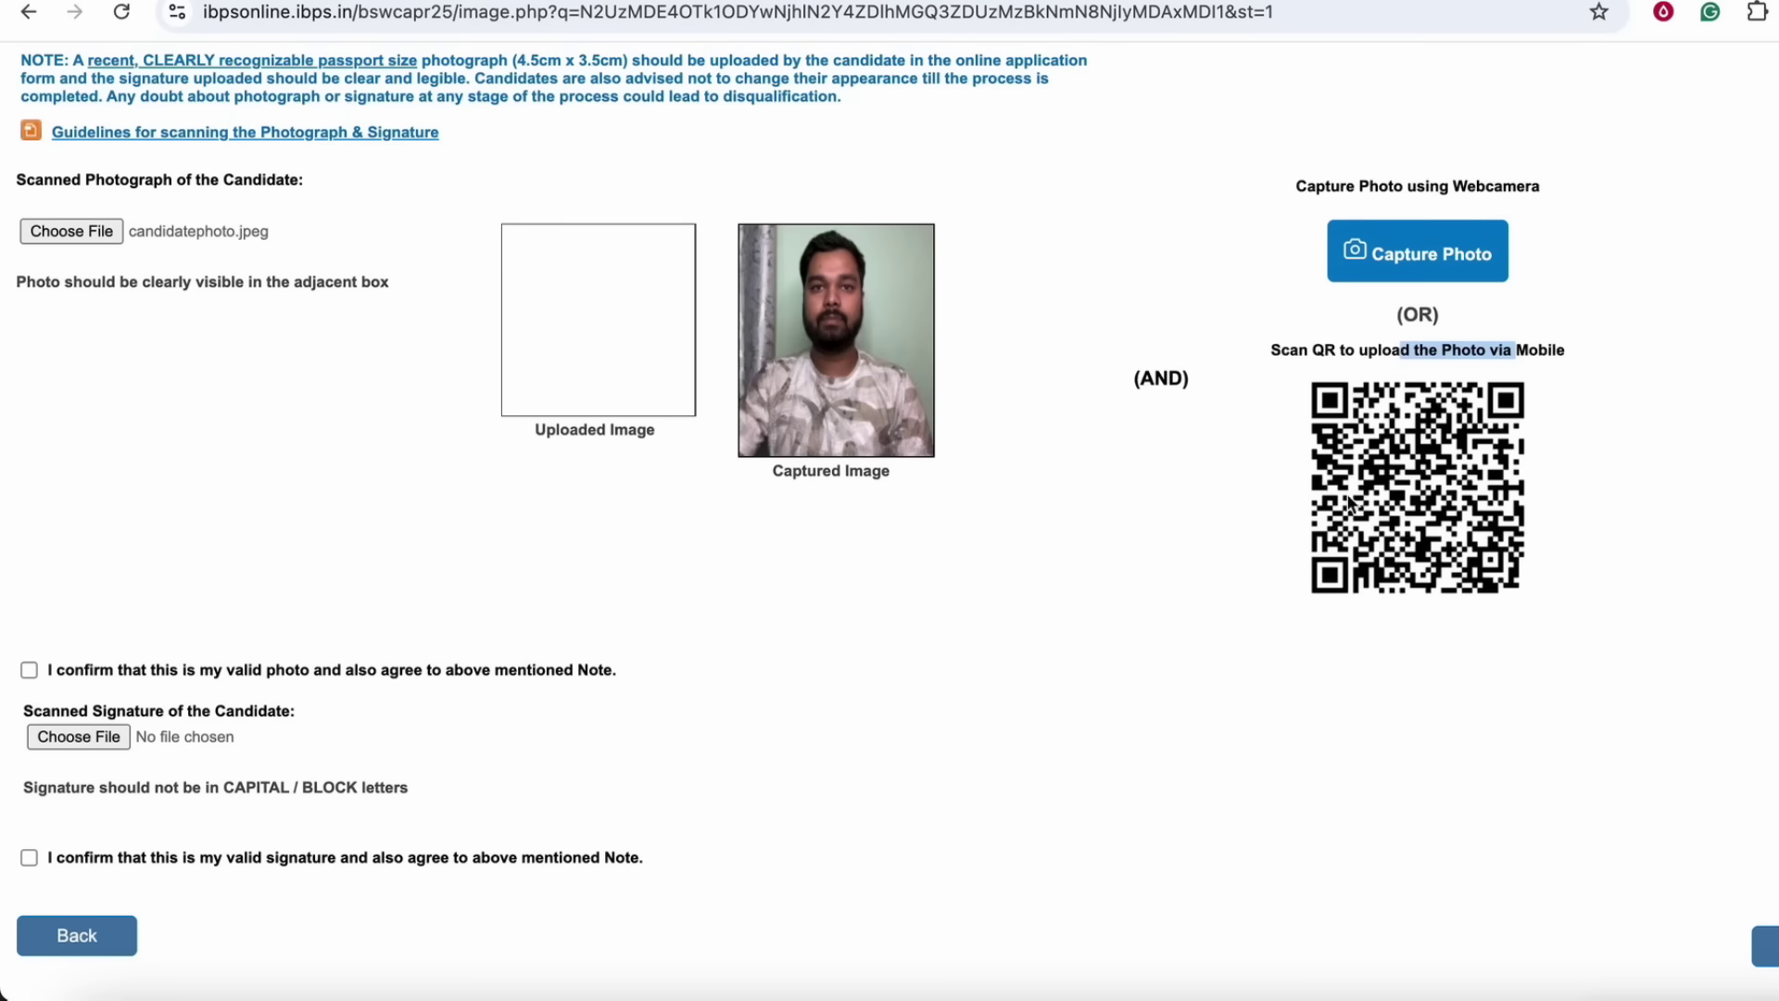
scroll(970, 536, down, 1)
scroll(969, 533, down, 1)
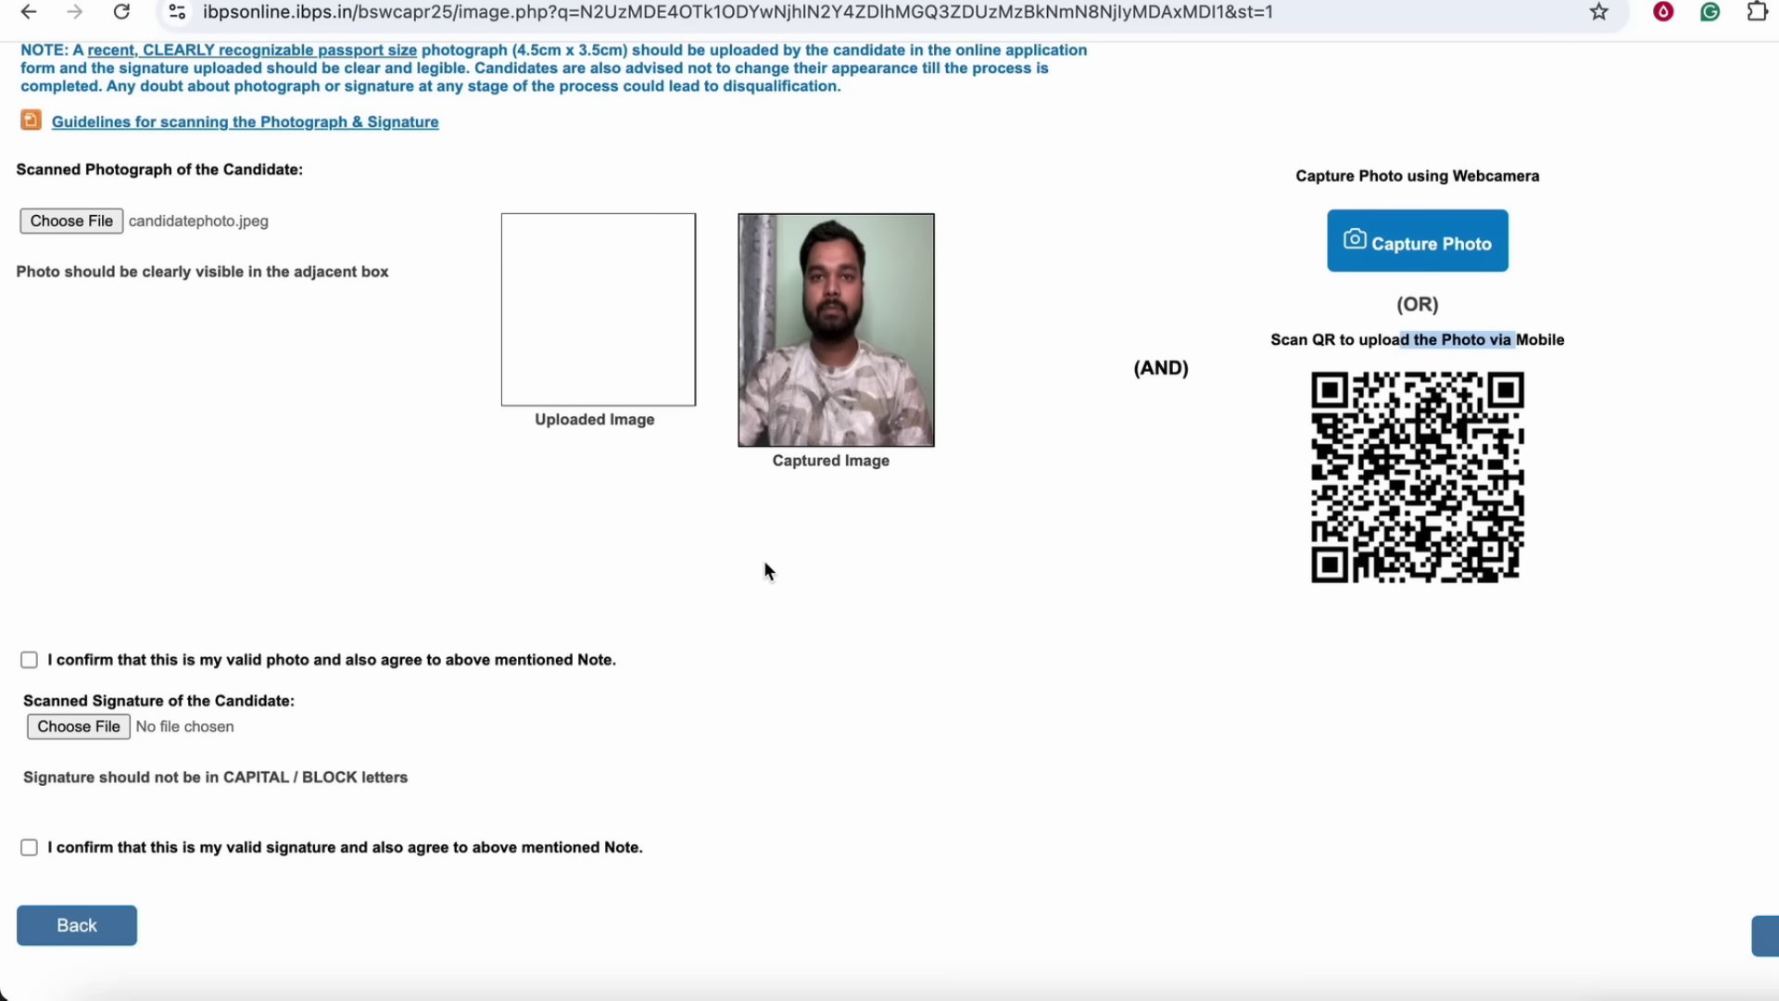
scroll(766, 568, down, 1)
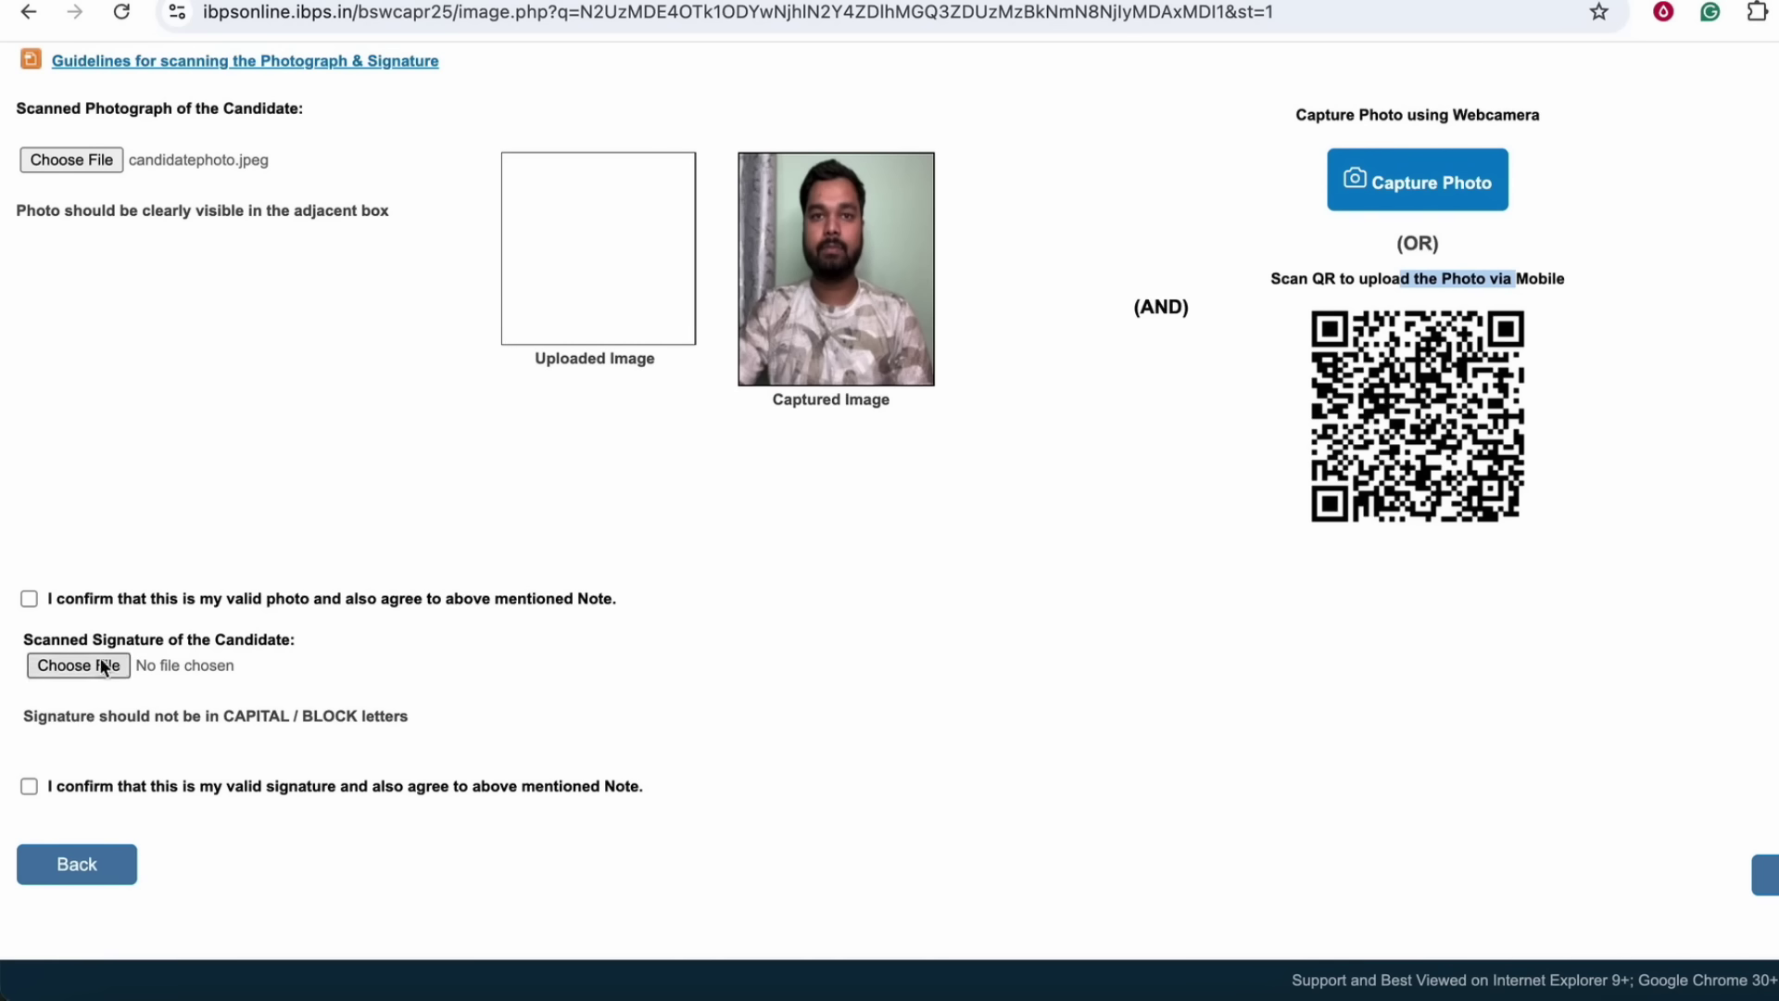
click(28, 786)
click(28, 599)
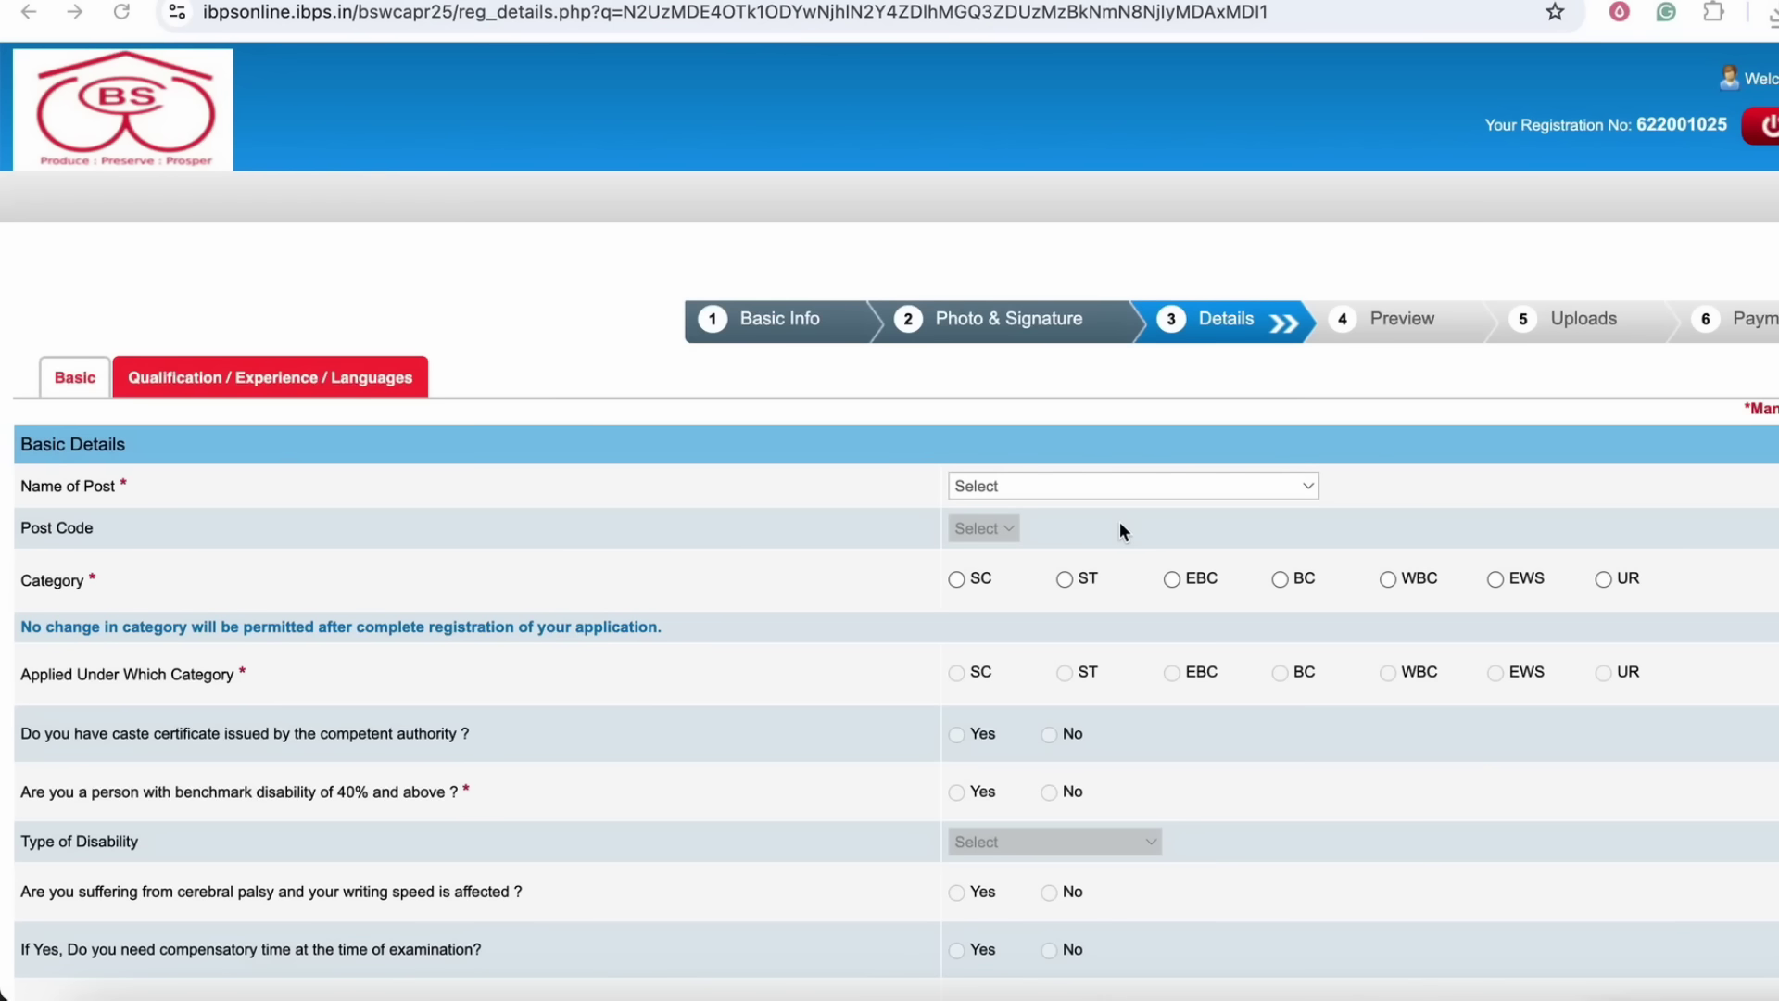
- Choose the post P.C.D.O (Peon - cum - Dusting Operator) Class III with post code 05/2025
click(102, 493)
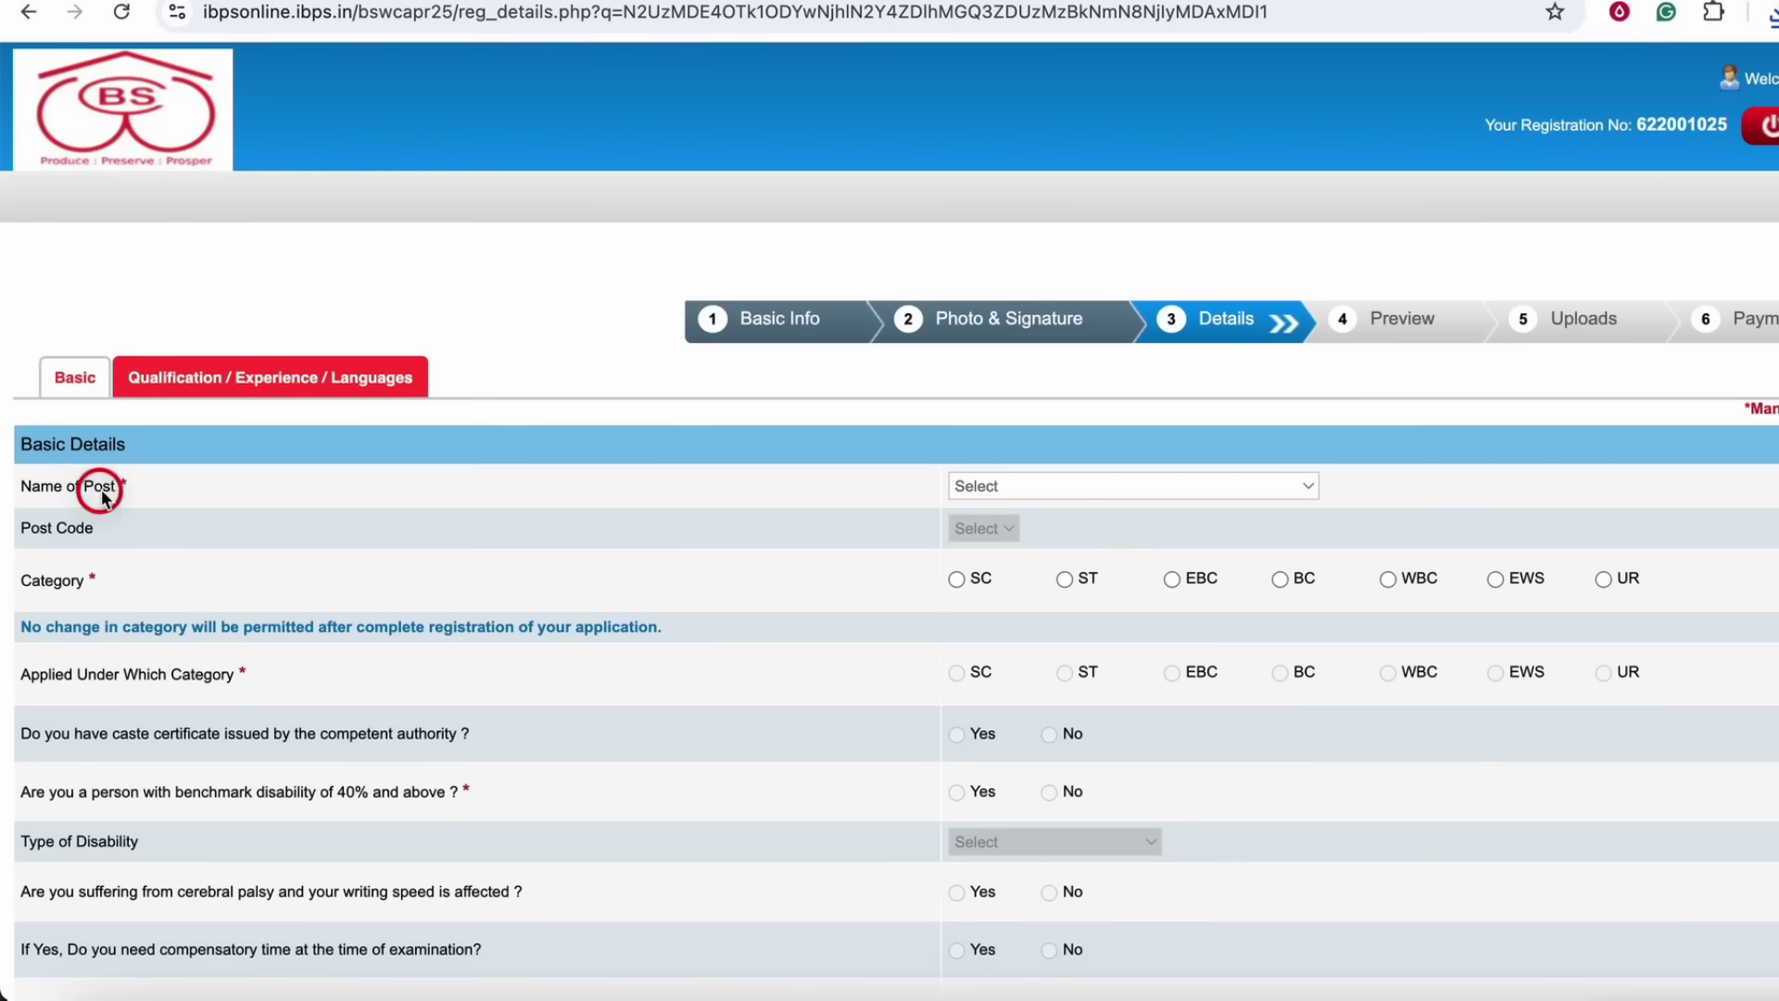
click(1071, 501)
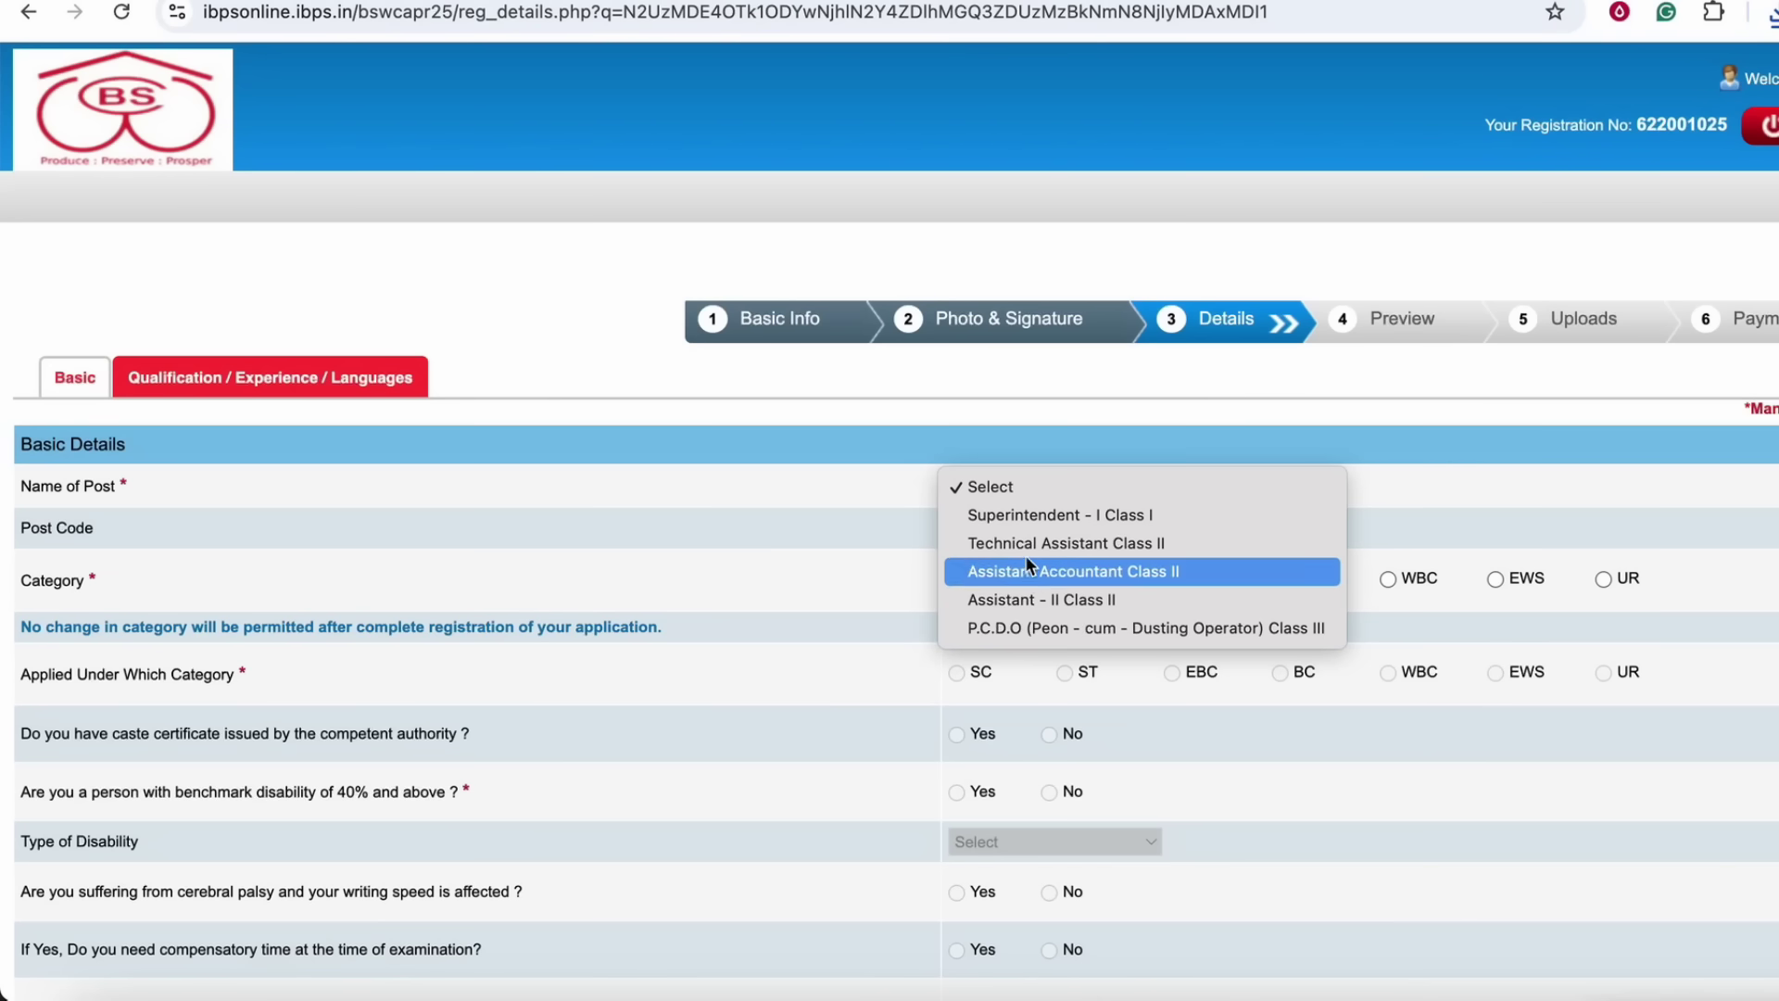
click(1015, 626)
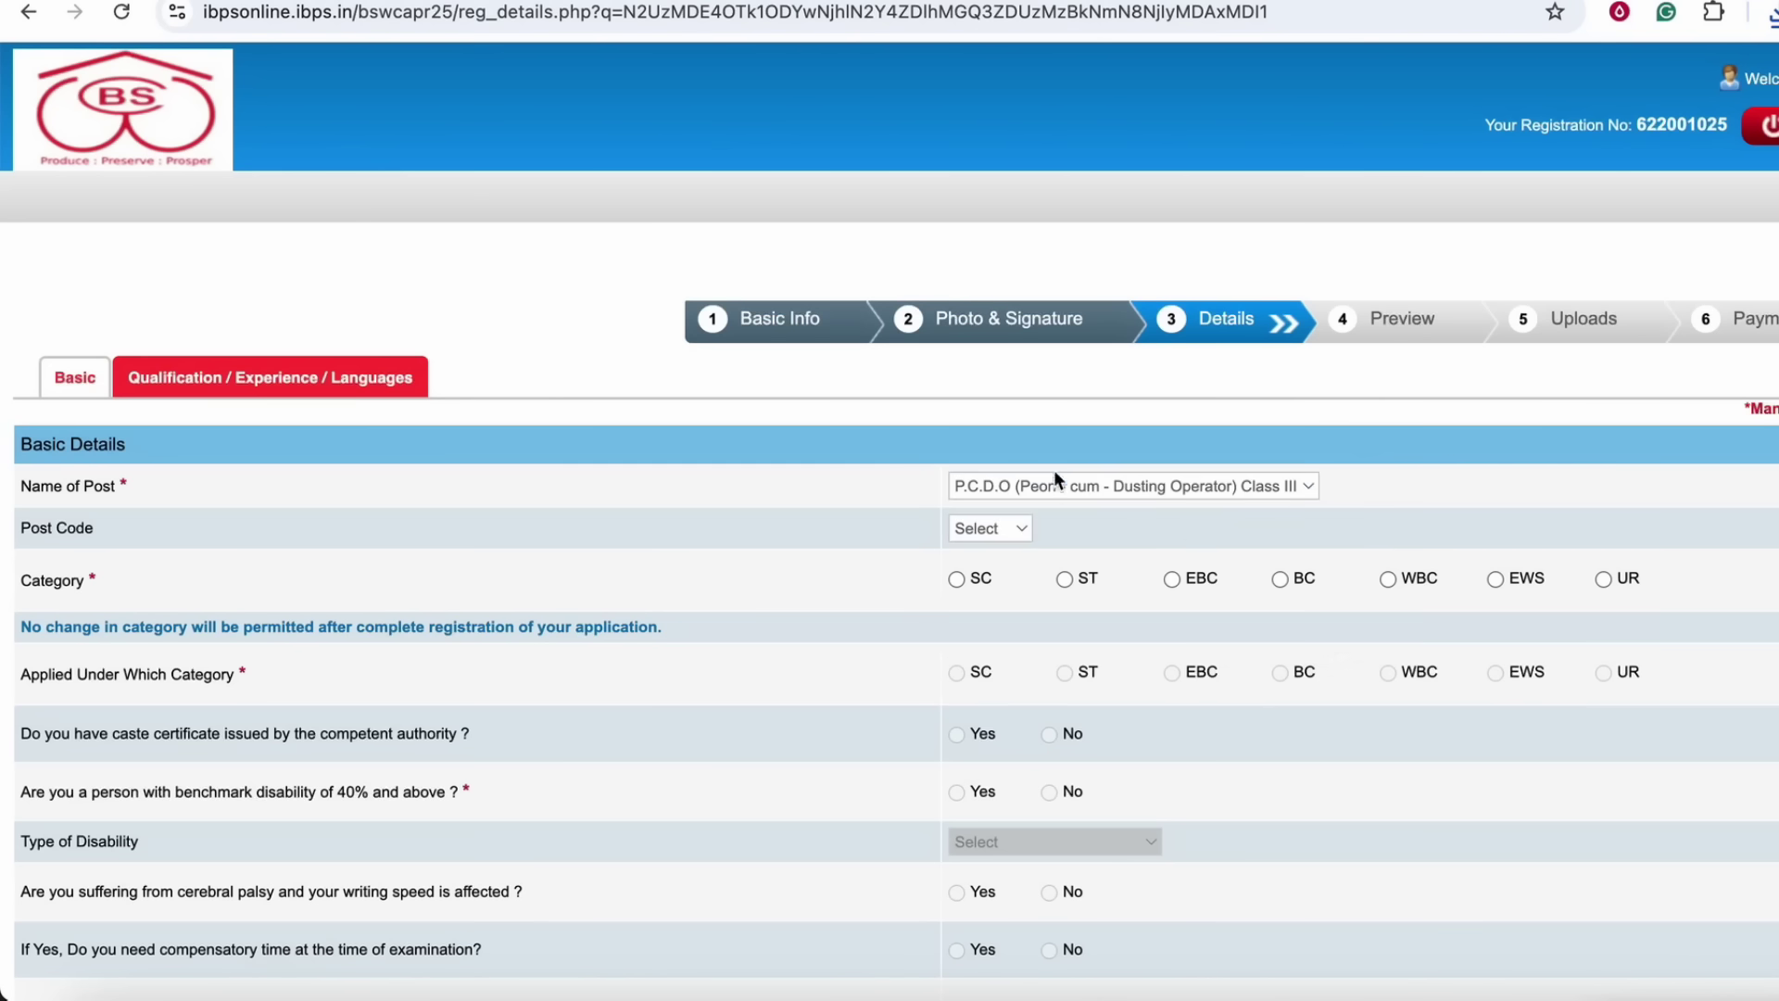
click(958, 542)
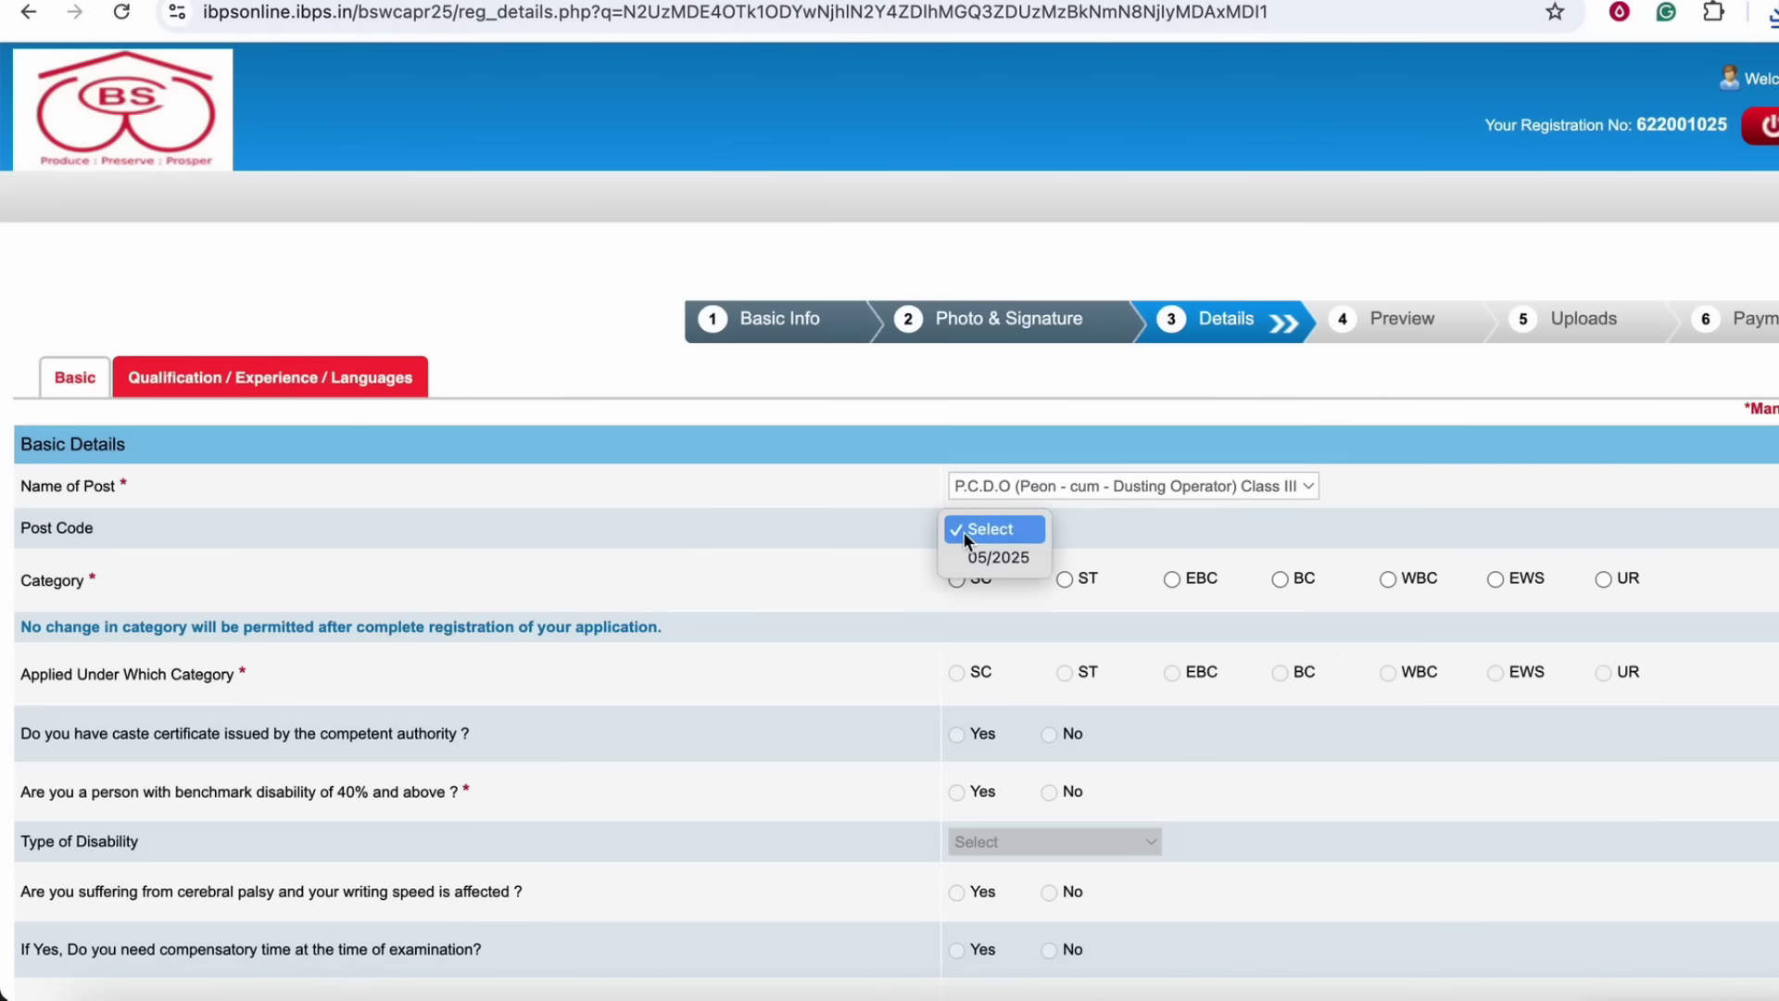
click(1017, 556)
- Set the candidate's category to BC and accept the category notice
scroll(889, 556, down, 2)
scroll(1197, 343, down, 1)
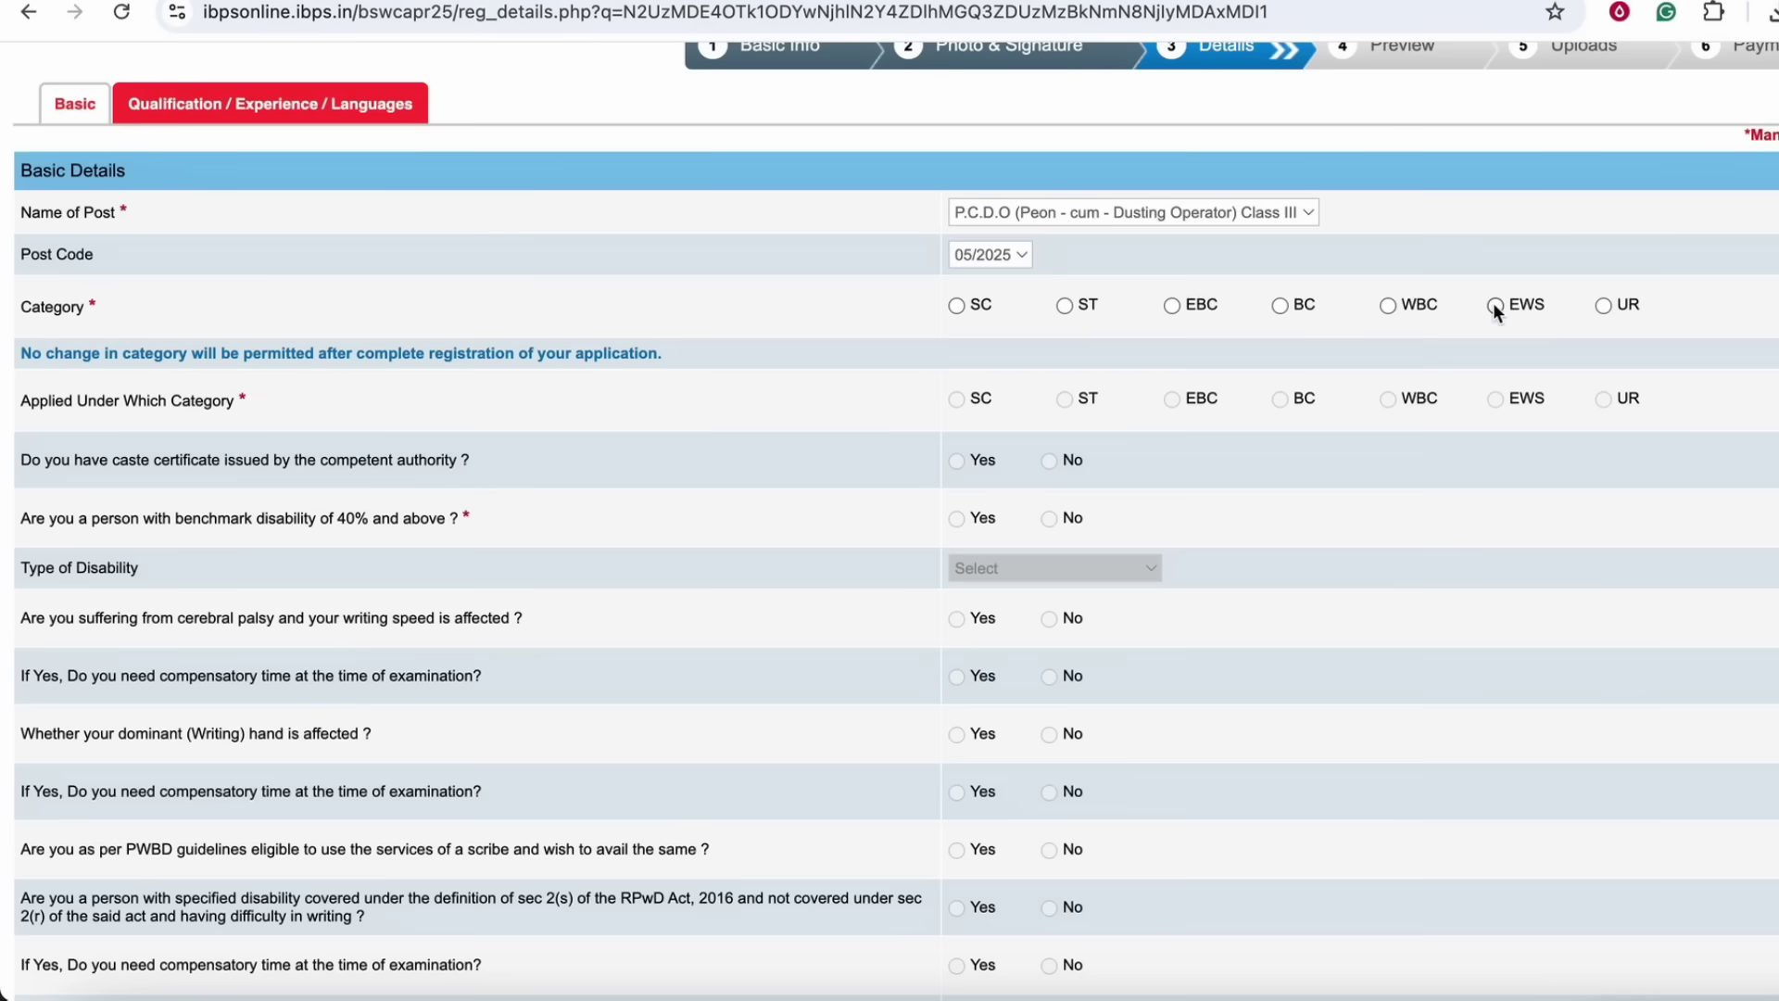
click(1172, 305)
click(1191, 372)
click(1280, 309)
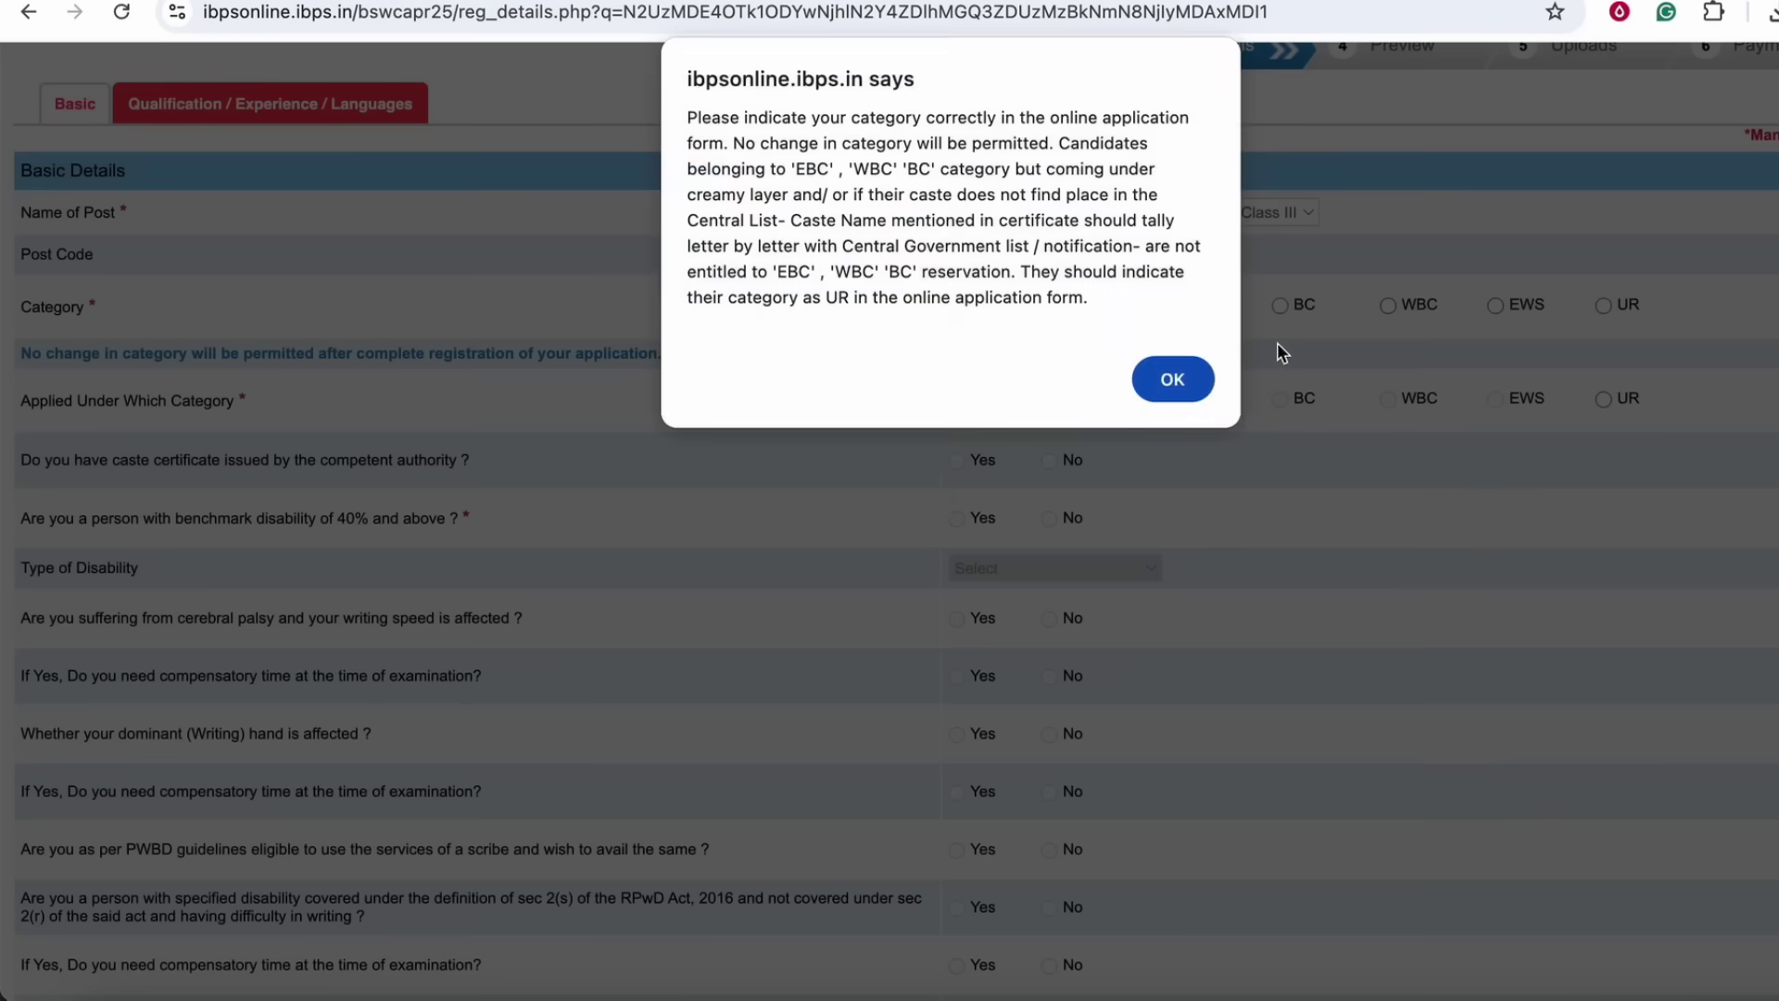
click(1189, 379)
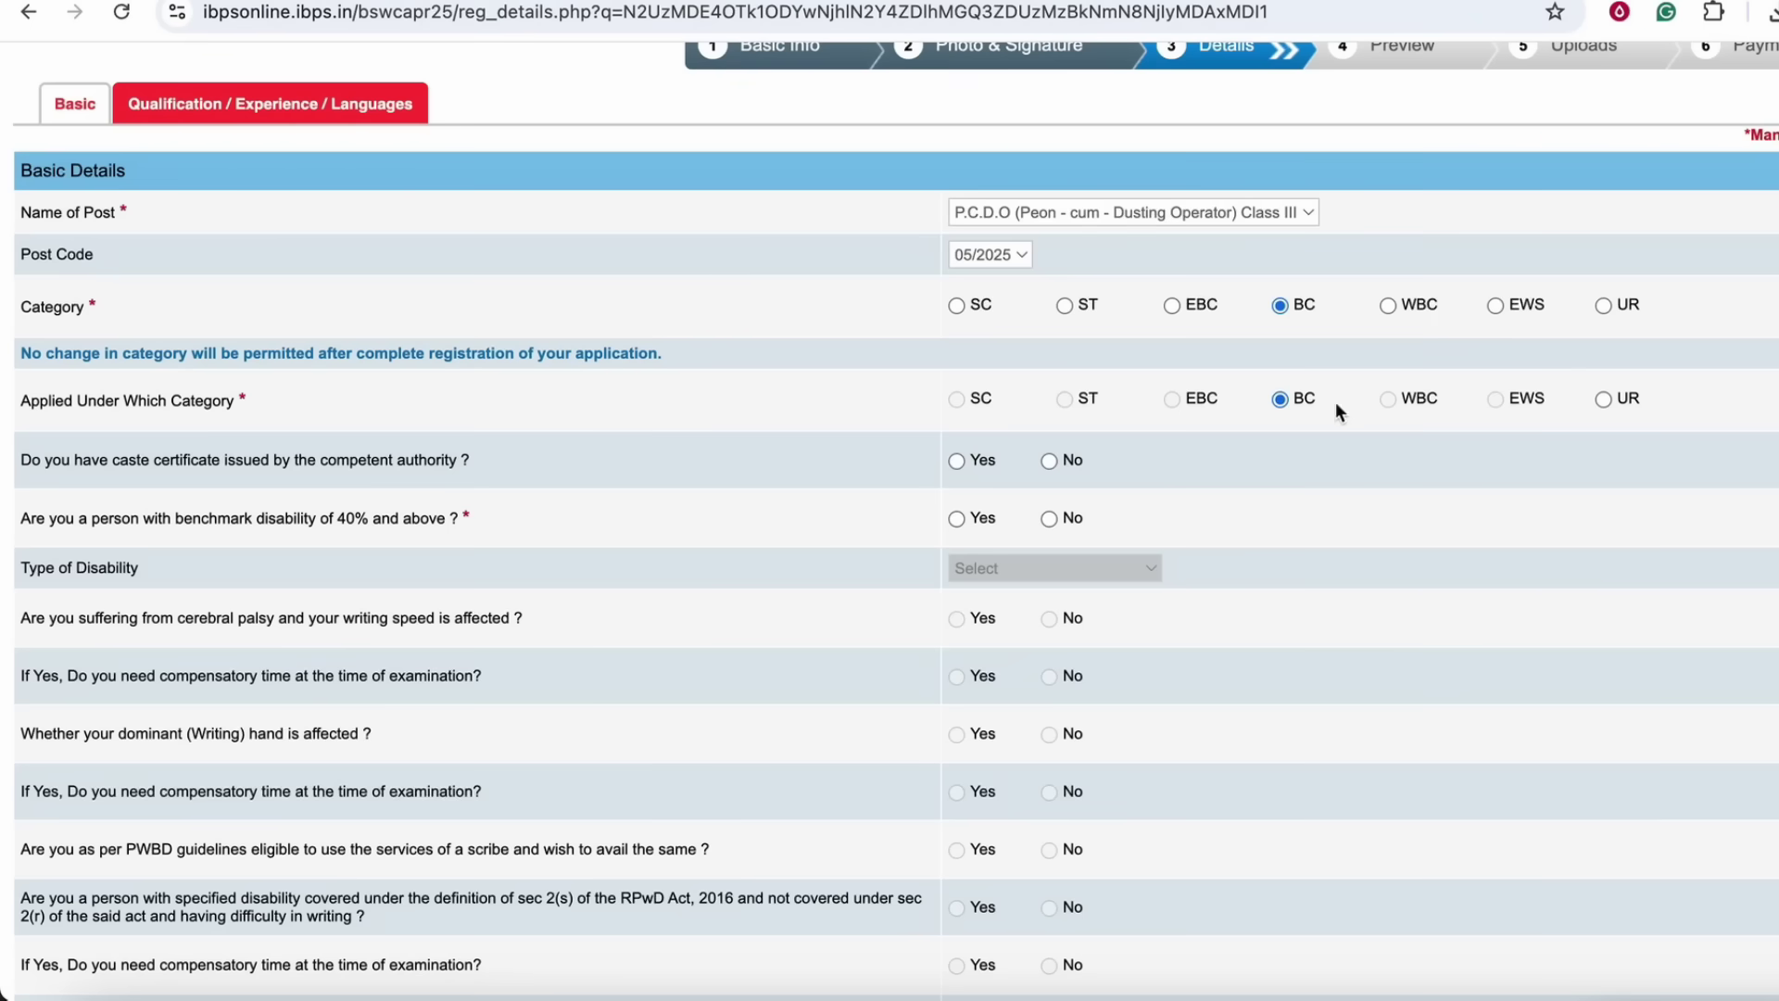
- Try UR as the category applied under, return it to BC, and answer Yes for the caste certificate
click(1604, 400)
click(1280, 398)
click(957, 461)
- Answer No to the benchmark disability question and to the specified disability with difficulty in writing question
scroll(769, 491, down, 2)
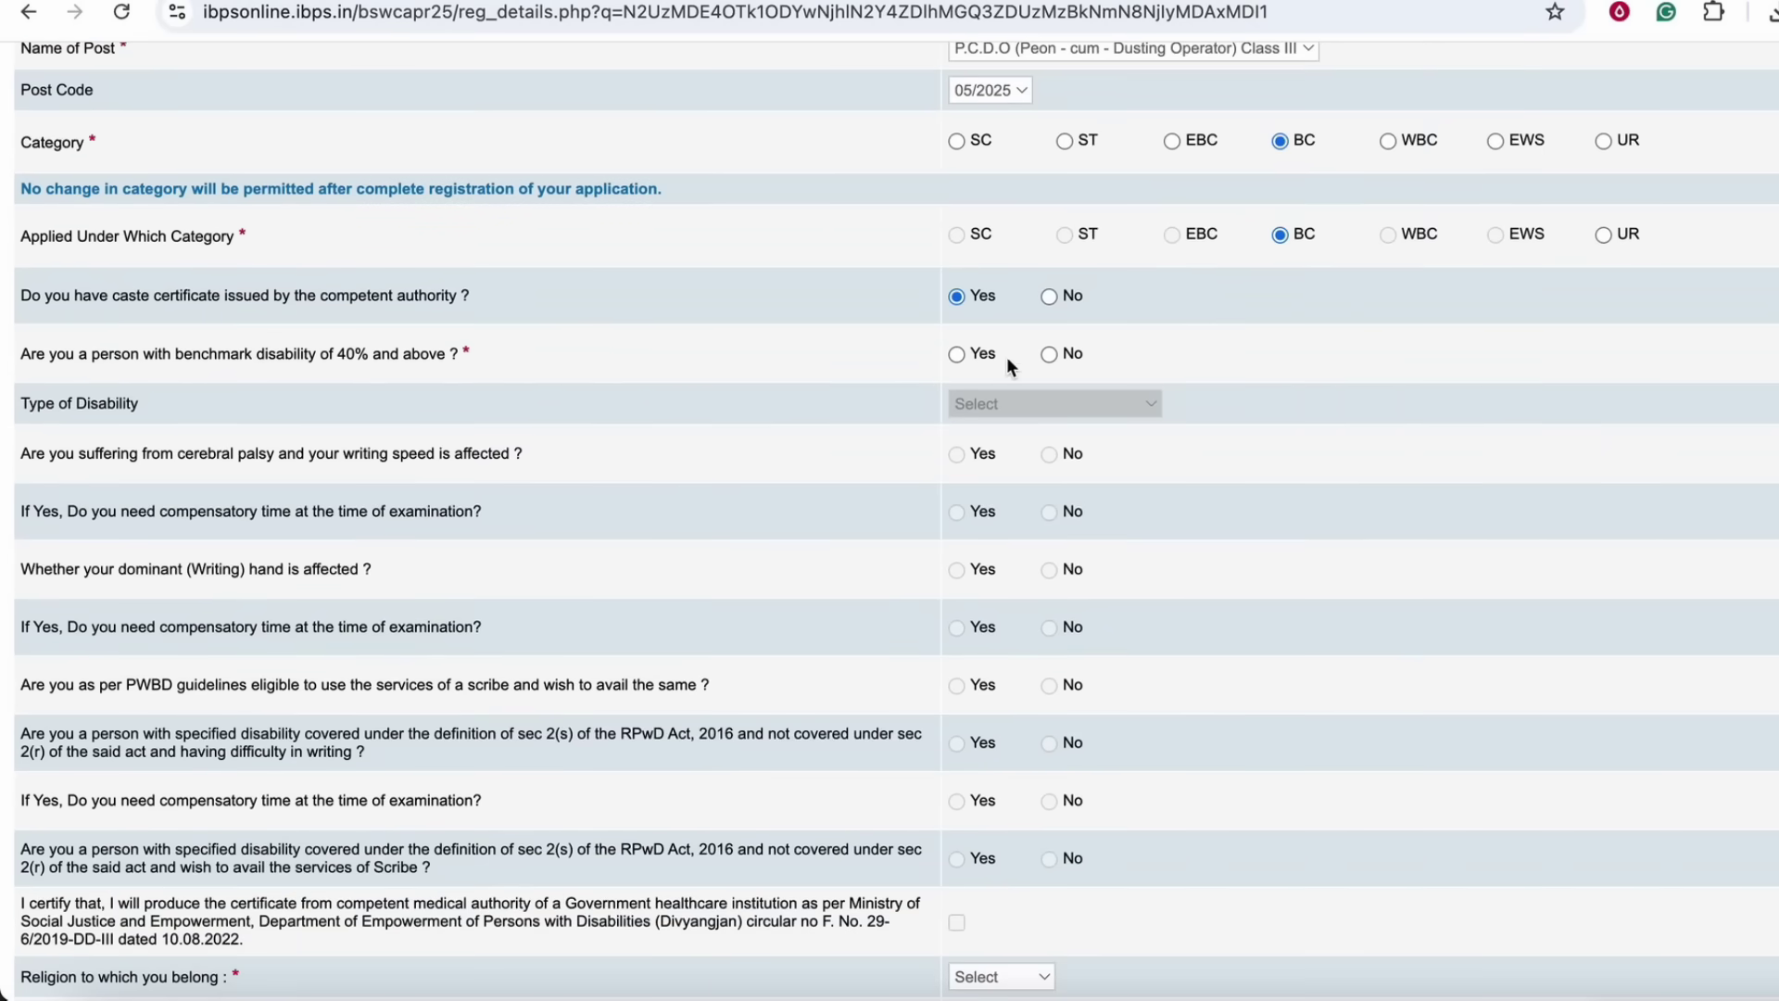
click(1050, 354)
scroll(808, 478, down, 2)
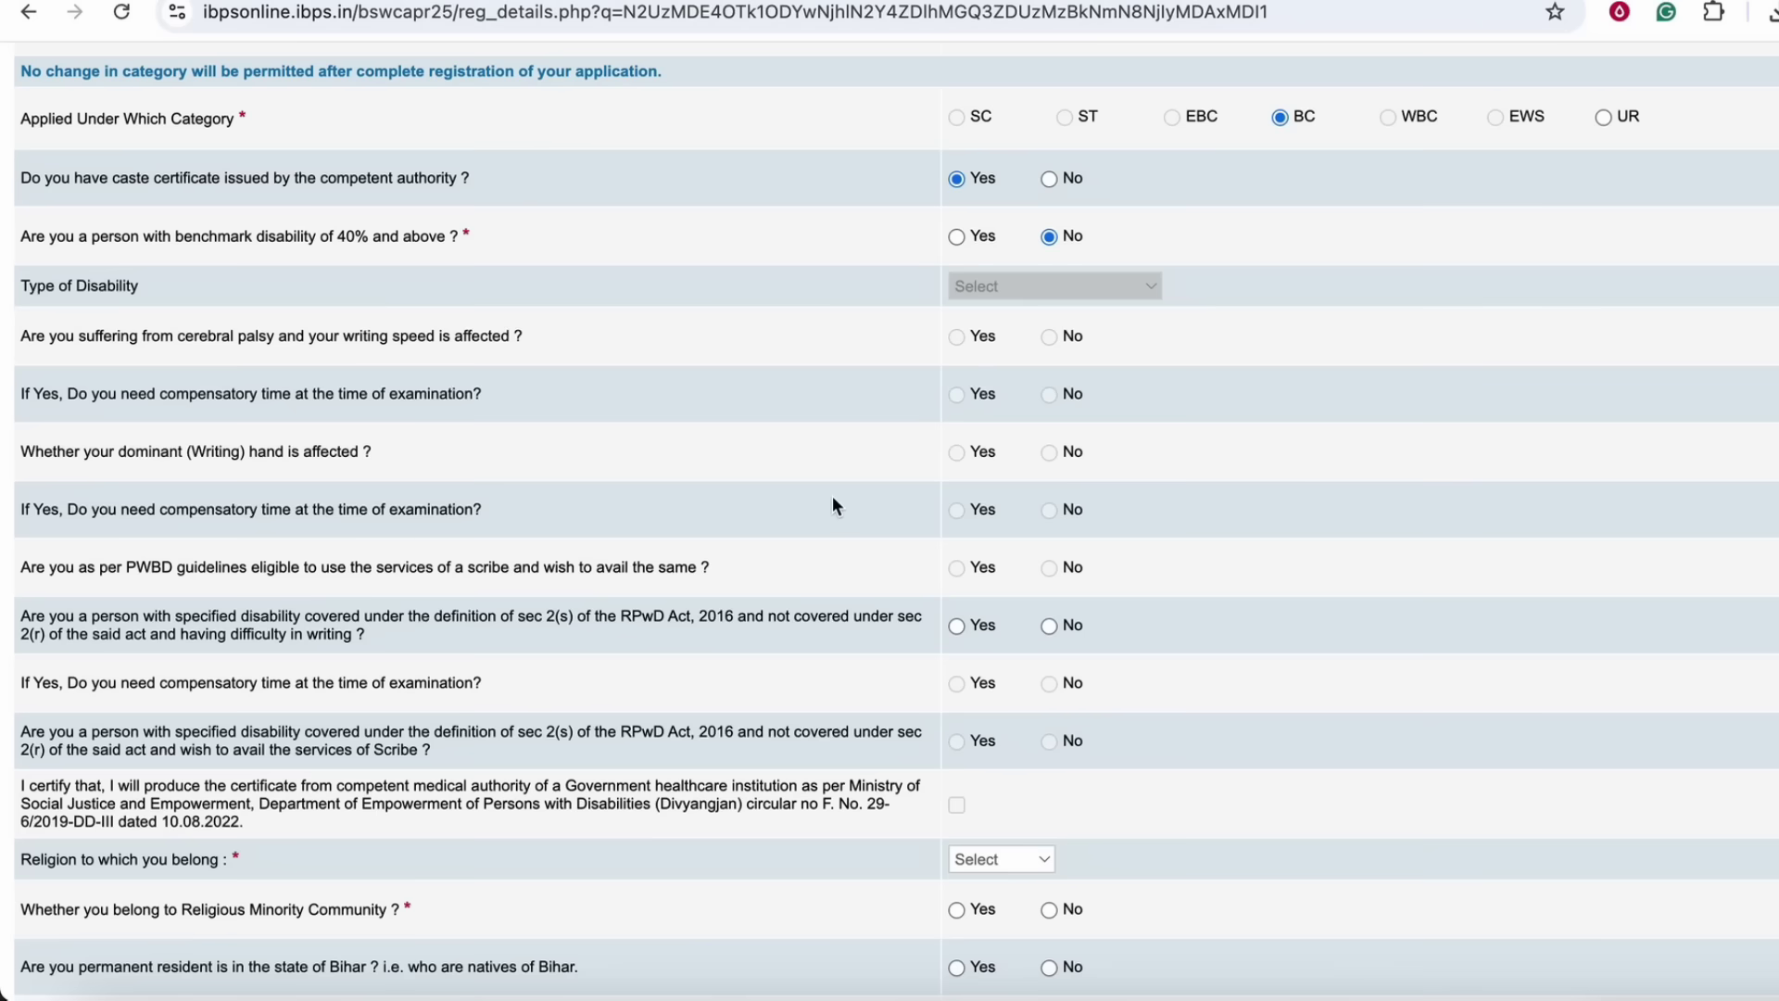
scroll(1008, 385, down, 5)
scroll(972, 431, down, 1)
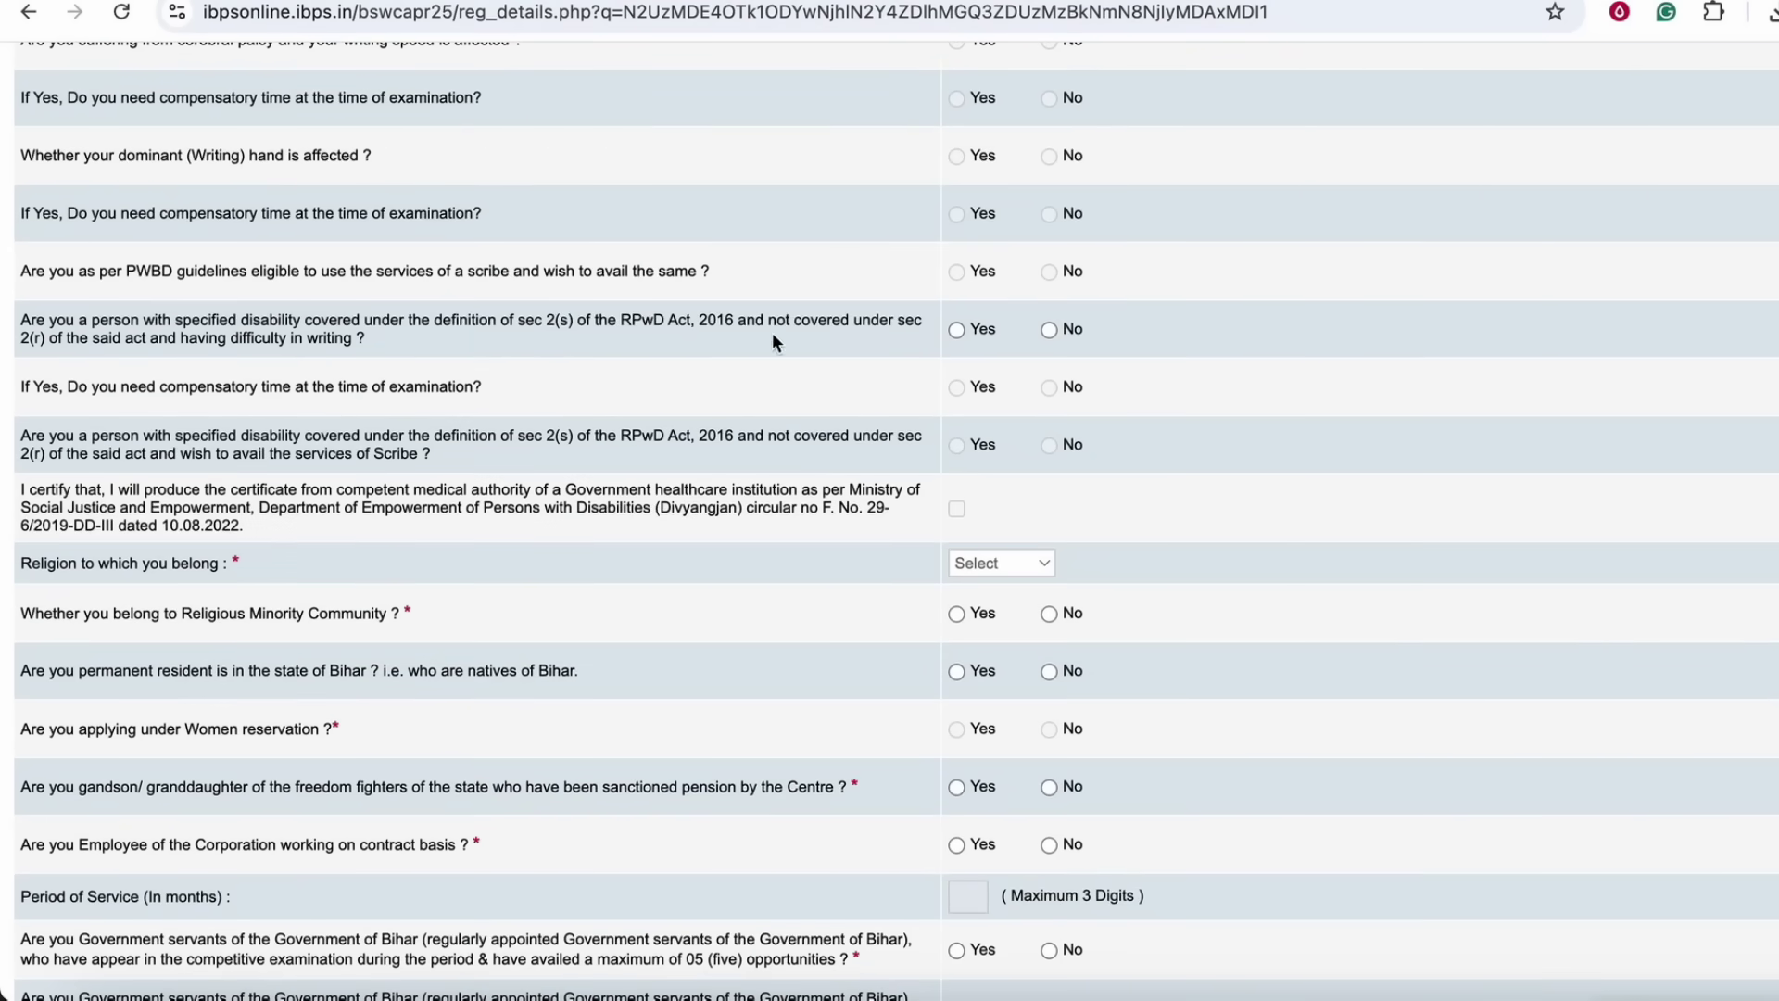
click(1053, 343)
scroll(1149, 468, down, 3)
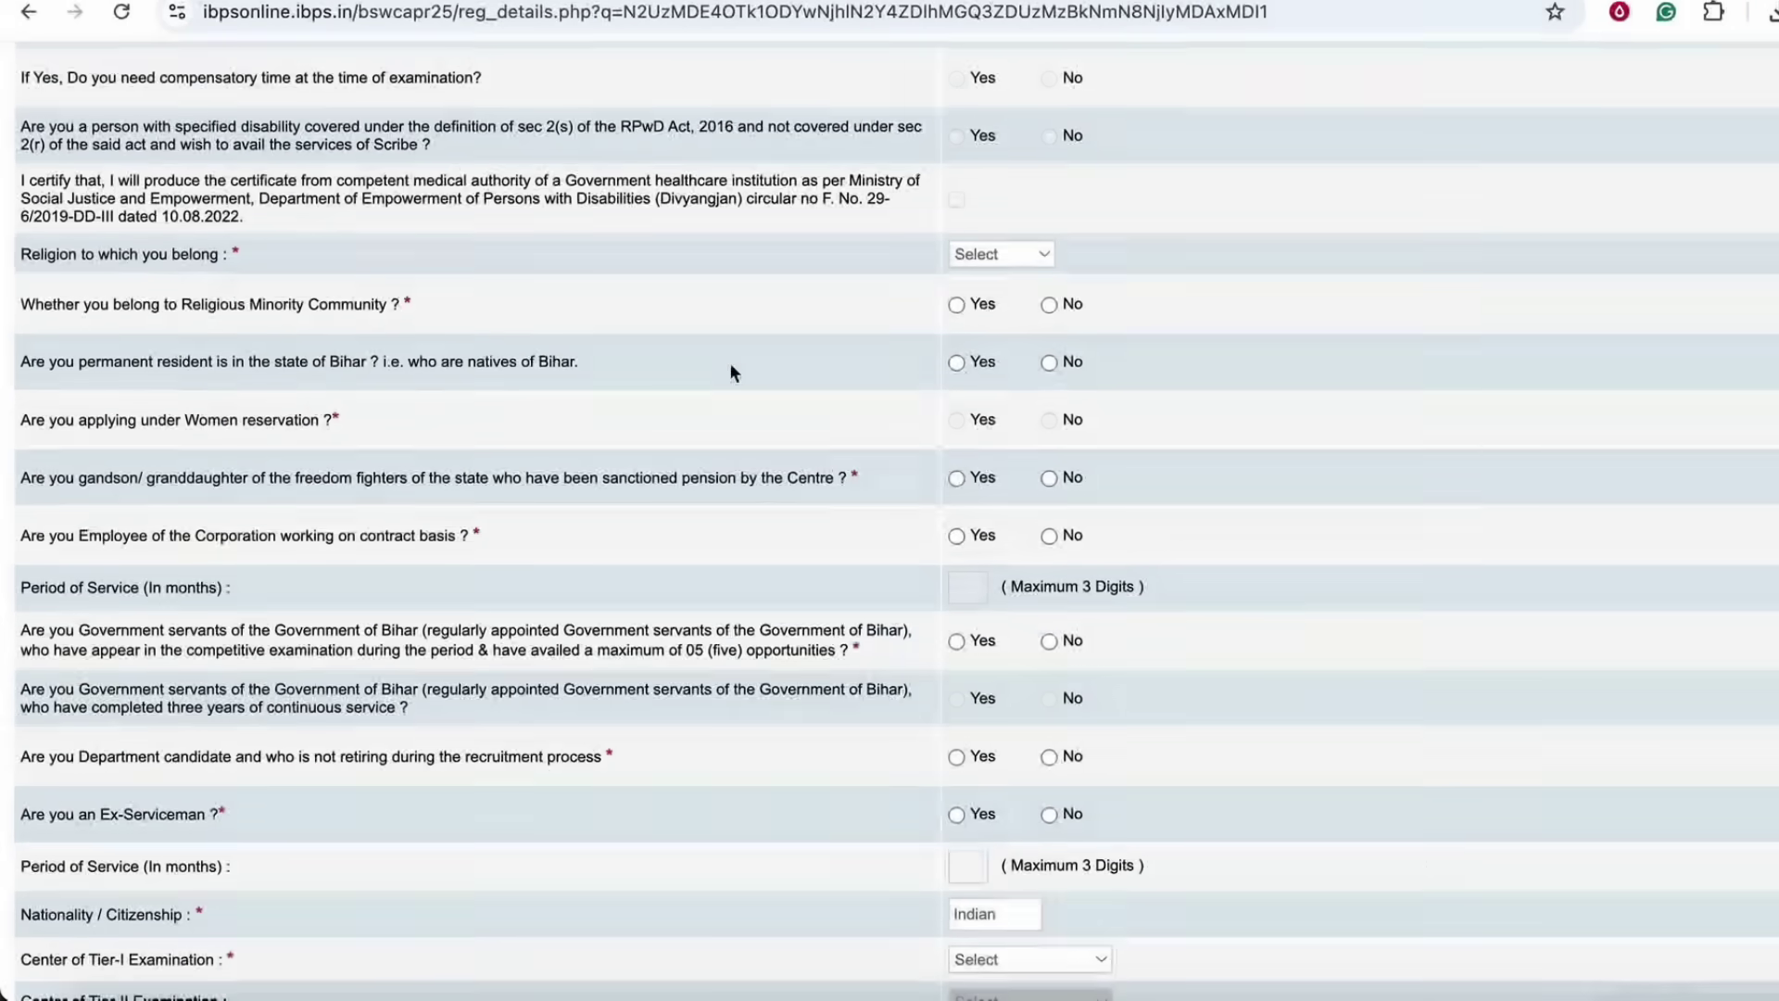
- Set the religion to Hindu and answer No for belonging to a religious minority community
click(1016, 254)
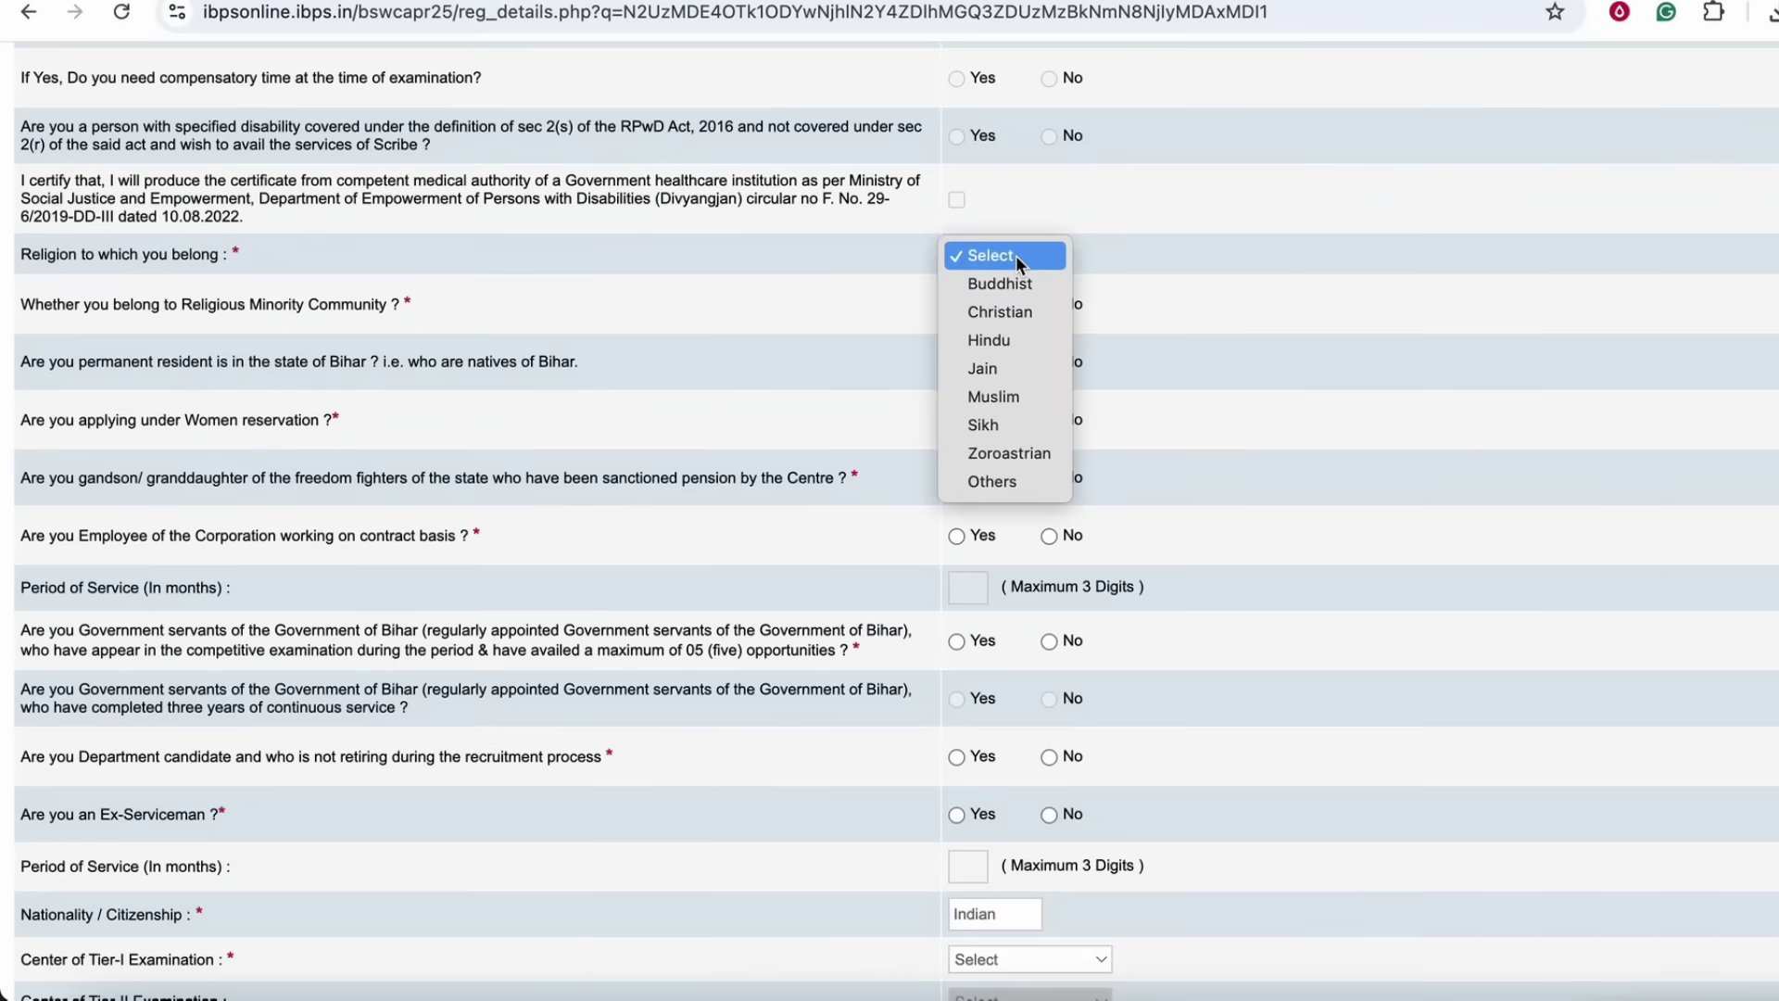
click(992, 341)
click(270, 314)
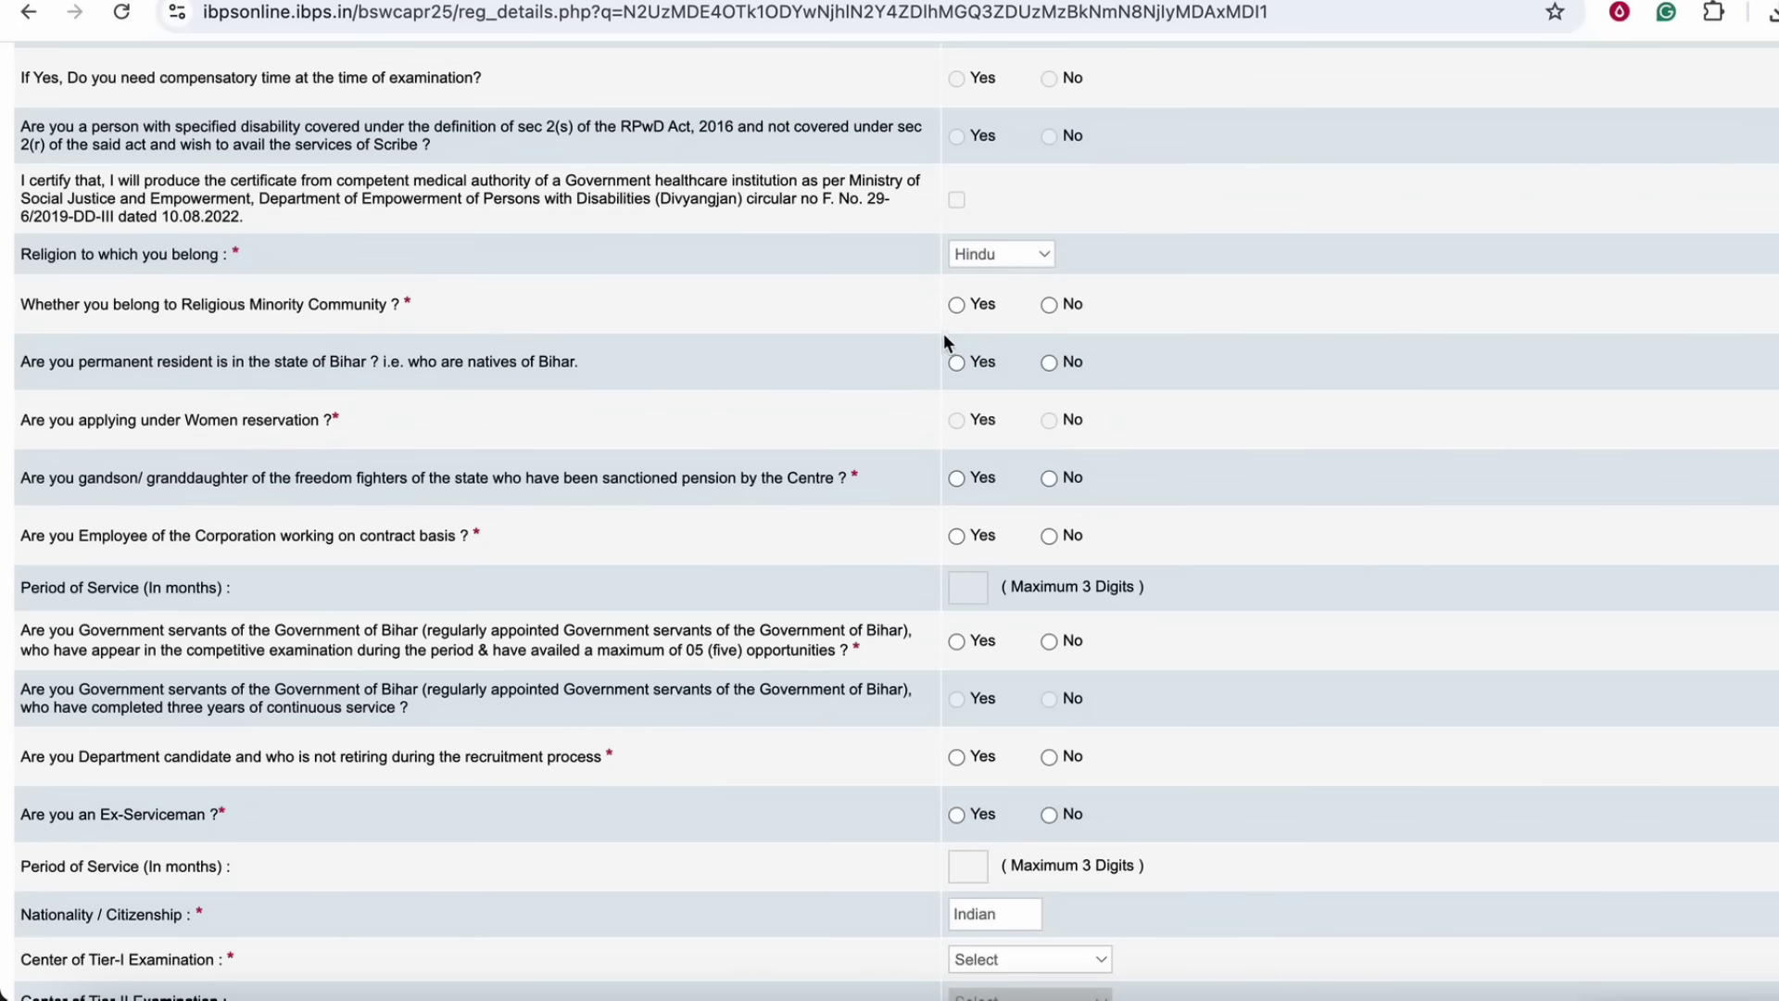
click(957, 307)
click(1051, 307)
- Test the No answer for Bihar permanent residency, dismissing the category alerts, and set the answer to Yes
click(1049, 362)
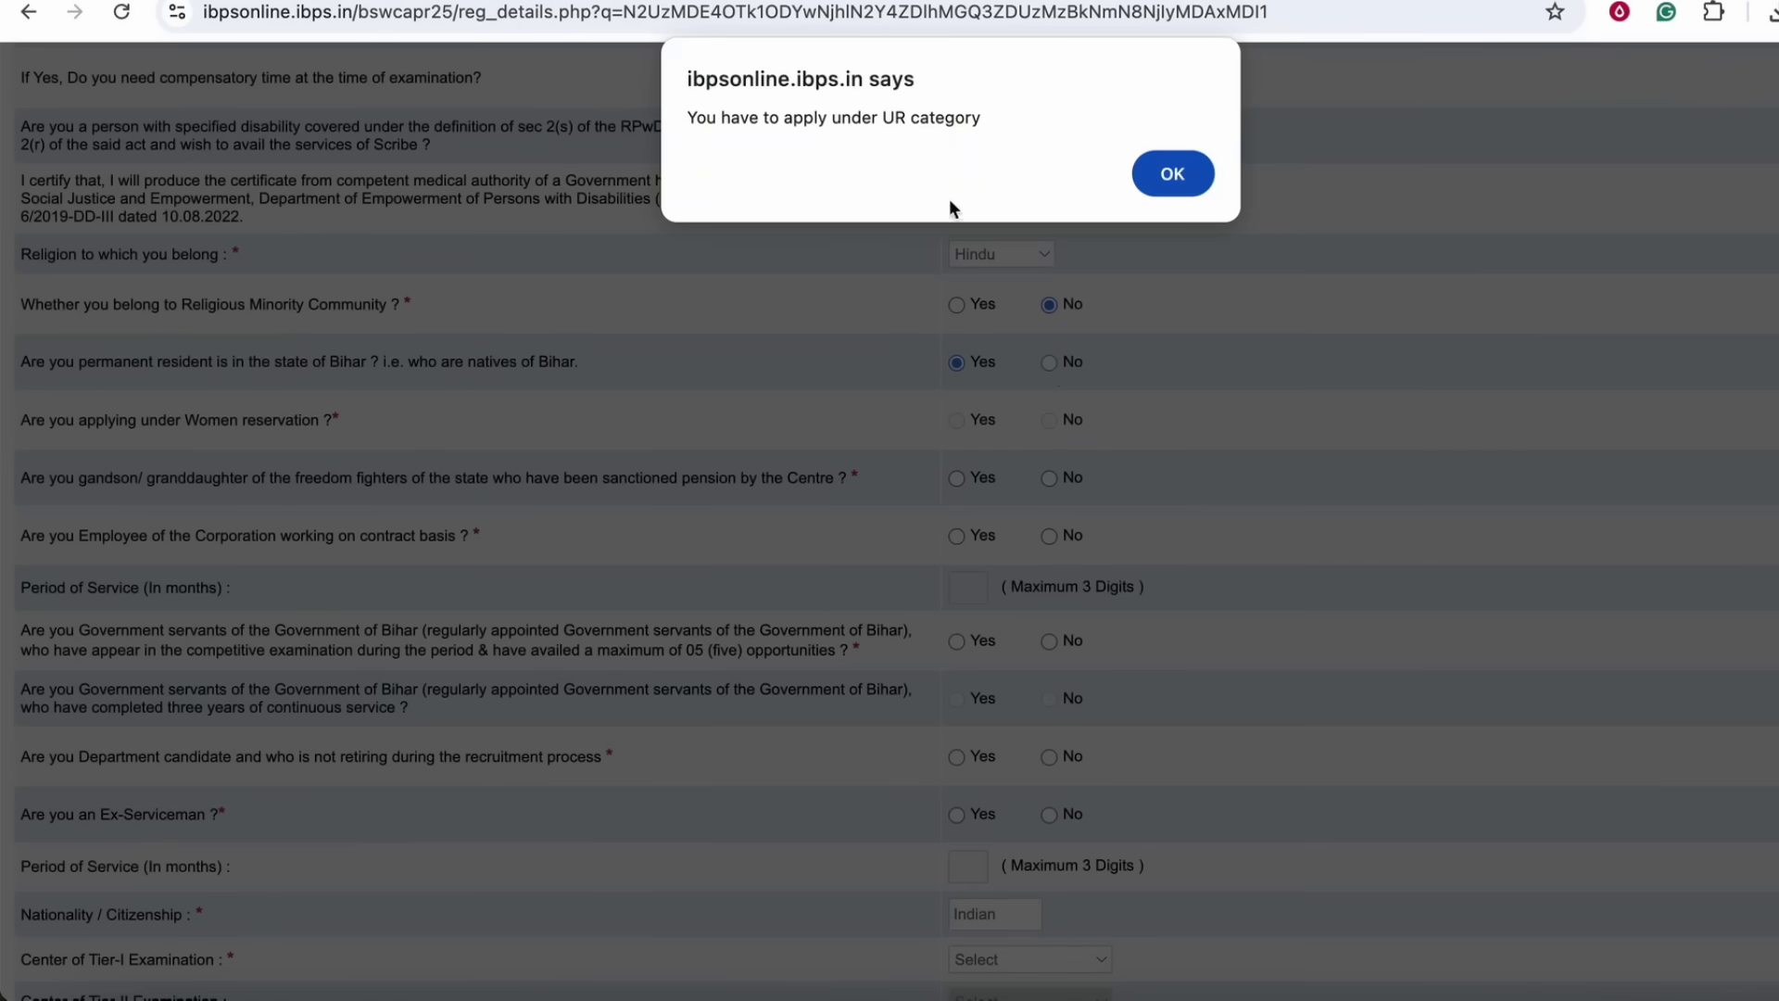
drag(842, 128, 1017, 135)
click(1173, 174)
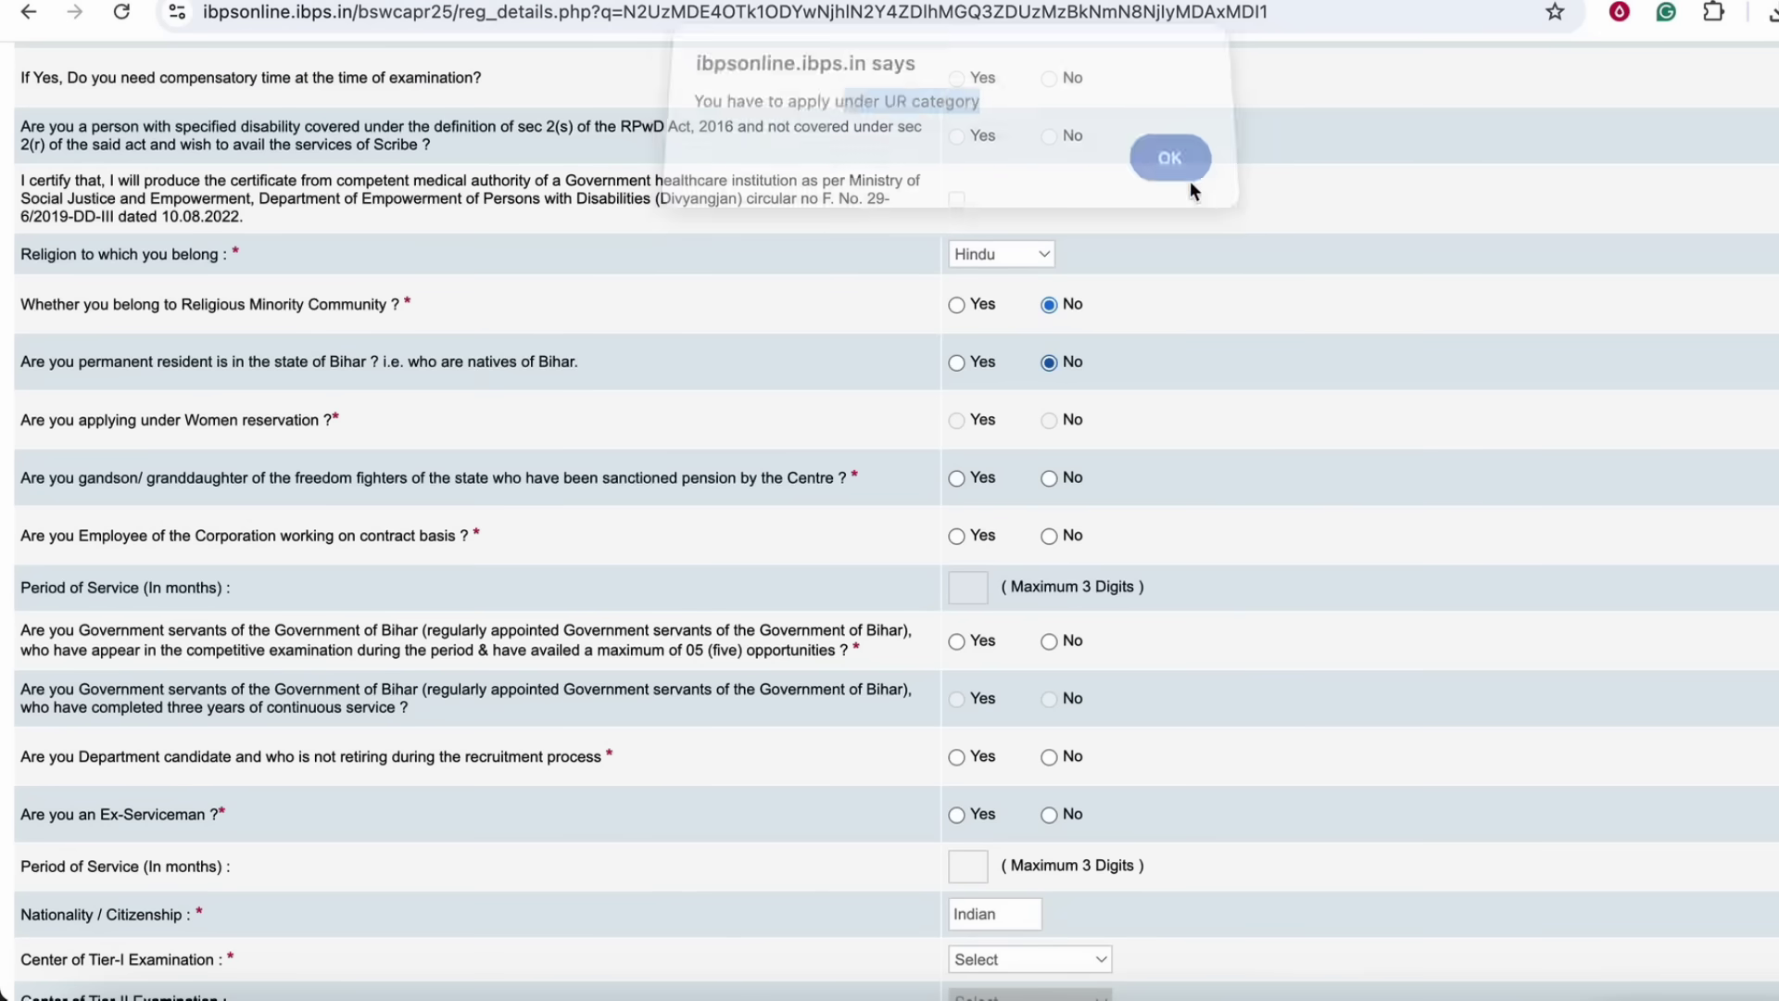
click(956, 362)
click(1049, 364)
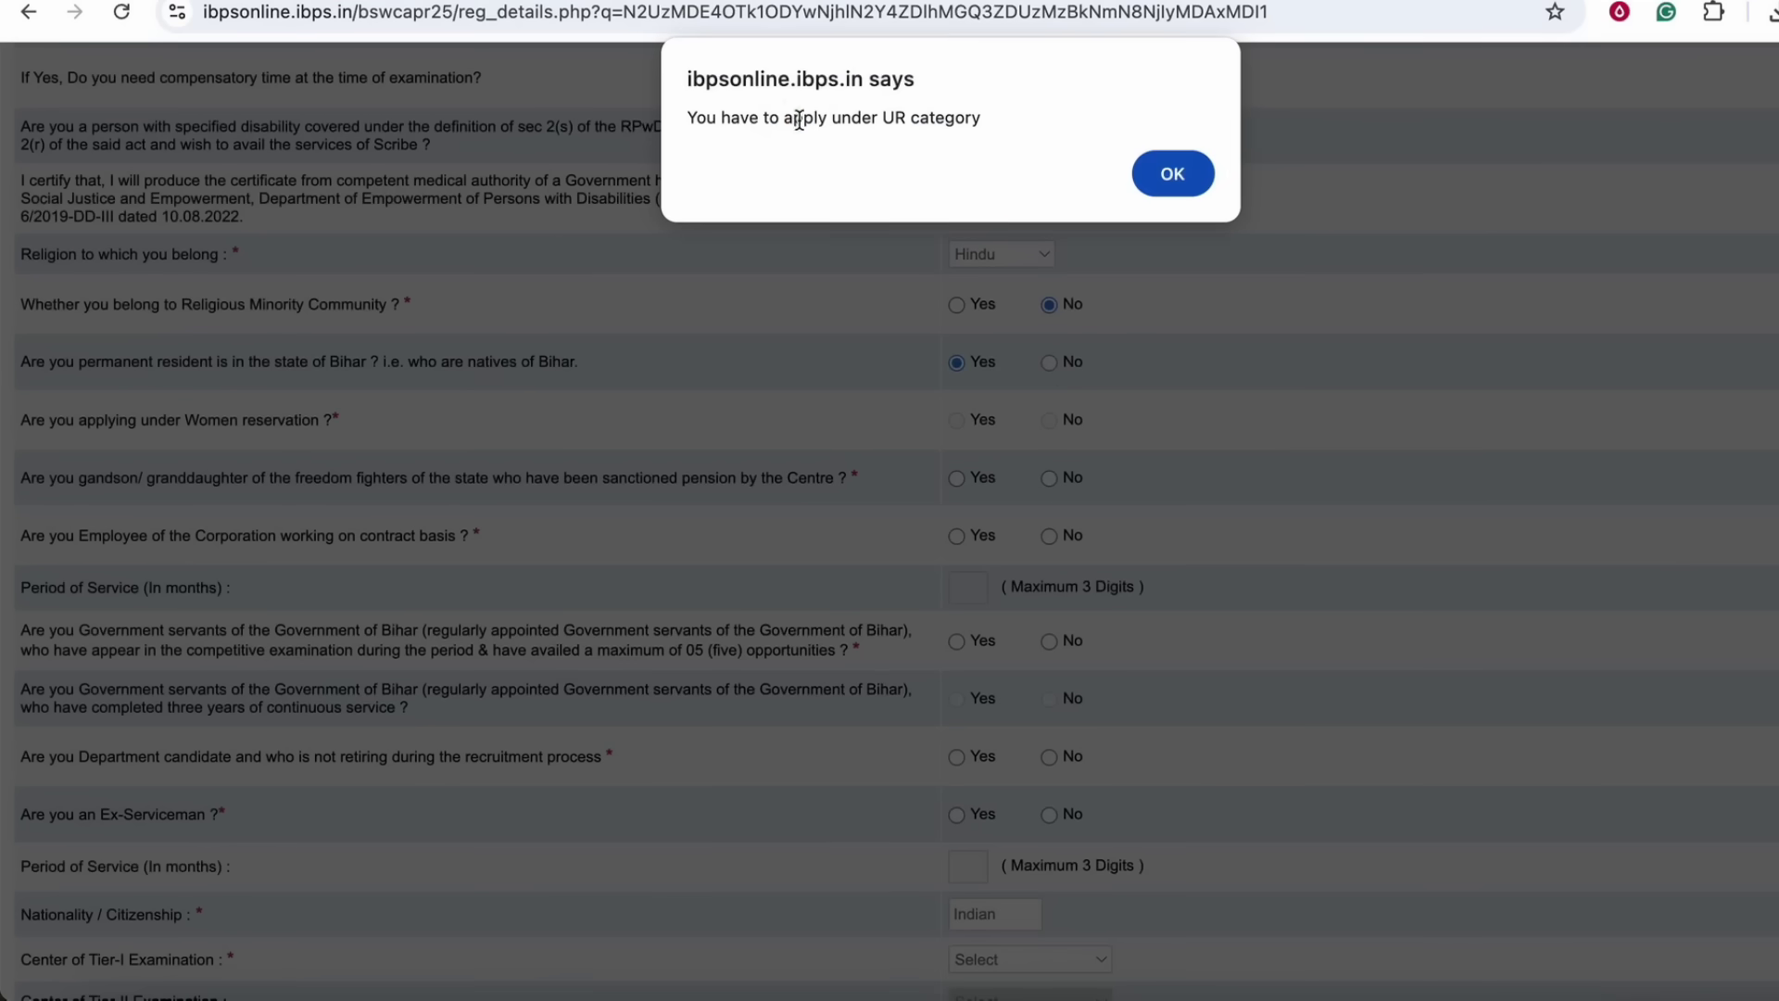
drag(786, 119, 881, 119)
click(1167, 176)
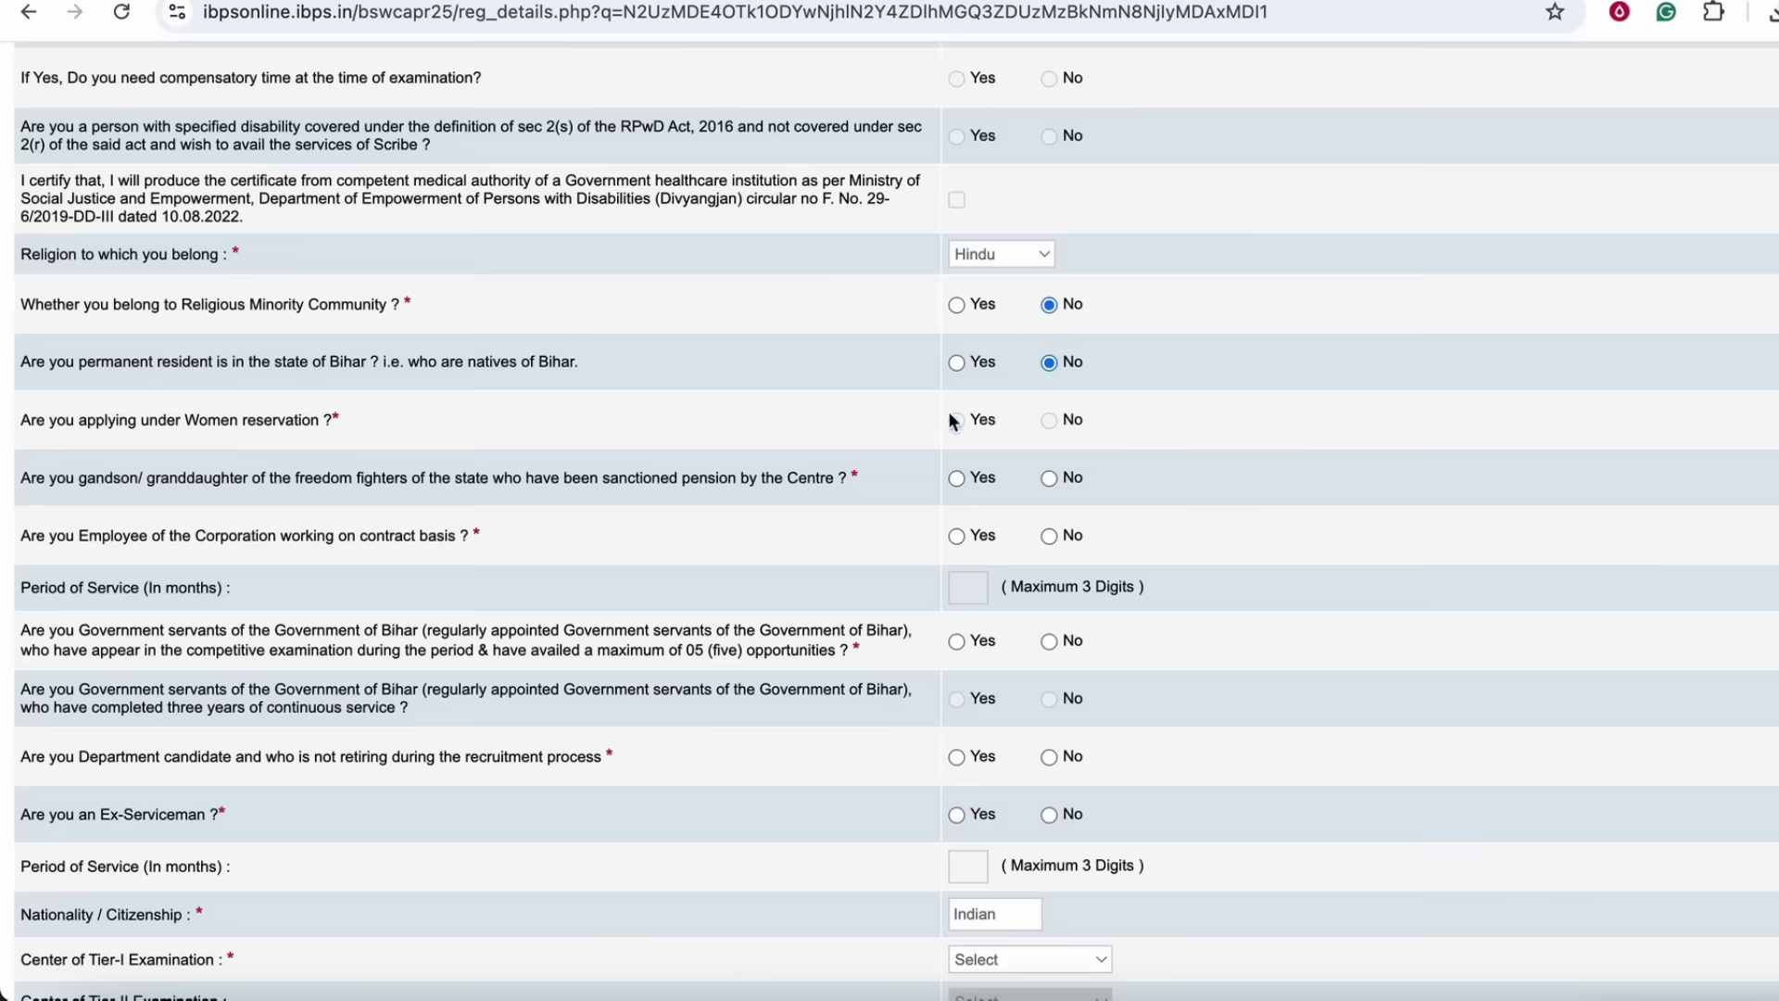
click(957, 365)
- Answer No for freedom fighter's grandchild, contract employee, Bihar government servant, department candidate and ex-serviceman
scroll(1196, 300, down, 5)
scroll(1193, 302, up, 12)
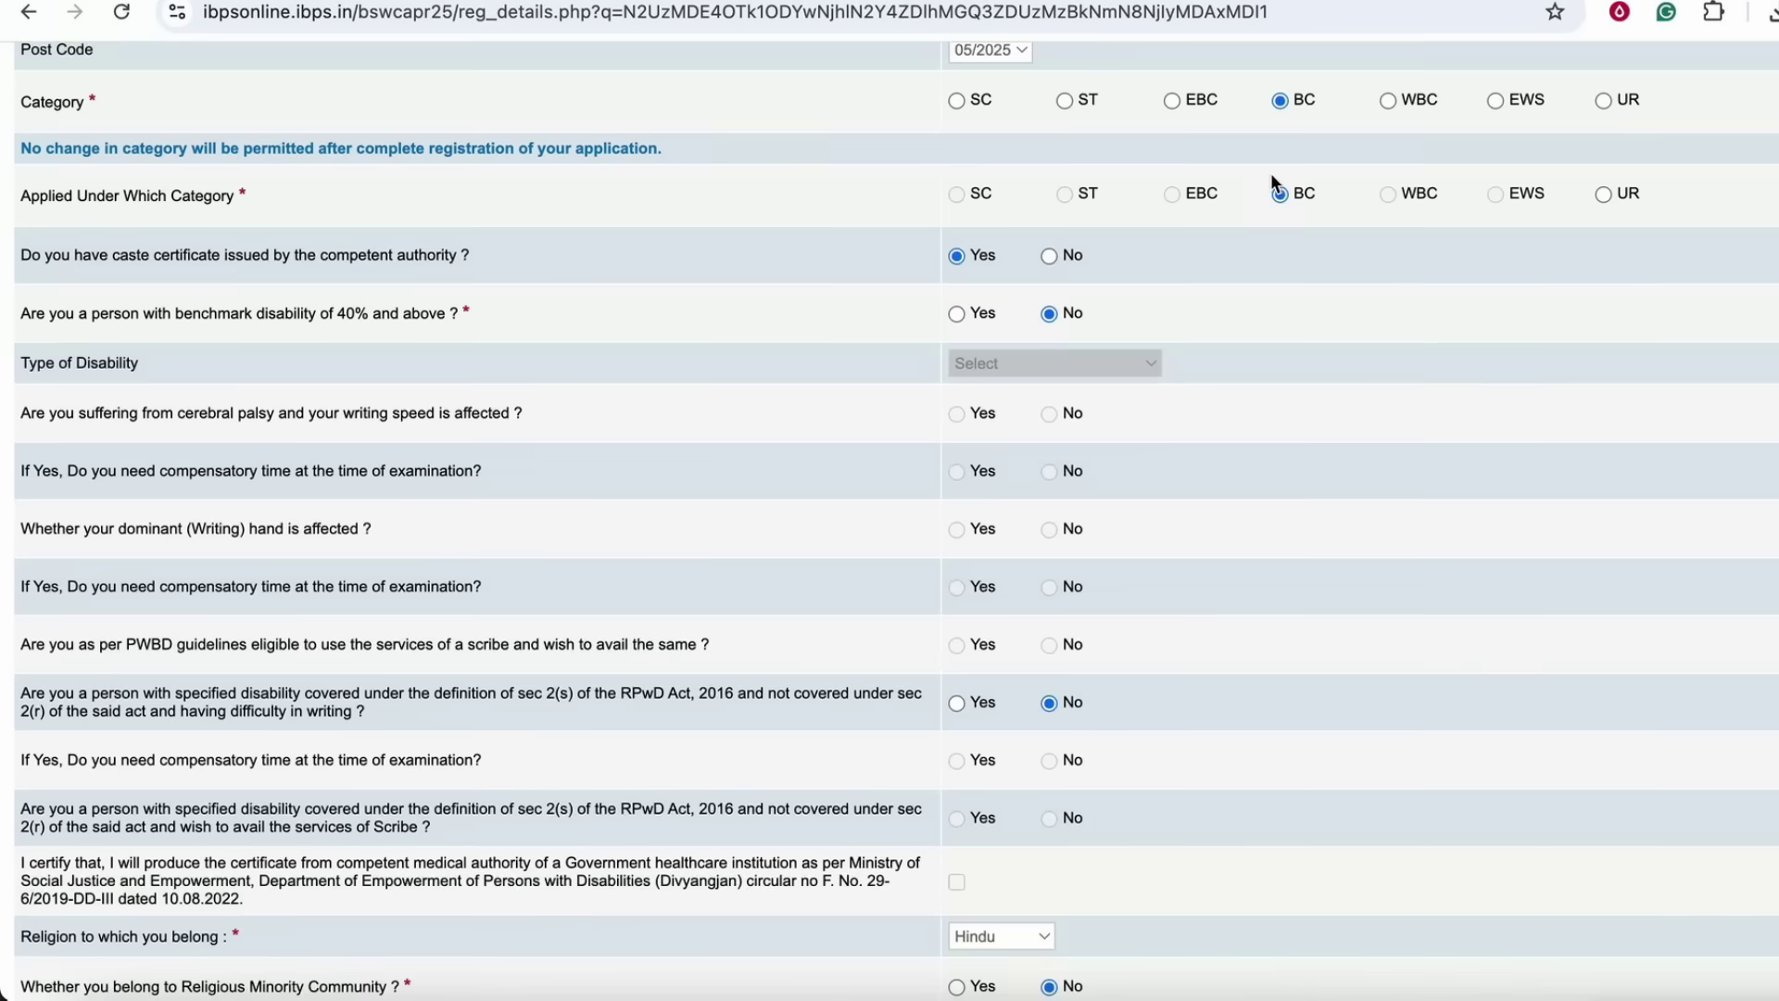
scroll(1169, 370, down, 8)
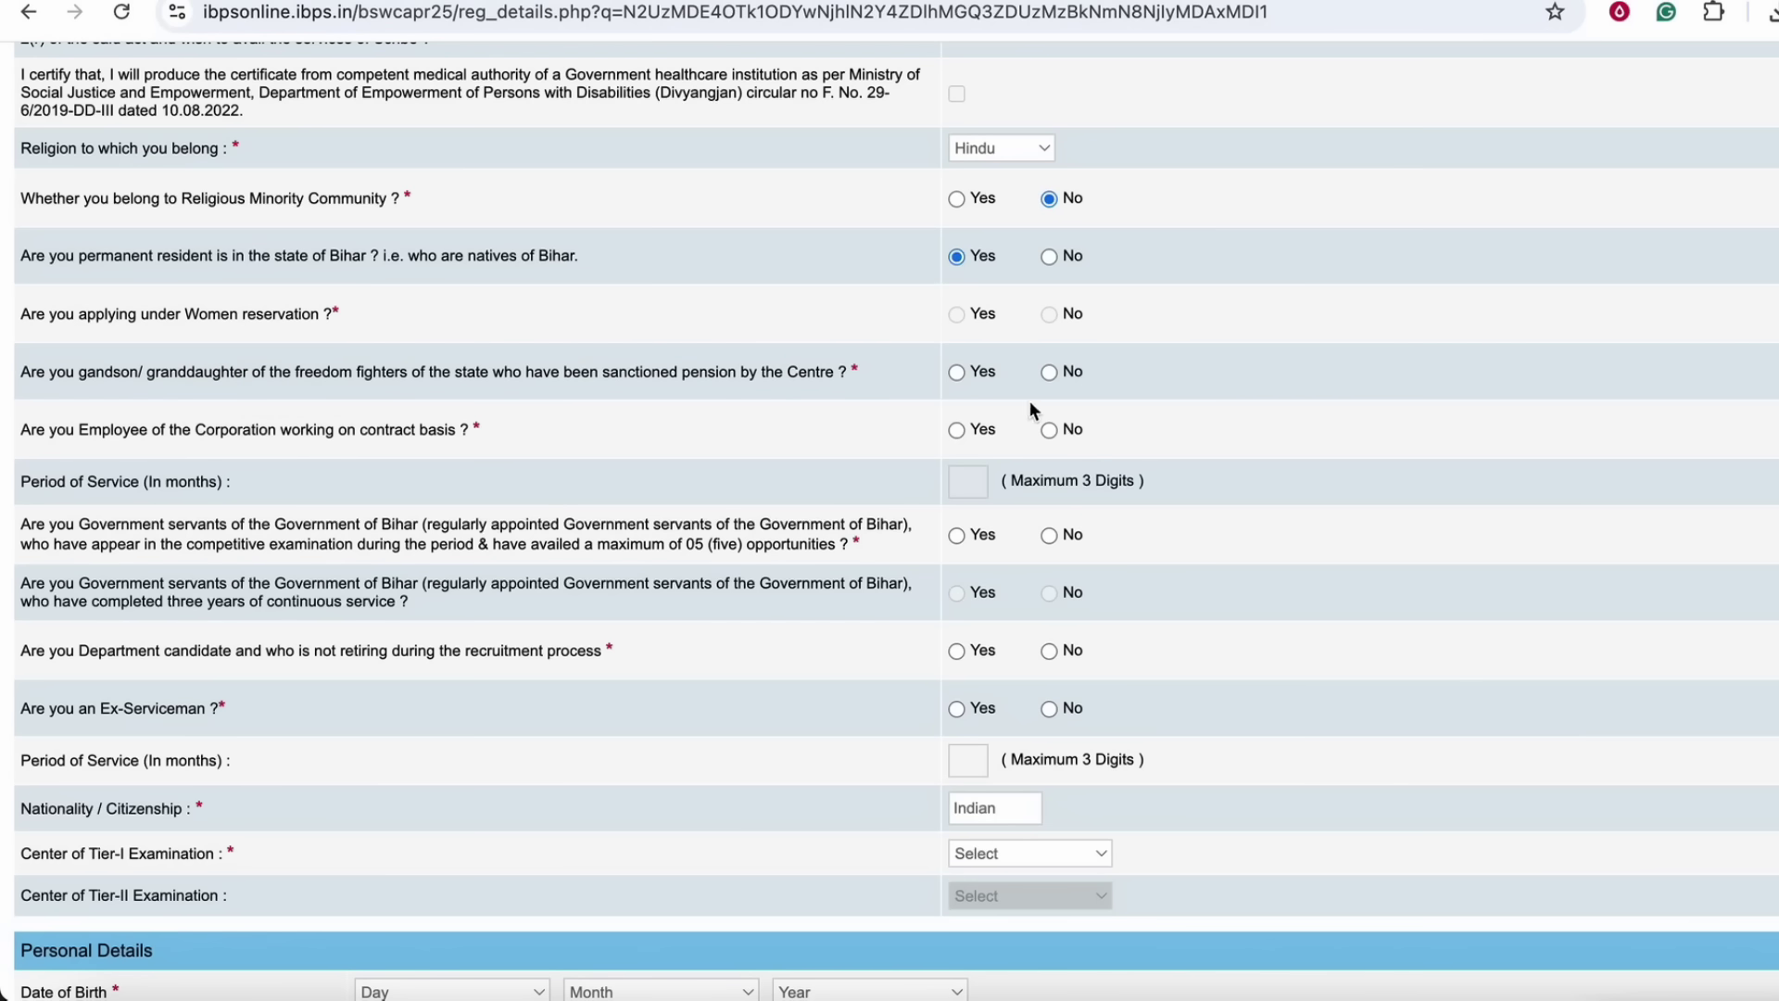
click(1049, 373)
scroll(788, 445, down, 3)
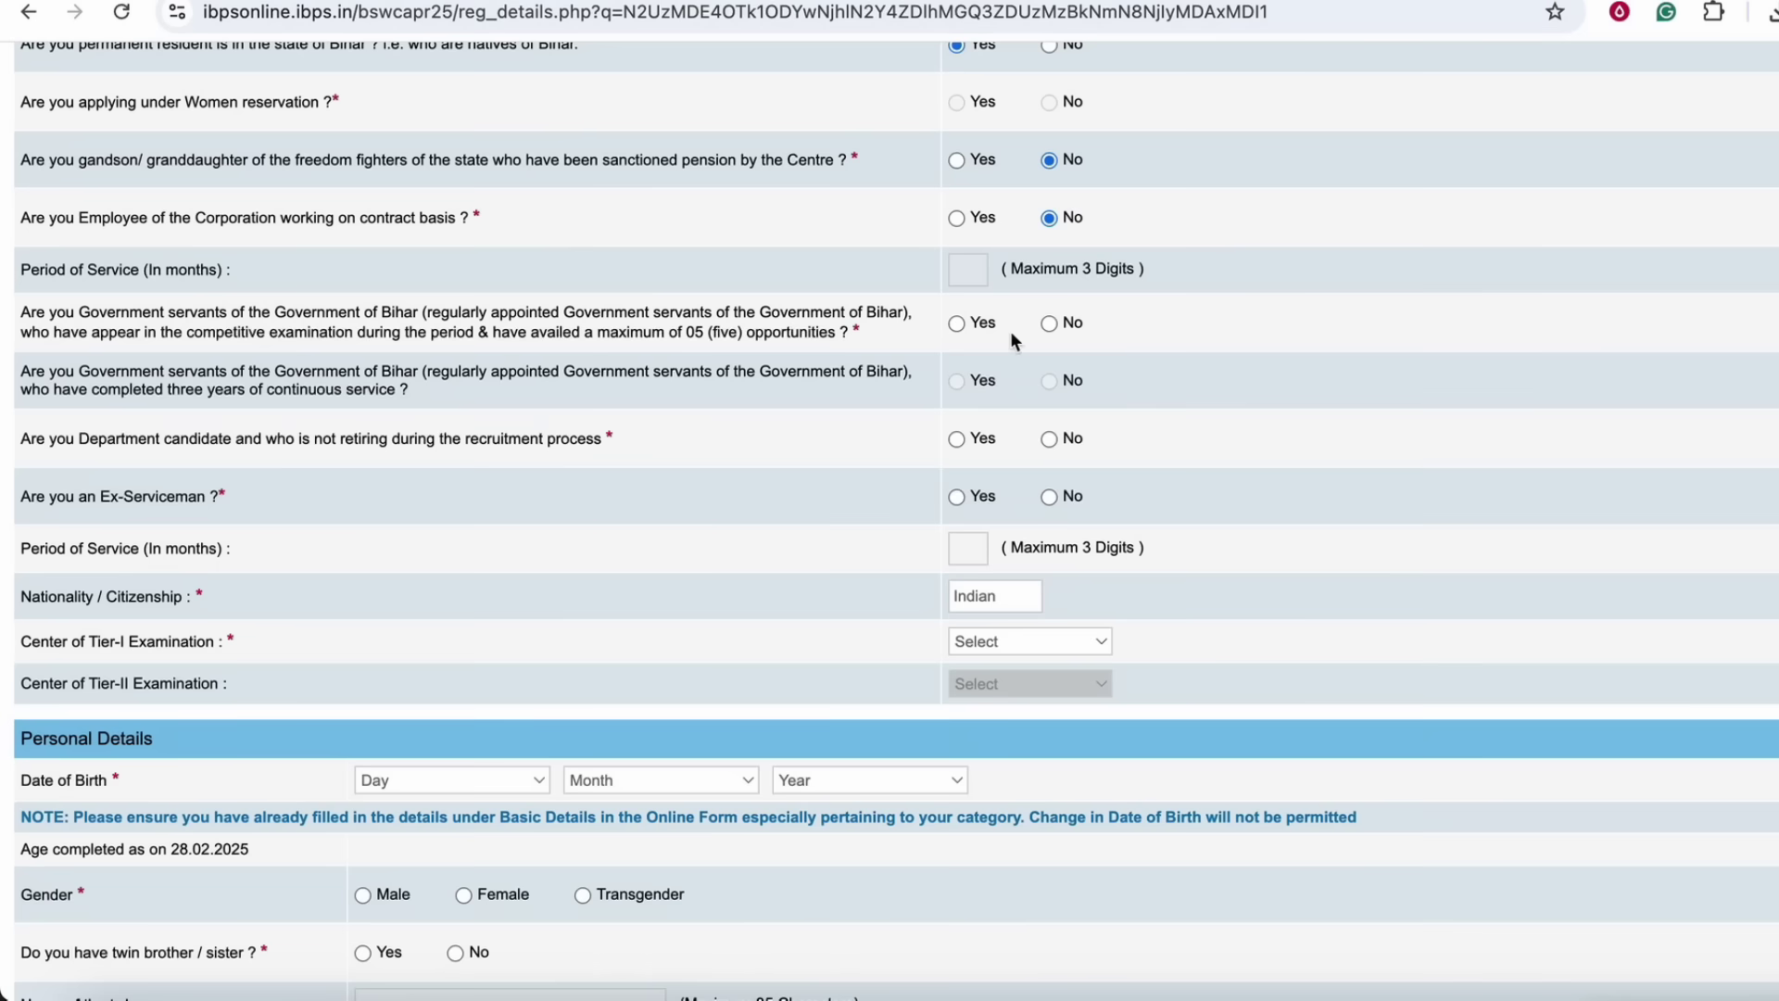
click(1048, 322)
click(510, 441)
click(280, 450)
- Choose Patna as the Tier-I examination center and look over the Personal Details fields
click(1066, 643)
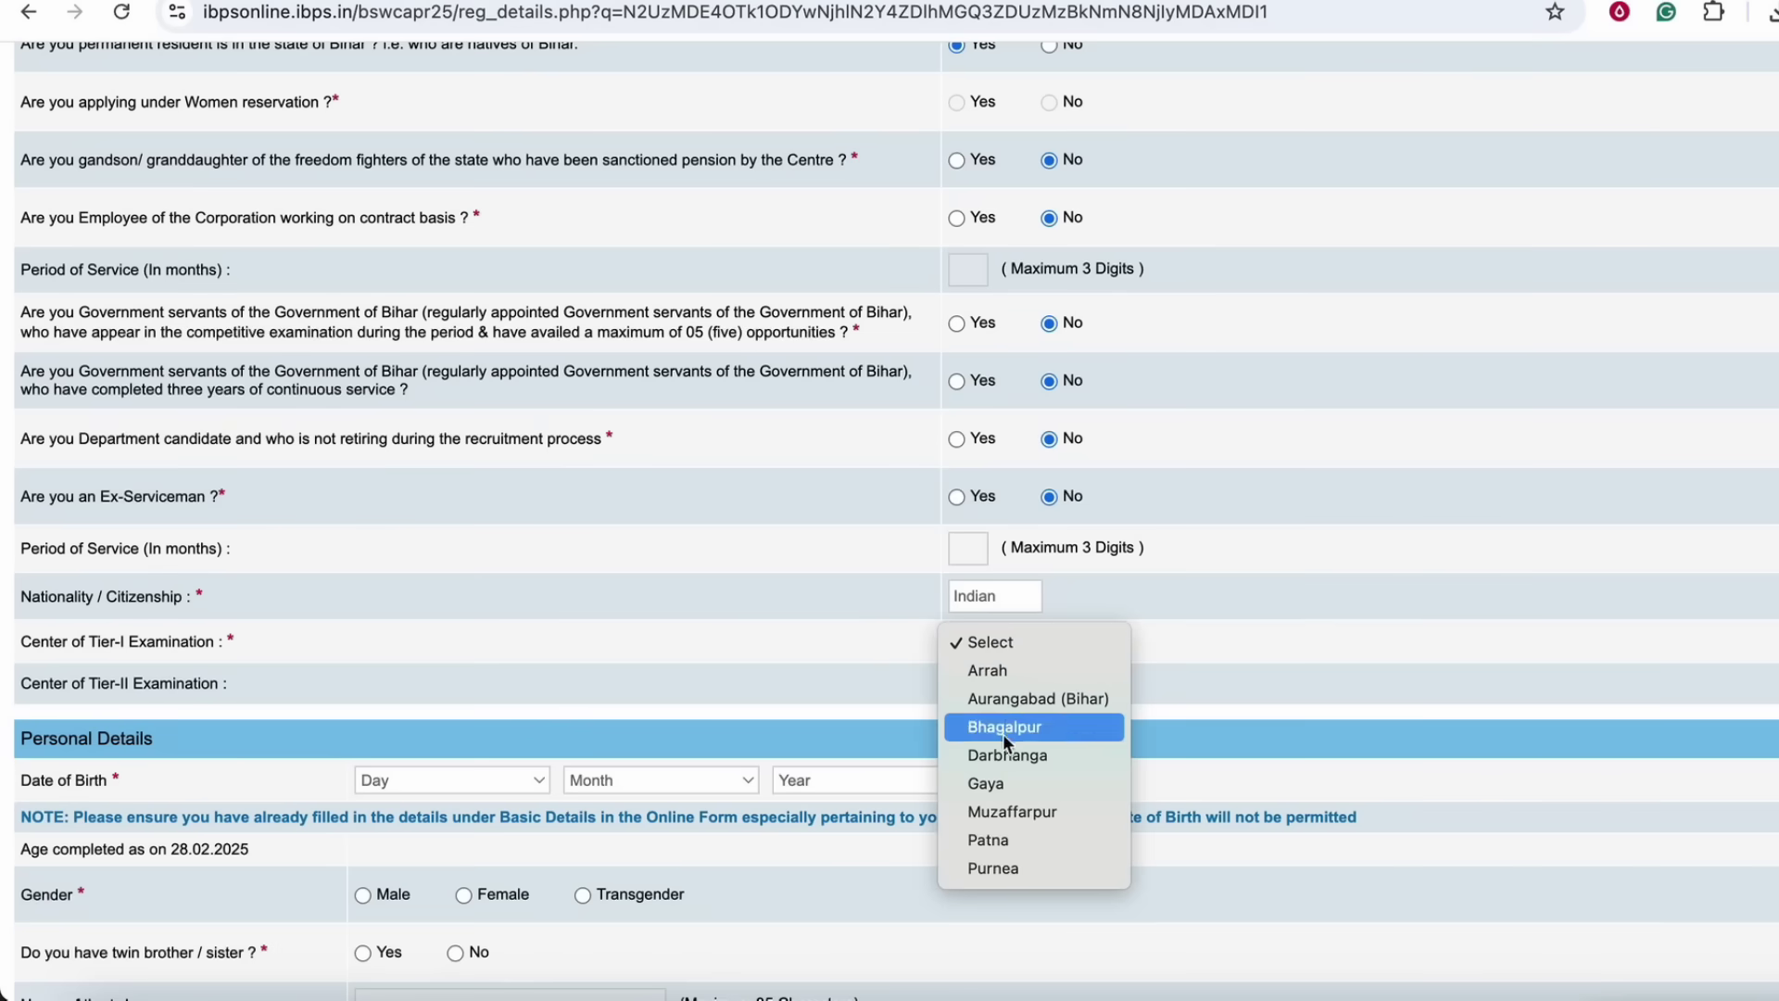
click(1002, 842)
scroll(1233, 612, down, 5)
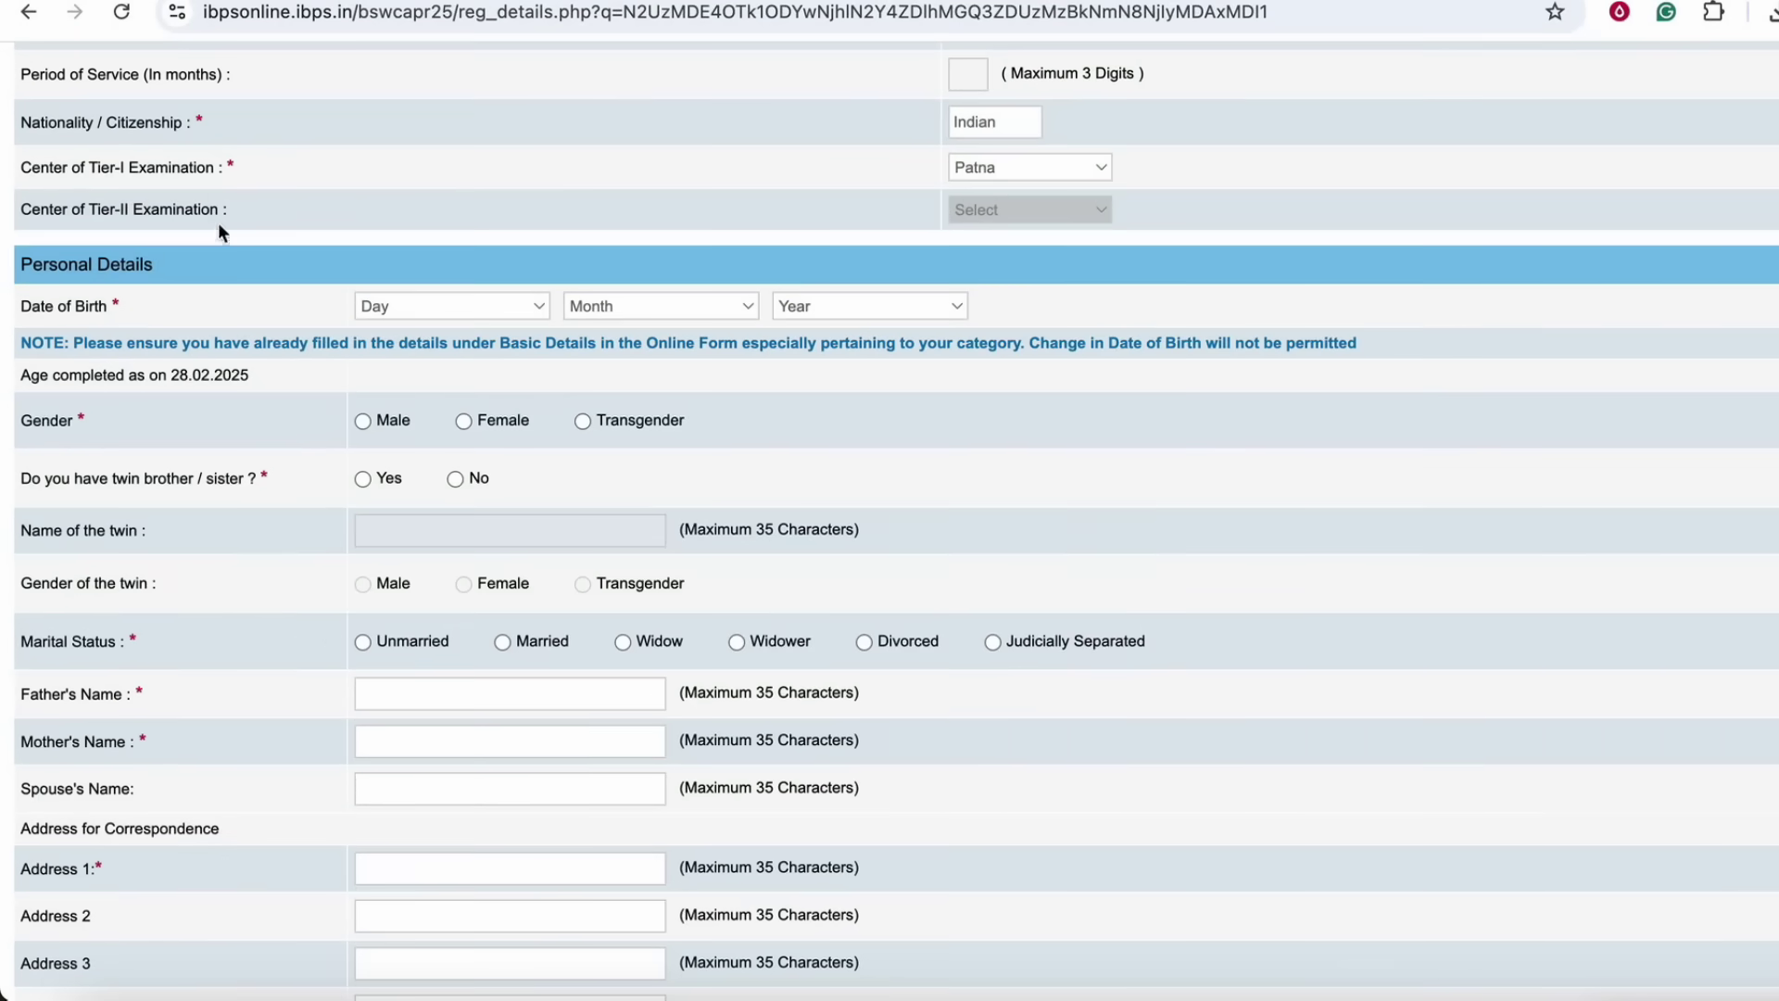
scroll(1091, 389, down, 1)
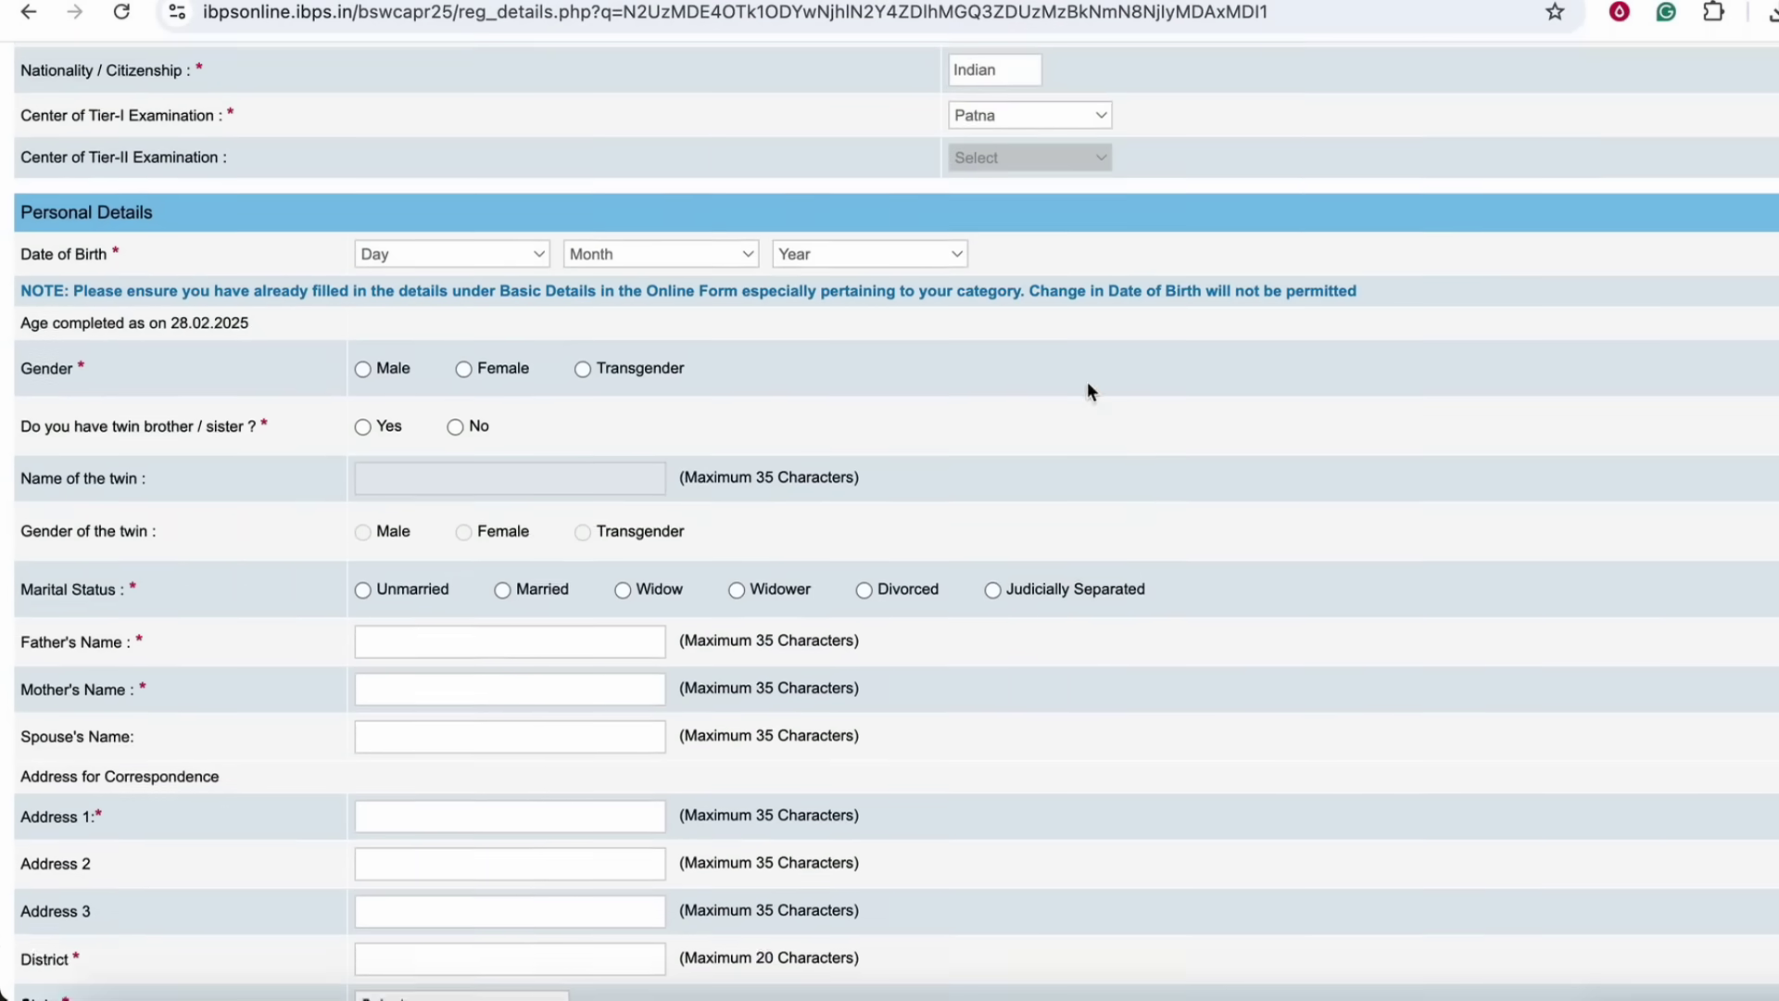
- Change the name of the post to Assistant - II Class II
scroll(1092, 389, up, 15)
scroll(1064, 452, down, 3)
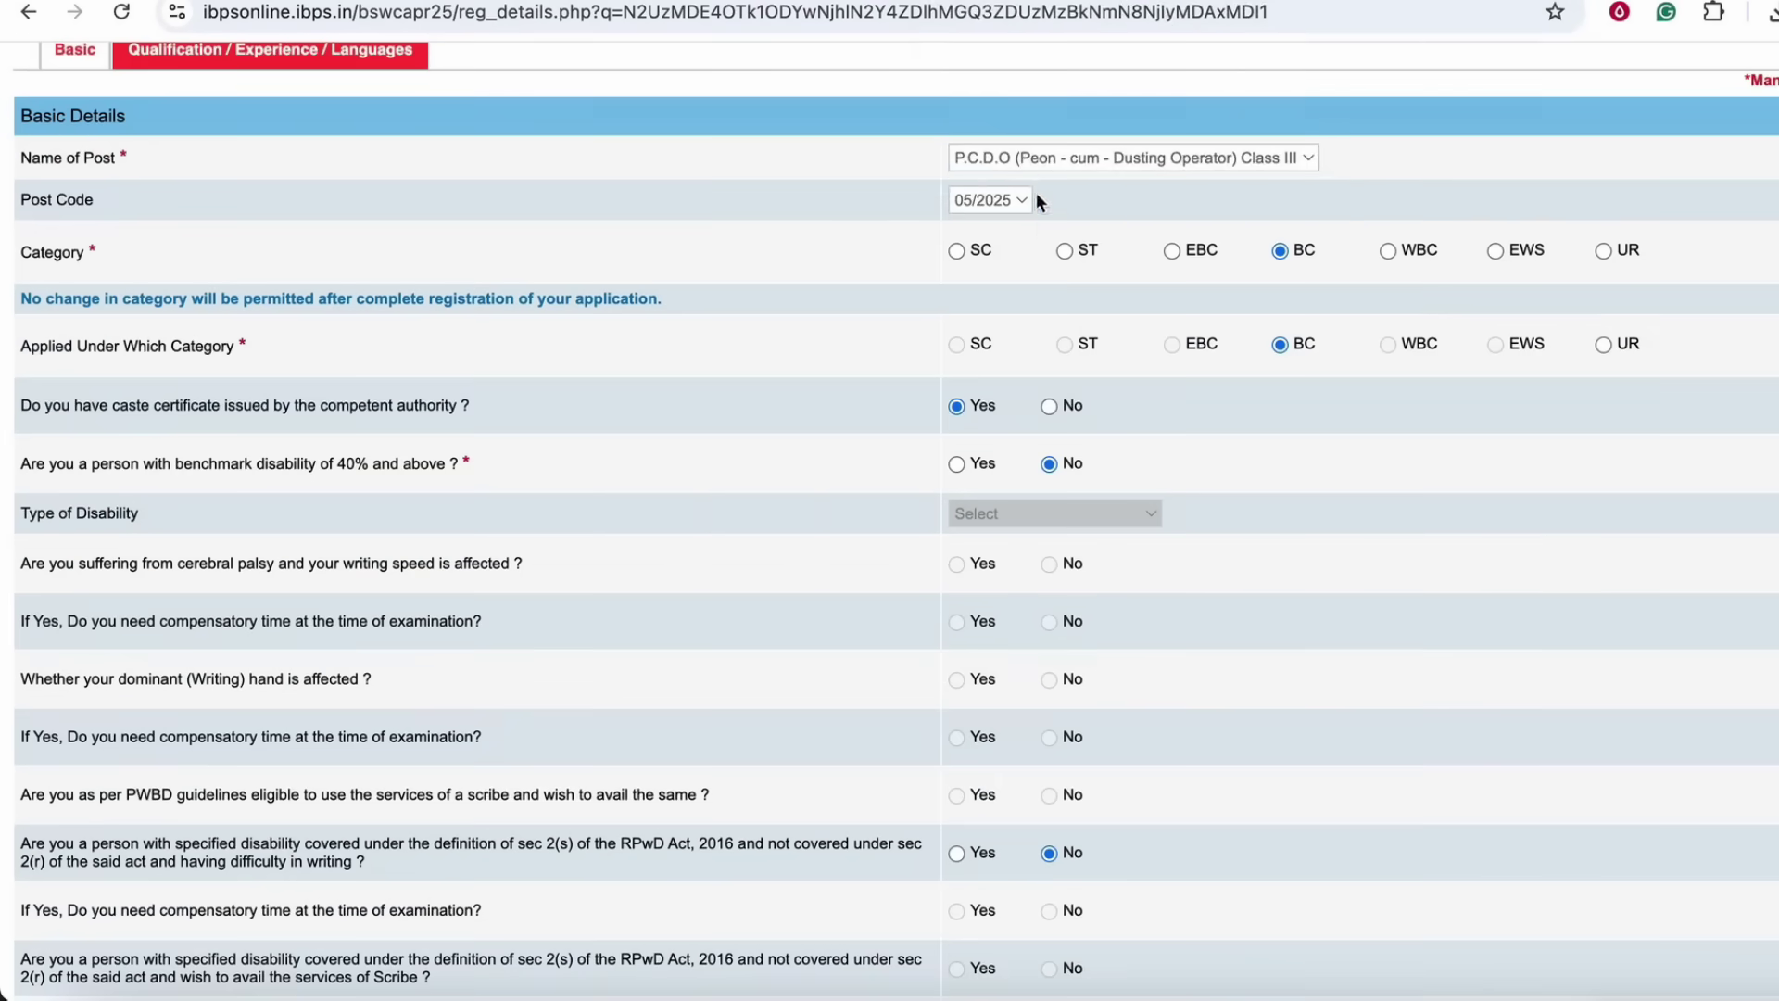
click(1025, 155)
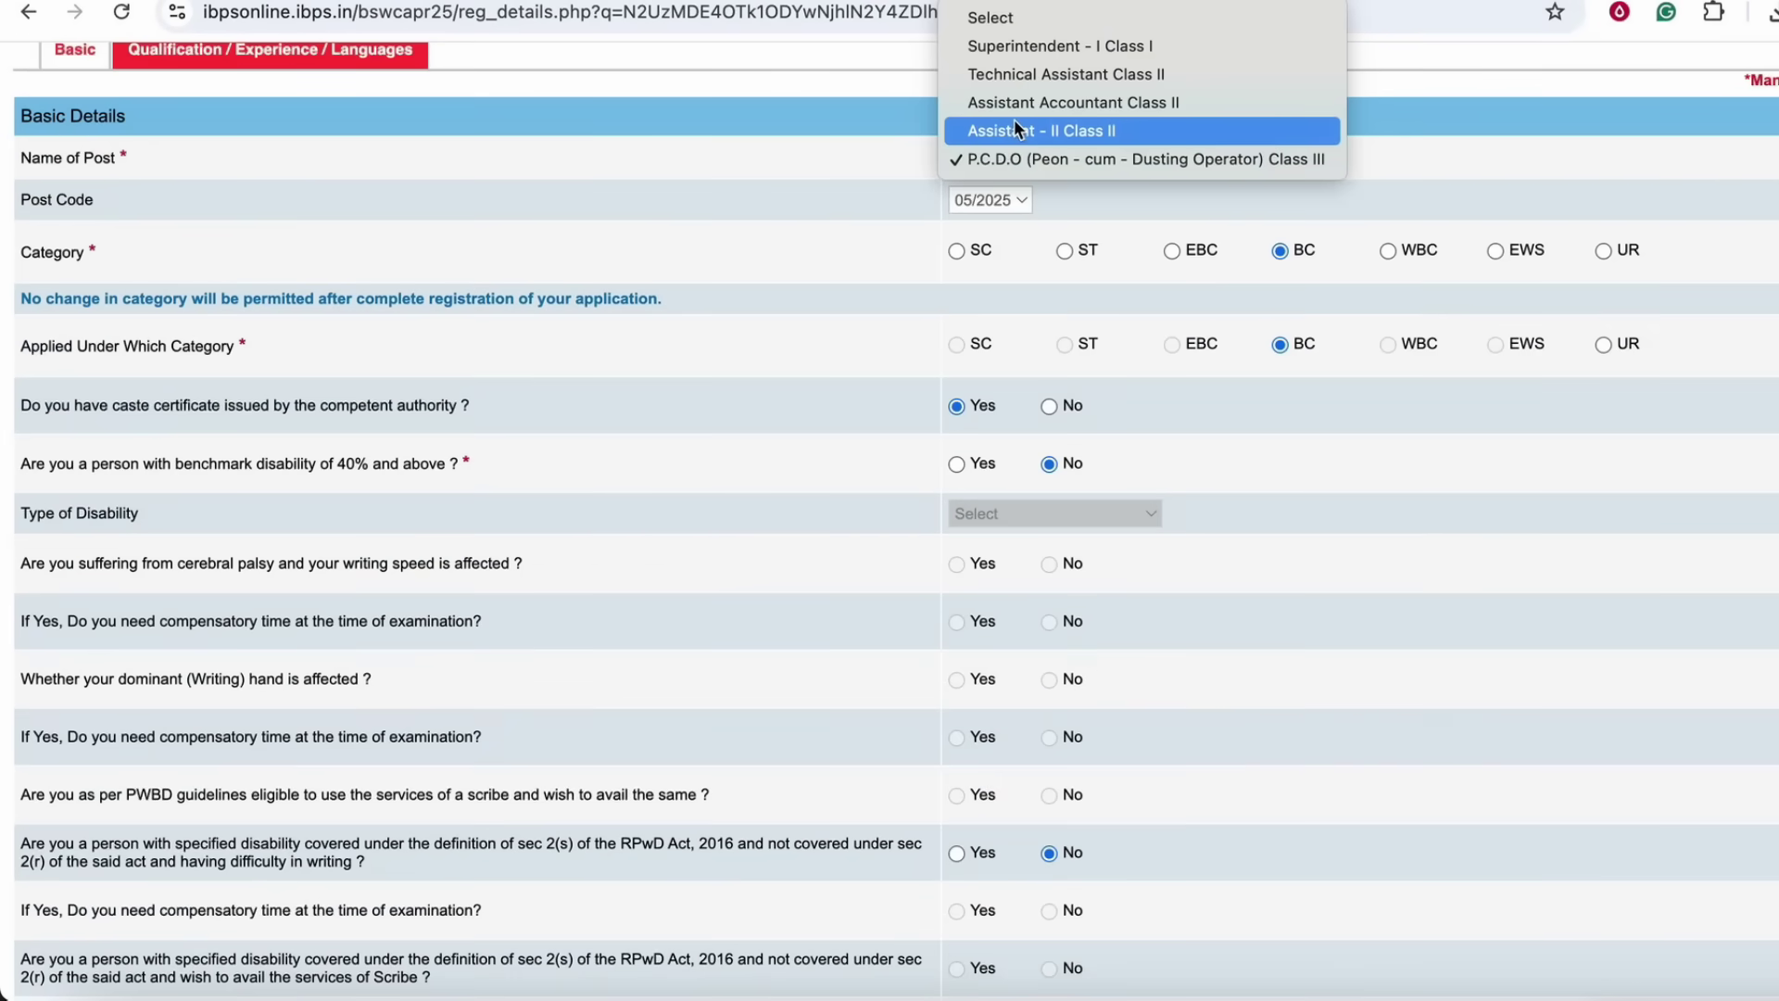
click(1023, 137)
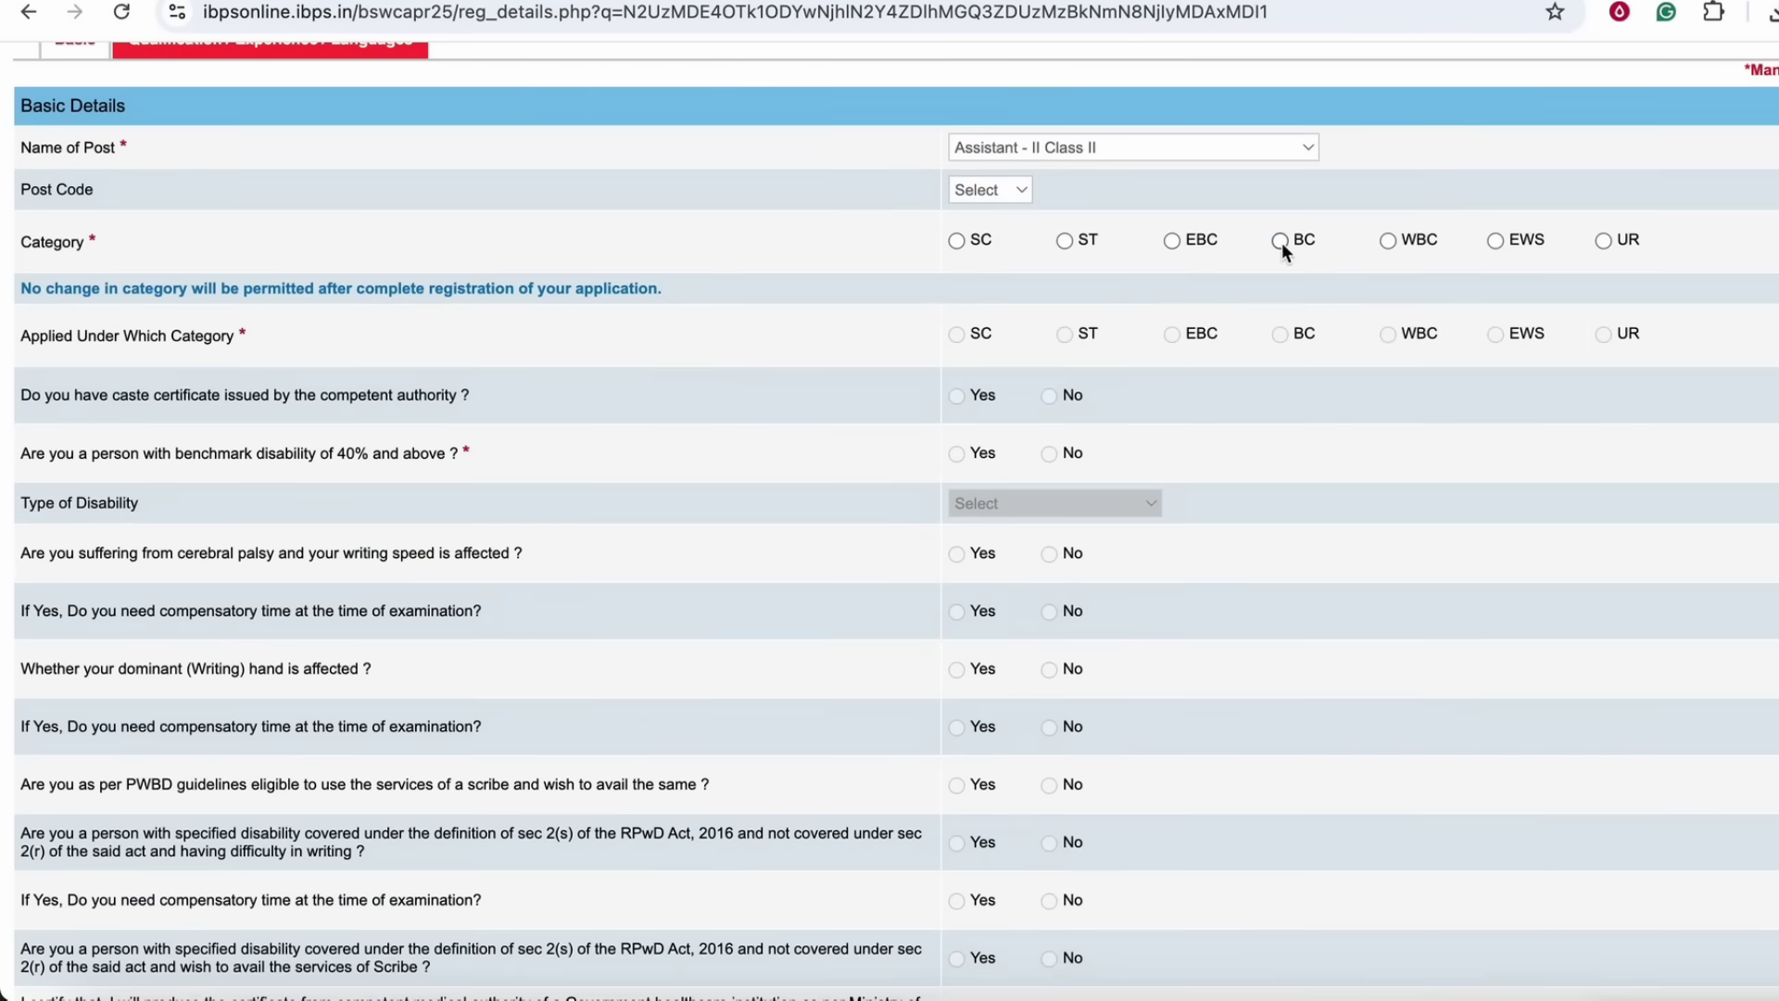
- Select BC as the category and UR as the category applied under
click(1281, 241)
click(1179, 374)
click(1604, 335)
- Choose Patna as the Tier-II examination center
scroll(1057, 369, down, 10)
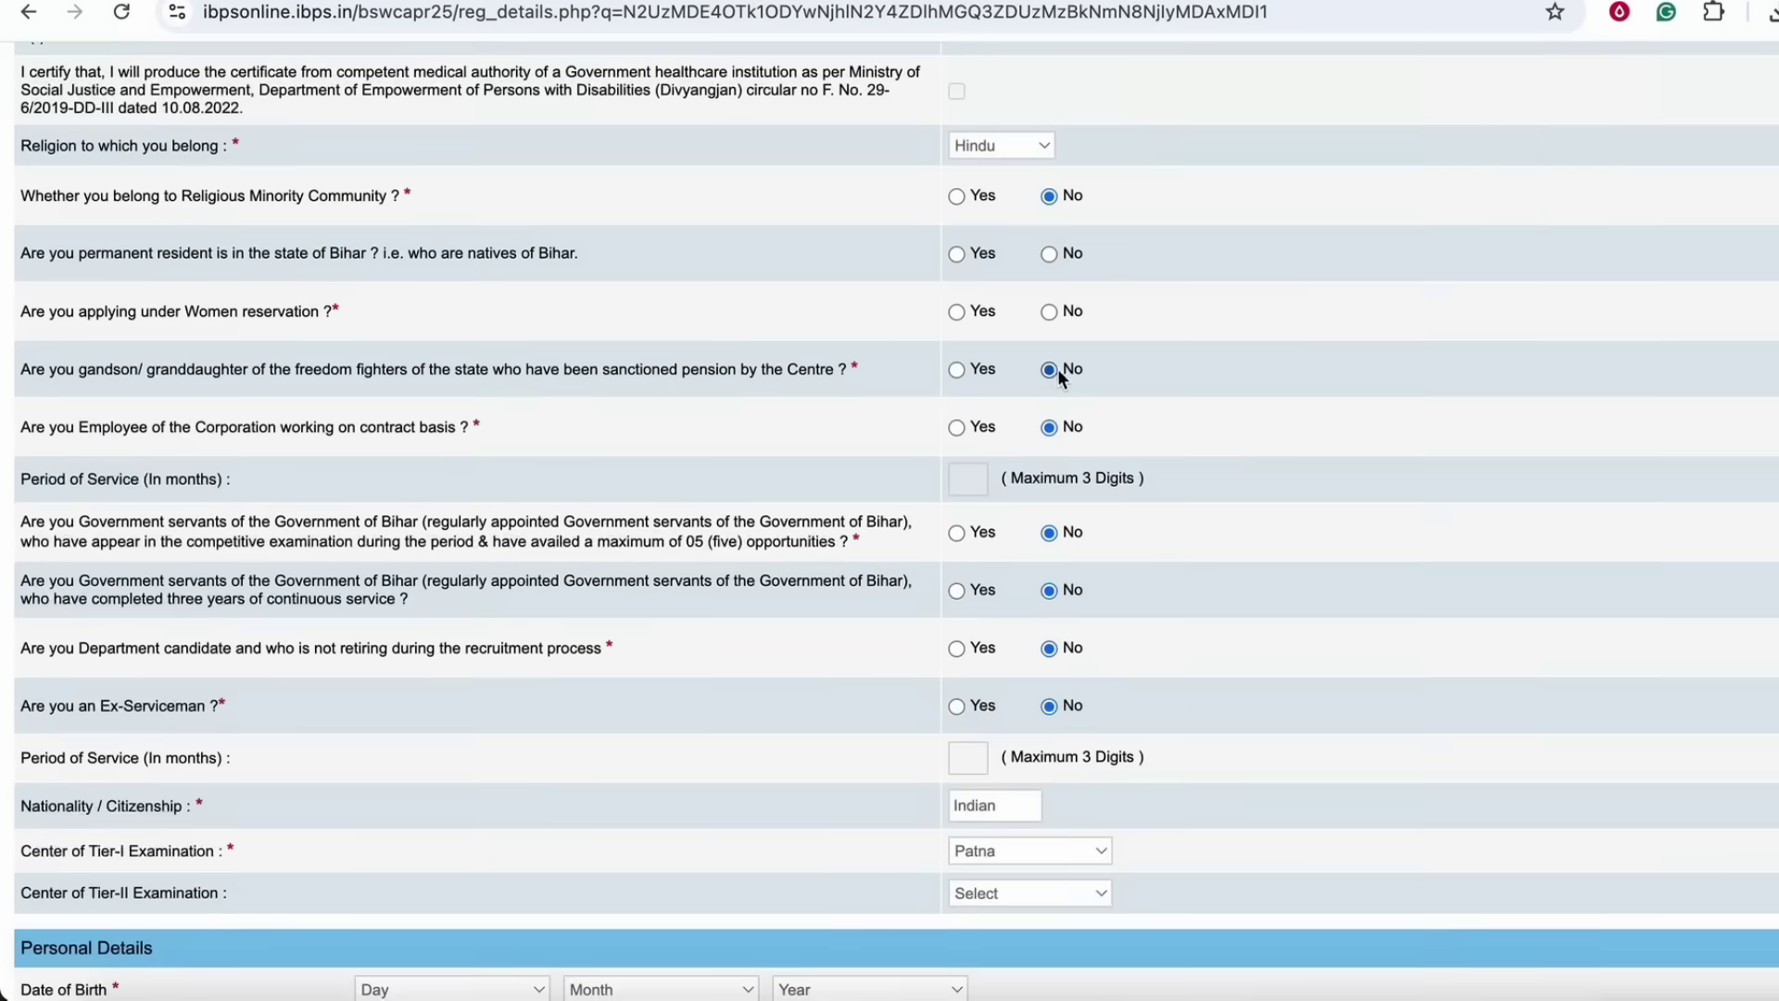
scroll(1075, 398, down, 5)
click(1036, 488)
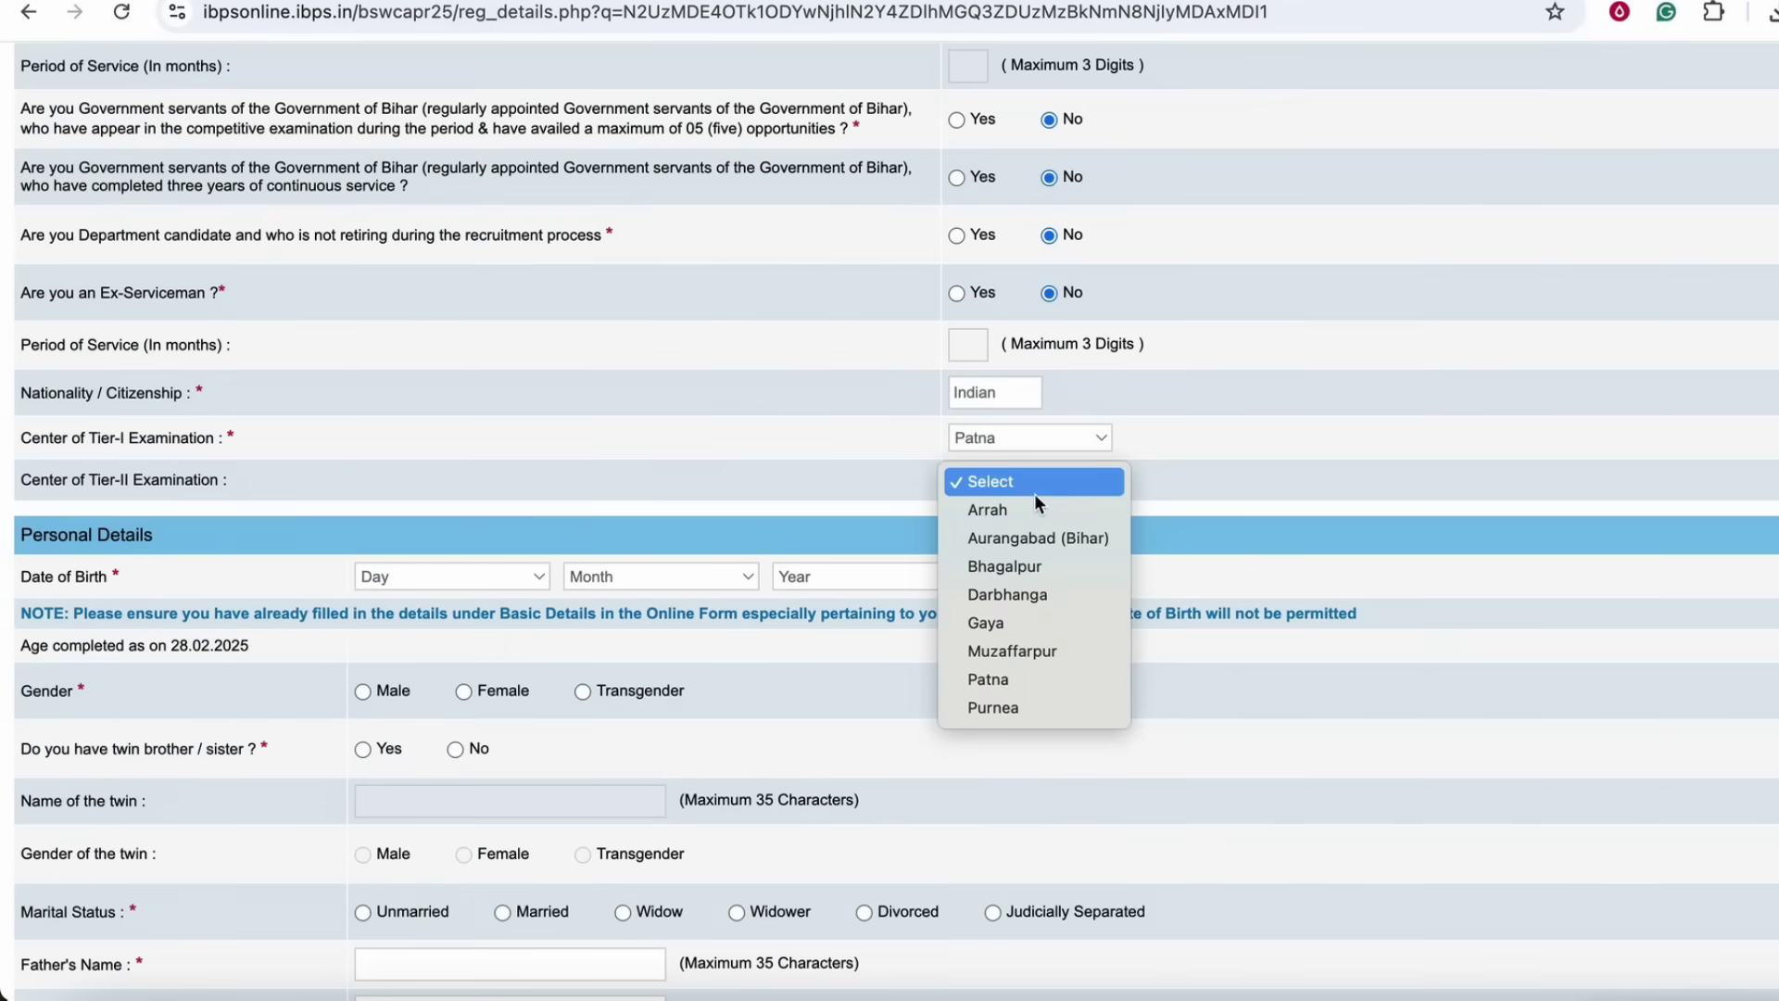
click(993, 681)
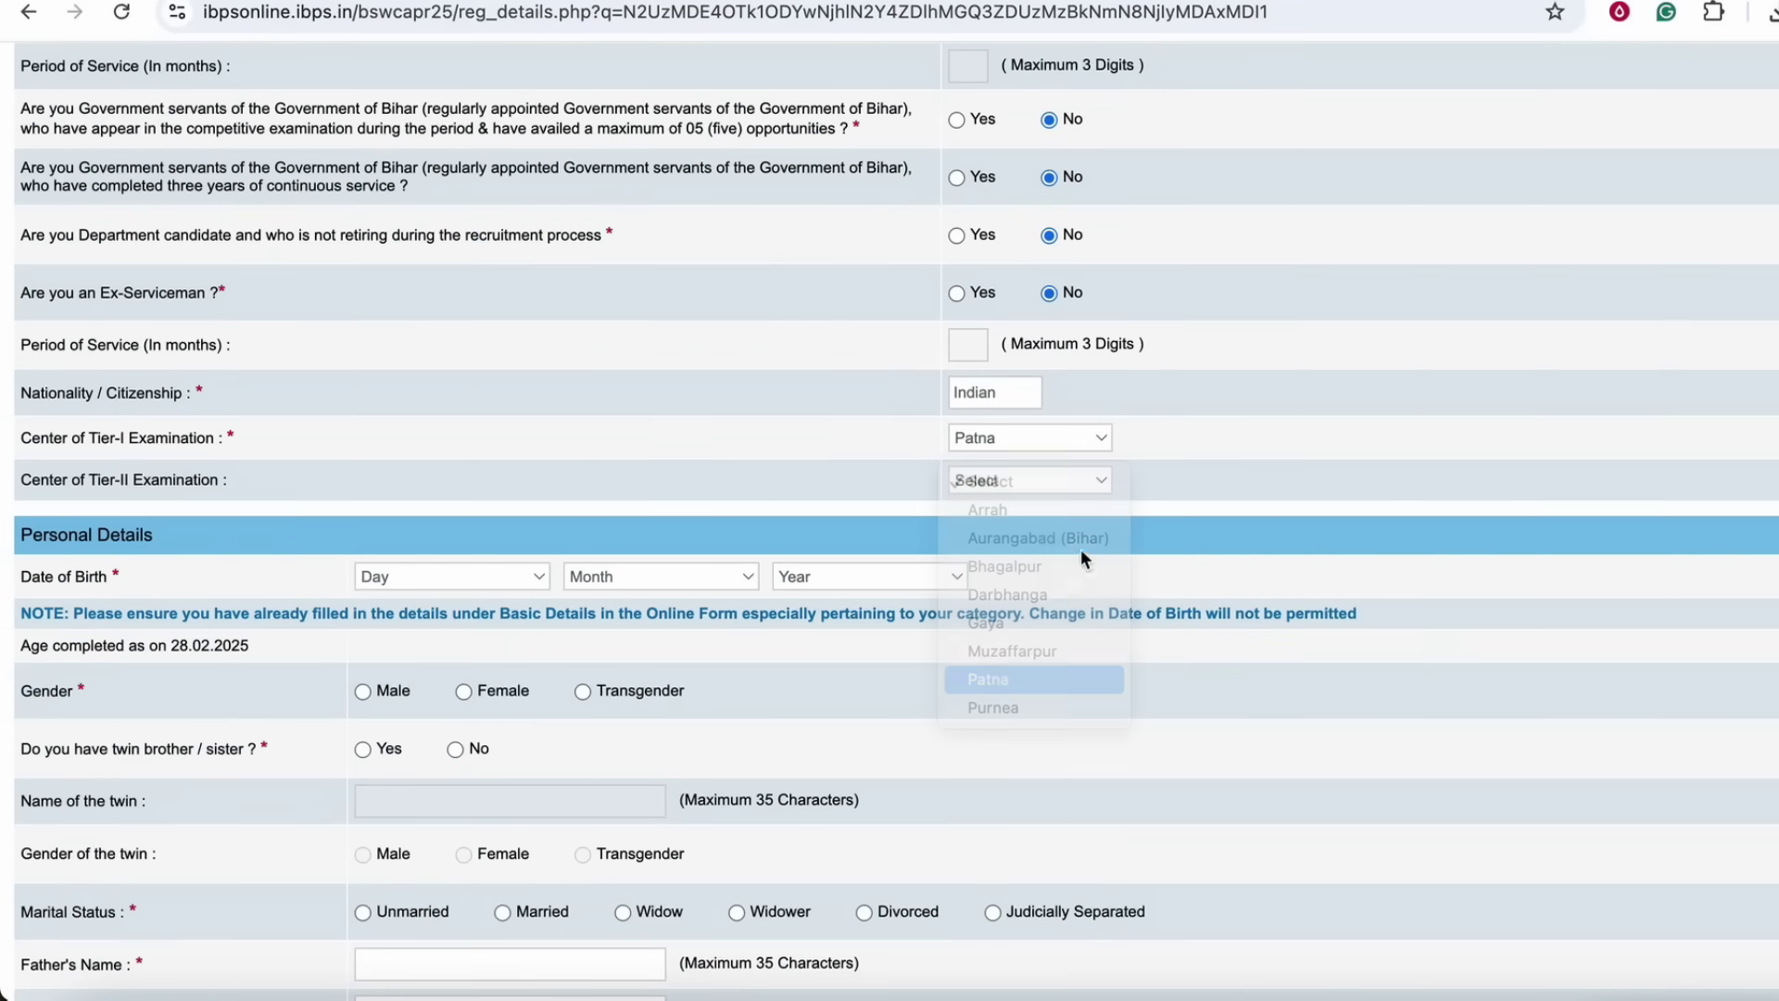
scroll(1025, 320, down, 3)
- Answer Yes to Bihar permanent residency and No to women reservation, and go over the other Basic Details answers
scroll(1035, 337, up, 10)
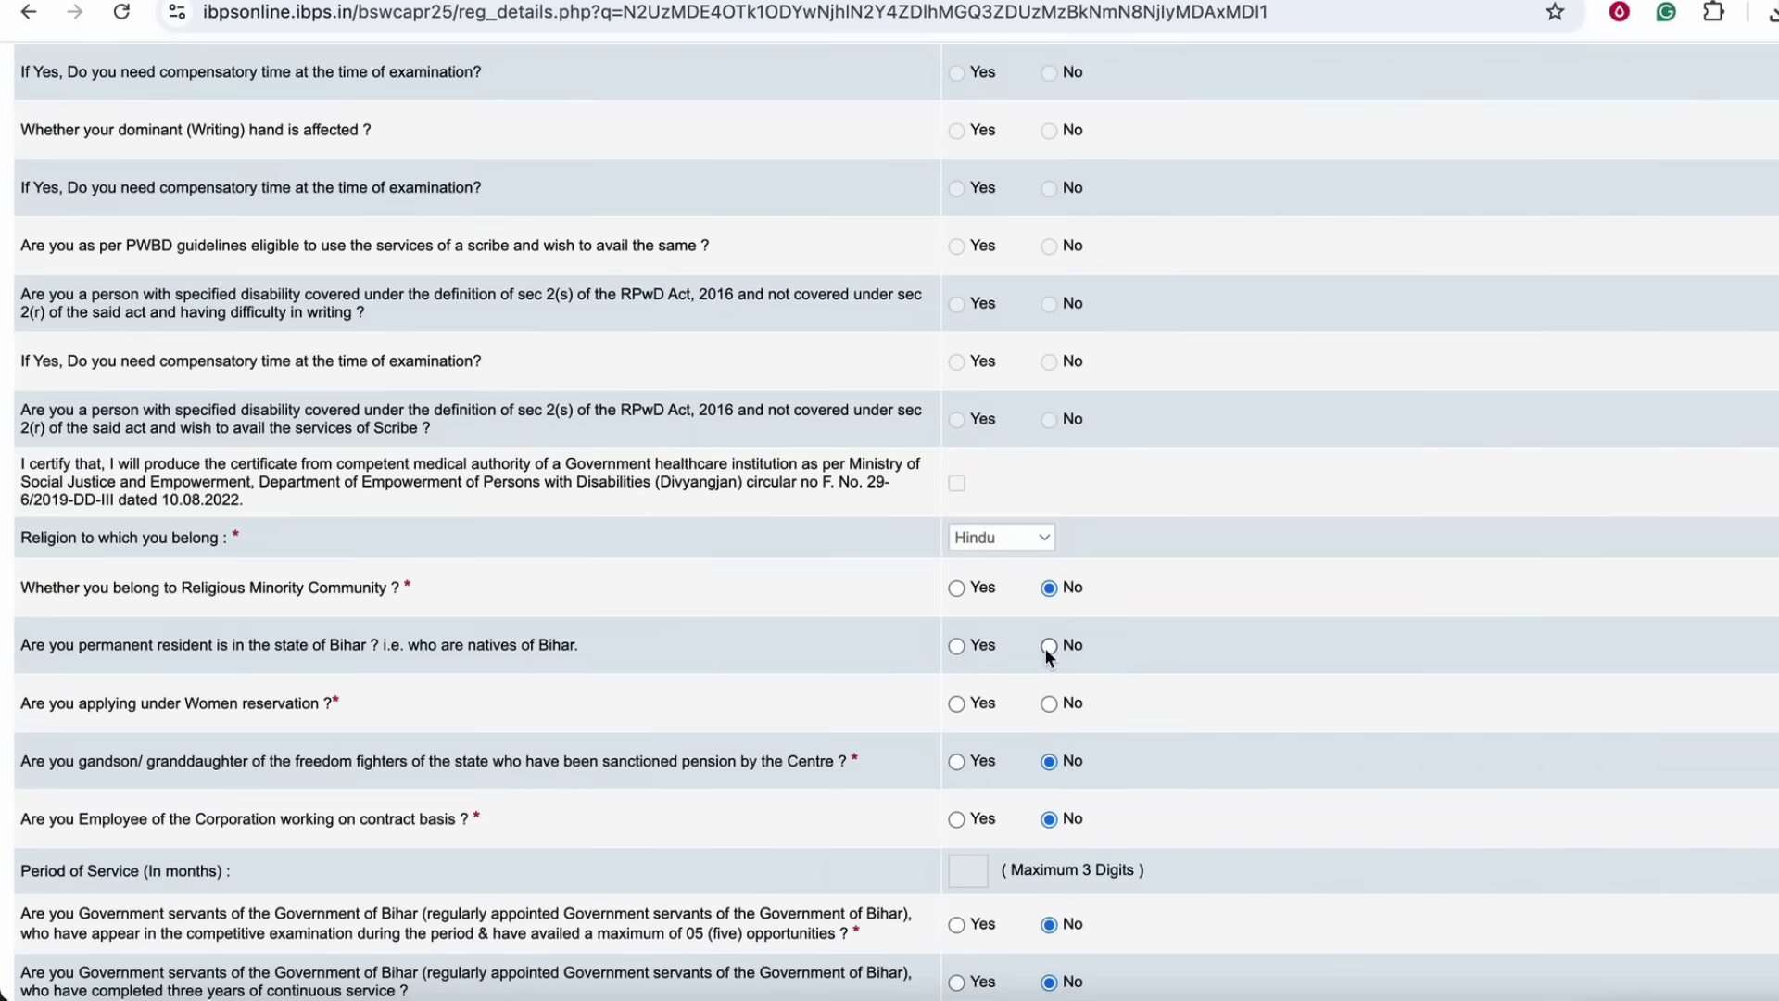
click(967, 648)
scroll(854, 523, down, 1)
scroll(853, 528, up, 3)
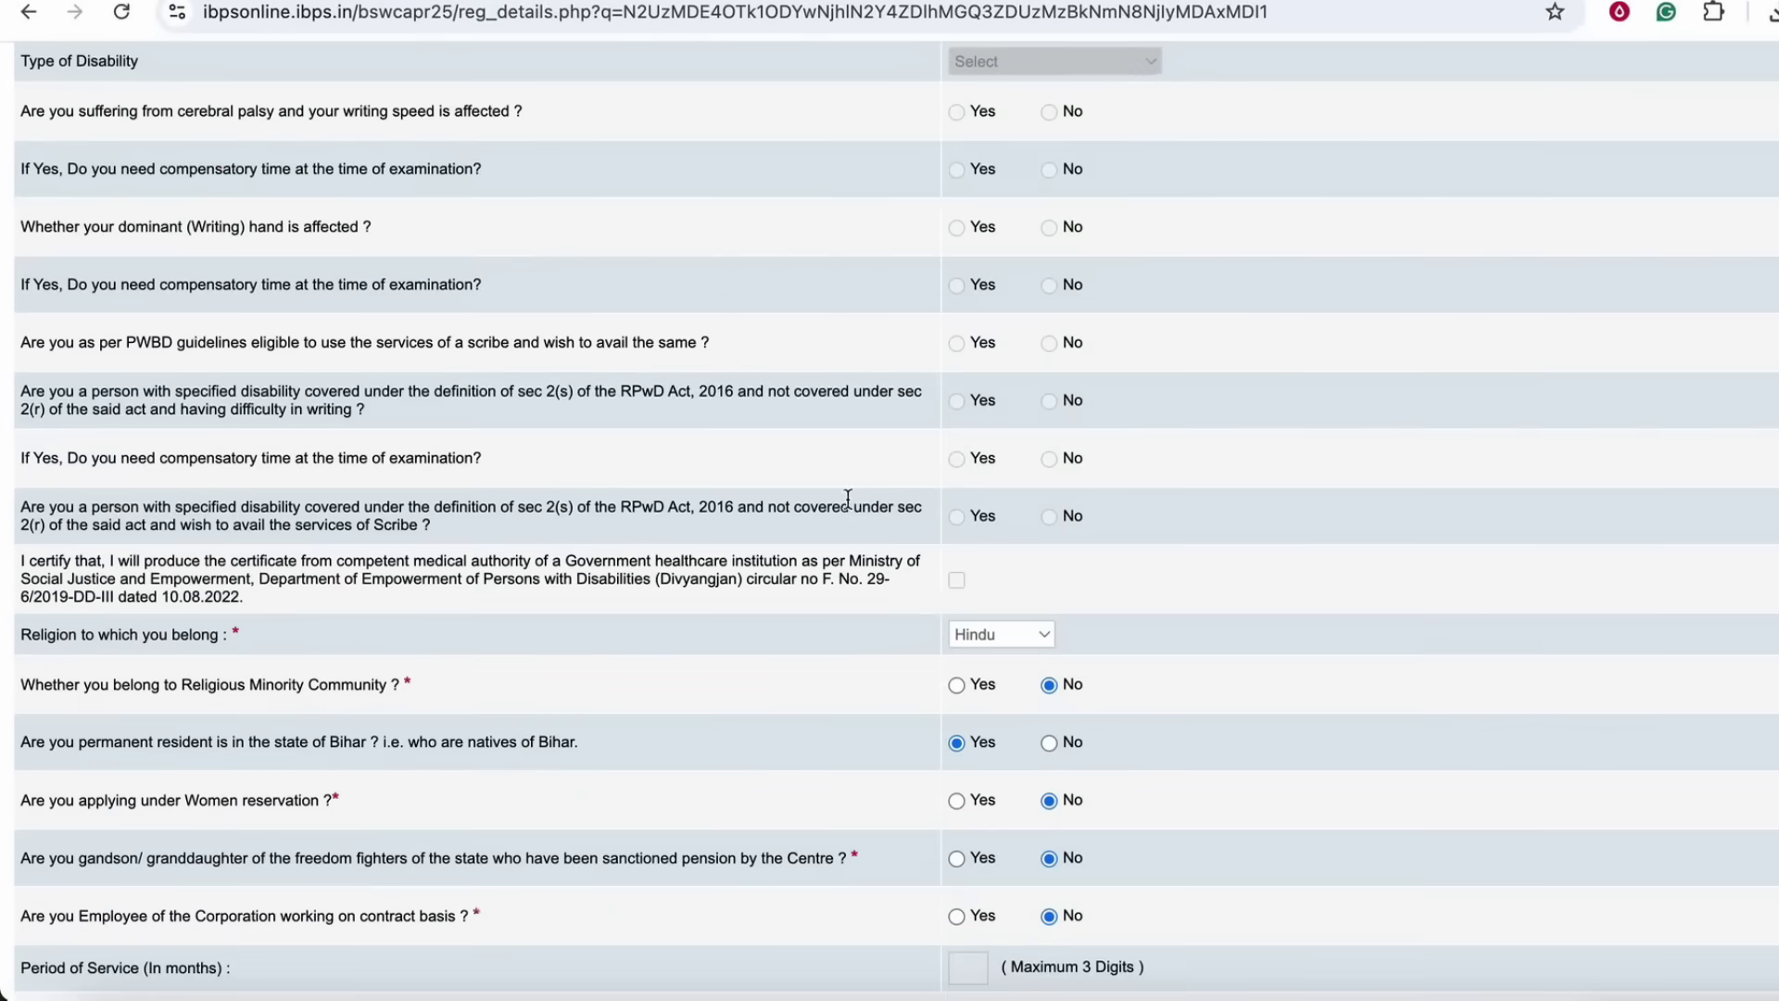
scroll(848, 499, up, 7)
scroll(858, 491, down, 9)
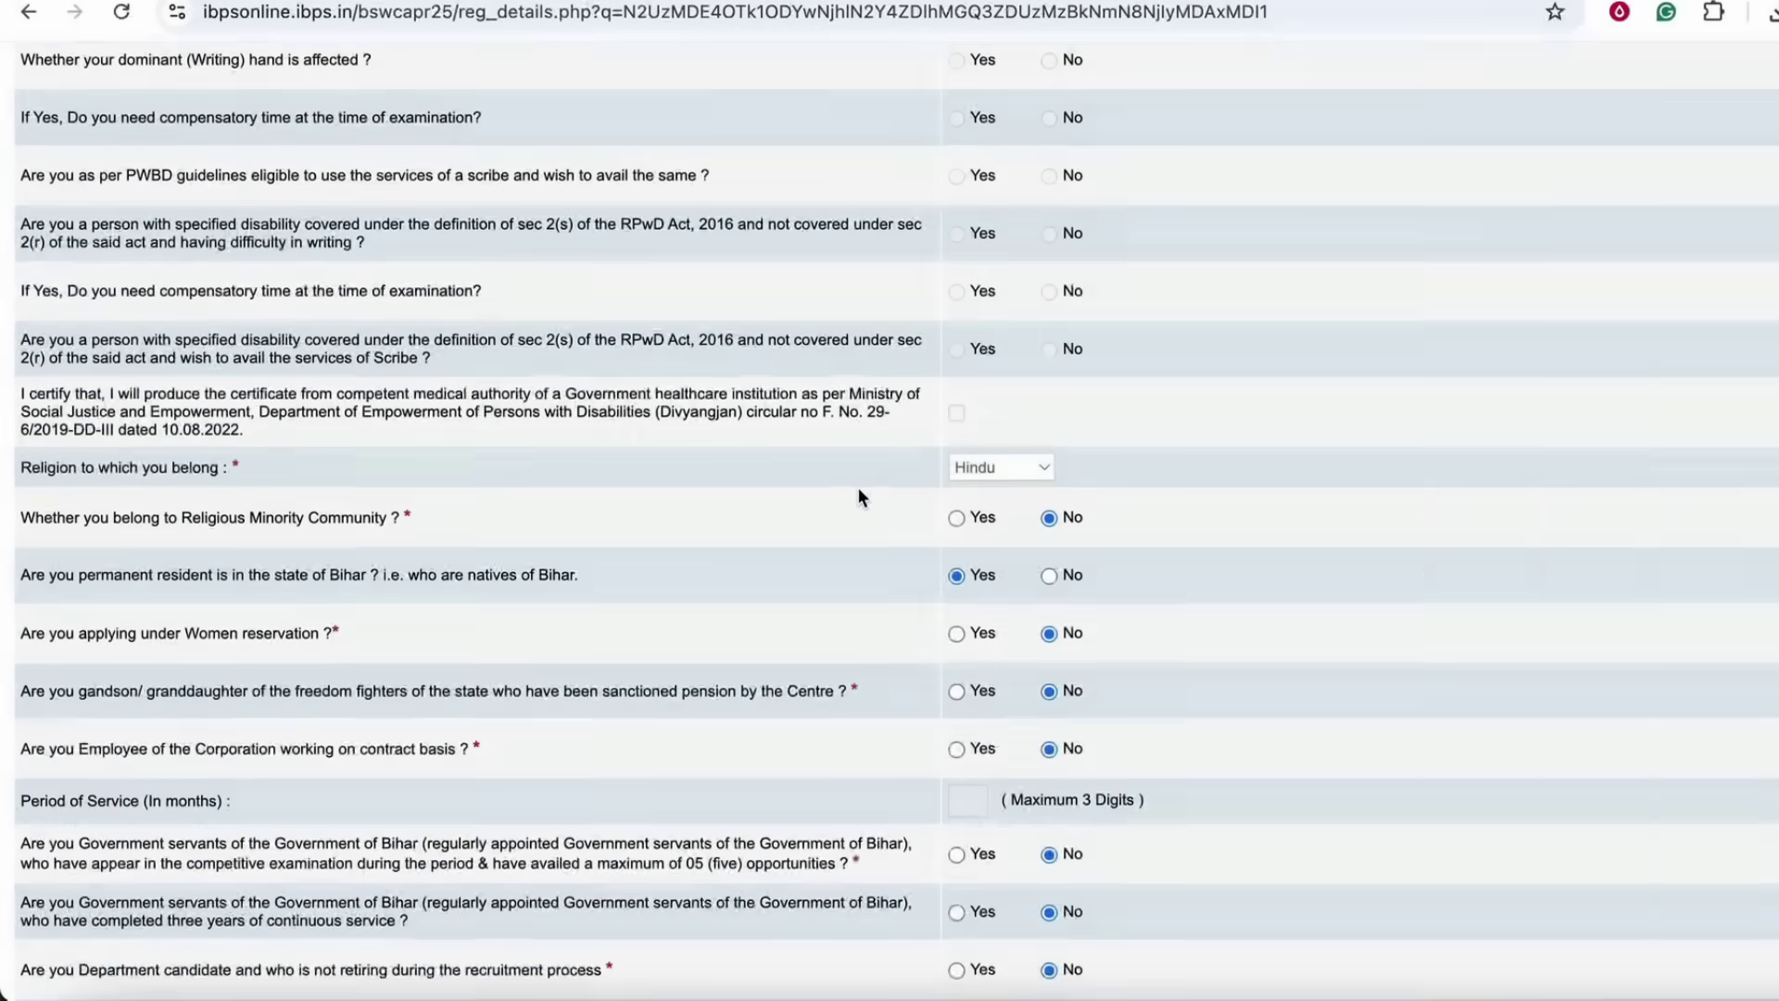
scroll(858, 497, down, 1)
scroll(858, 497, up, 10)
click(1013, 535)
click(992, 564)
- Set the gender to Male, answer No for a twin brother or sister, and choose Unmarried as marital status
scroll(909, 571, down, 15)
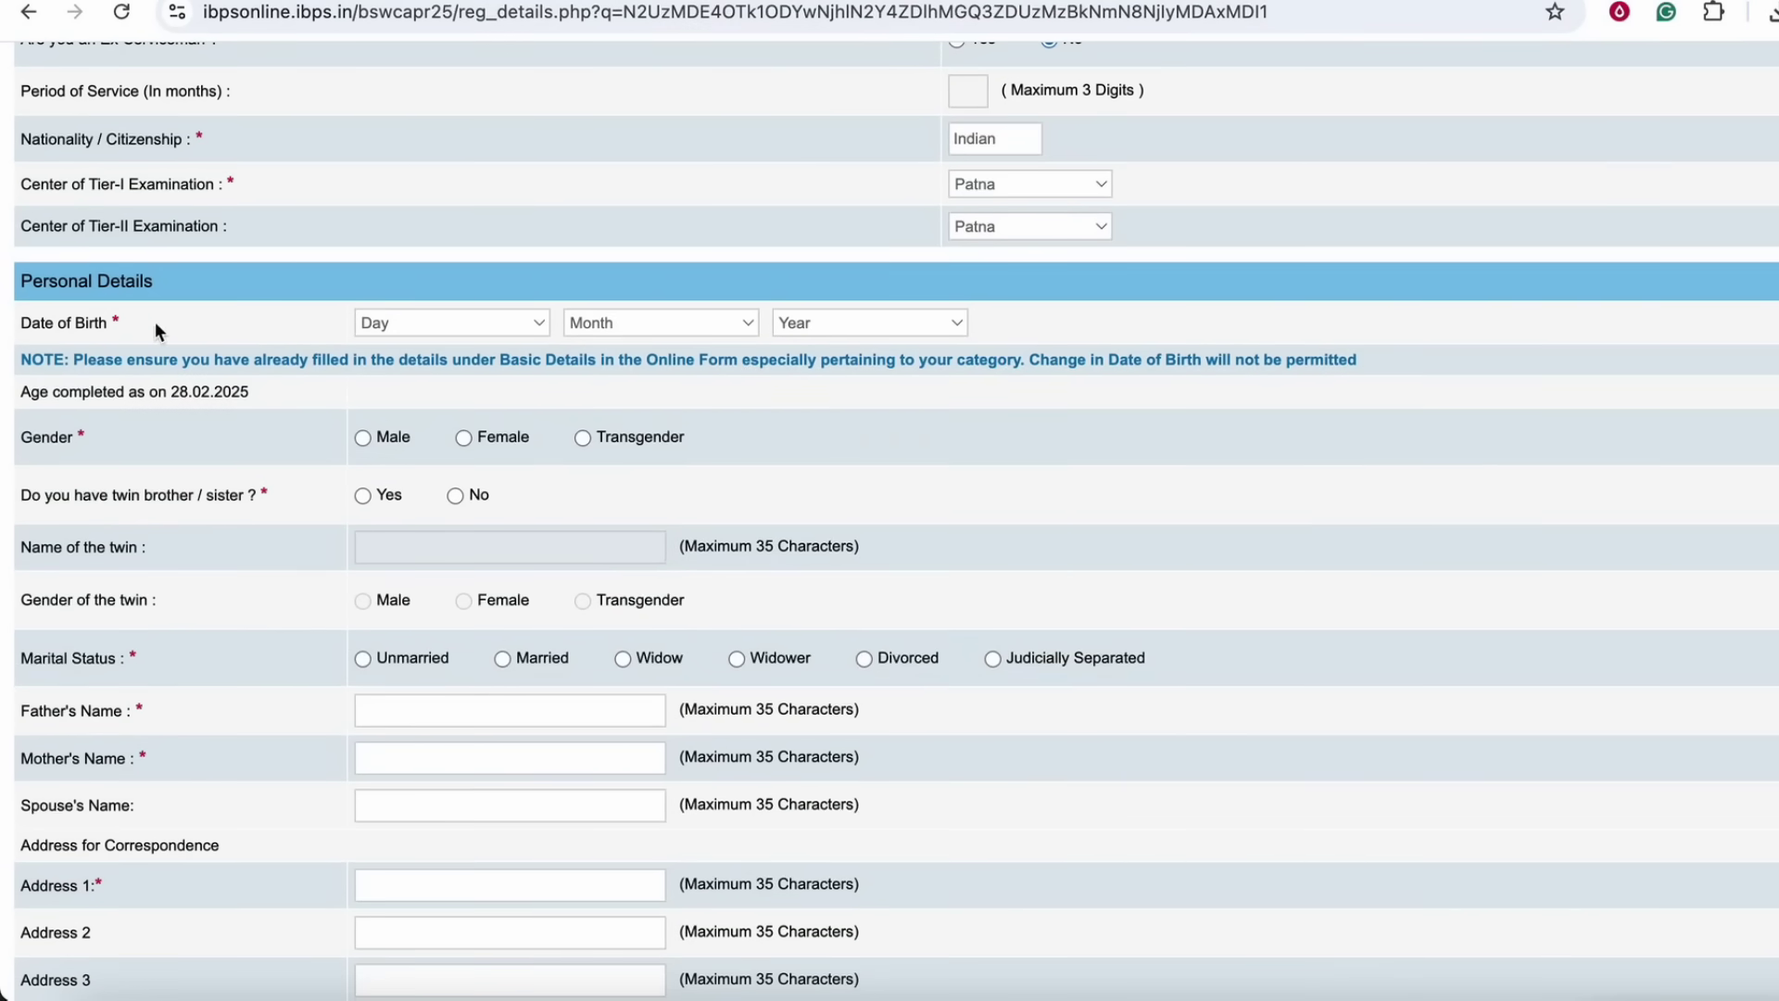
click(378, 443)
scroll(454, 502, down, 2)
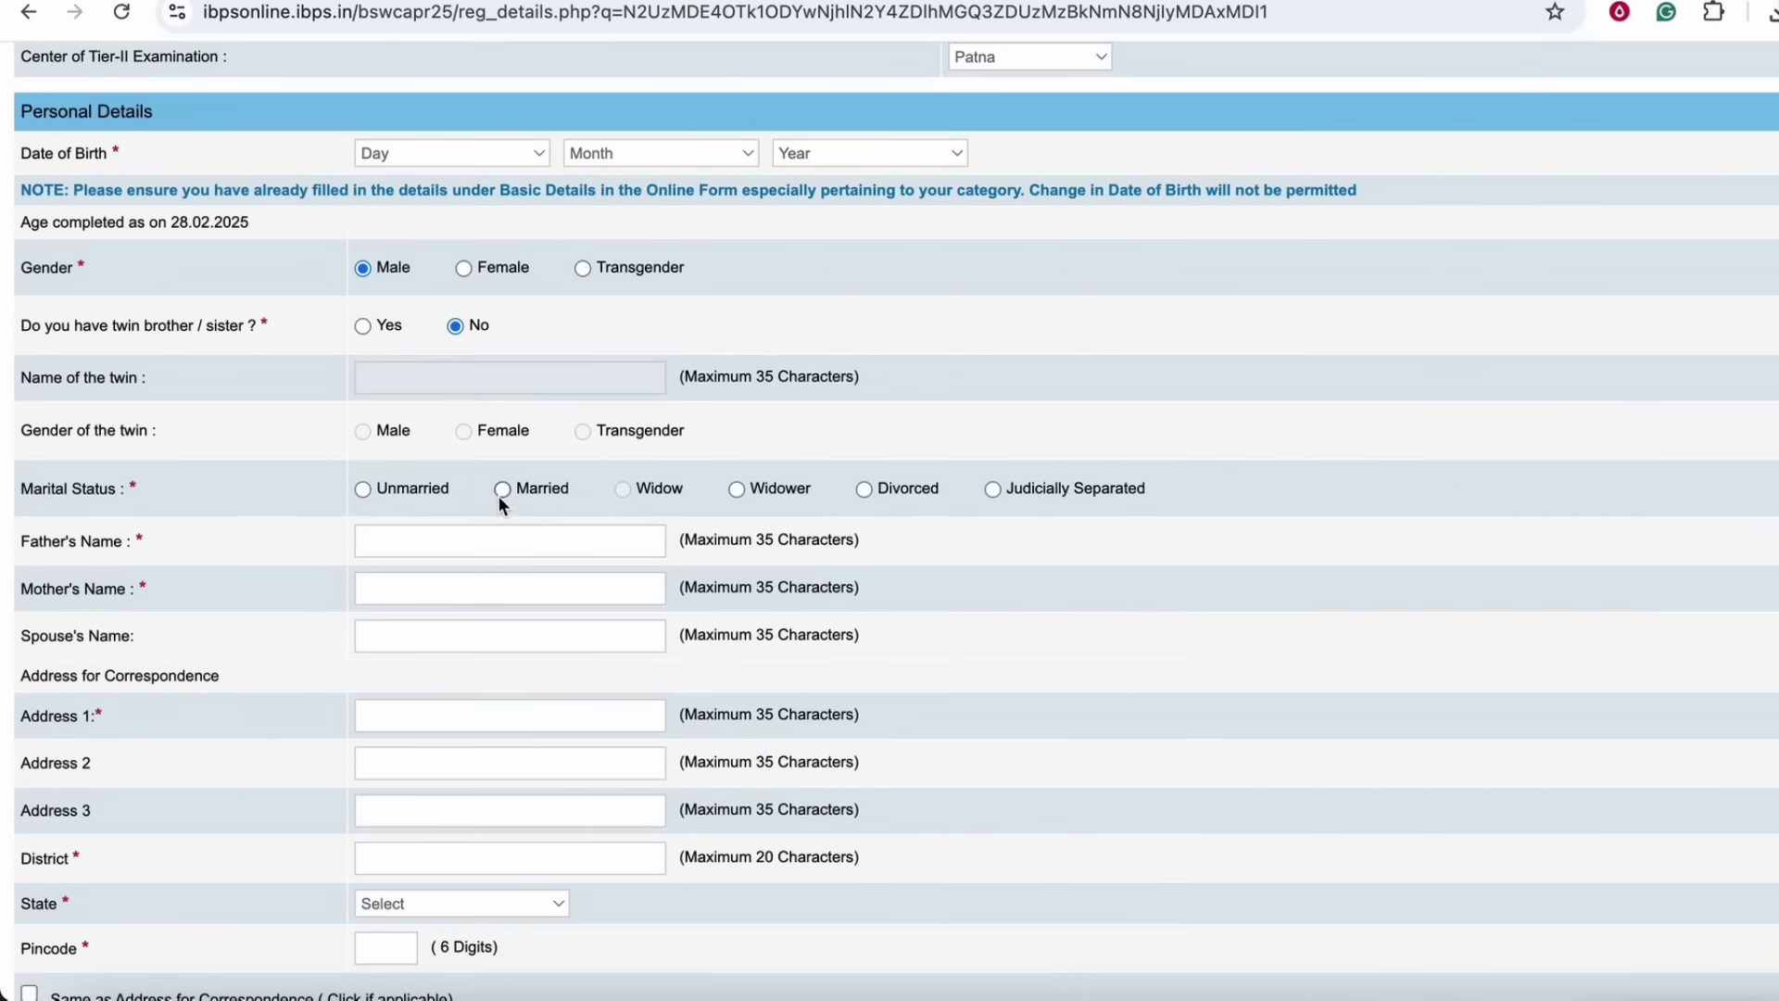
click(366, 496)
scroll(375, 499, down, 3)
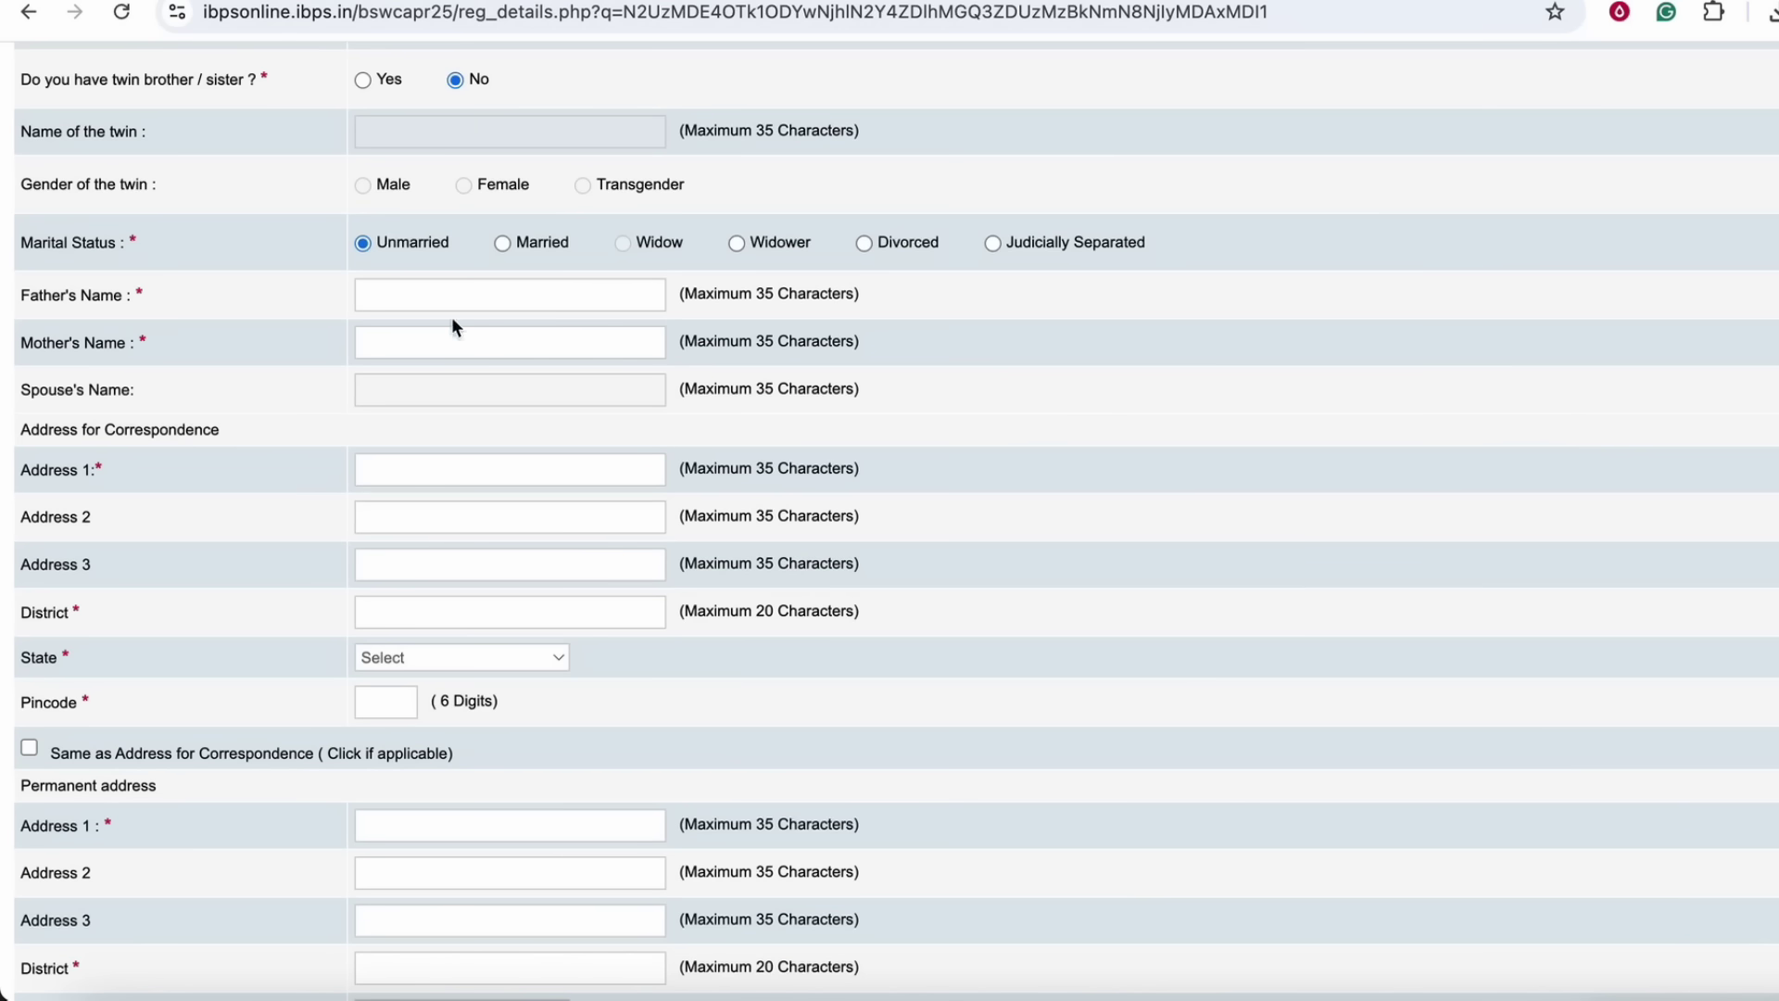
- Try Married as the marital status to check the Spouse's Name field, and switch back to Unmarried
click(501, 243)
click(393, 389)
click(361, 243)
scroll(454, 379, down, 1)
- Try the option to use the correspondence address as the permanent address, and clear it again
click(245, 364)
scroll(289, 473, down, 4)
click(267, 345)
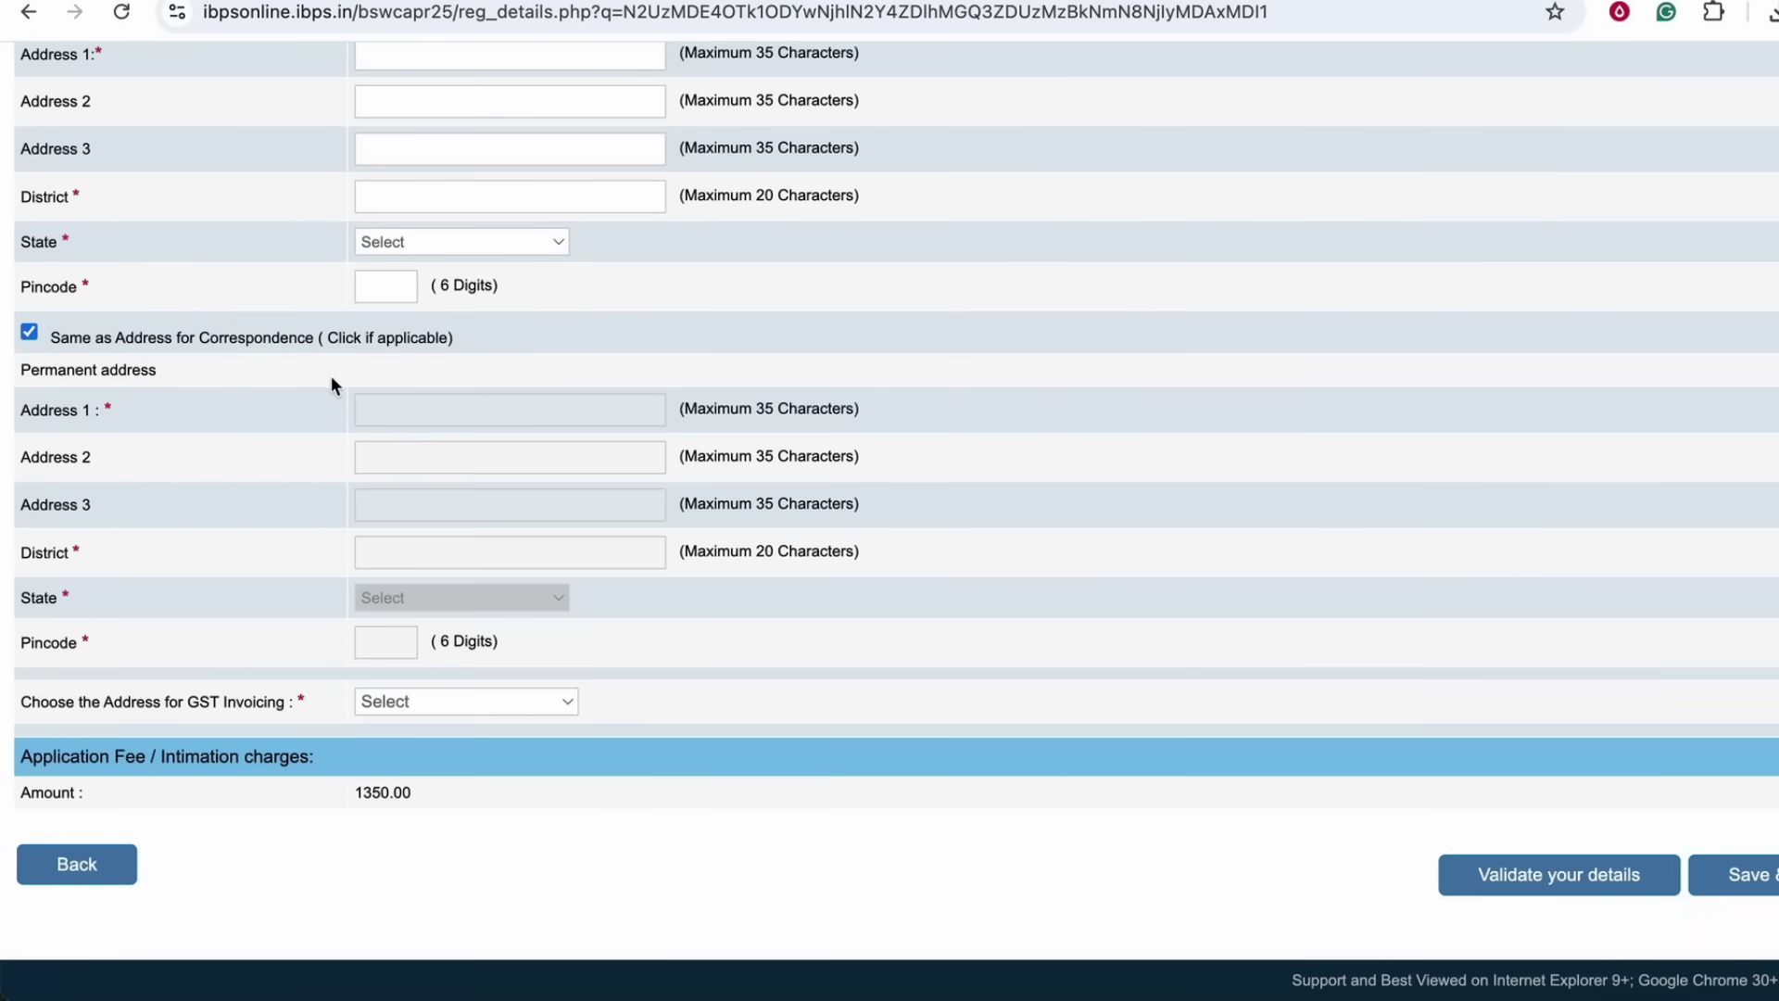
click(29, 334)
- Look over the correspondence address fields and choose Correspondence Address for GST invoicing
scroll(270, 349, up, 3)
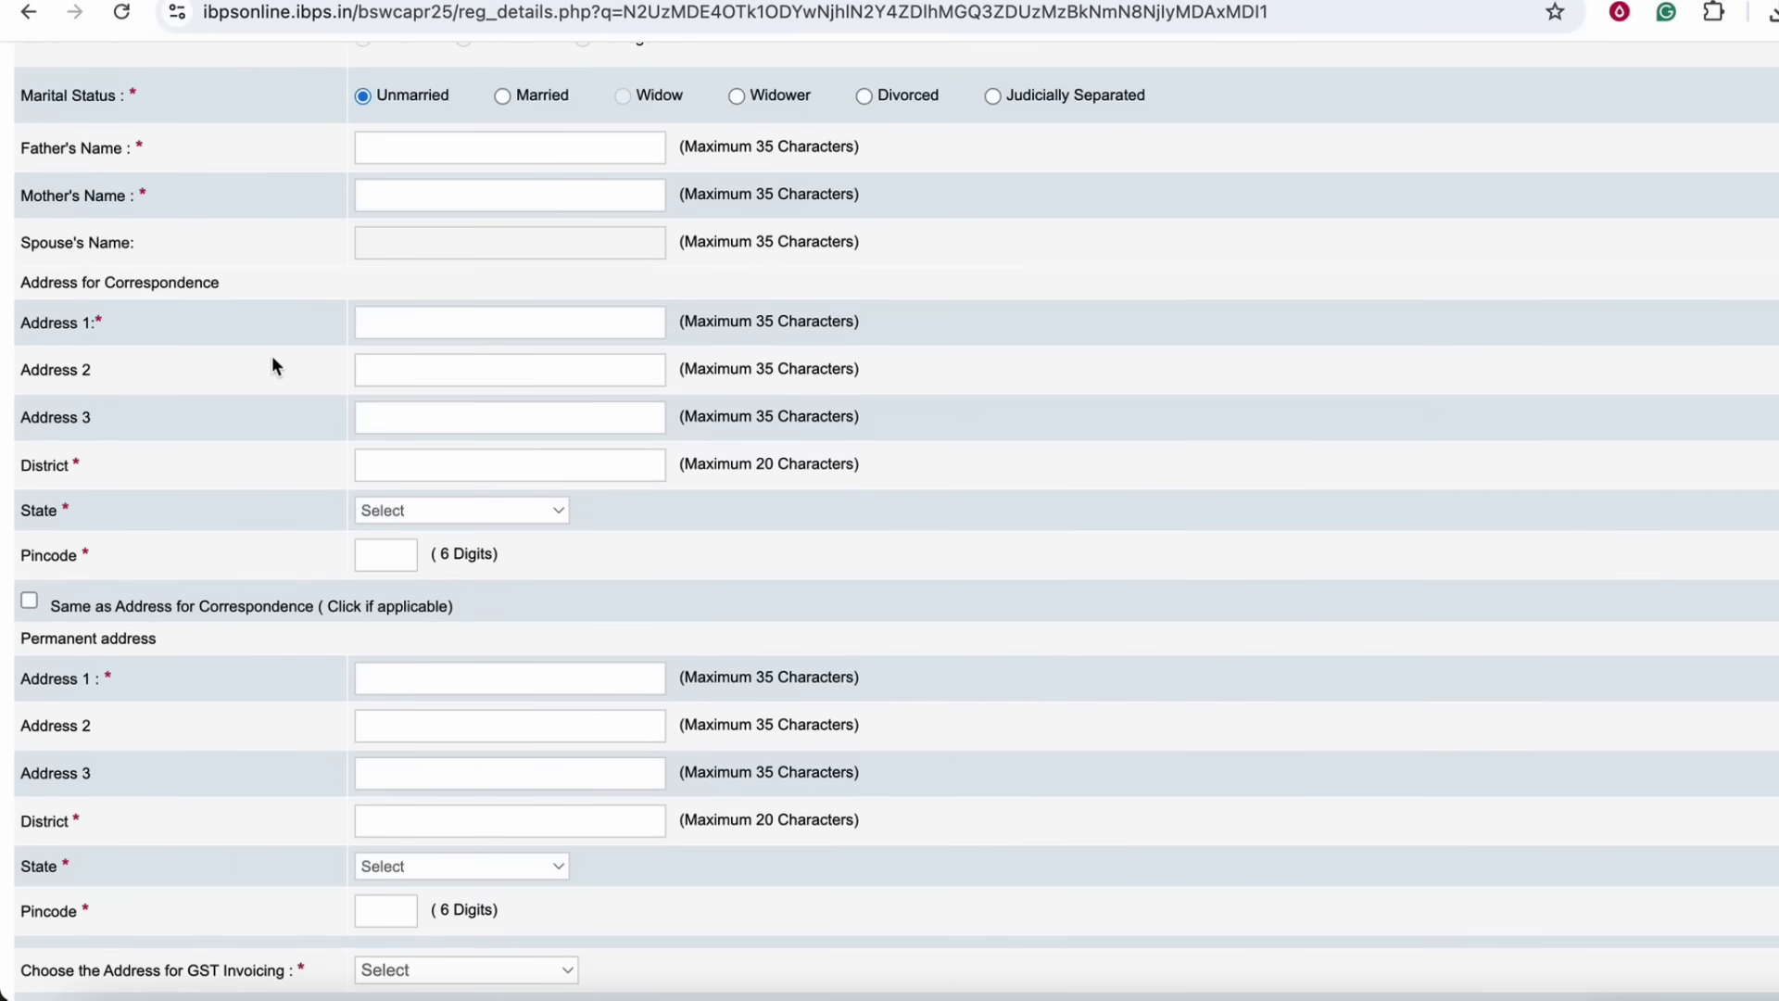
click(416, 331)
click(409, 421)
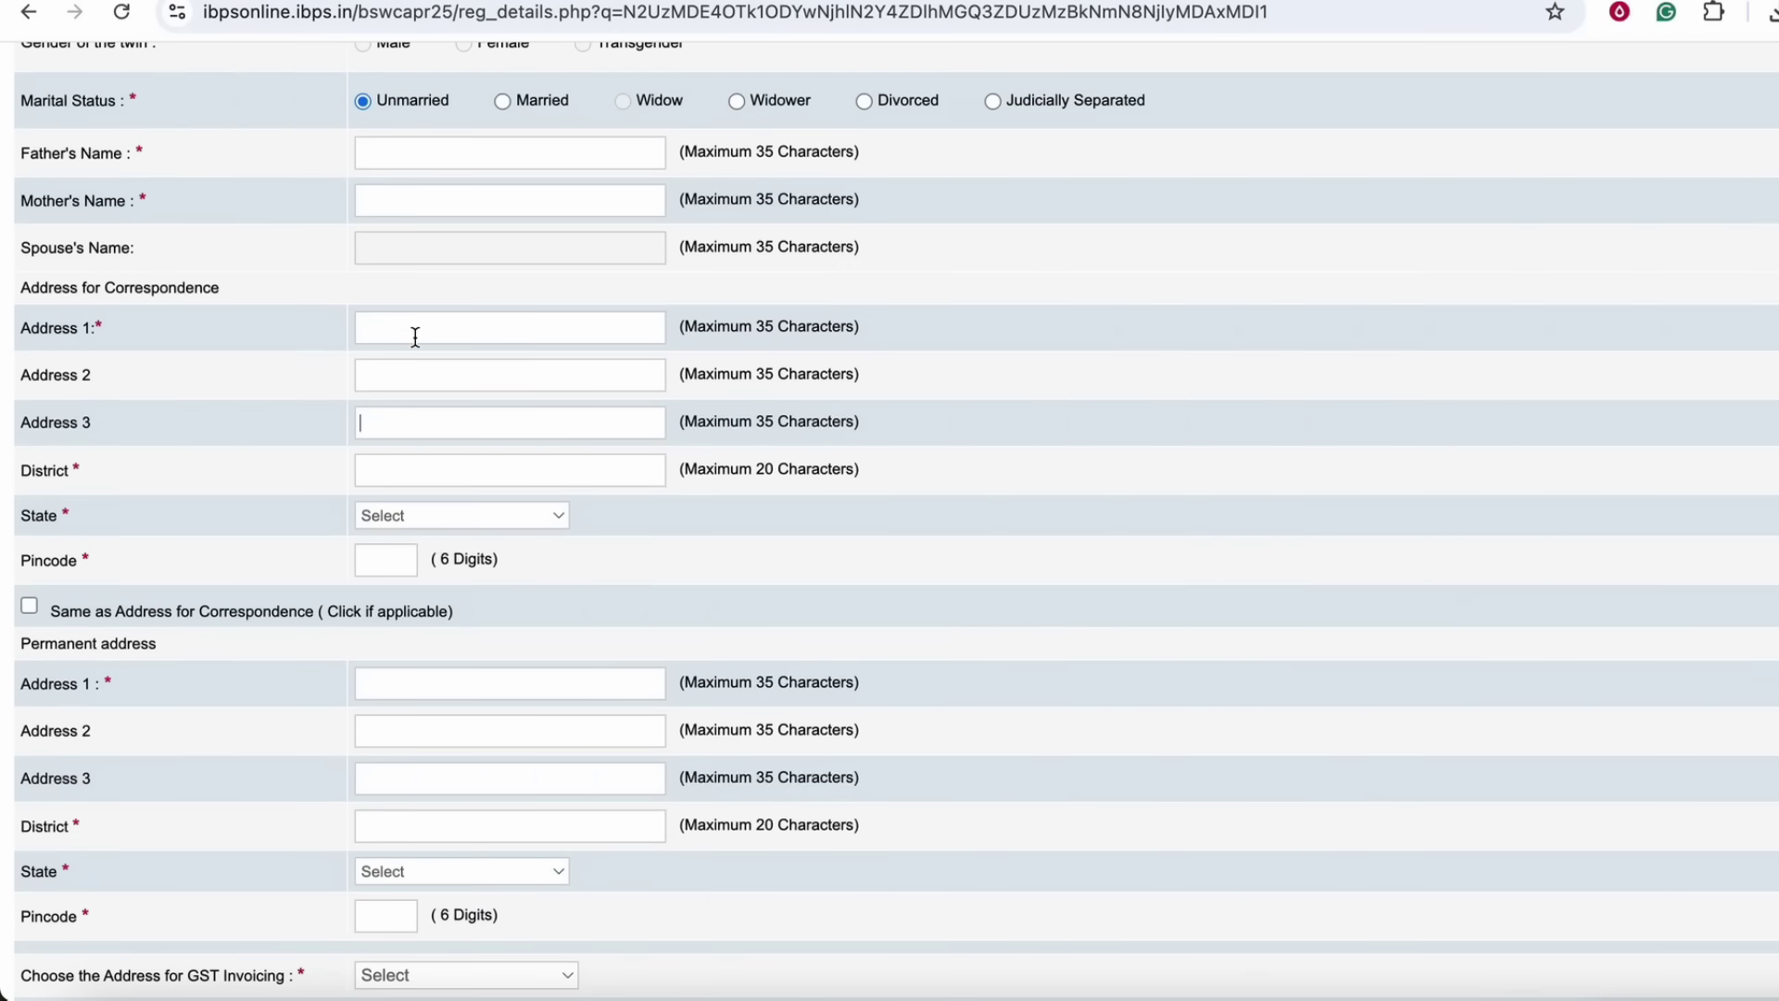
scroll(415, 336, down, 5)
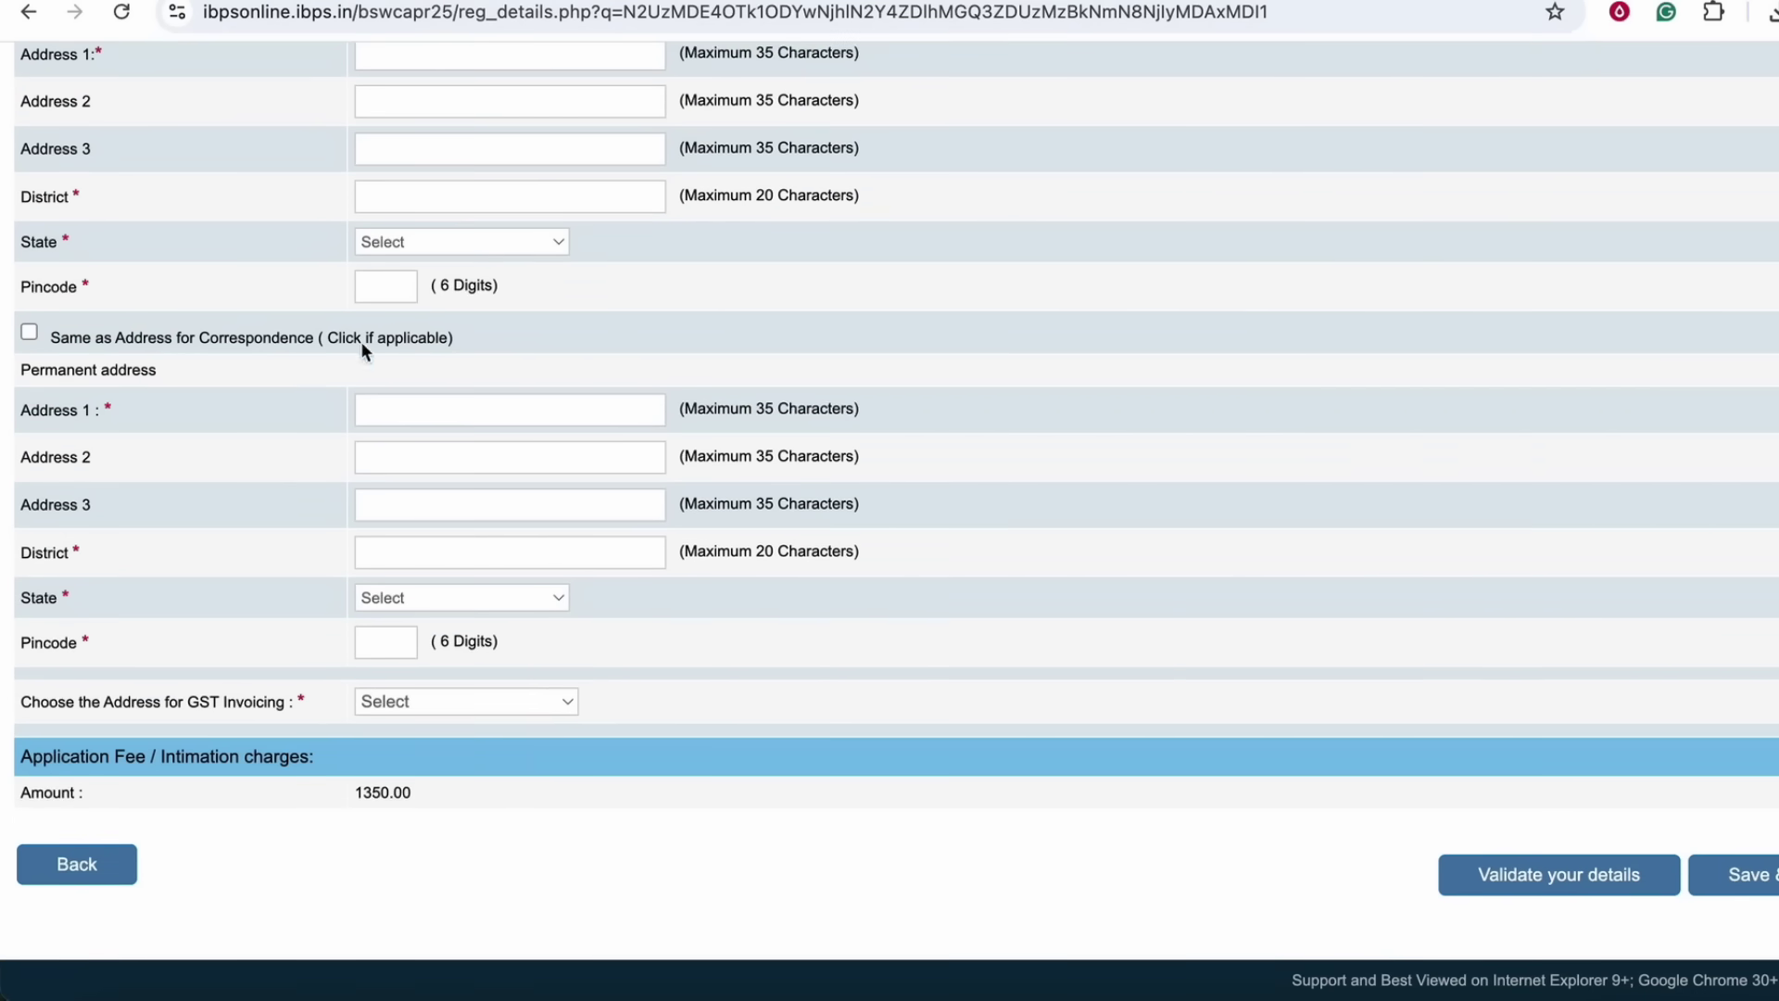
click(457, 700)
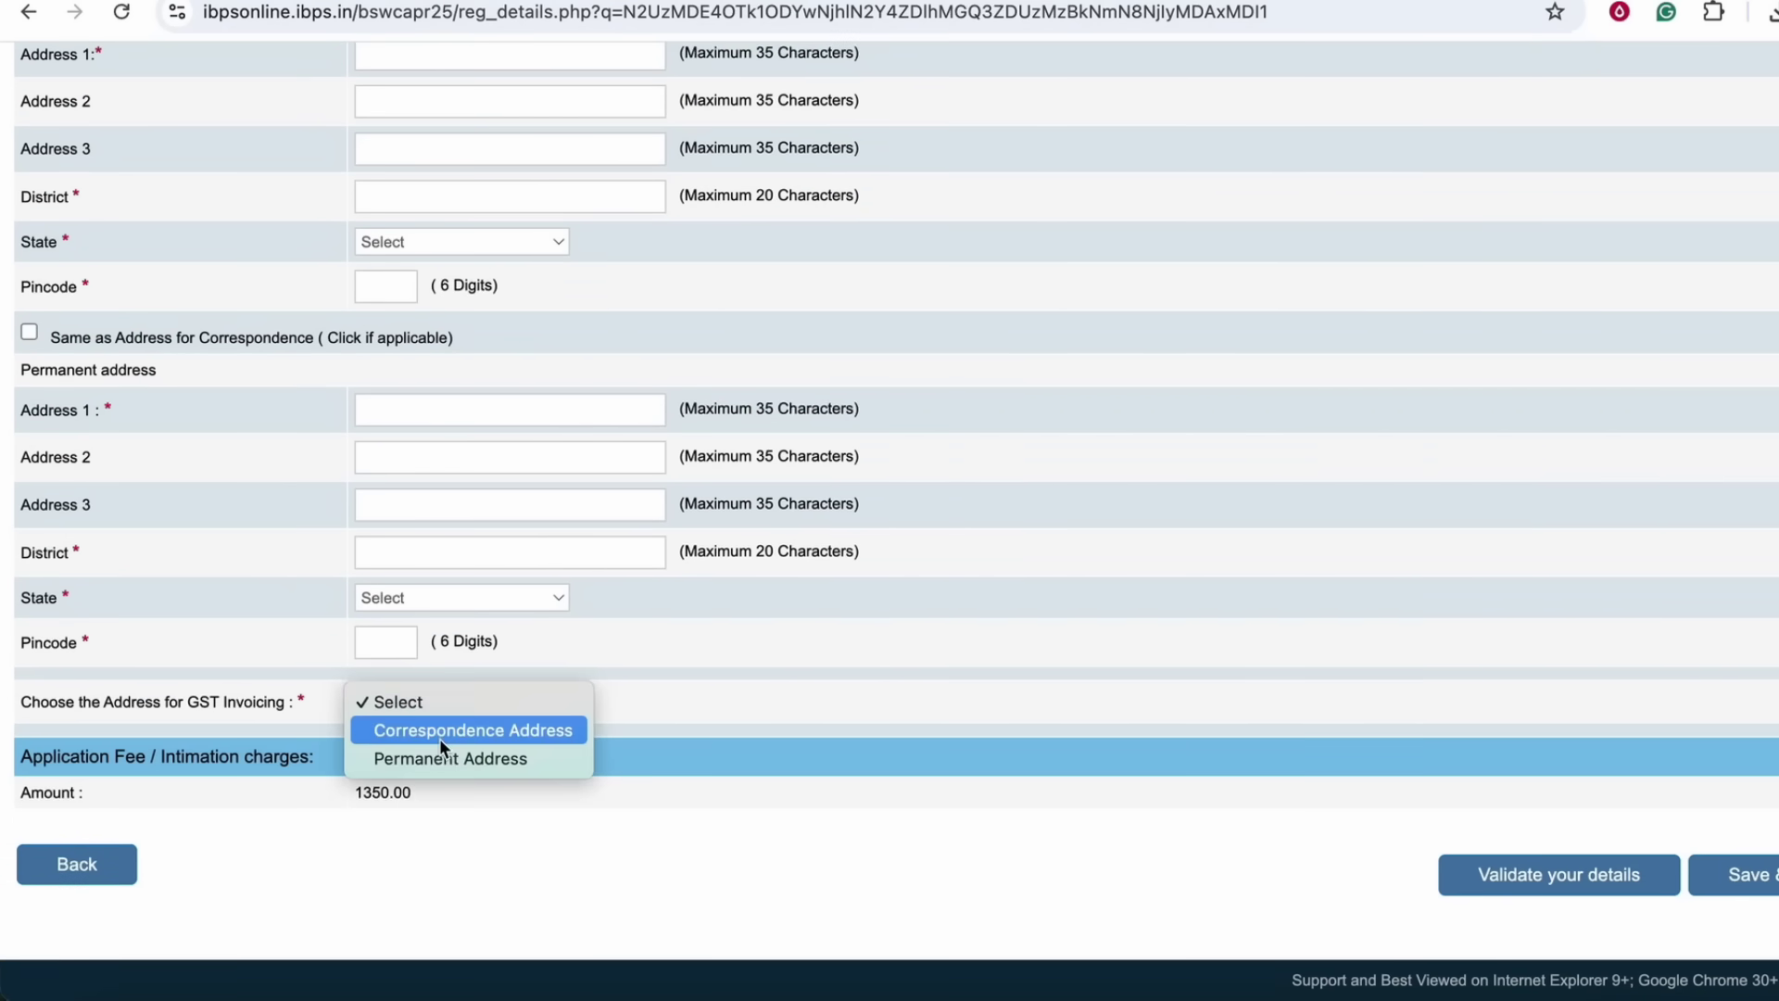
click(439, 738)
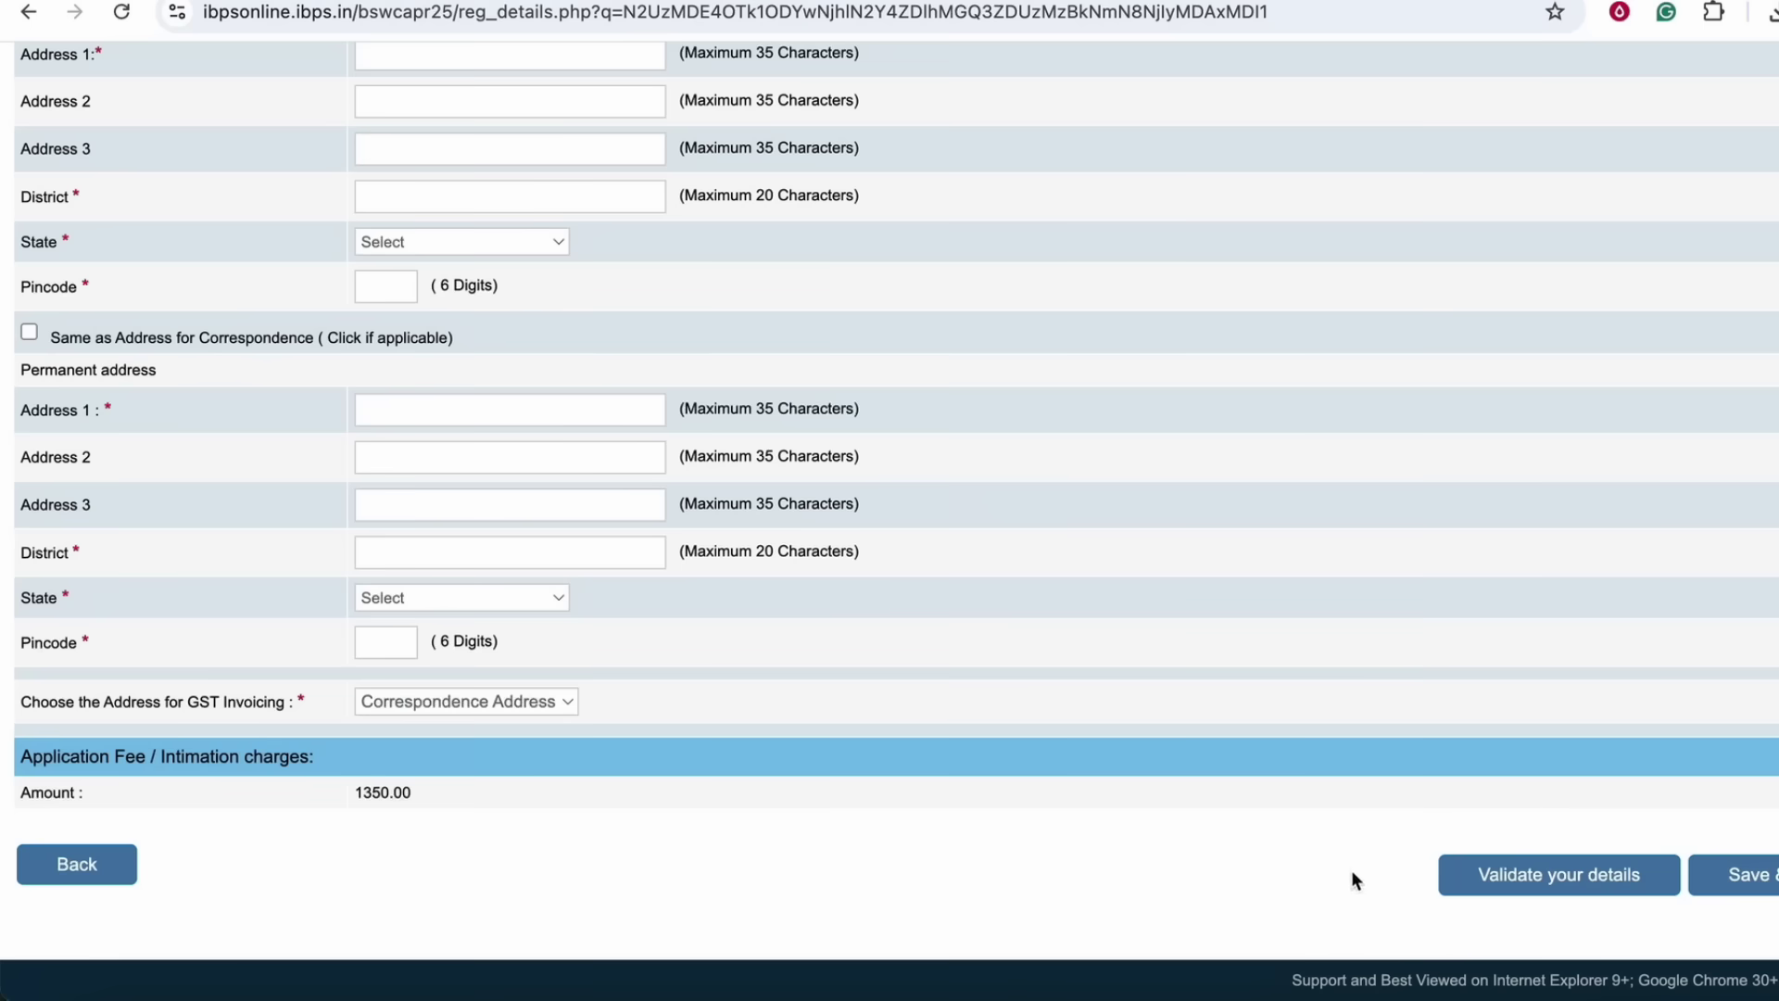
- Check the filled-in personal details once more and save them to move on to the qualification section
scroll(1203, 512, up, 13)
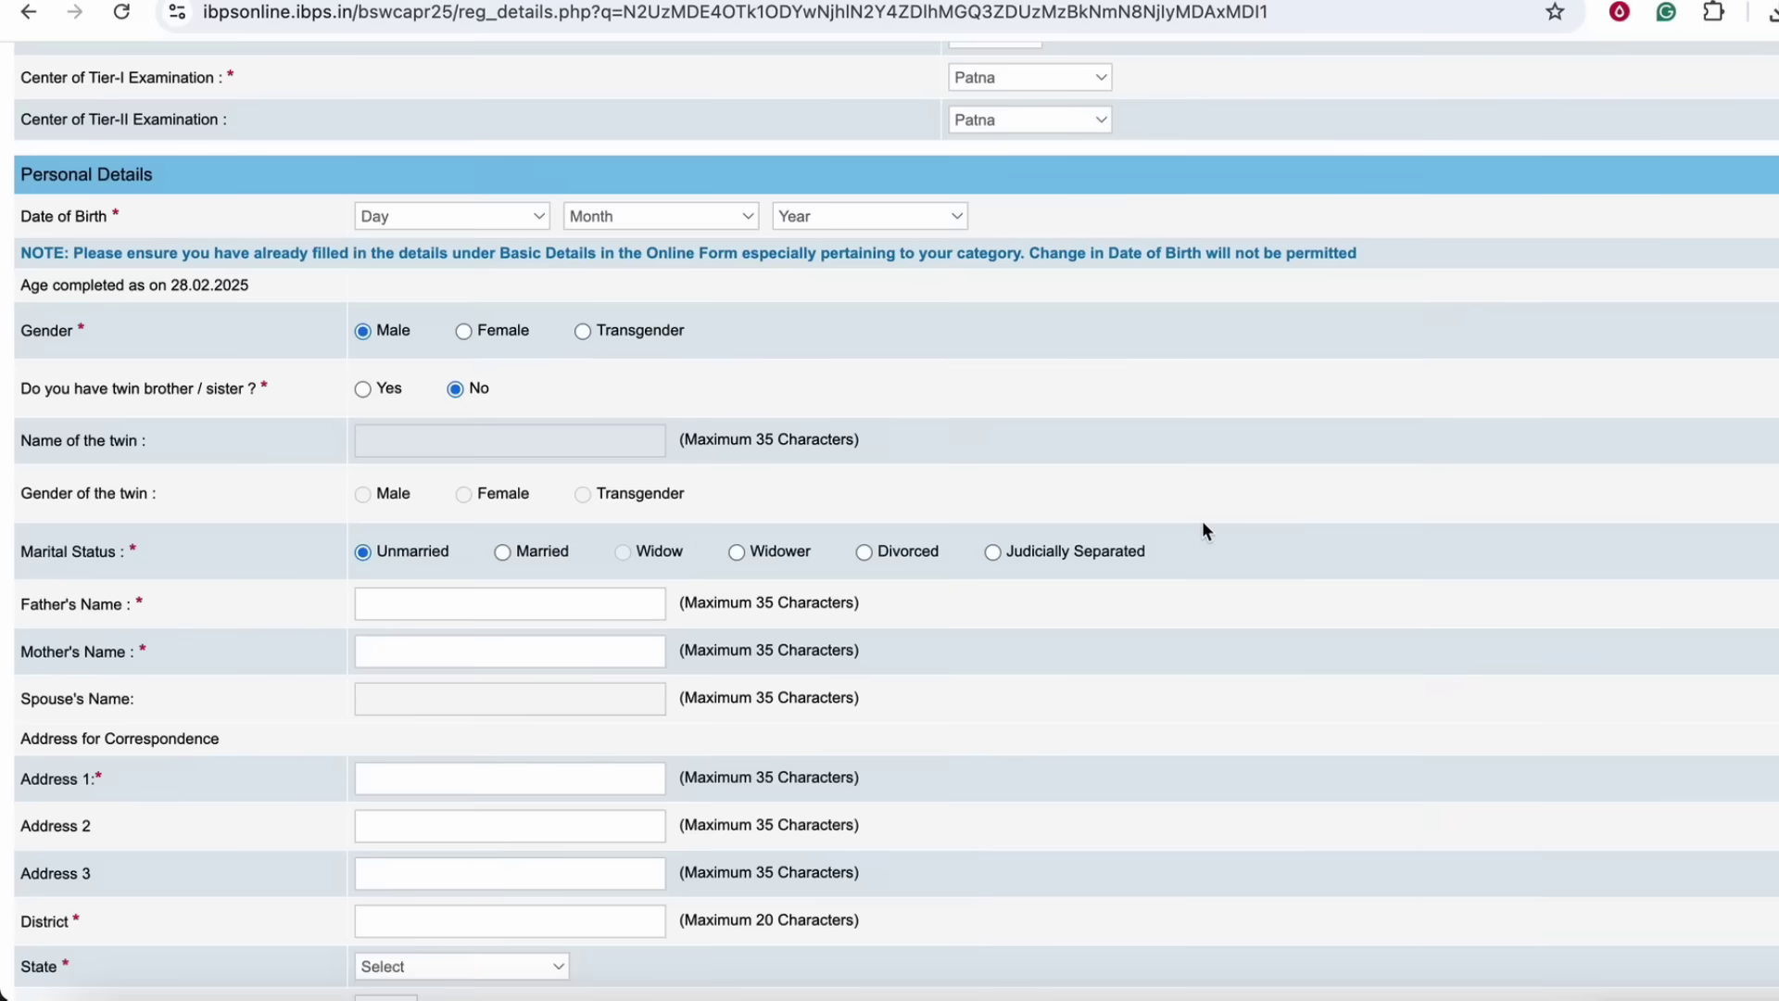
scroll(1203, 521, up, 6)
scroll(1209, 523, down, 19)
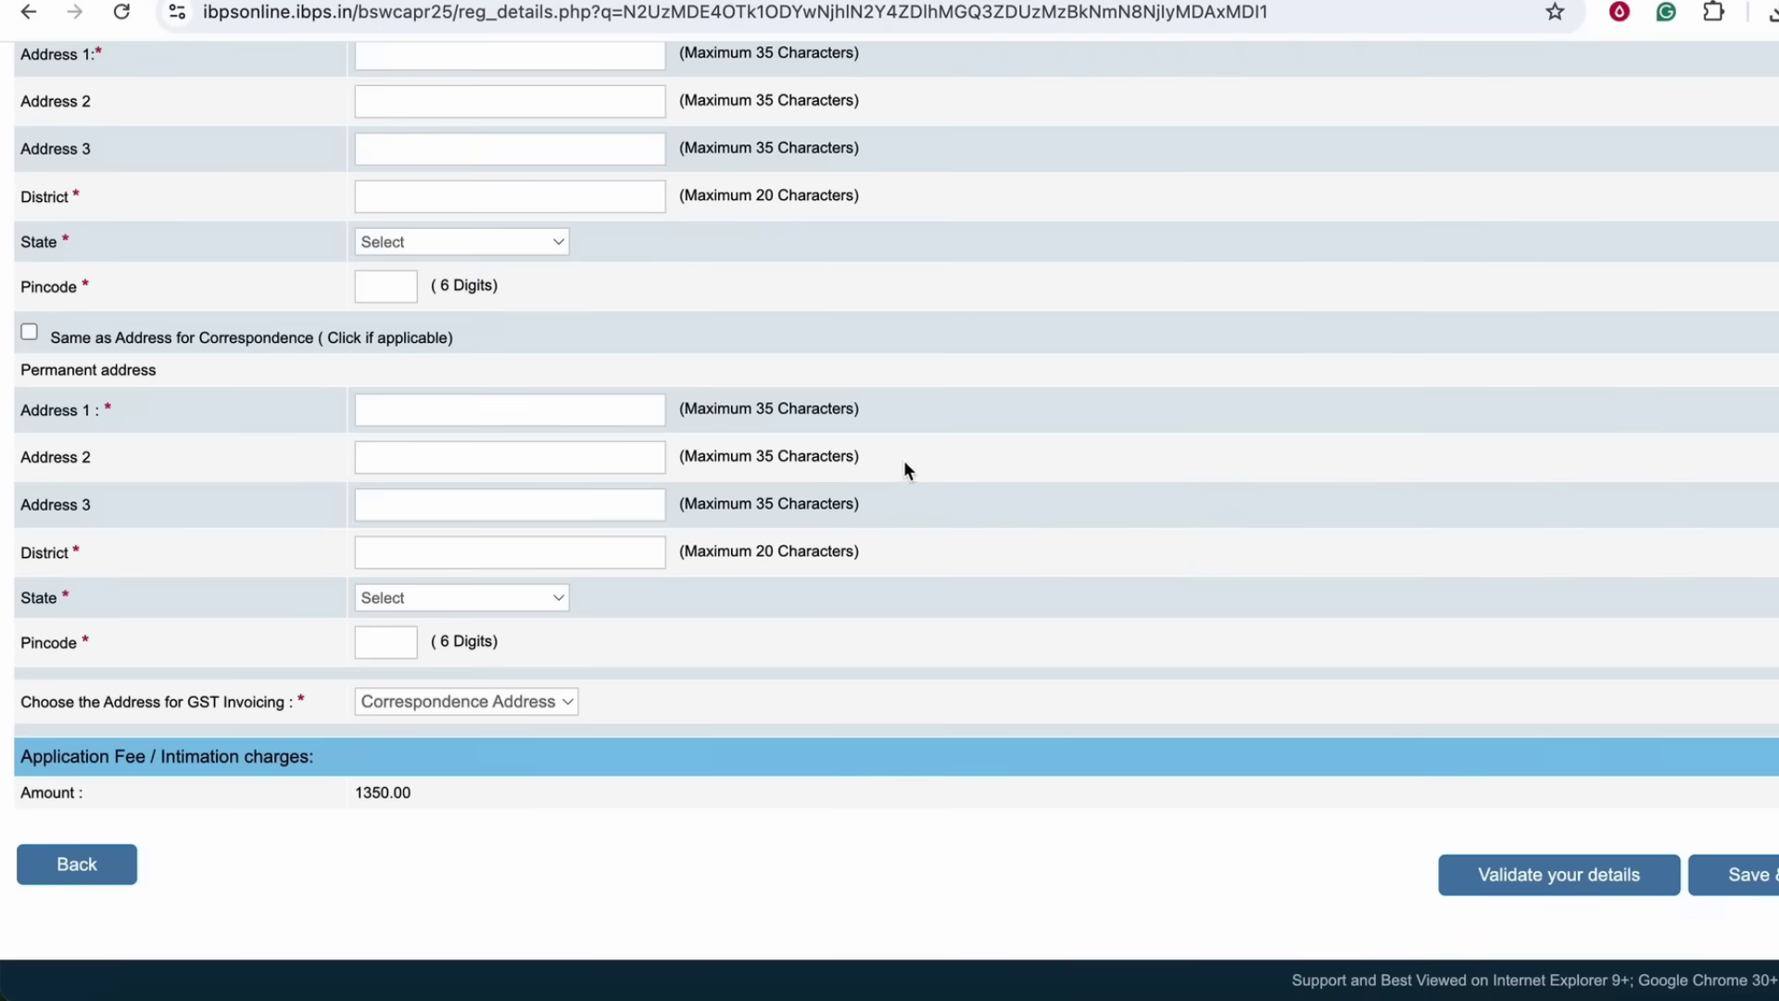
click(1729, 874)
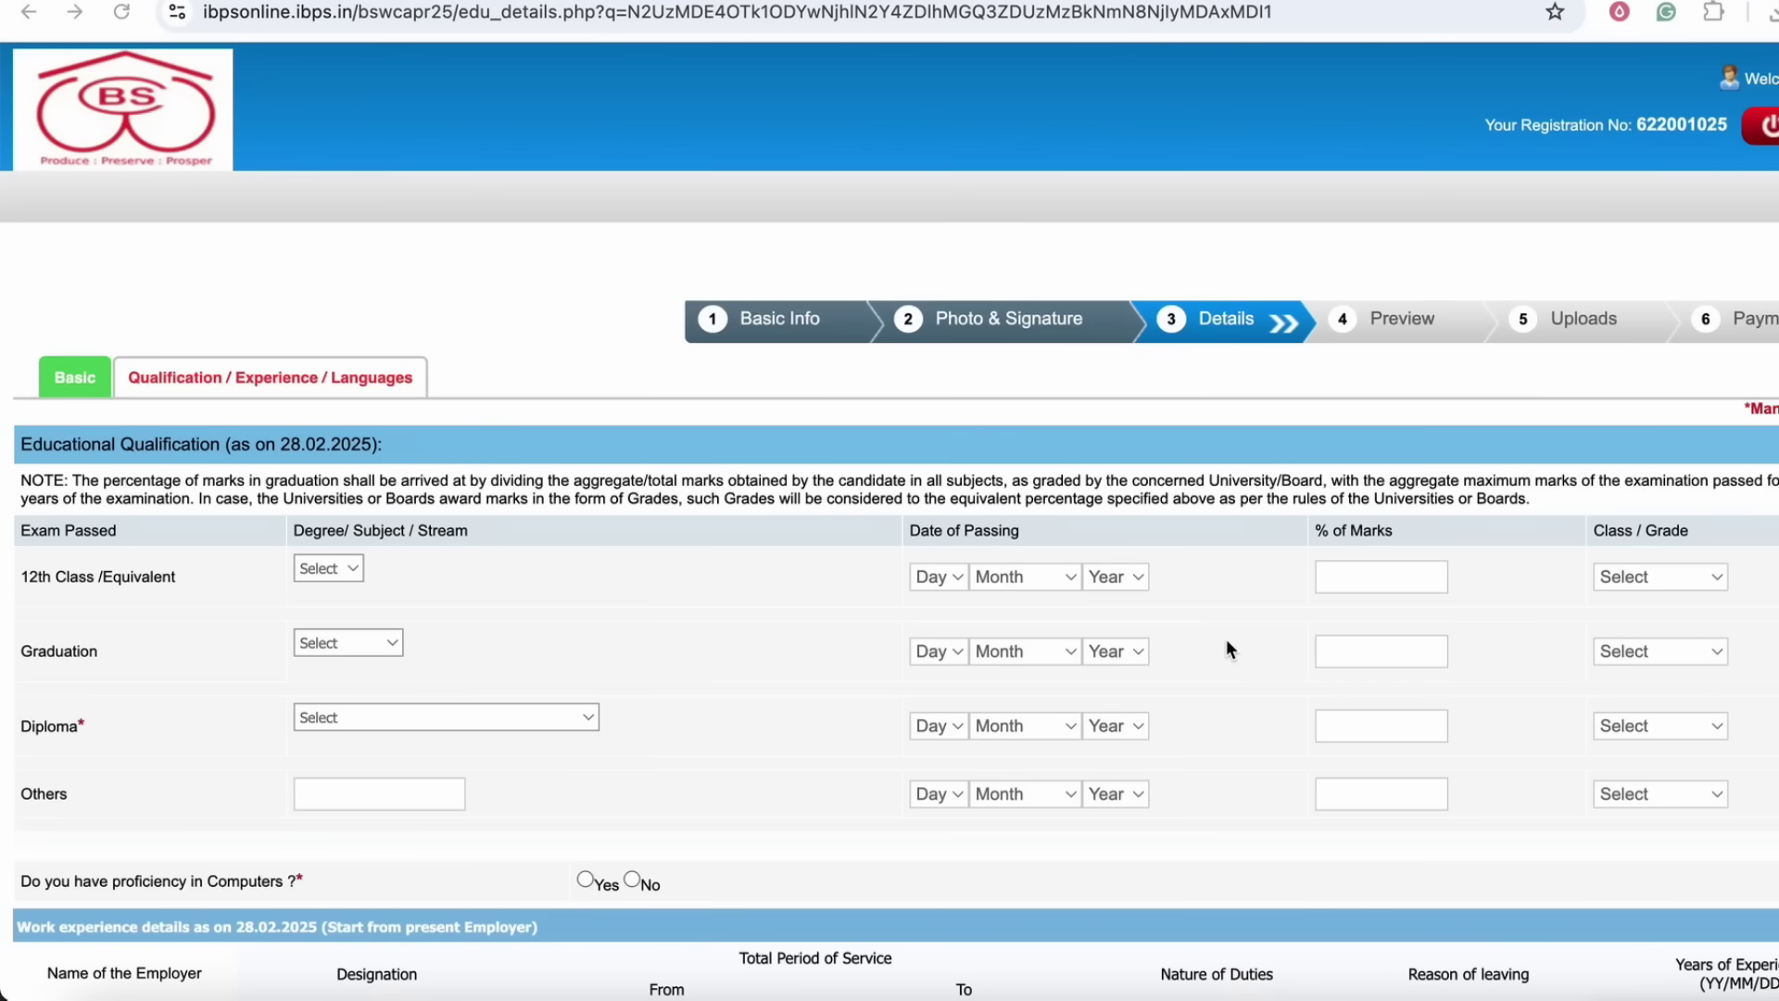
- For the 12th Class qualification, choose Others as the stream and First Class as the class
scroll(1221, 634, down, 2)
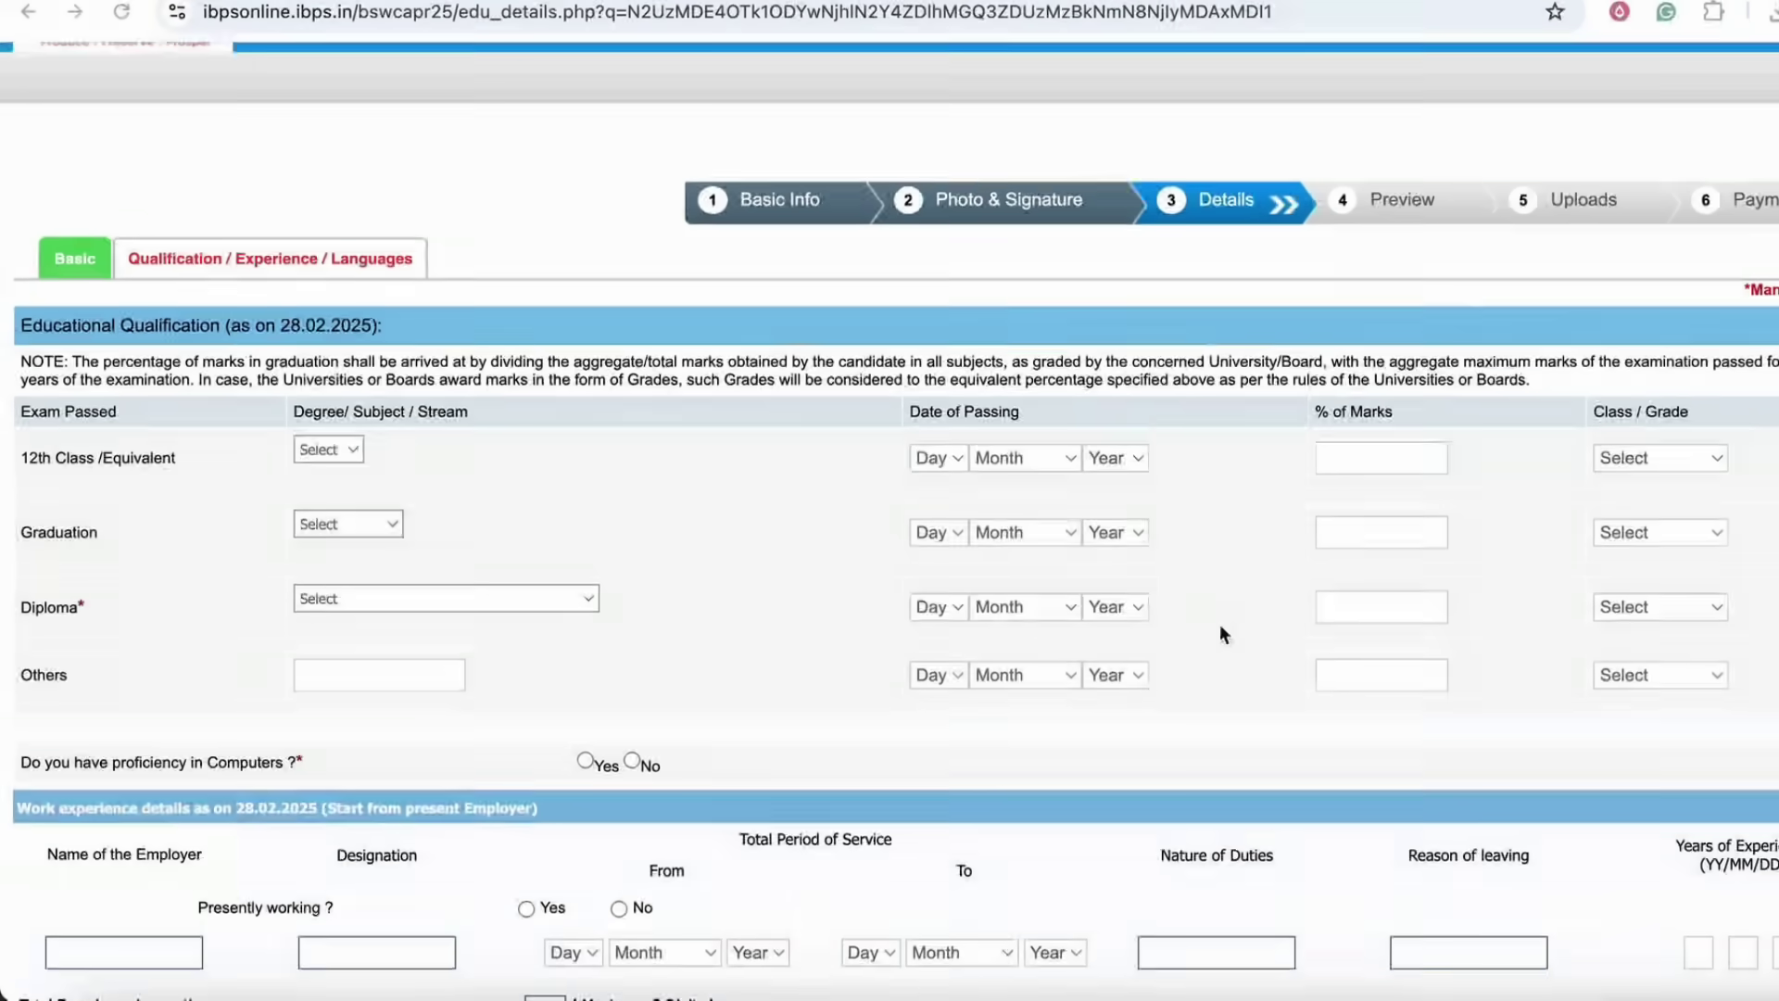
click(332, 449)
click(327, 445)
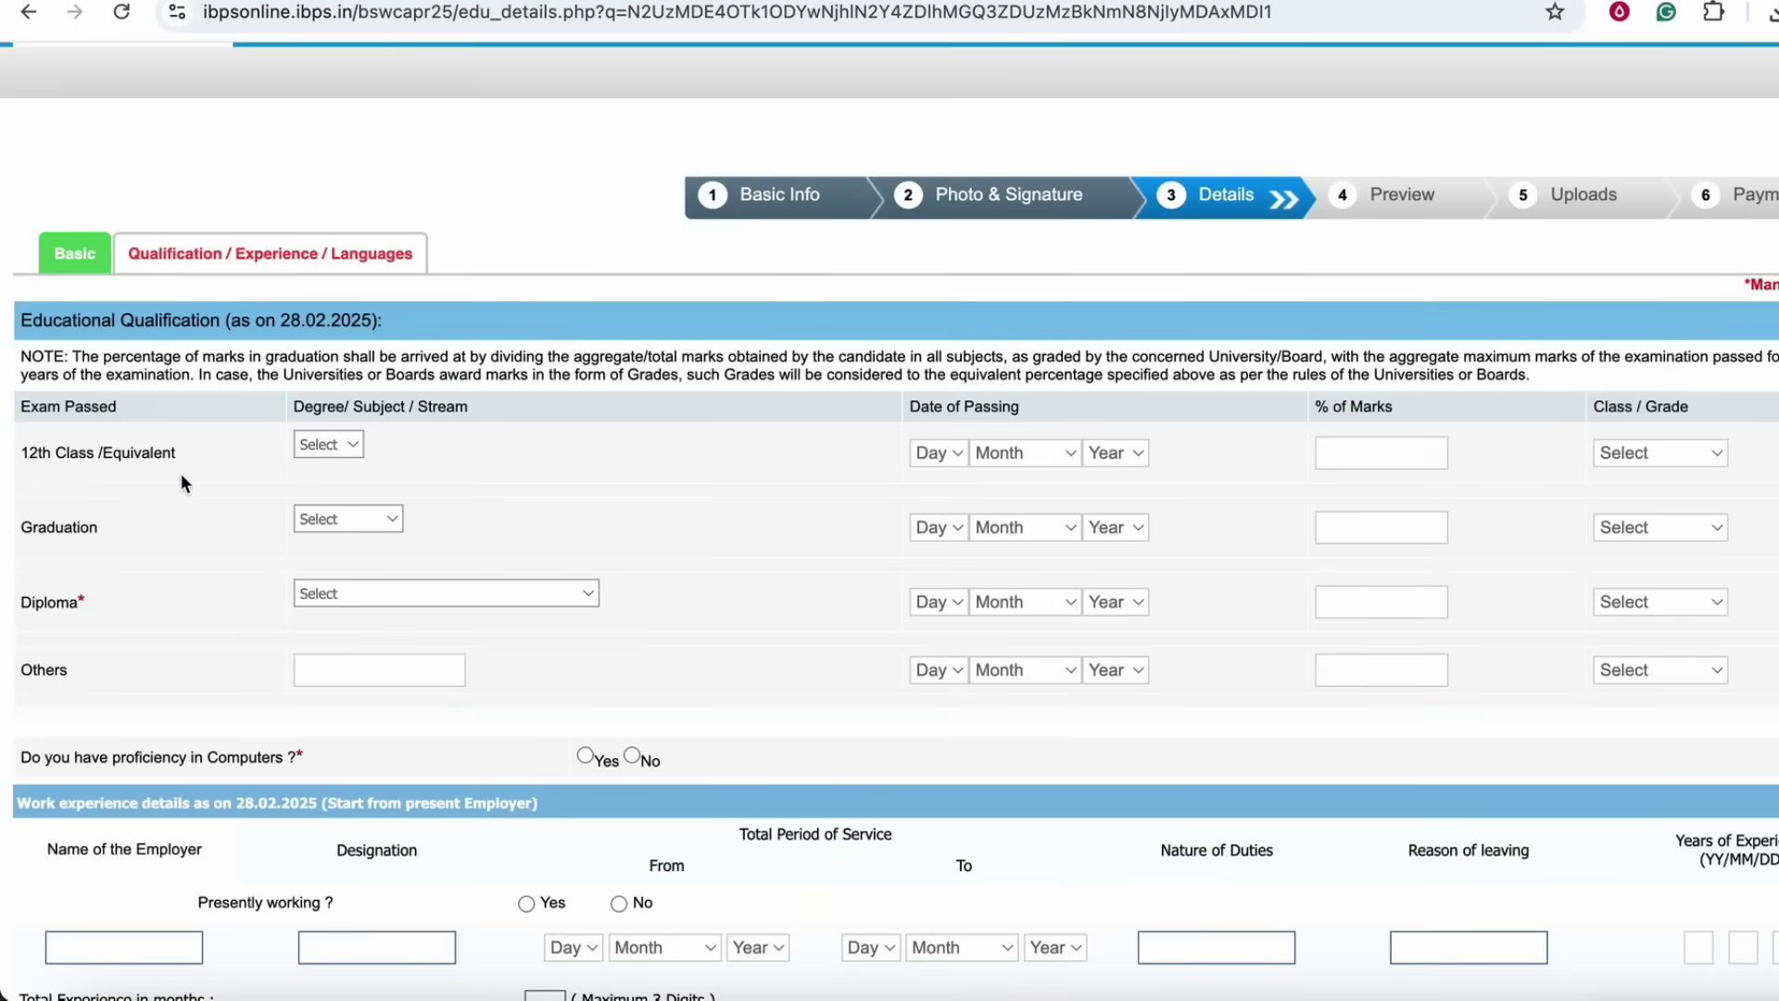
click(122, 454)
click(208, 362)
click(547, 373)
click(335, 451)
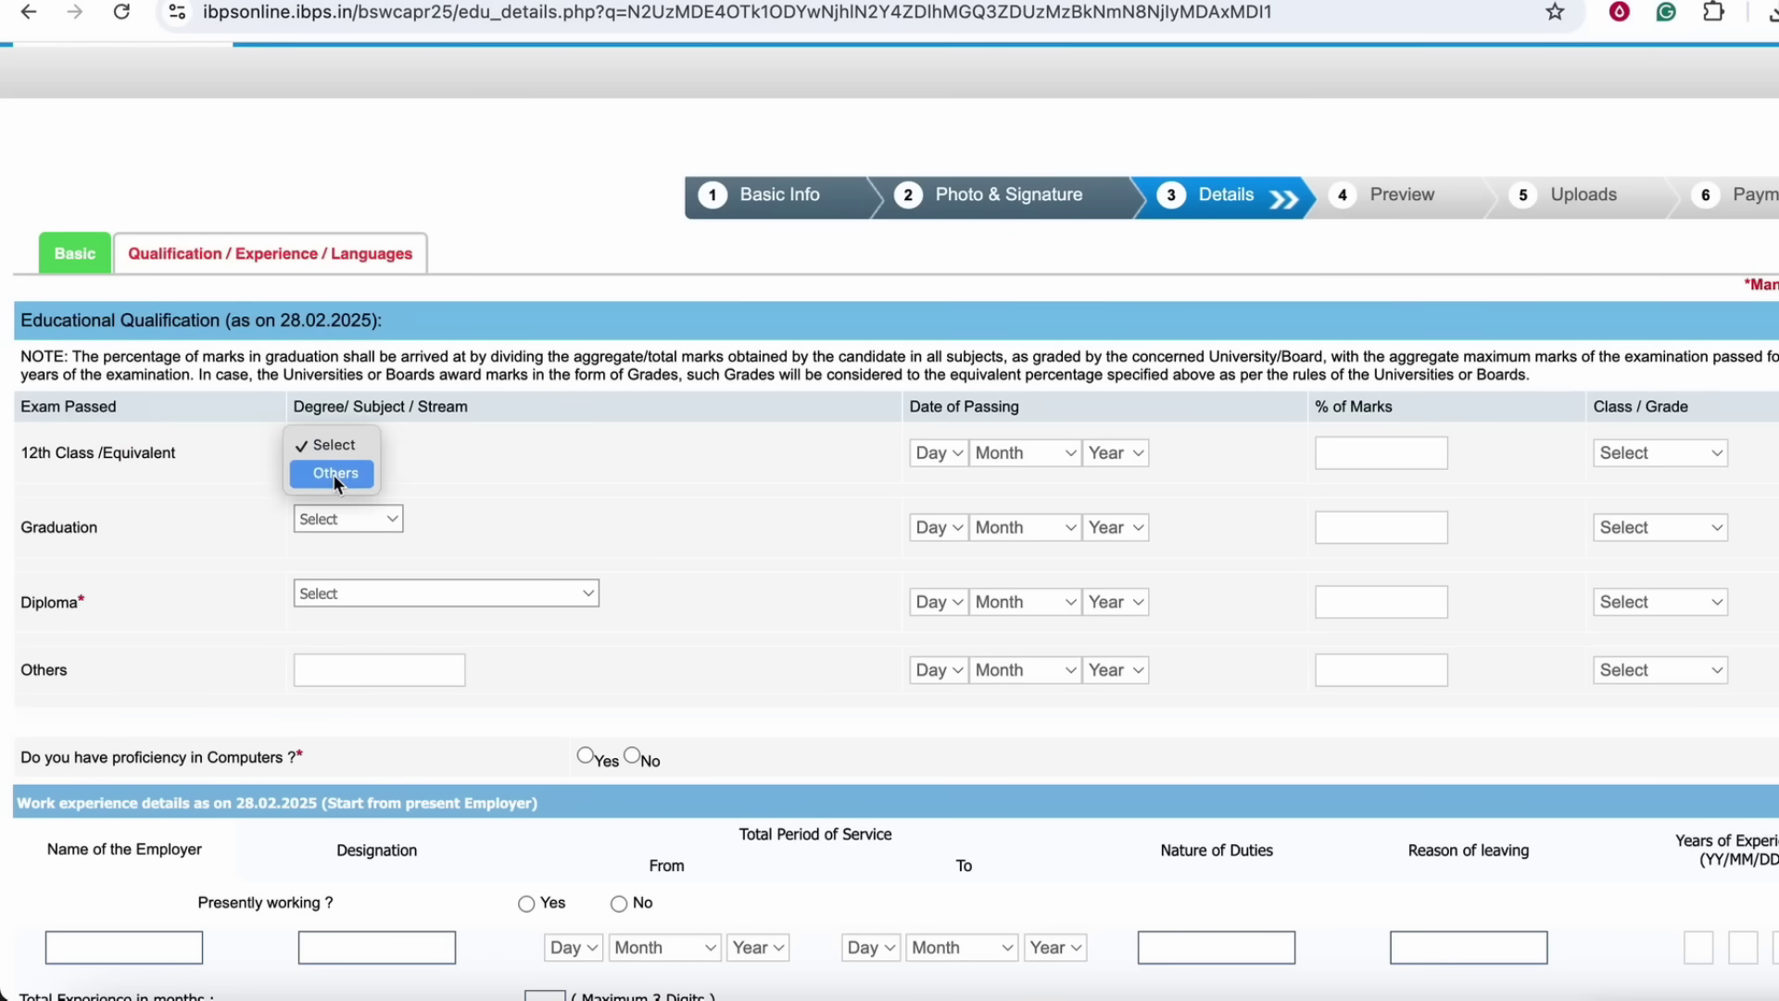
click(334, 475)
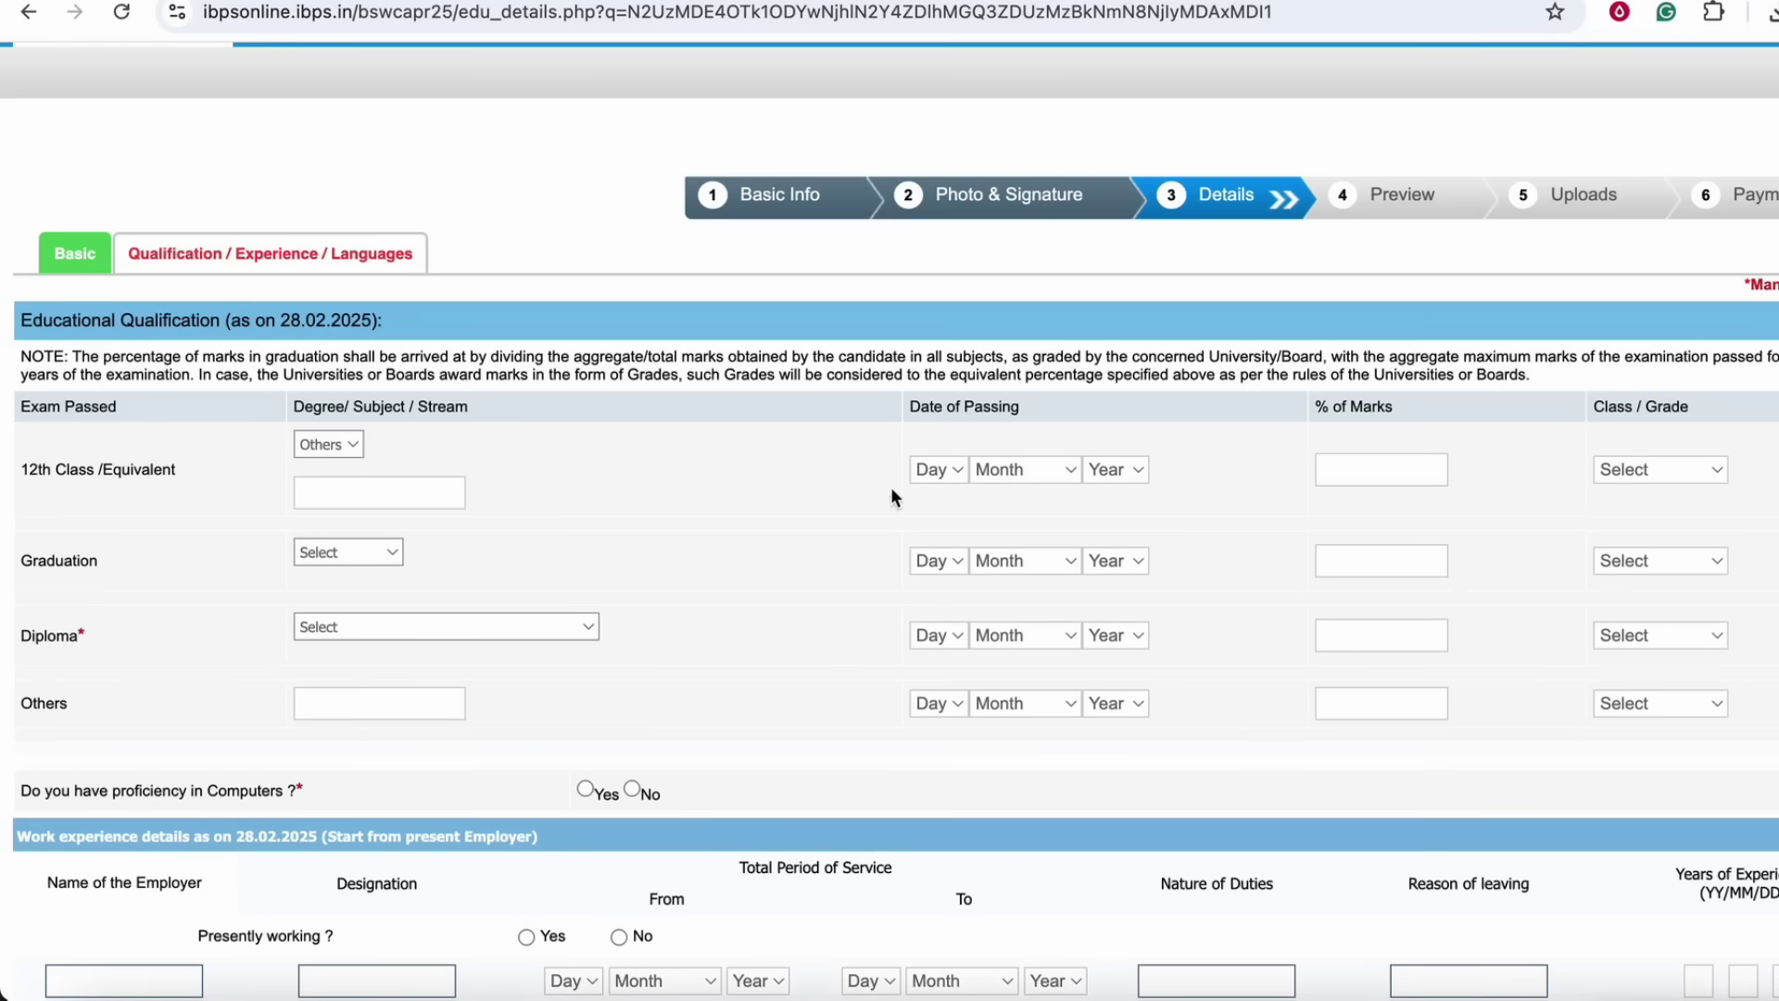
click(1353, 471)
click(1649, 473)
click(1648, 502)
- For Graduation, choose Arts as the stream and First Class as the class
click(344, 556)
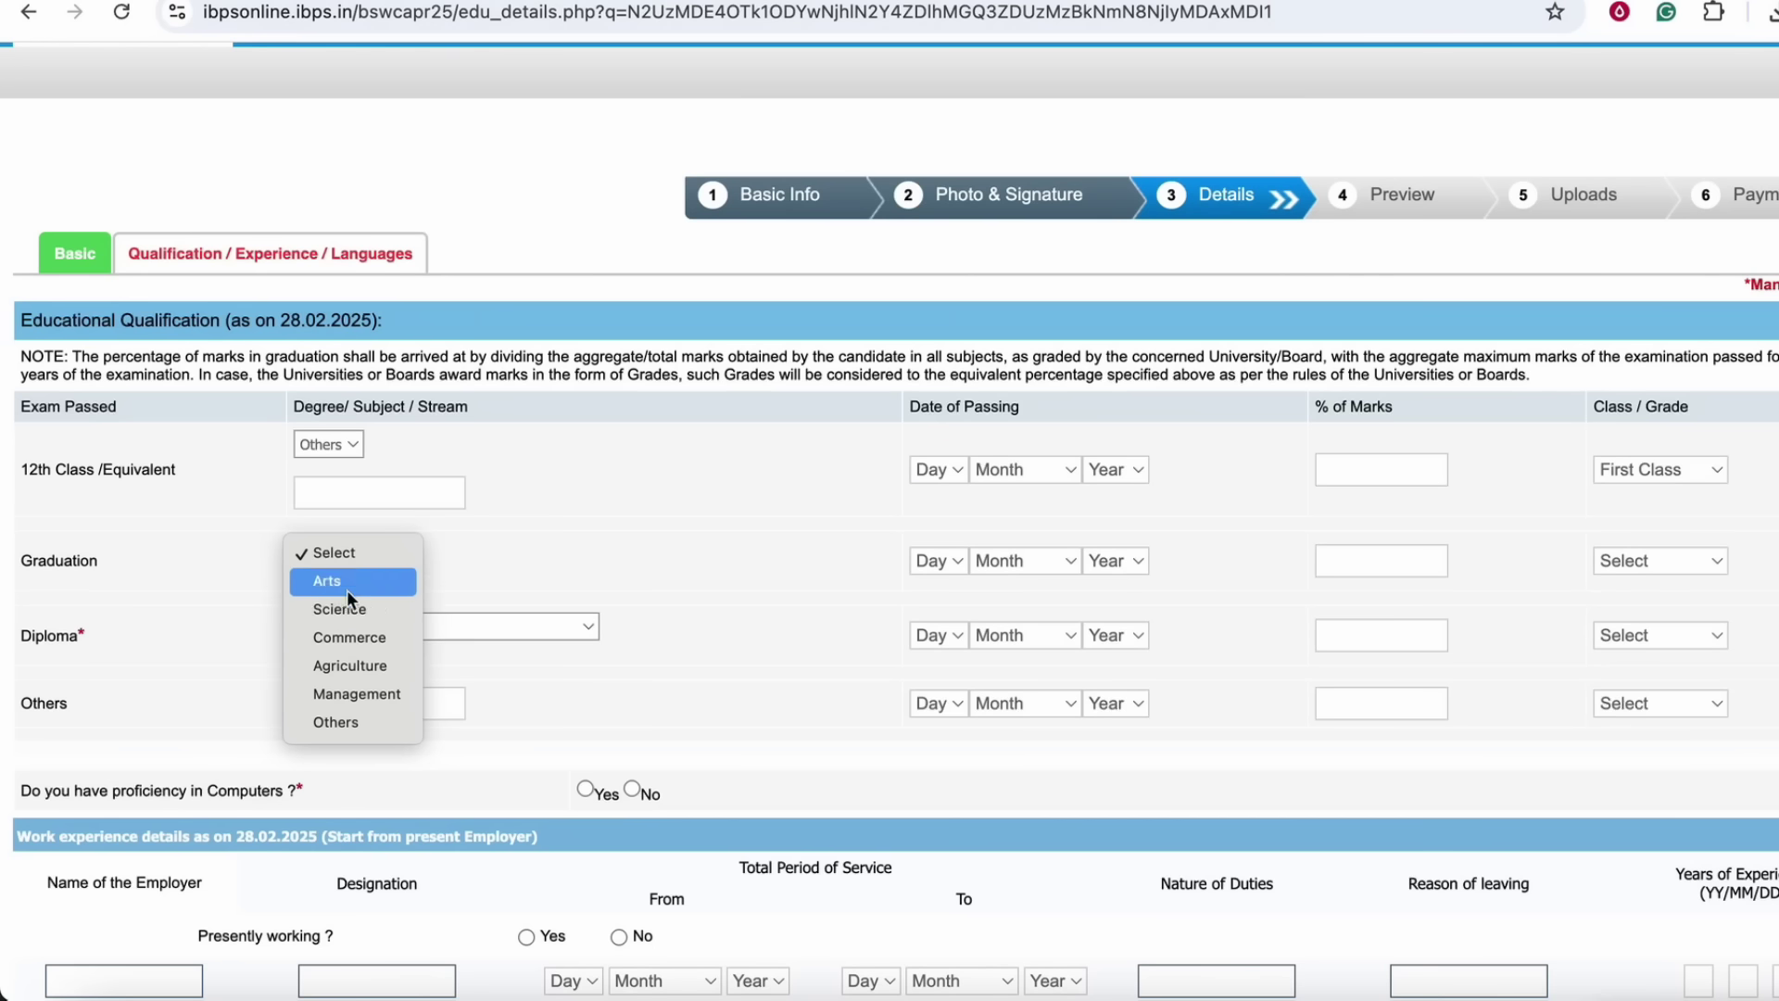
key(Escape)
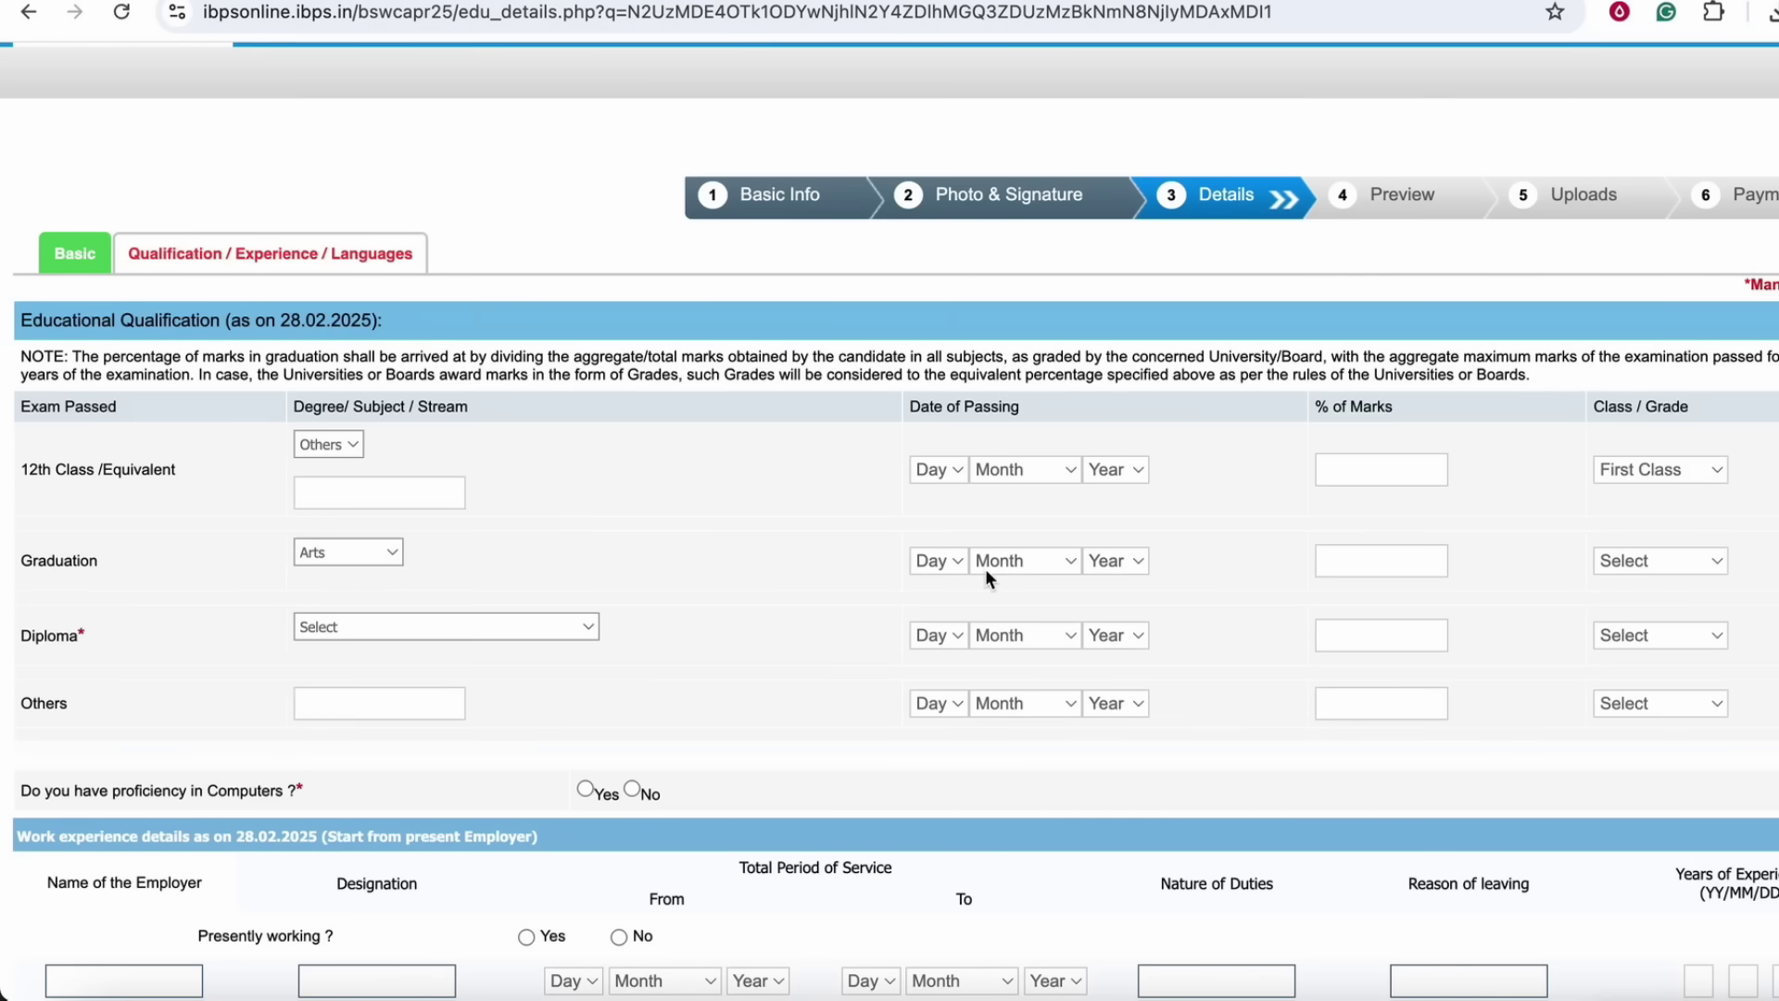
click(1349, 567)
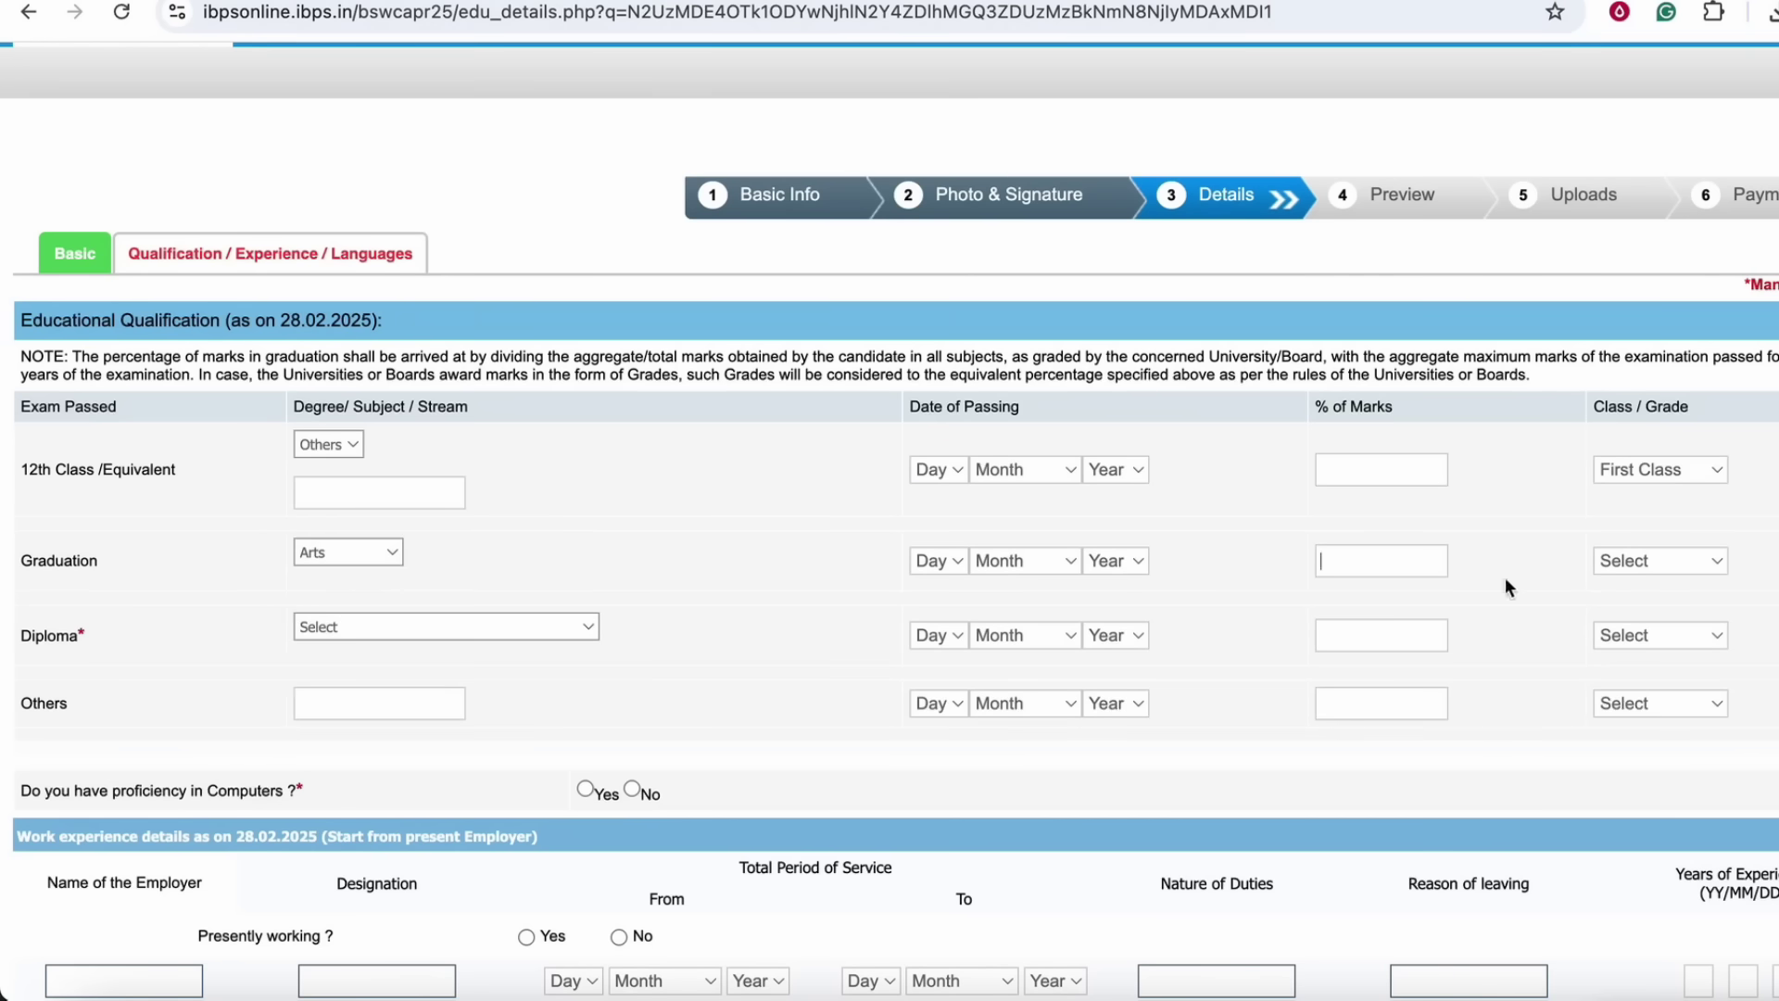
click(1653, 565)
click(1585, 609)
- Choose Advanced Diploma in Computer Applications as the Diploma qualification
scroll(1435, 604, down, 5)
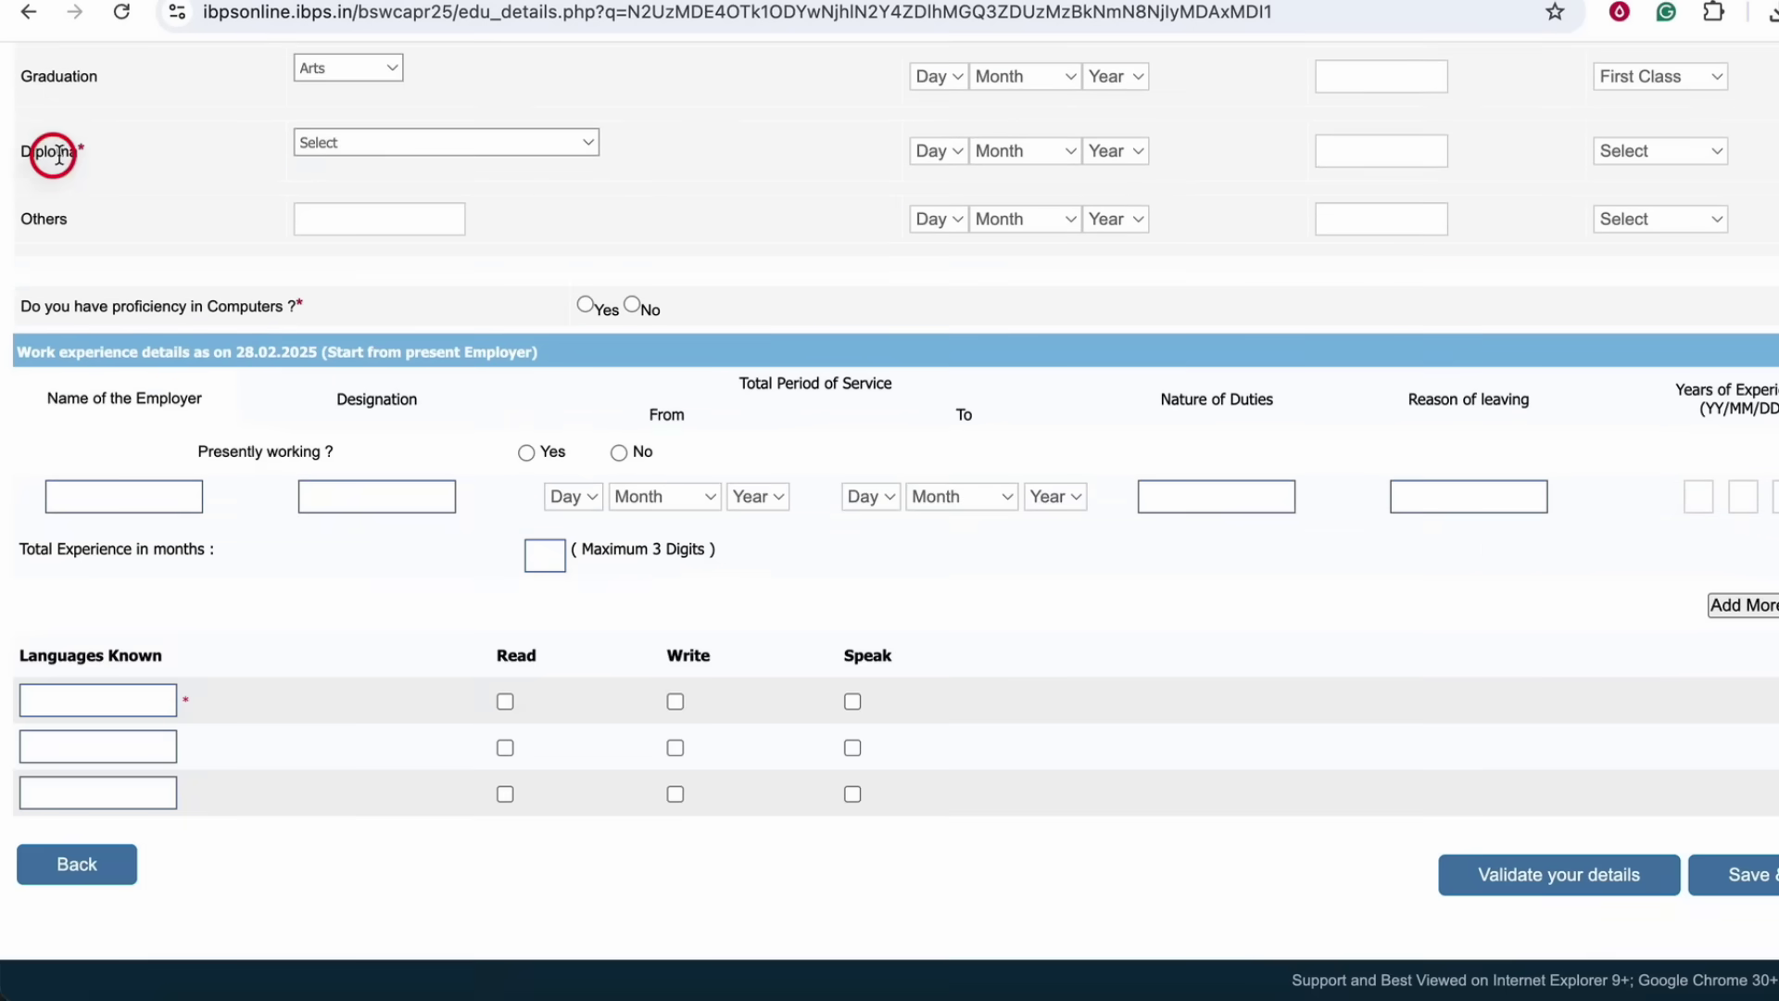
click(442, 146)
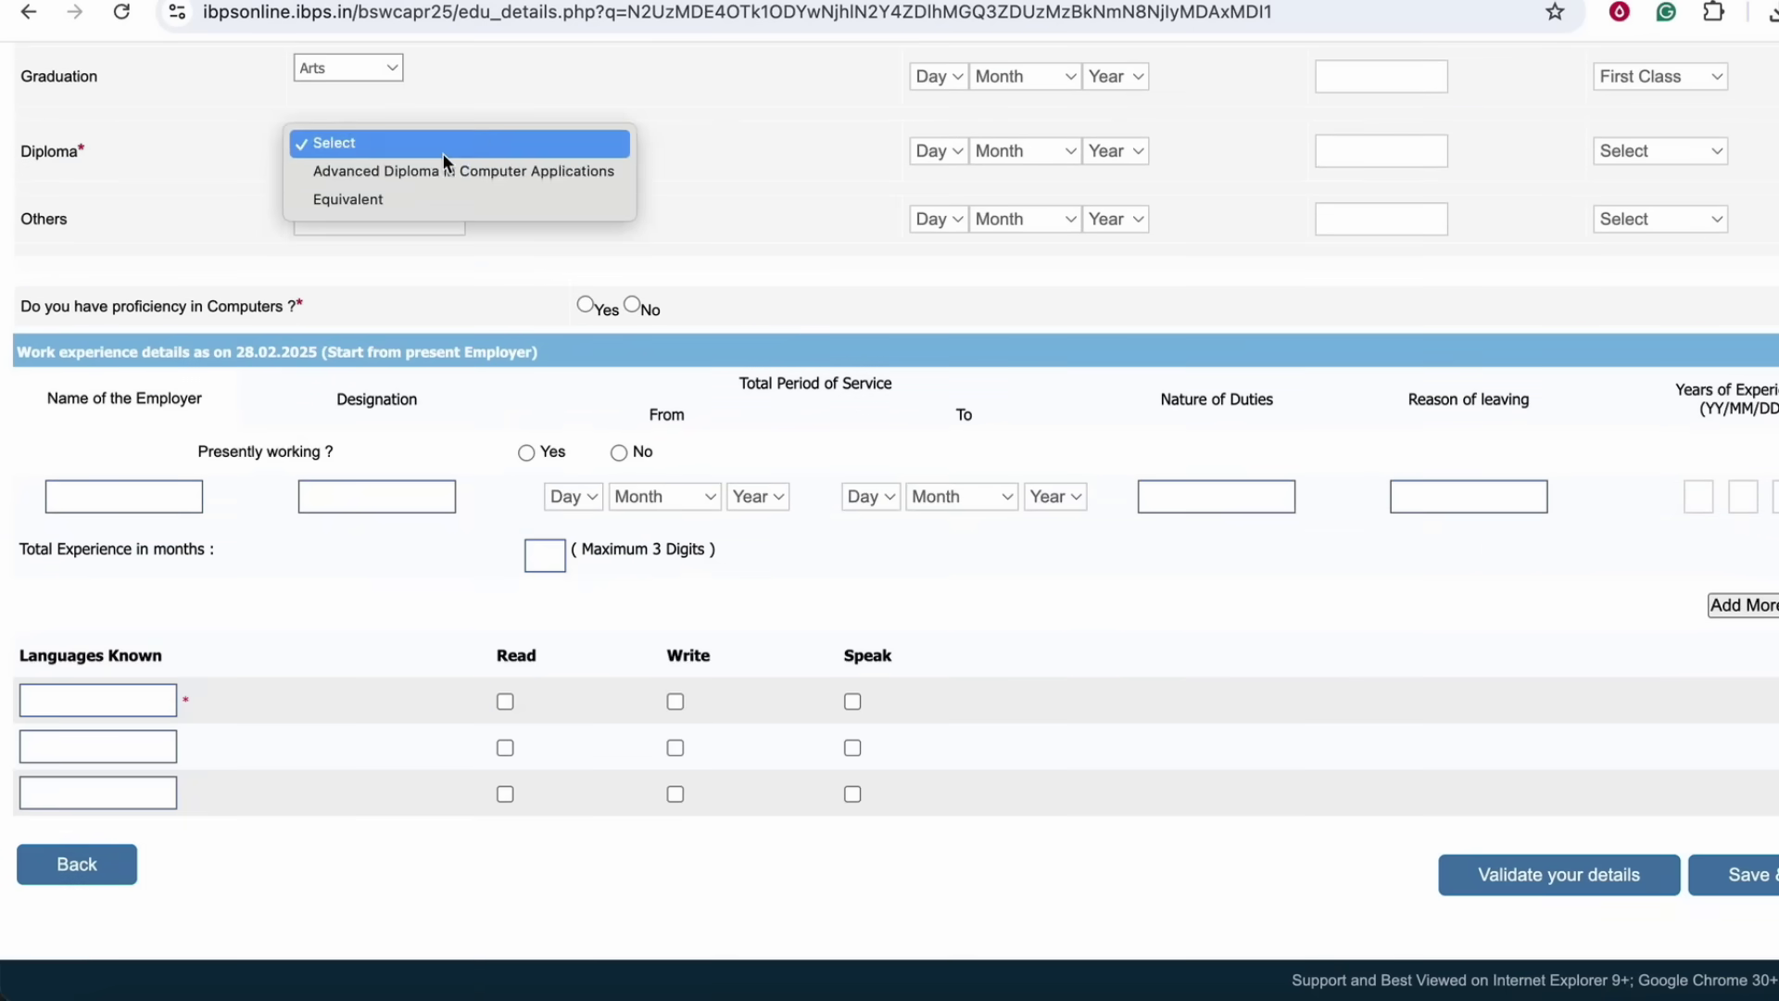
click(380, 175)
scroll(1612, 523, up, 2)
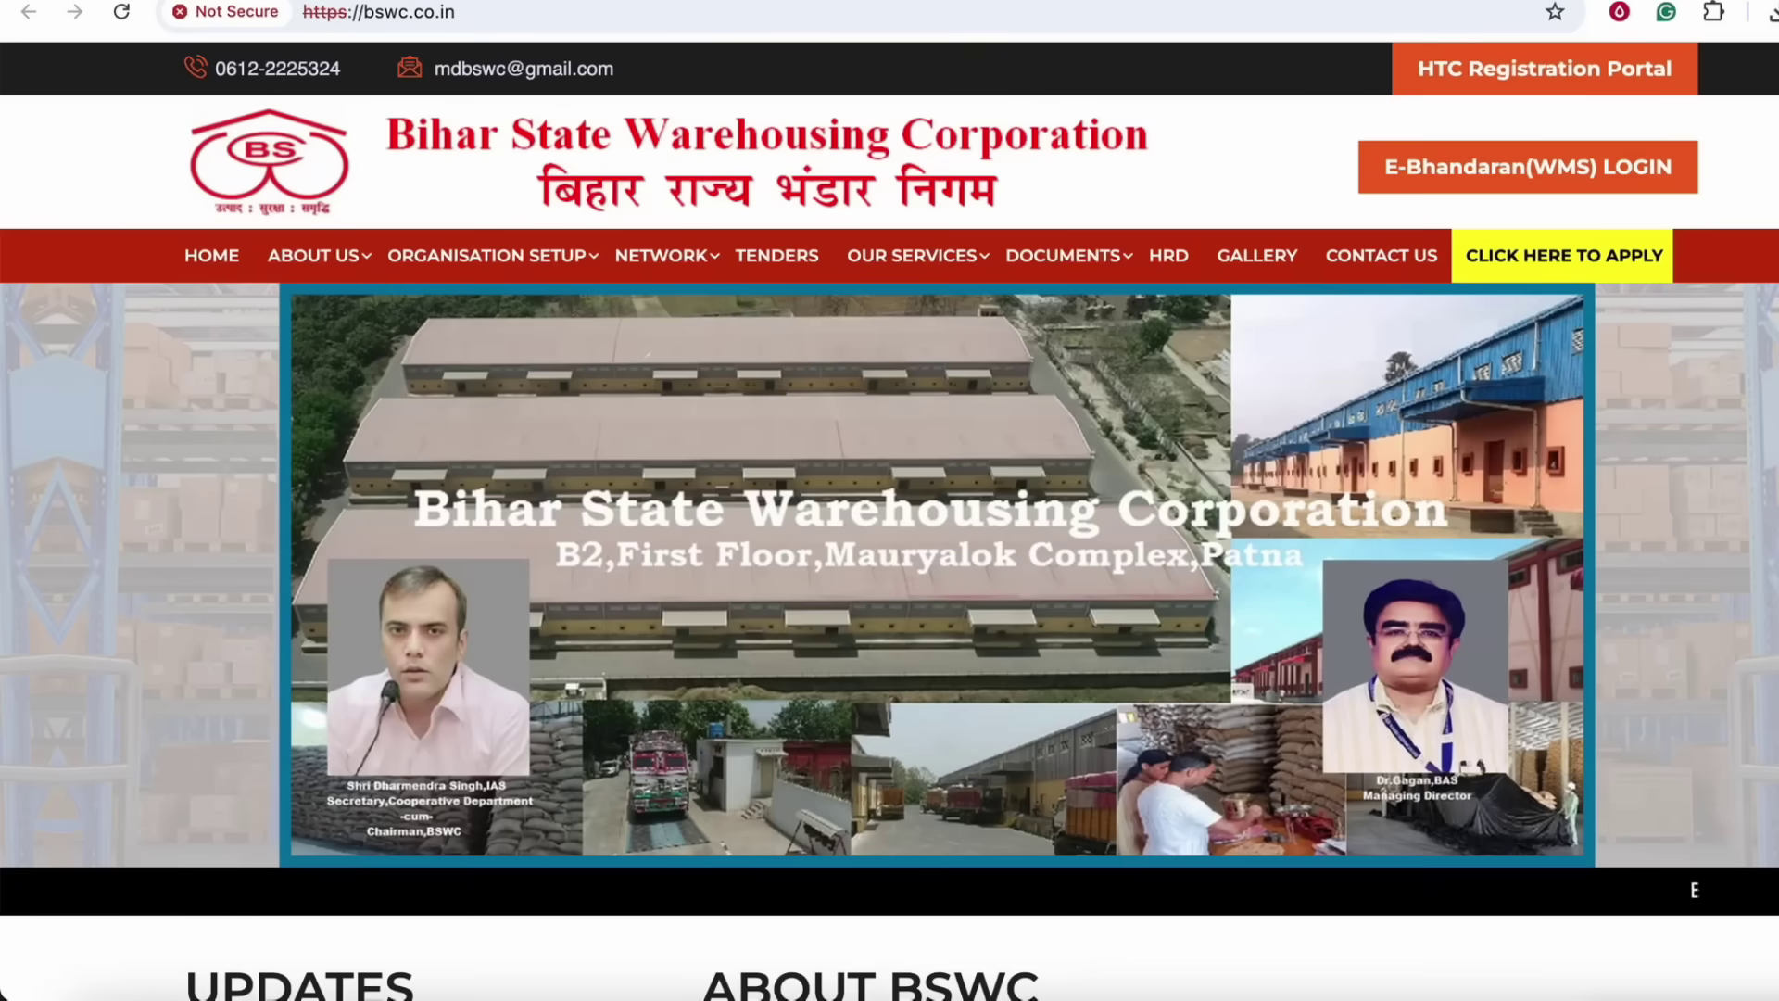
- Open the Official Notification PDF from the Bihar BSWC vacancy page and enlarge it to 150%
scroll(1148, 485, down, 9)
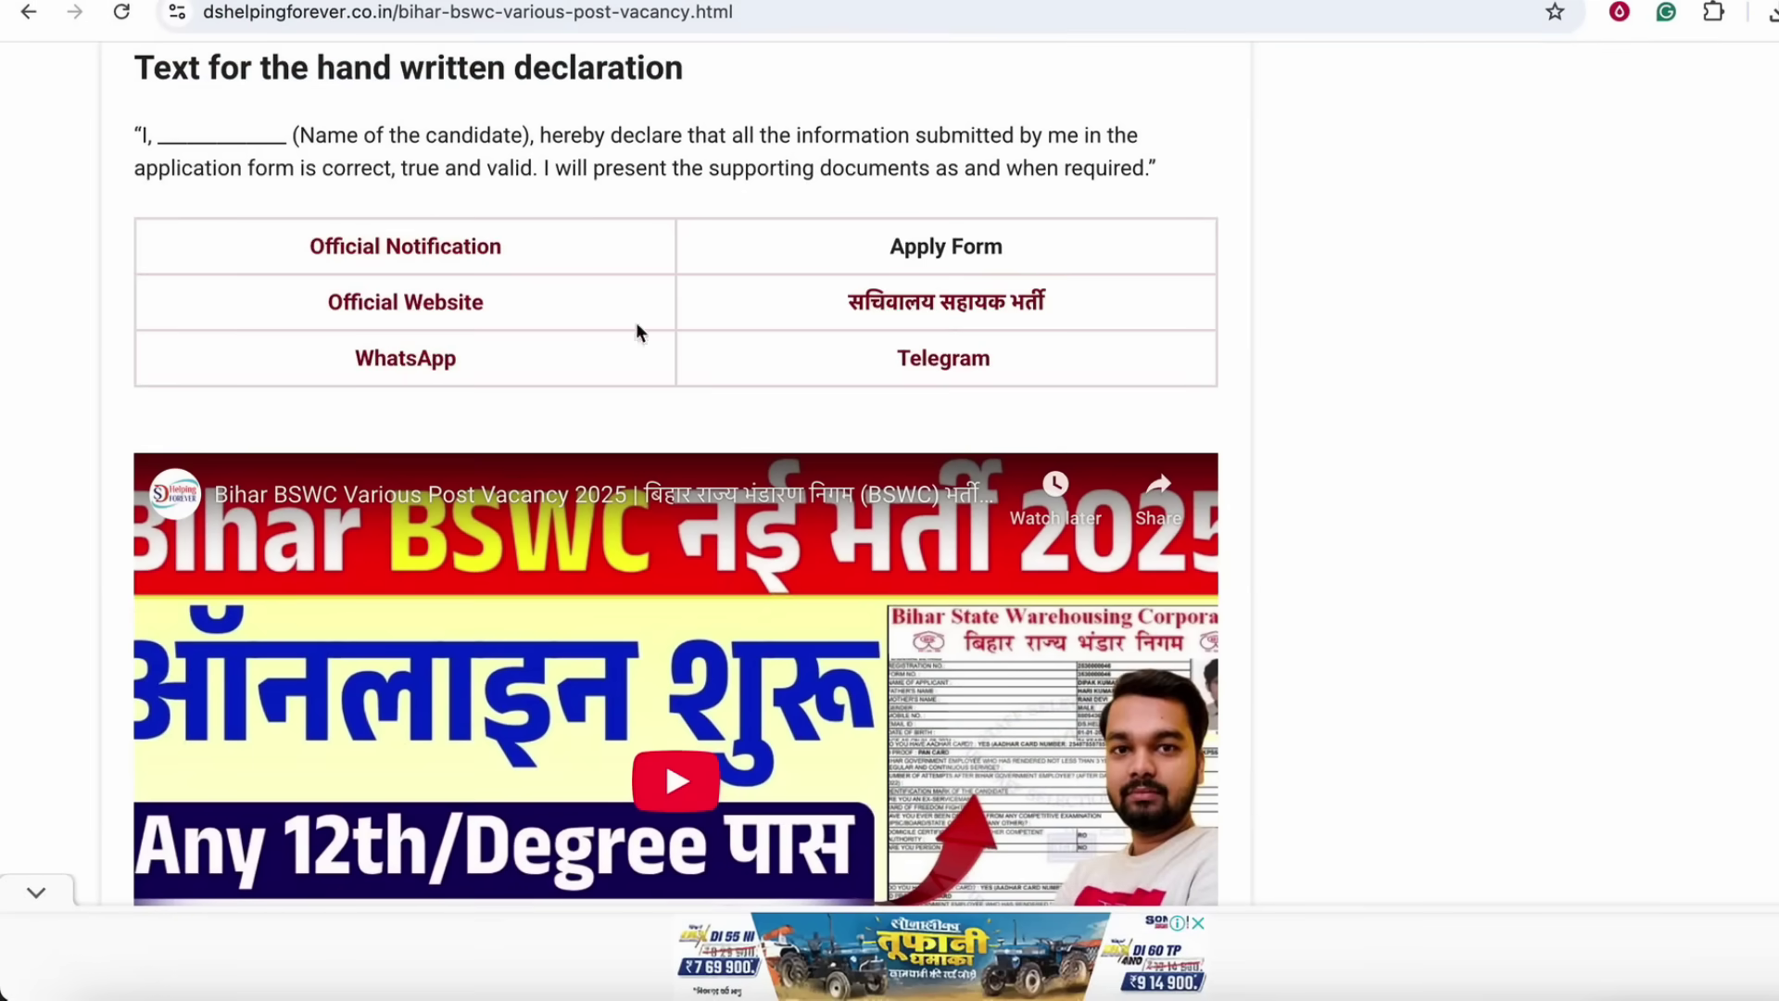
click(445, 264)
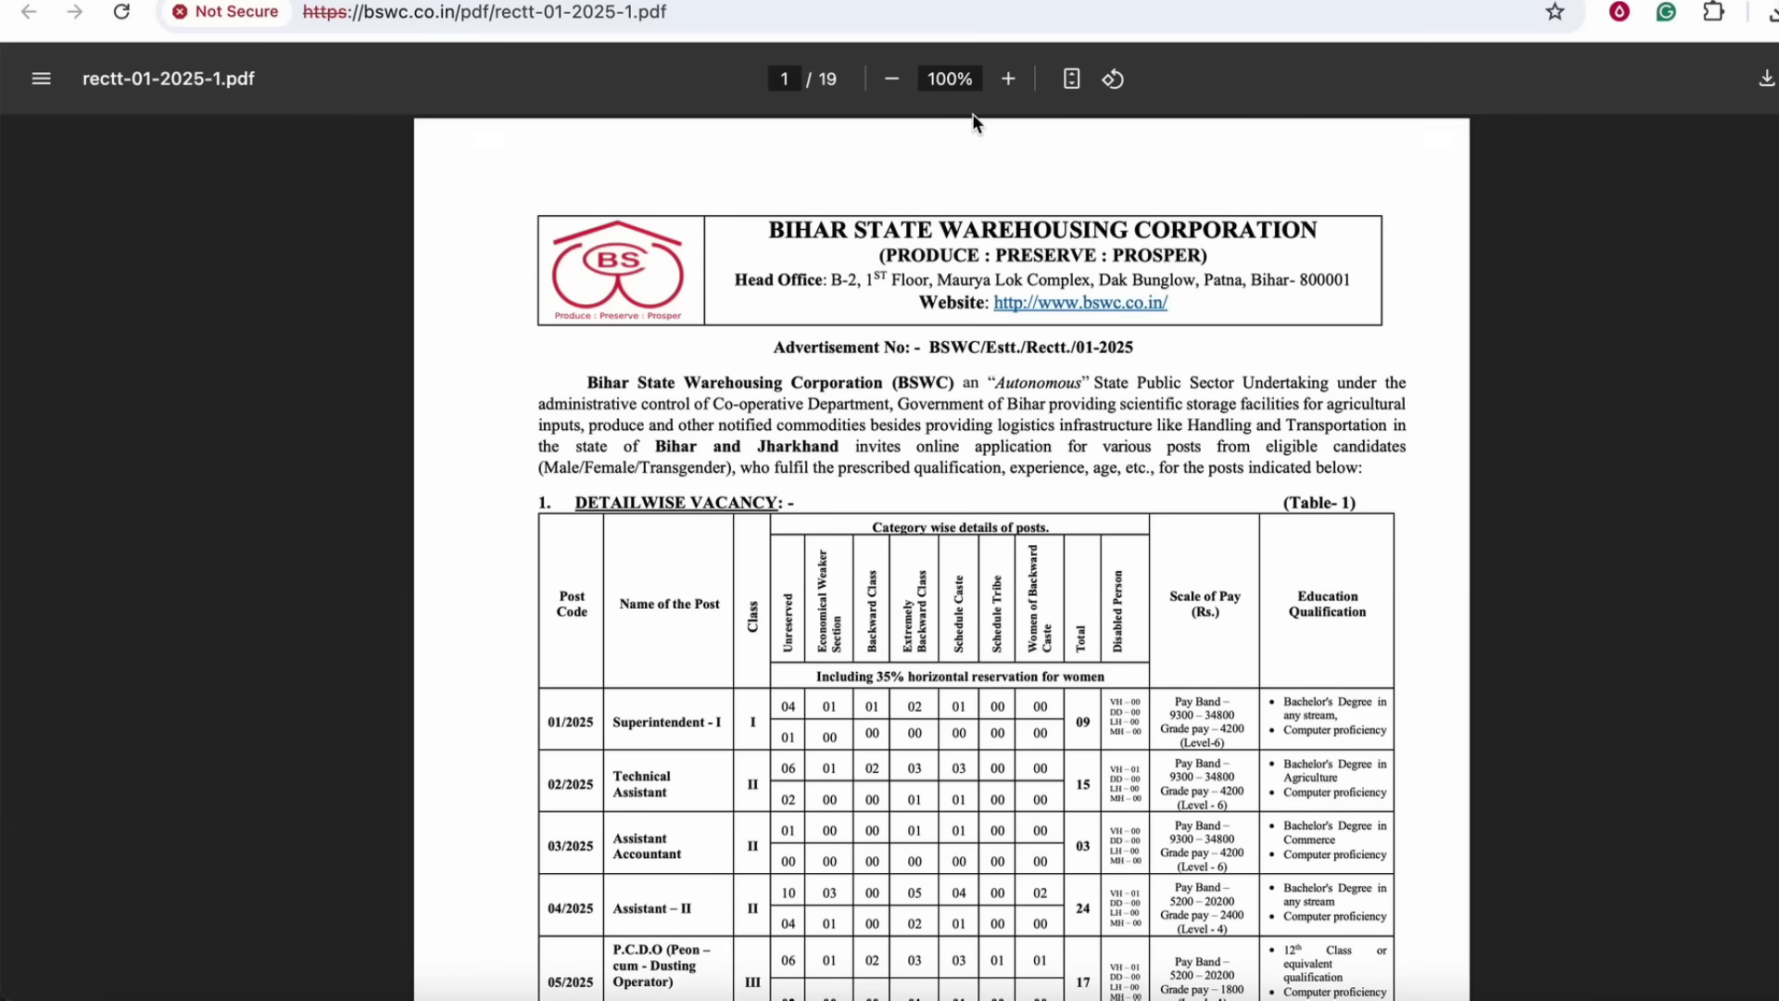
click(1008, 78)
click(1009, 79)
click(1008, 79)
- Highlight the computer proficiency requirement for Assistant - II, Assistant Accountant, Technical Assistant and Superintendent - I in the vacancy table
scroll(1218, 565, down, 10)
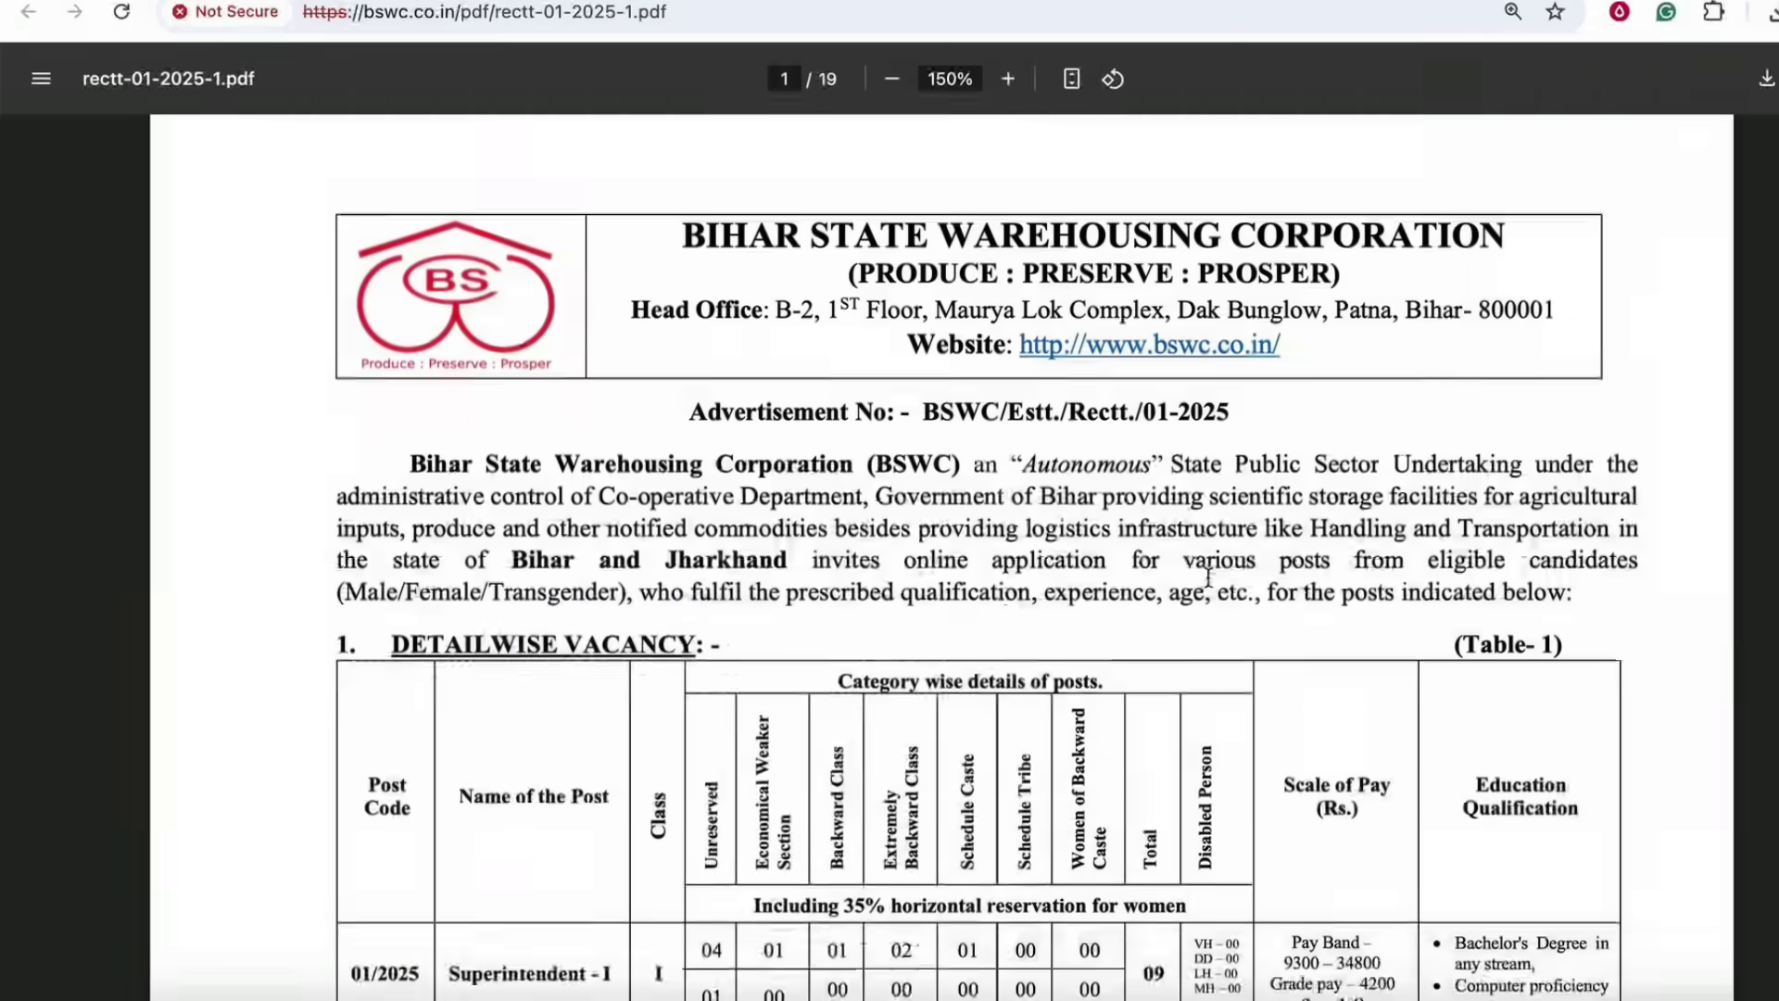
scroll(1279, 546, up, 3)
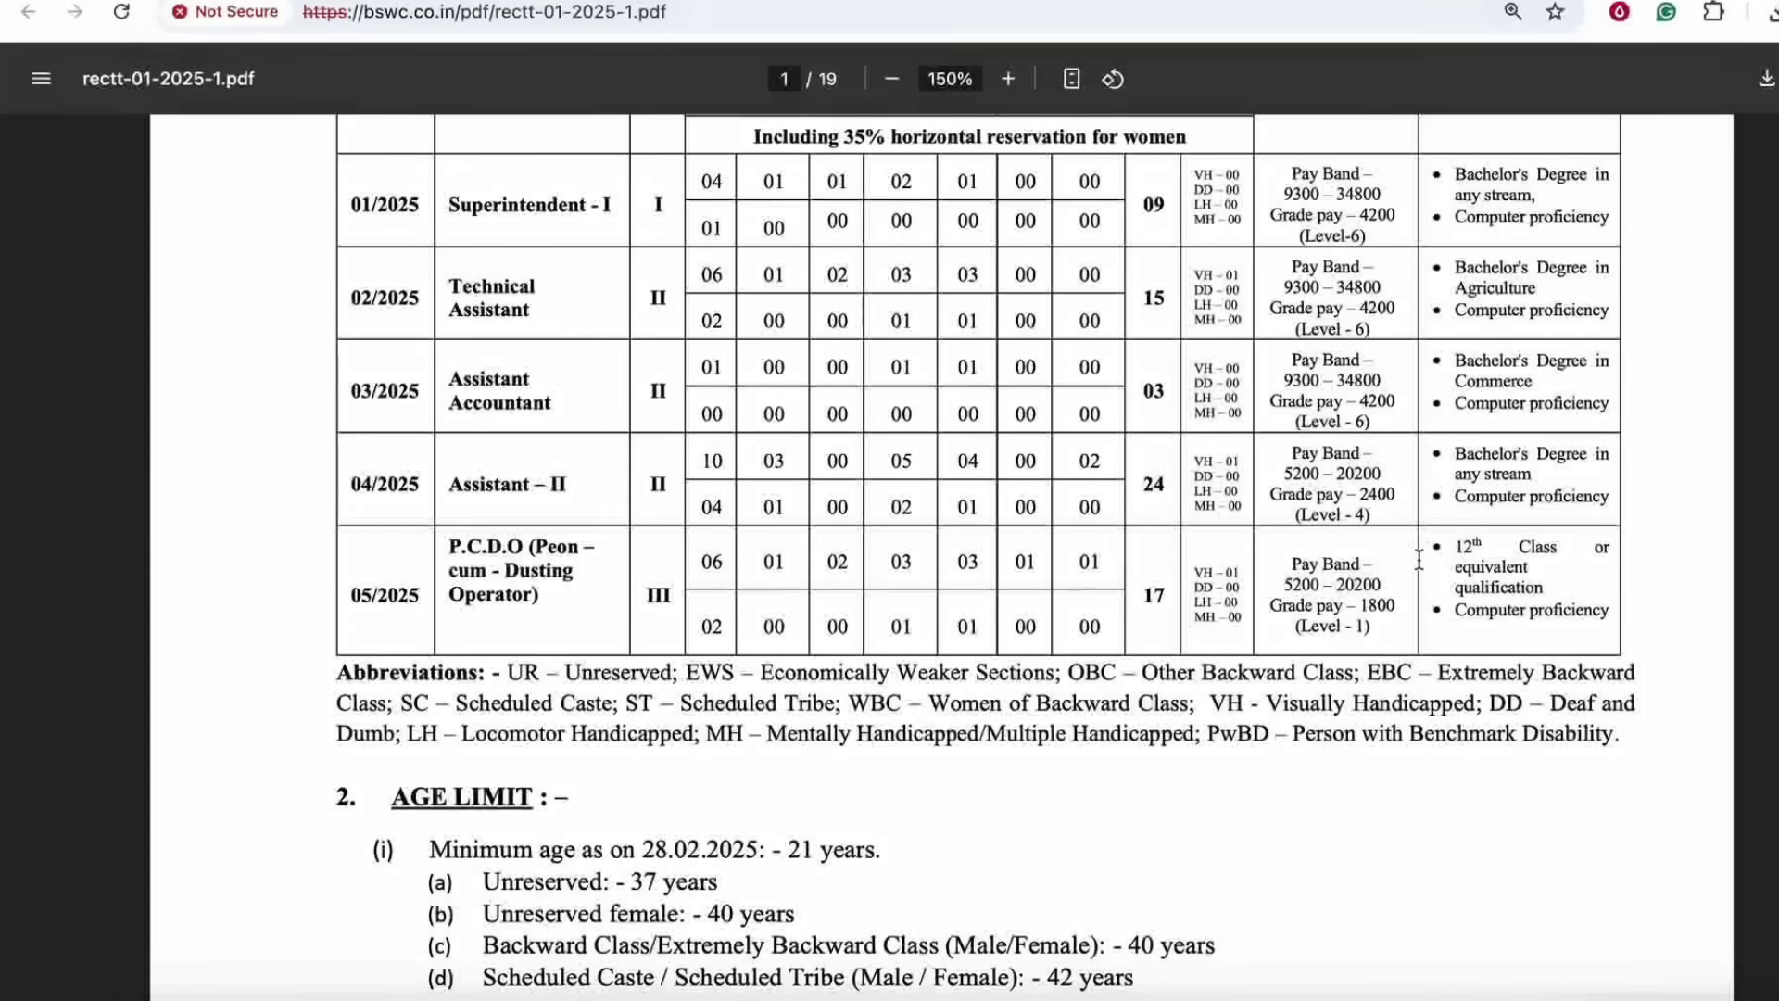
drag(1455, 514, 1575, 500)
drag(1467, 408, 1579, 412)
drag(1475, 317, 1614, 306)
drag(1461, 215, 1592, 216)
- Enlarge the notification to 175% and examine the category-wise vacancies, qualifications and age limits
click(1008, 79)
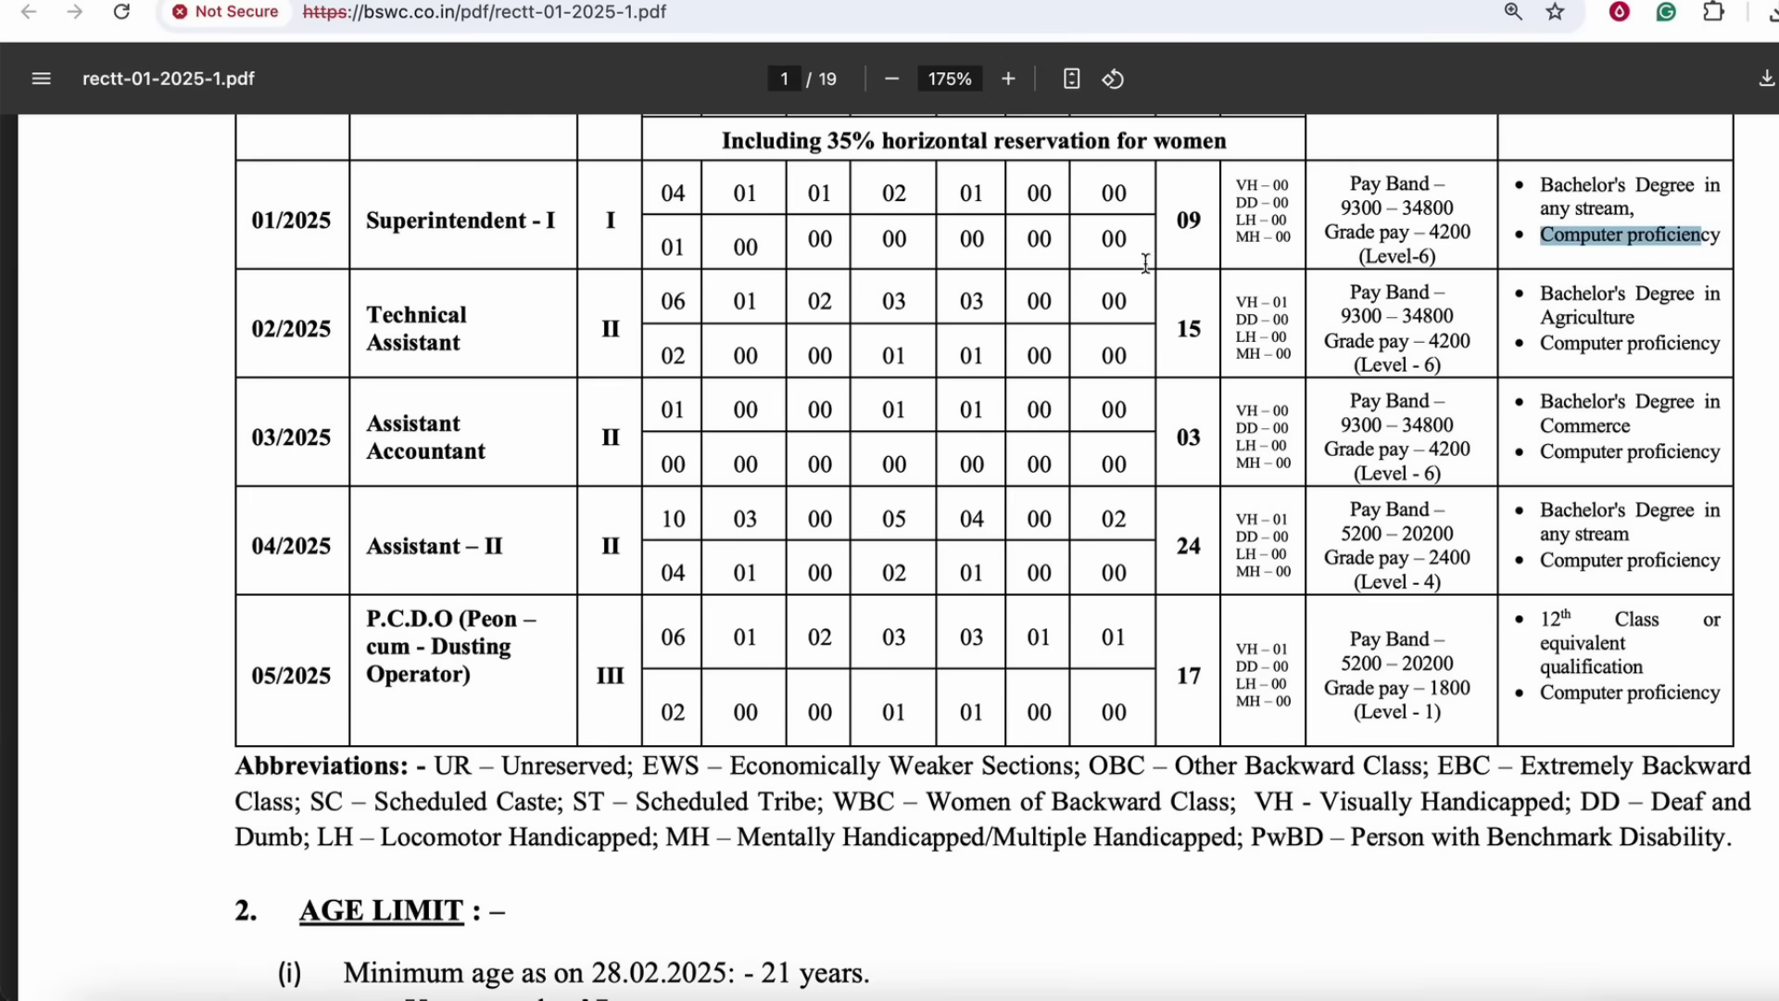
scroll(1332, 468, down, 1)
scroll(1333, 468, up, 5)
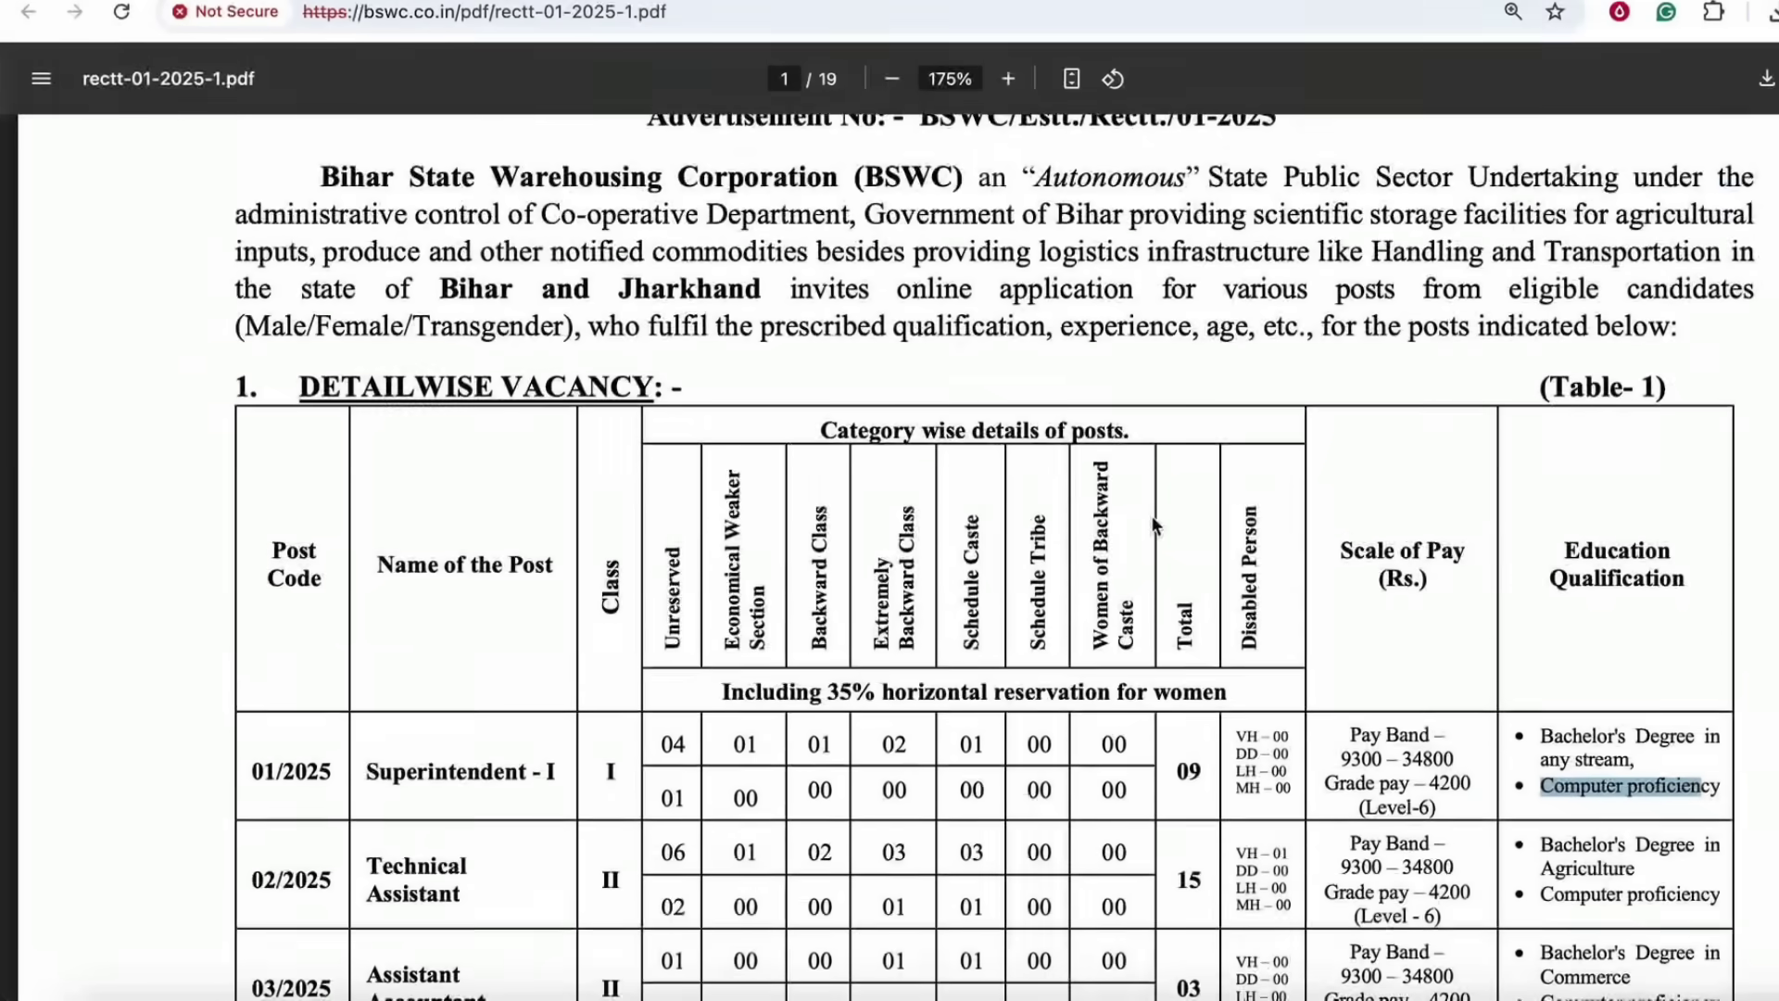
scroll(1158, 523, down, 1)
scroll(1153, 517, up, 1)
scroll(1168, 528, down, 7)
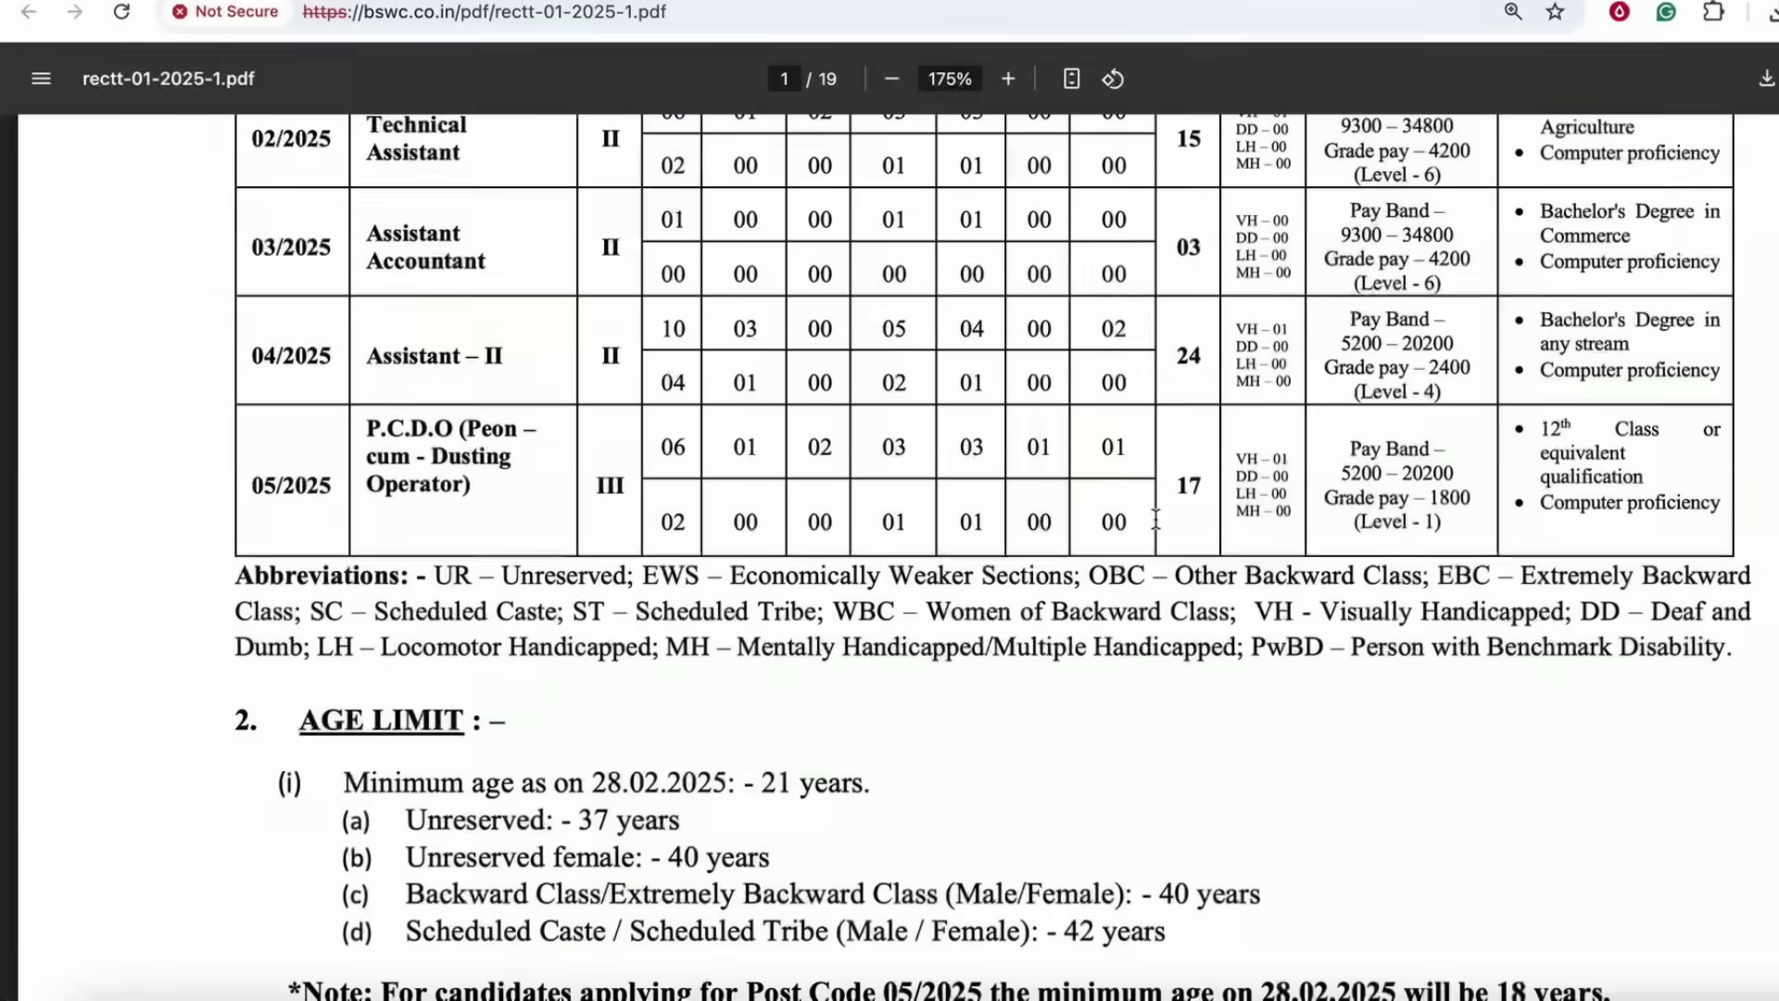
- Return to the application form and record the Diploma as Advanced Diploma in Computer Applications with First Class
key(ctrl+Tab)
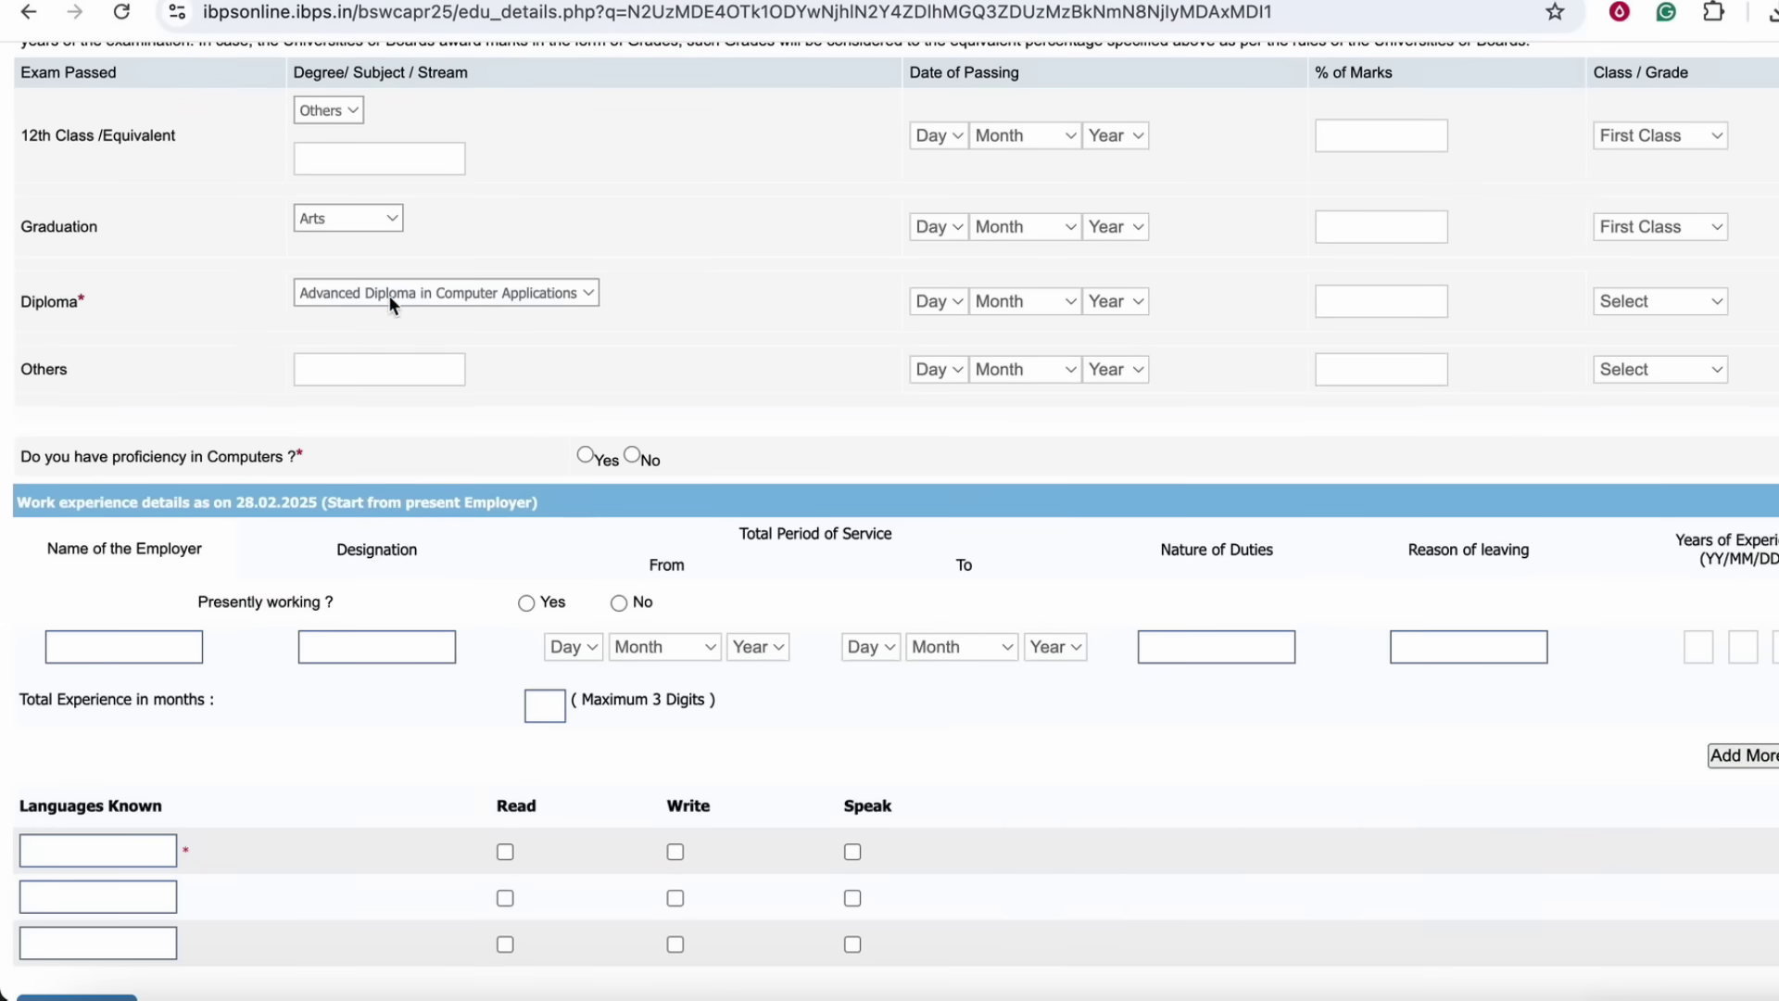
click(390, 295)
click(721, 298)
click(436, 295)
click(367, 322)
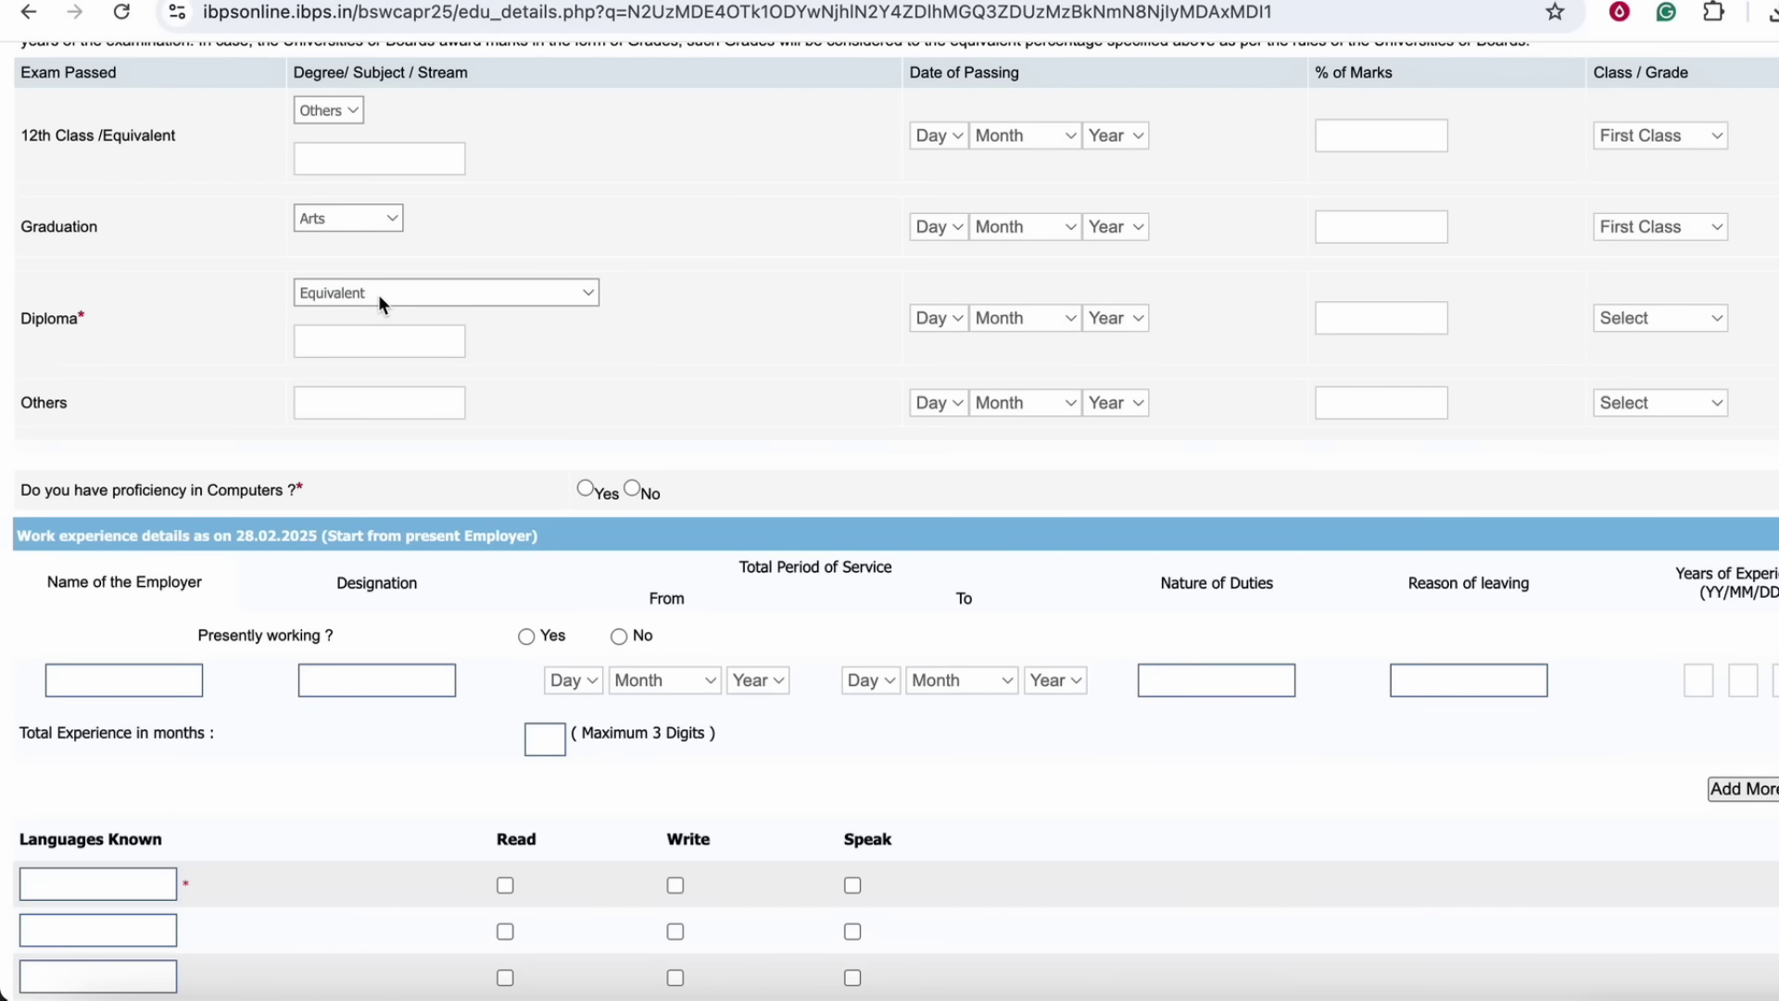
click(379, 293)
click(361, 274)
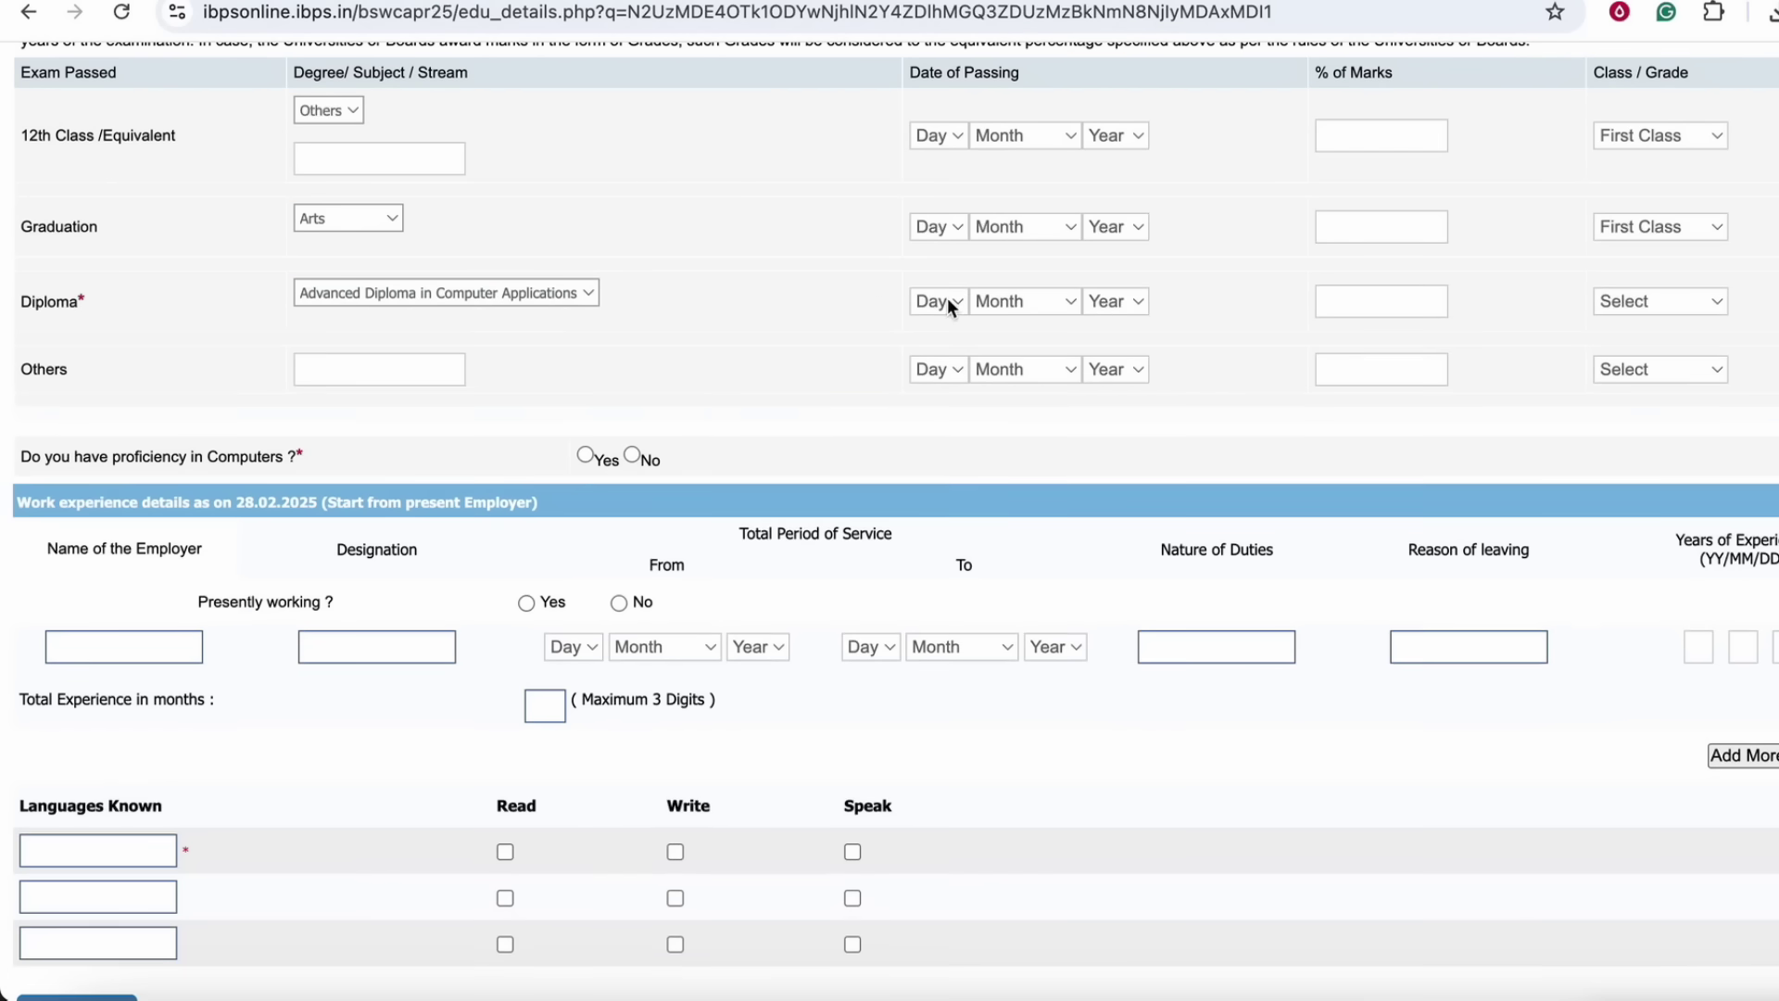
click(1377, 302)
click(1625, 304)
click(1632, 334)
- Answer Yes to computer proficiency and No to presently working in the work experience details
scroll(1053, 432, down, 1)
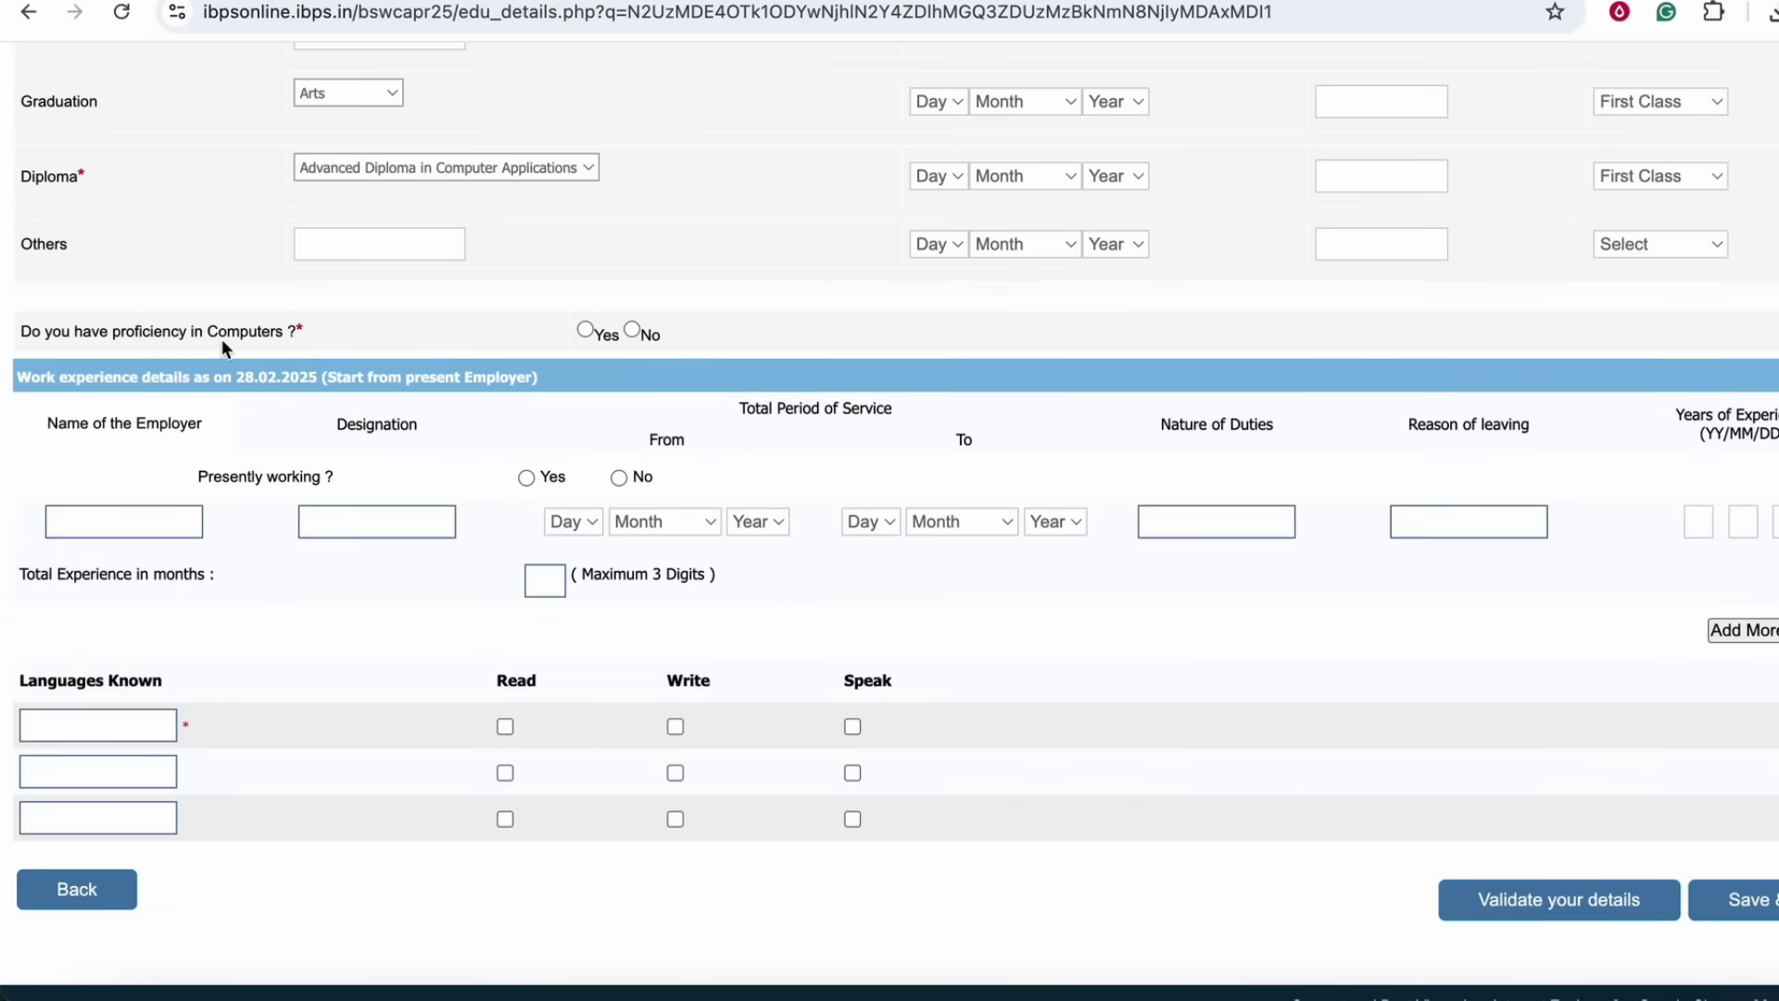
click(587, 330)
click(619, 476)
- Enter HINDI as the first known language and mark it for reading, writing and speaking
scroll(399, 530, down, 1)
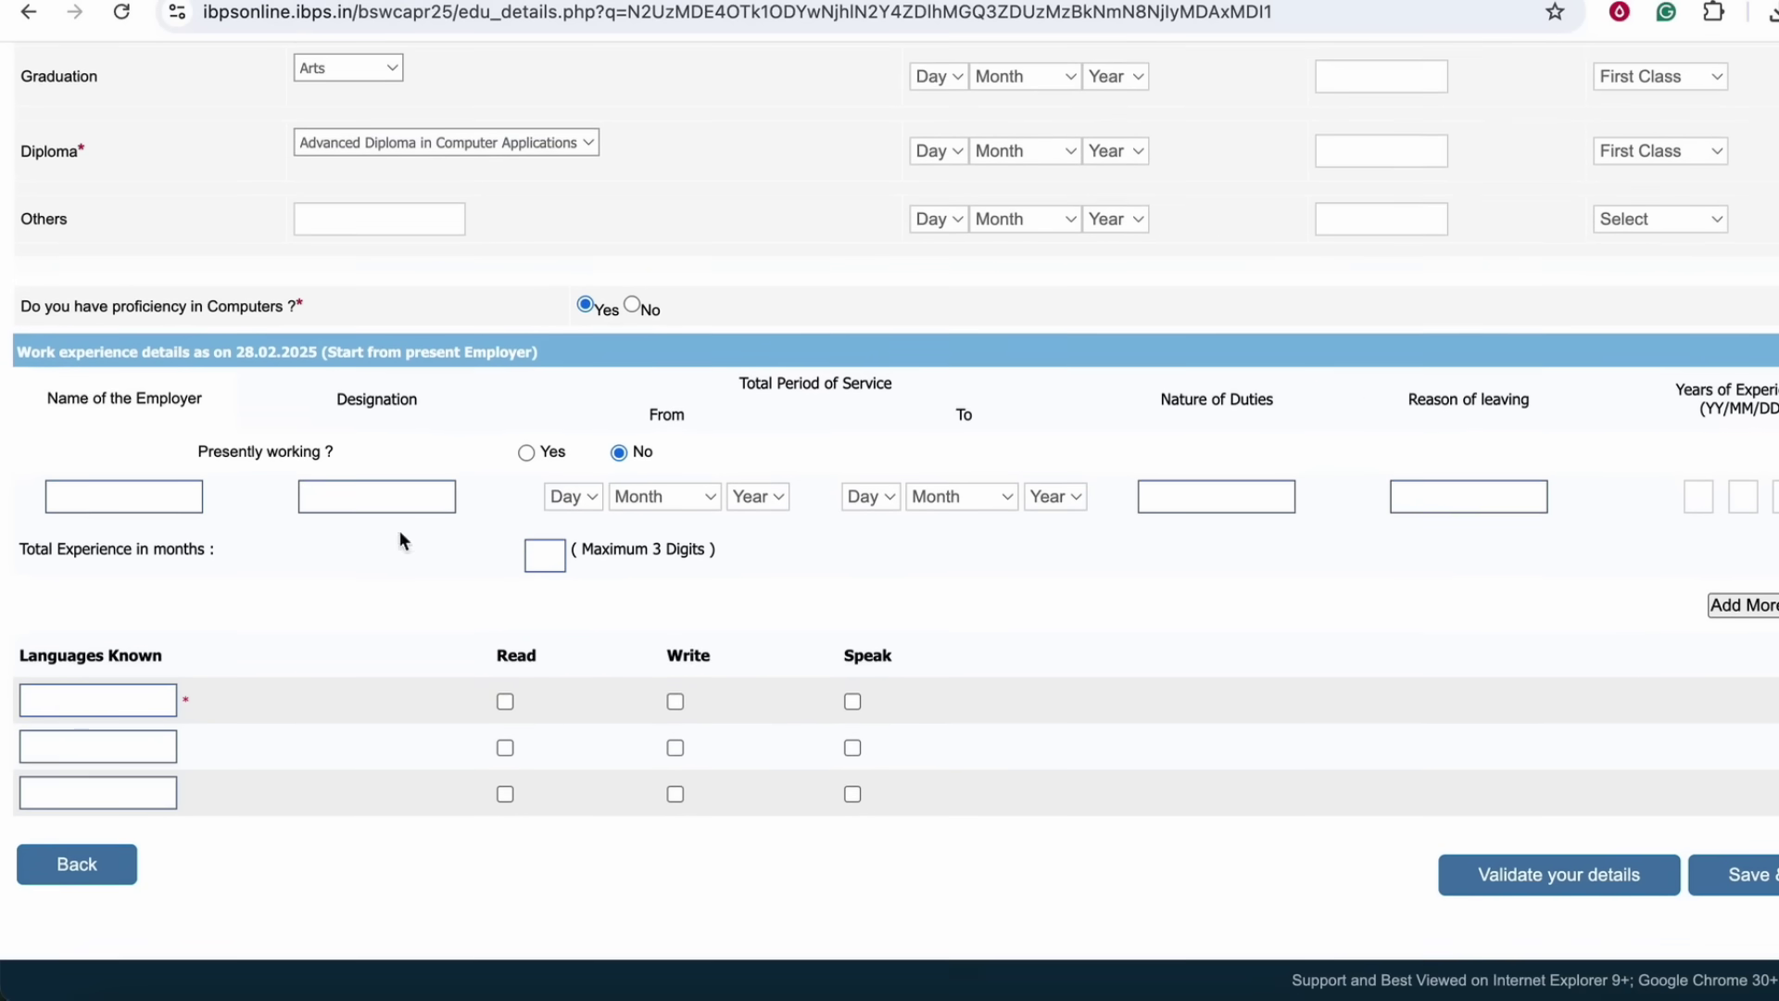
click(62, 707)
text(hin)
key(BackSpace)
key(BackSpace)
key(BackSpace)
text(HINDI)
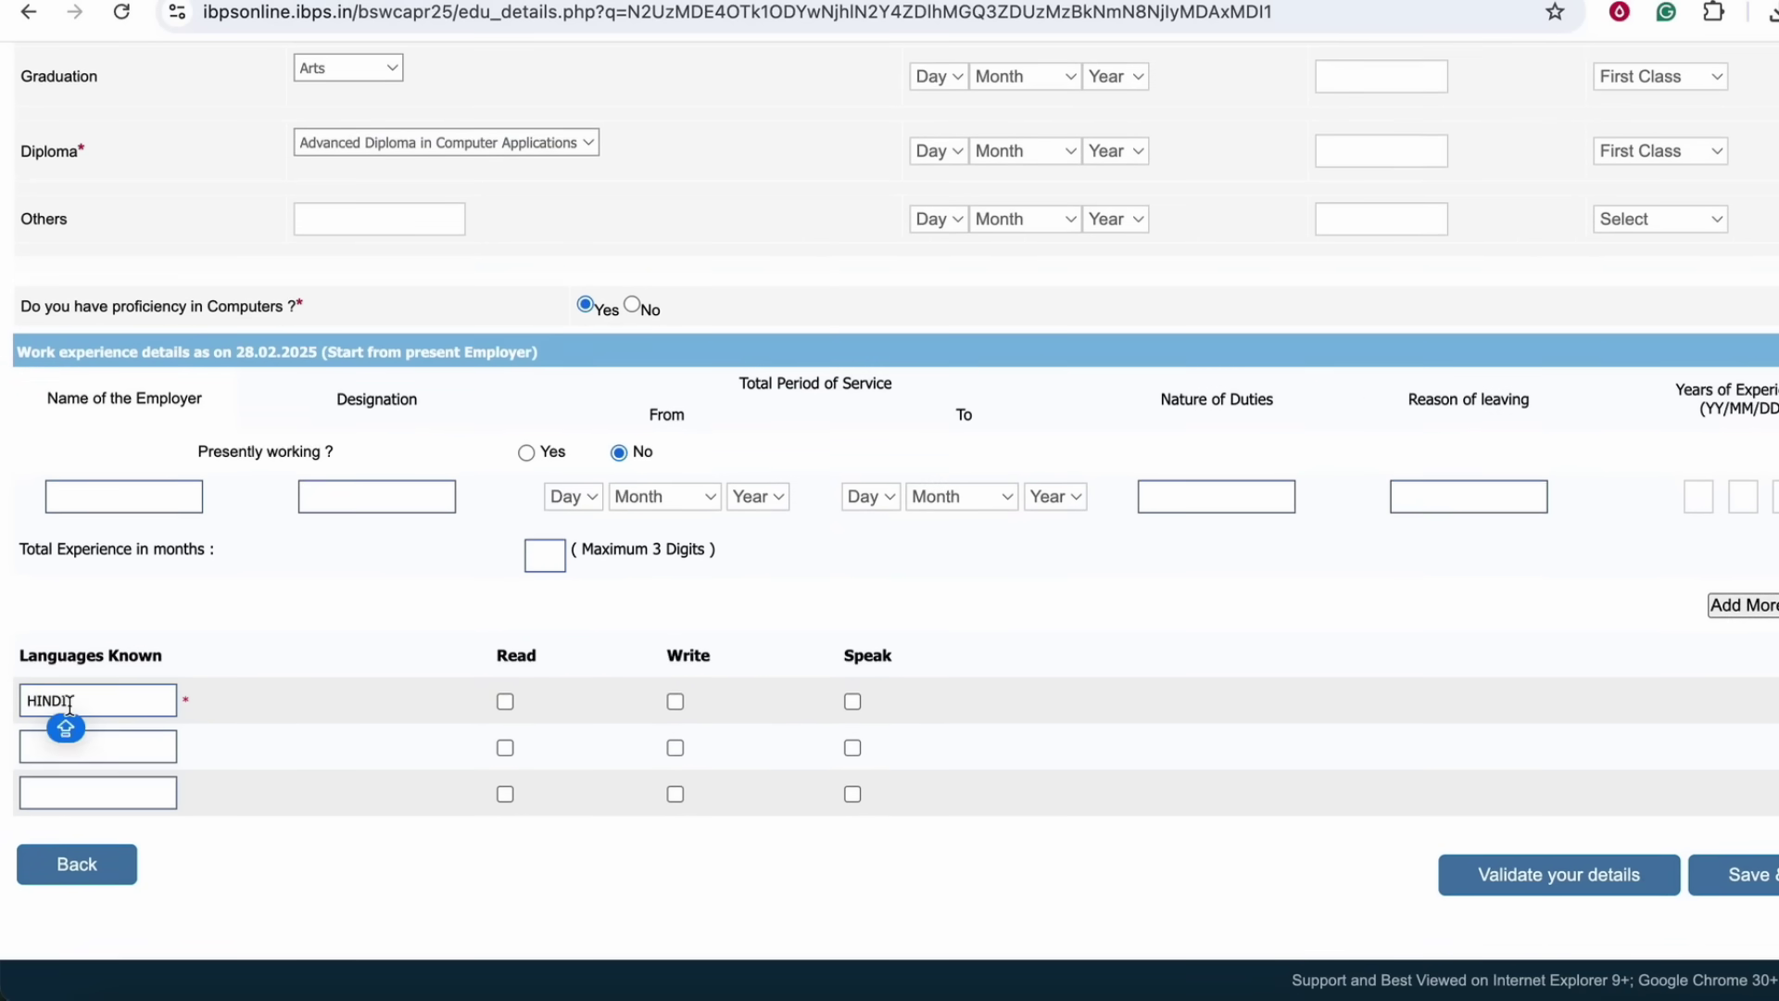
click(505, 702)
click(676, 702)
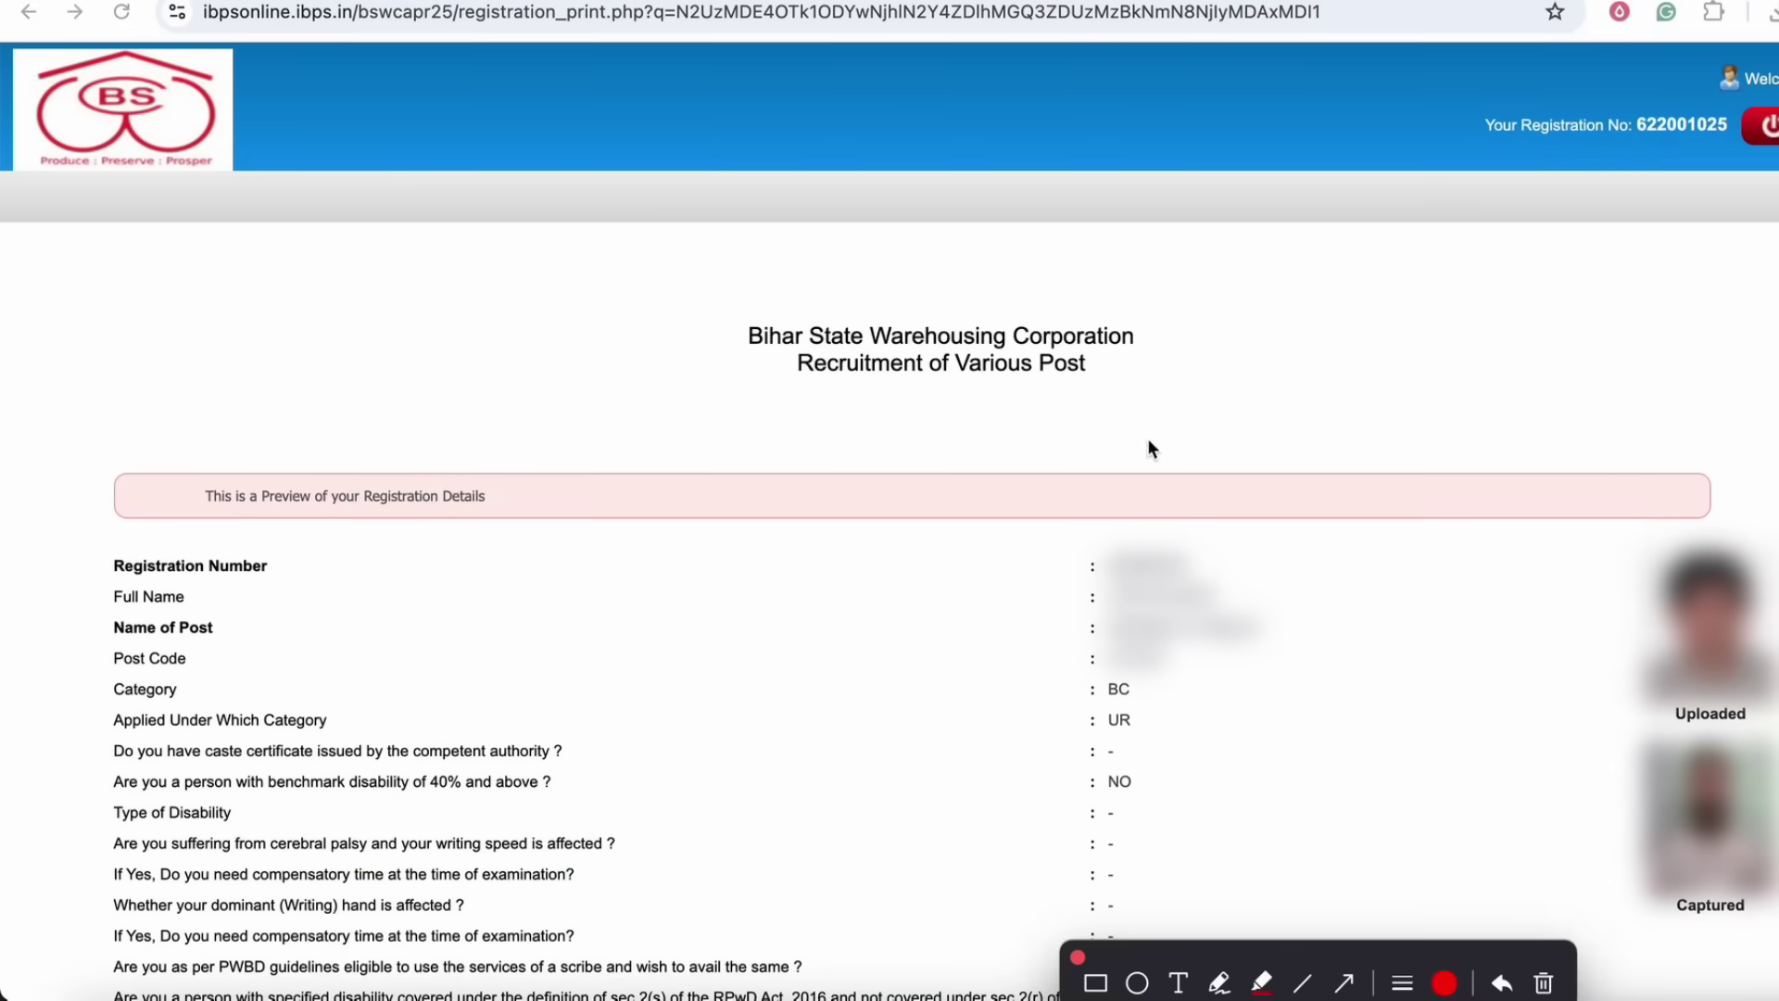
- Mark up the registration preview with the highlighter and blur its sensitive qualification, language and signature details
click(815, 184)
click(1262, 983)
mouse_move(1045, 579)
mouse_down()
mouse_move(1345, 580)
mouse_move(913, 579)
mouse_move(1461, 604)
mouse_up()
drag(1183, 721, 1540, 720)
drag(1077, 794, 1288, 794)
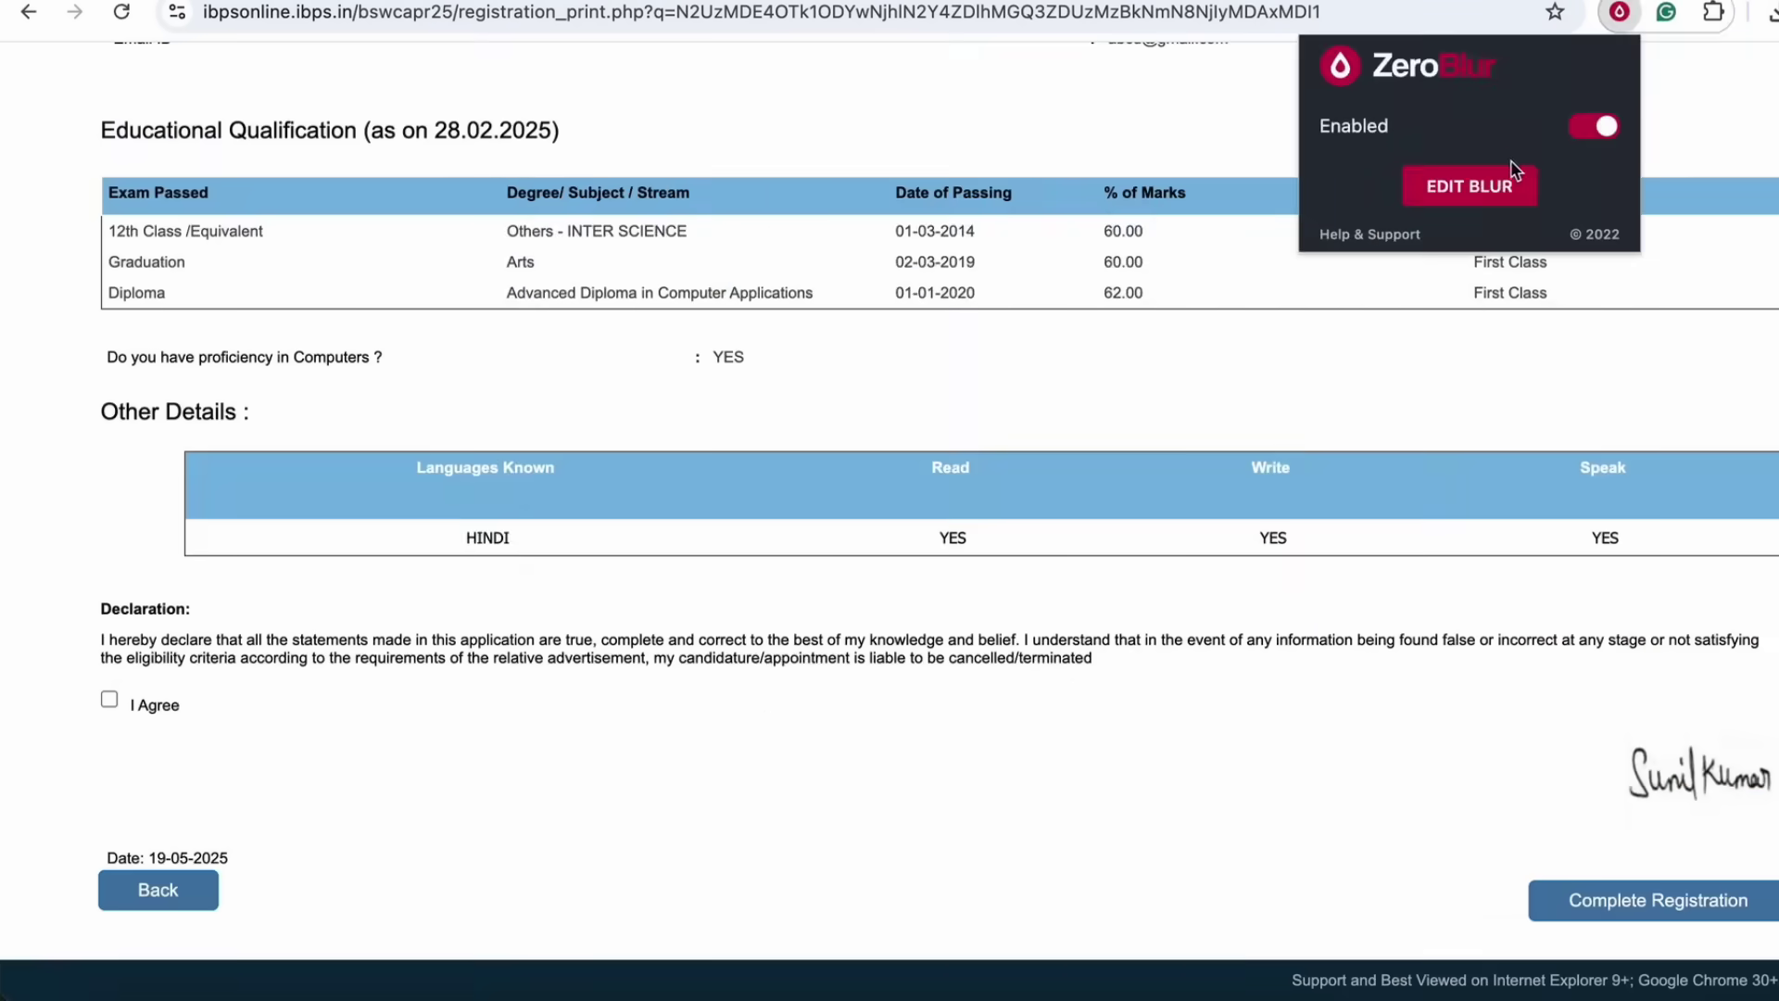
click(1505, 181)
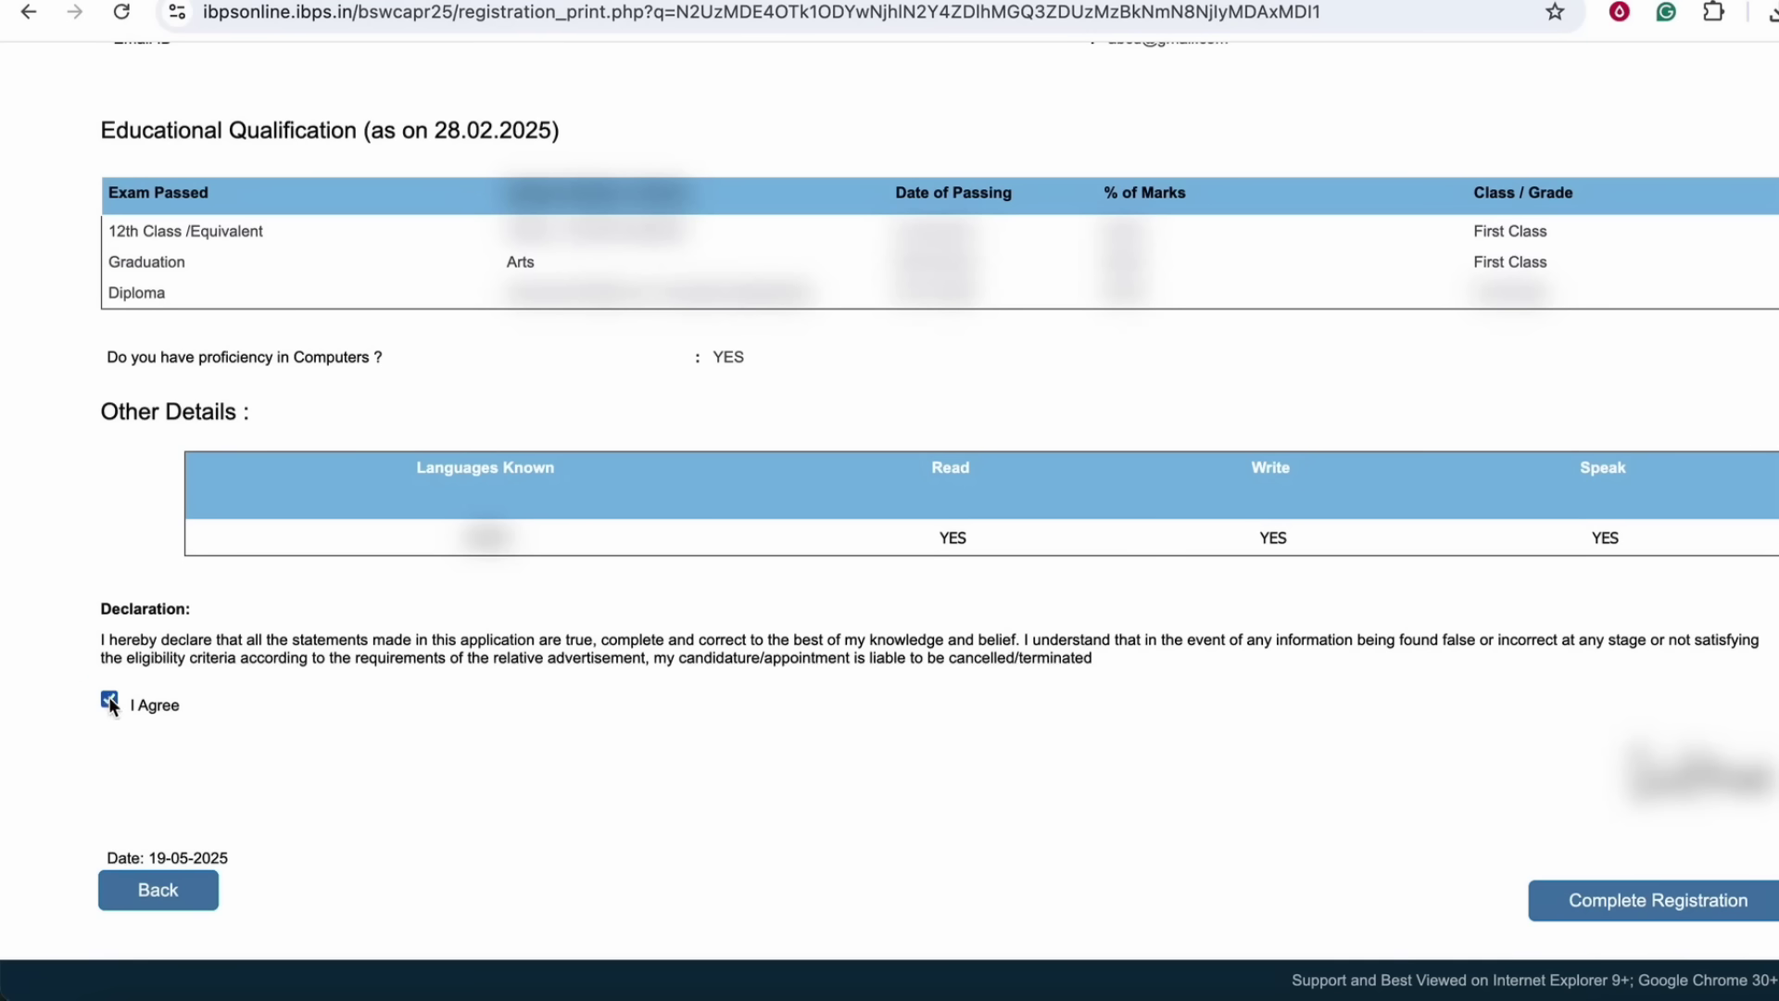
- Complete the registration with the declaration agreed, accepting the confirmation prompts to reach the document uploads
click(1636, 917)
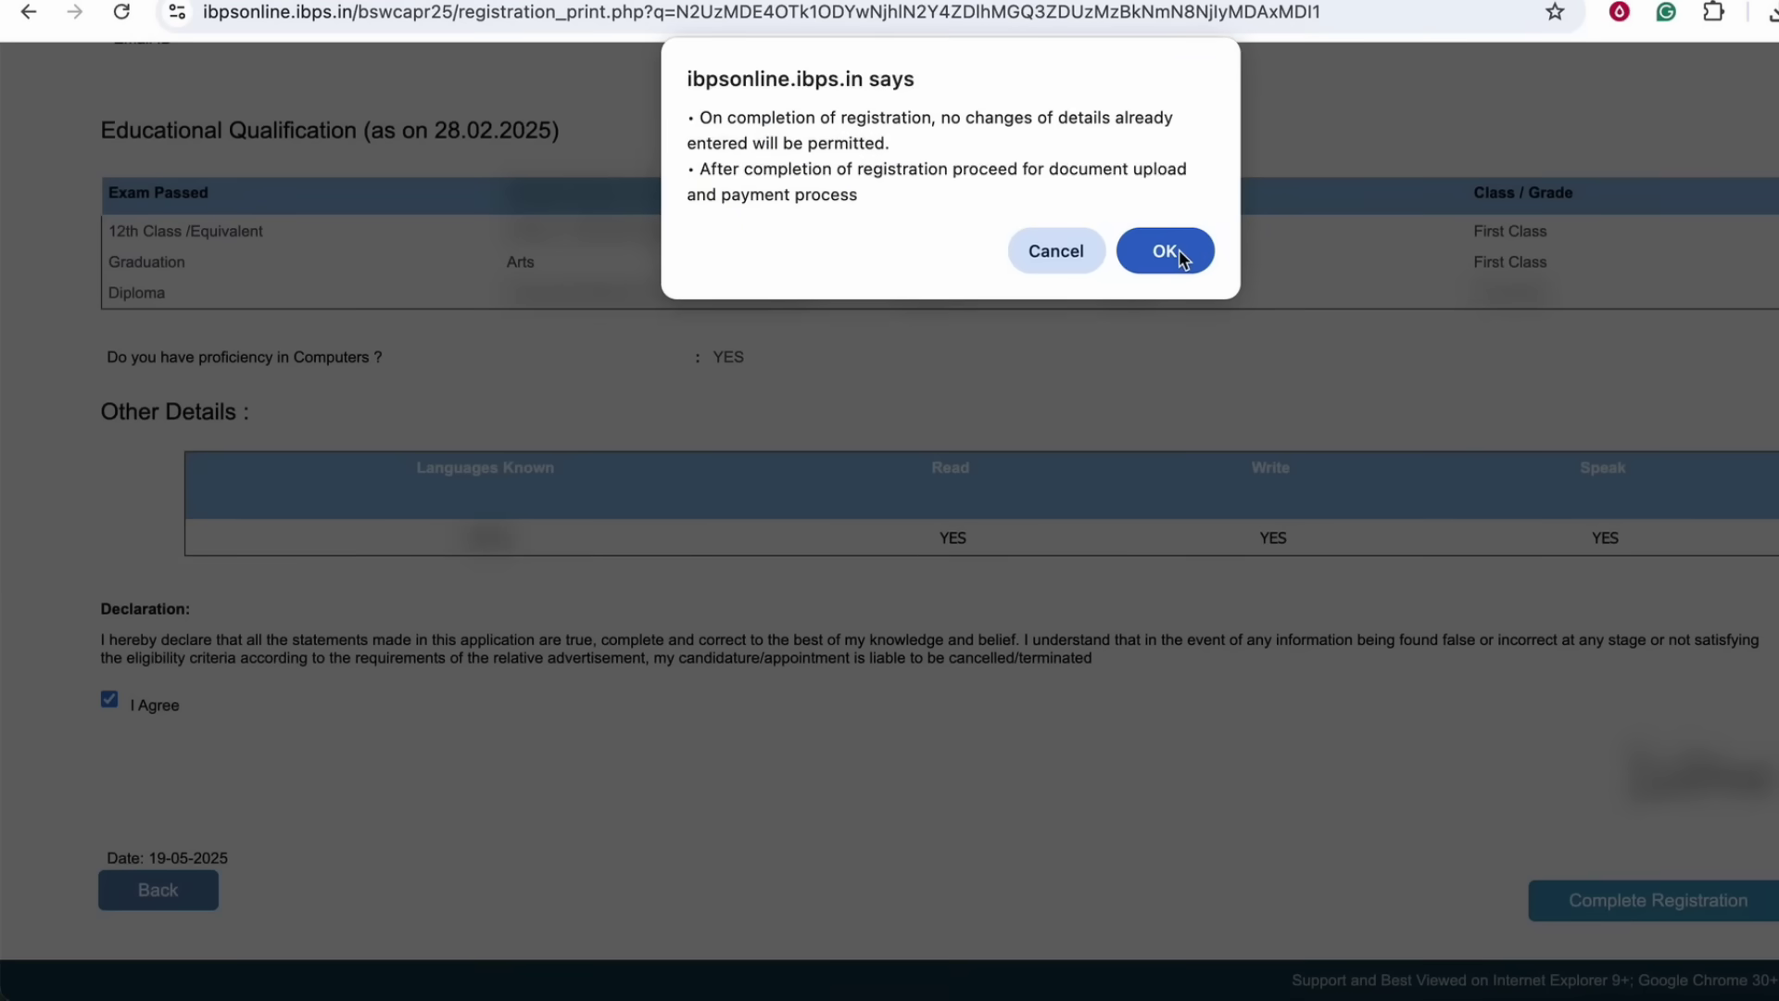
click(1179, 249)
click(1164, 168)
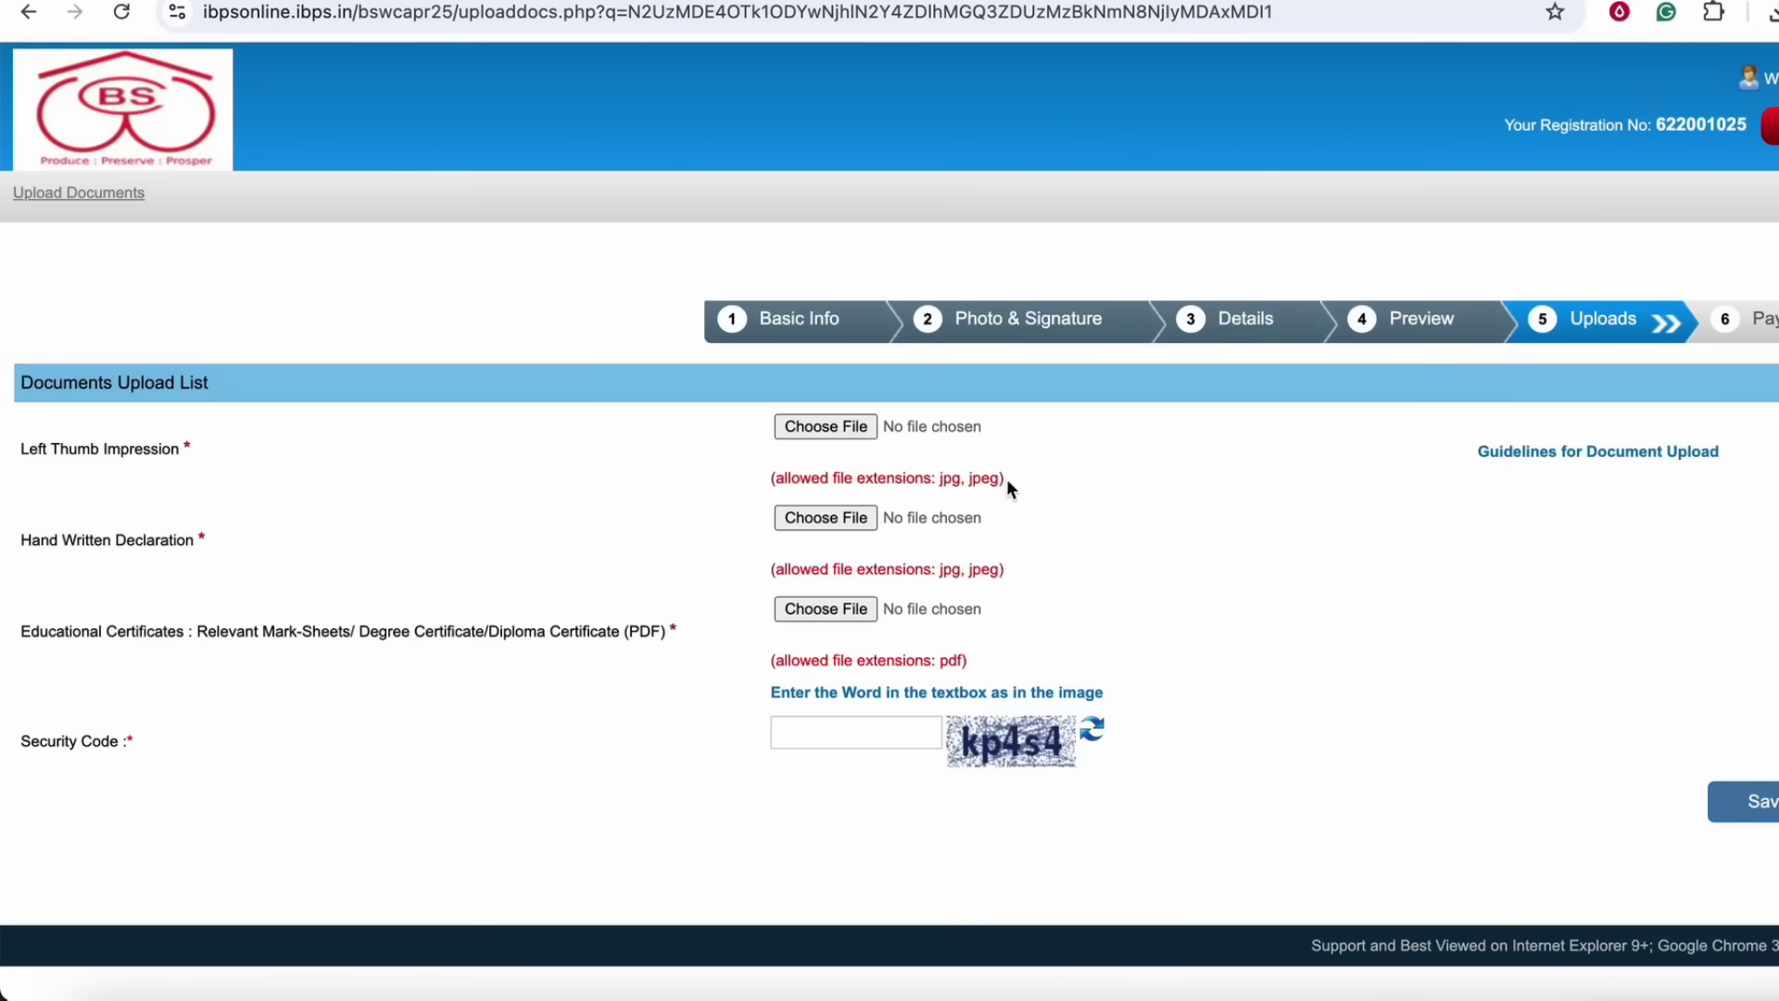
- Check the thumb impression's allowed file types, and locate and highlight the hand written declaration text in the official notification
drag(925, 475, 983, 473)
click(758, 5)
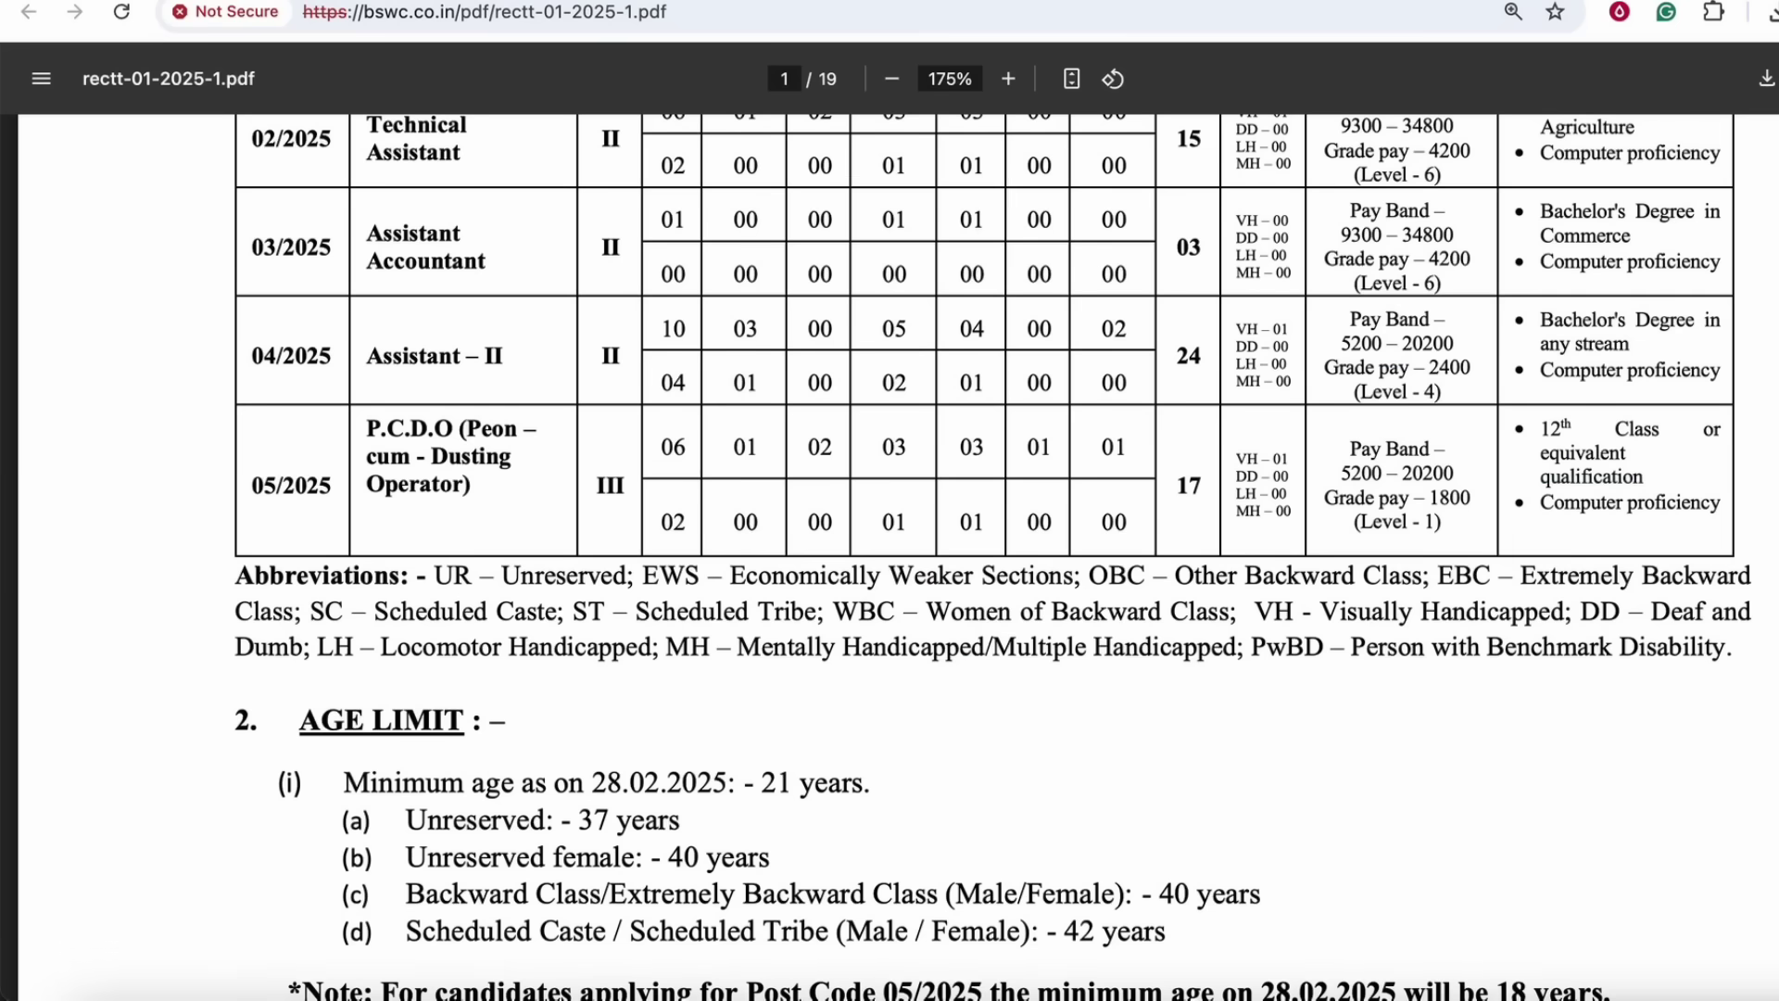
scroll(1040, 412, down, 15)
scroll(1040, 412, down, 20)
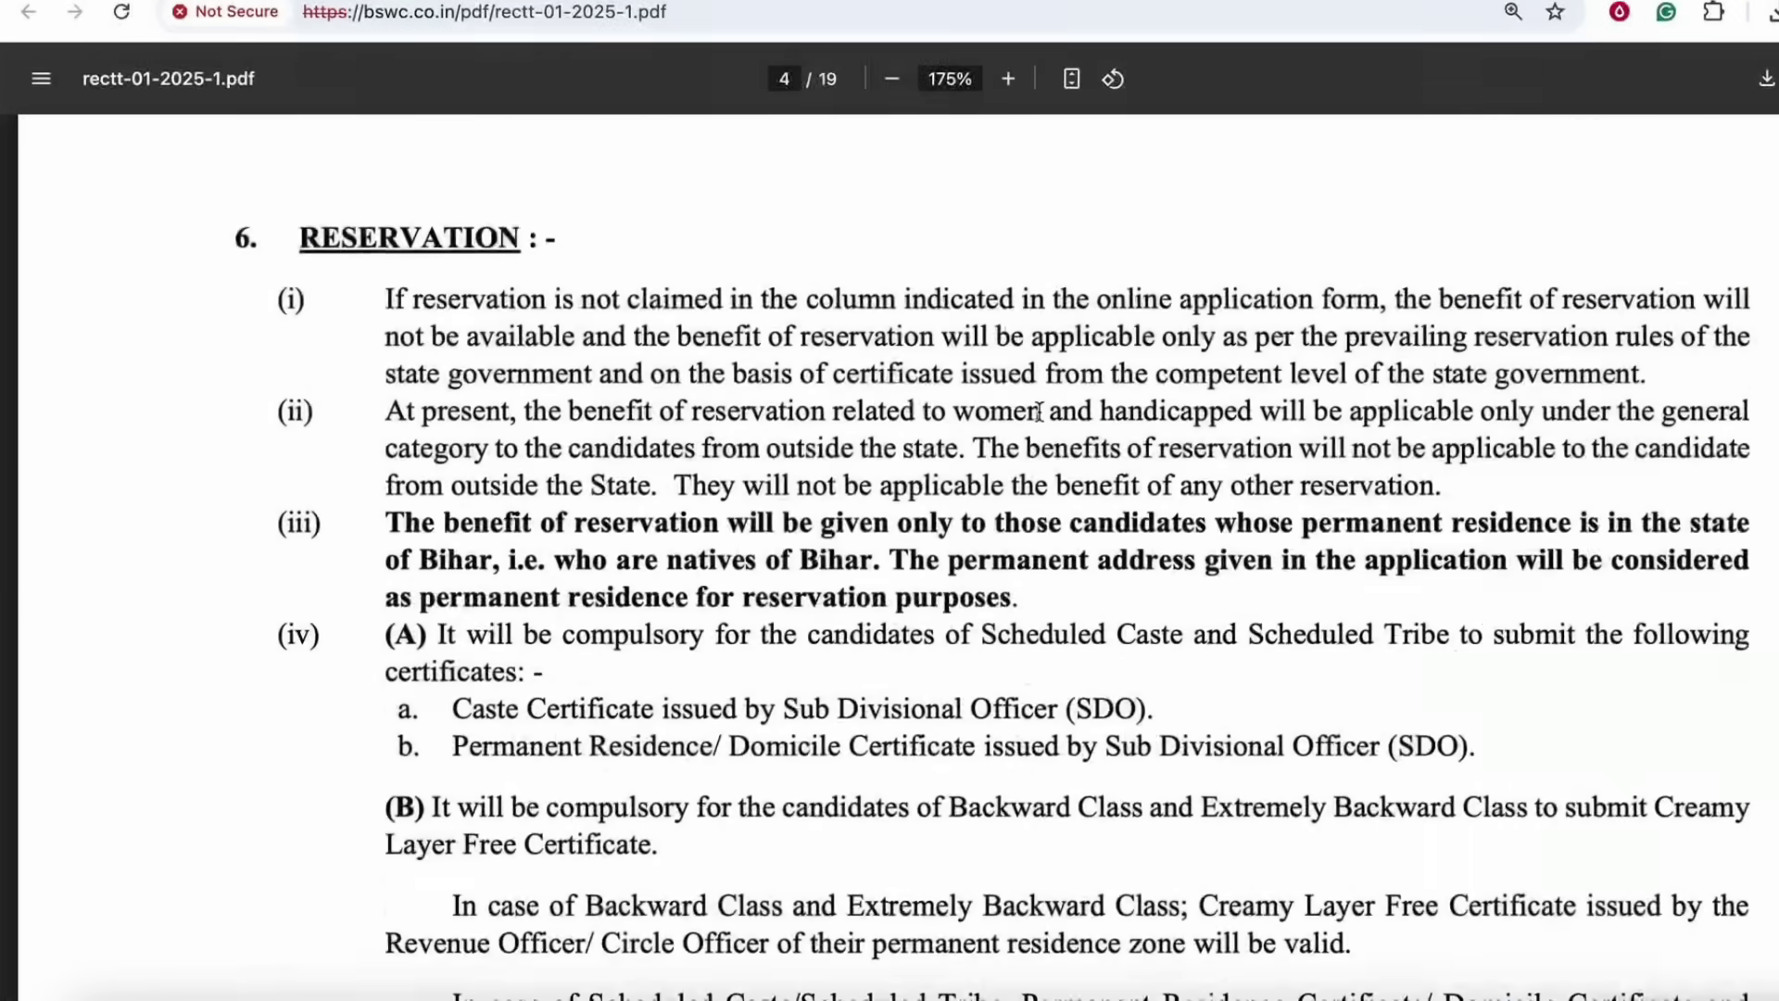
scroll(1039, 413, down, 6)
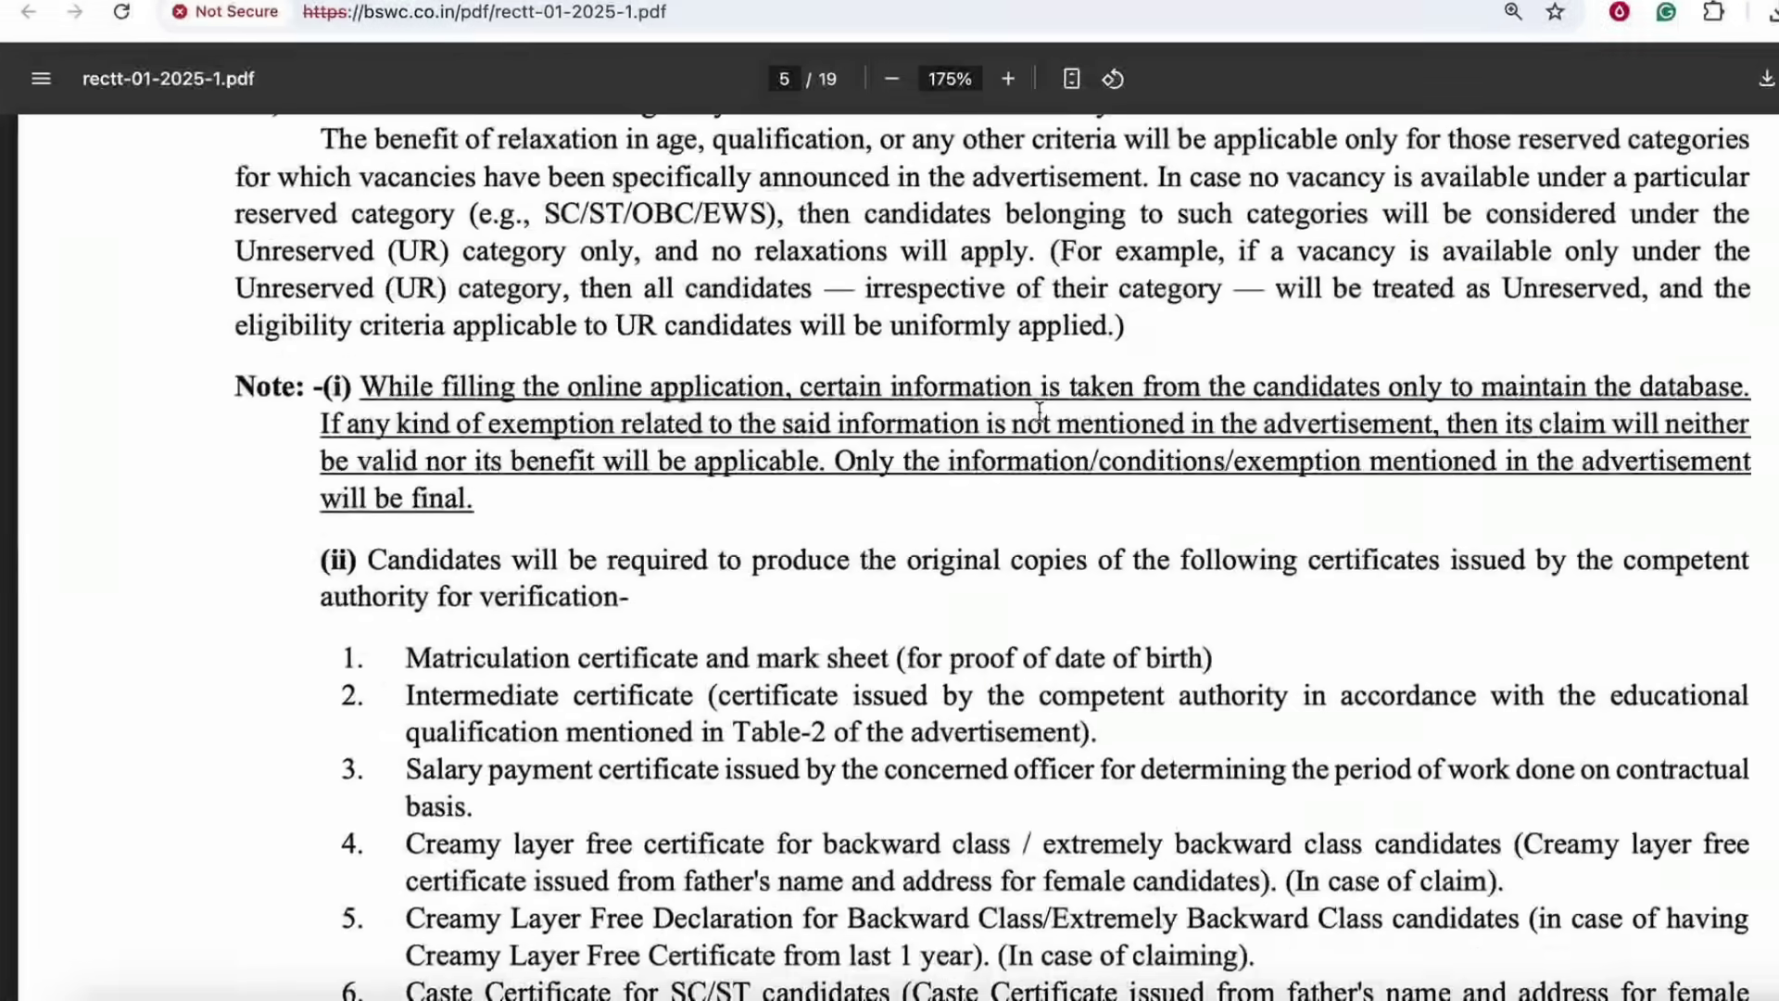
scroll(1040, 412, down, 10)
scroll(1040, 412, down, 20)
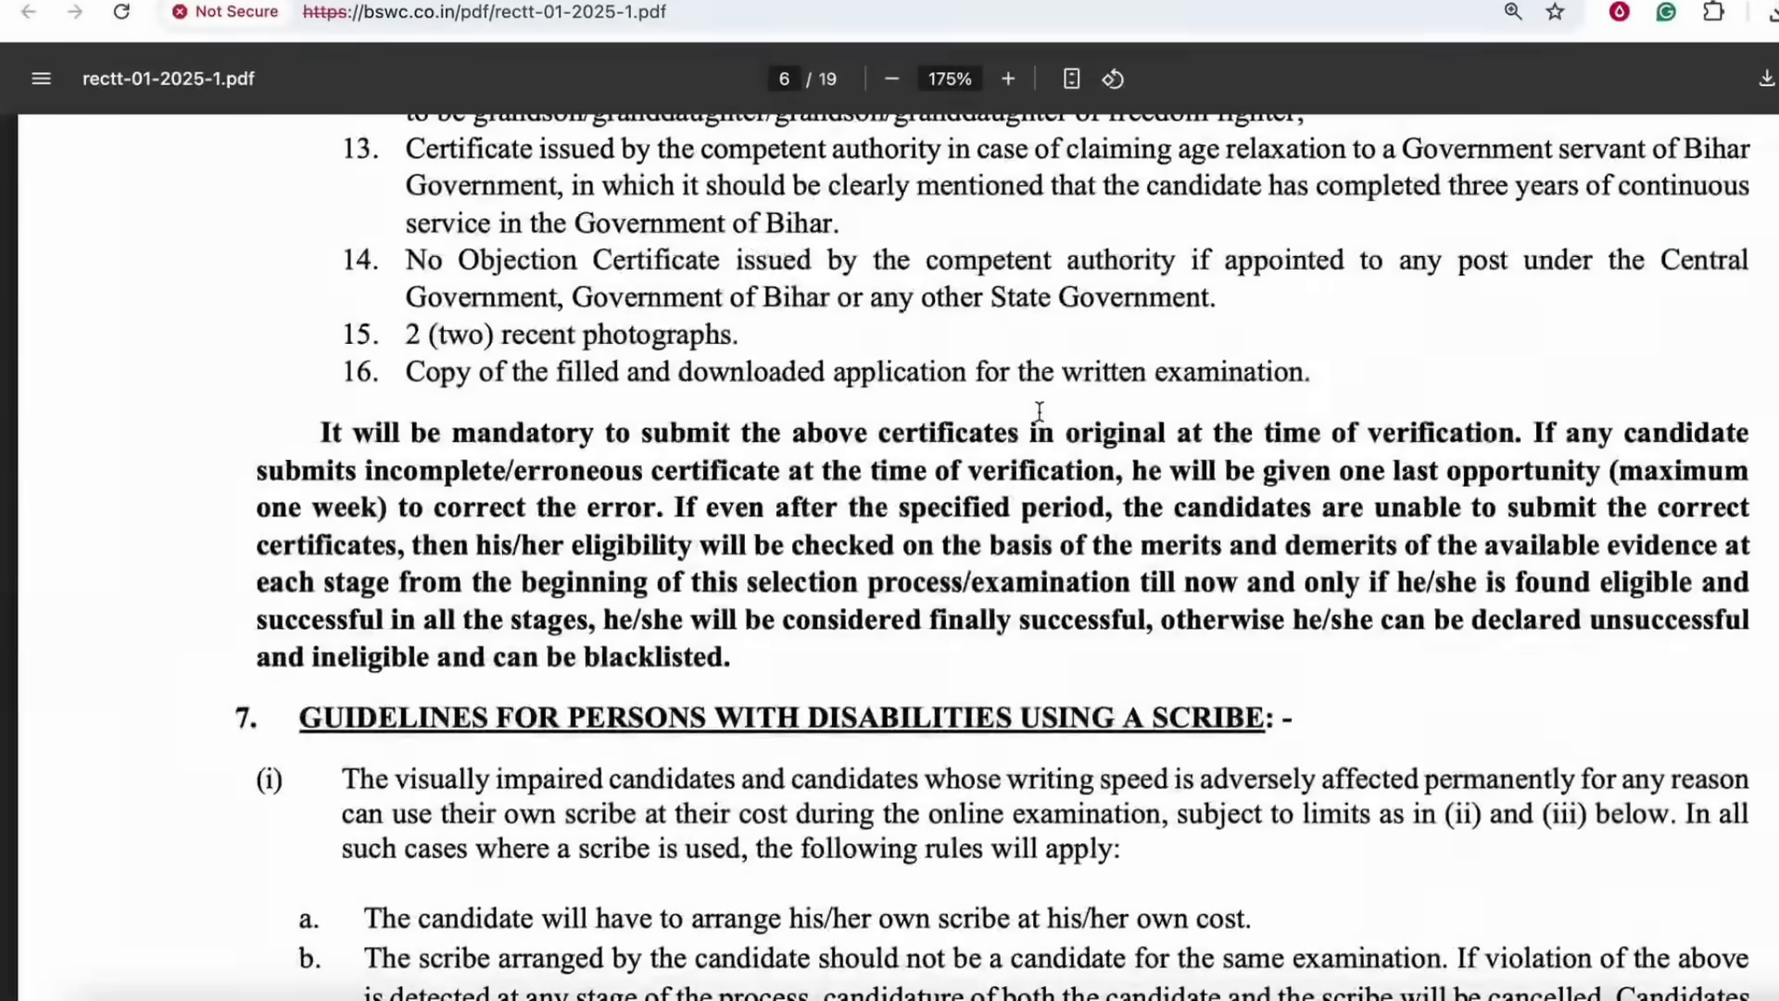
scroll(1040, 413, down, 20)
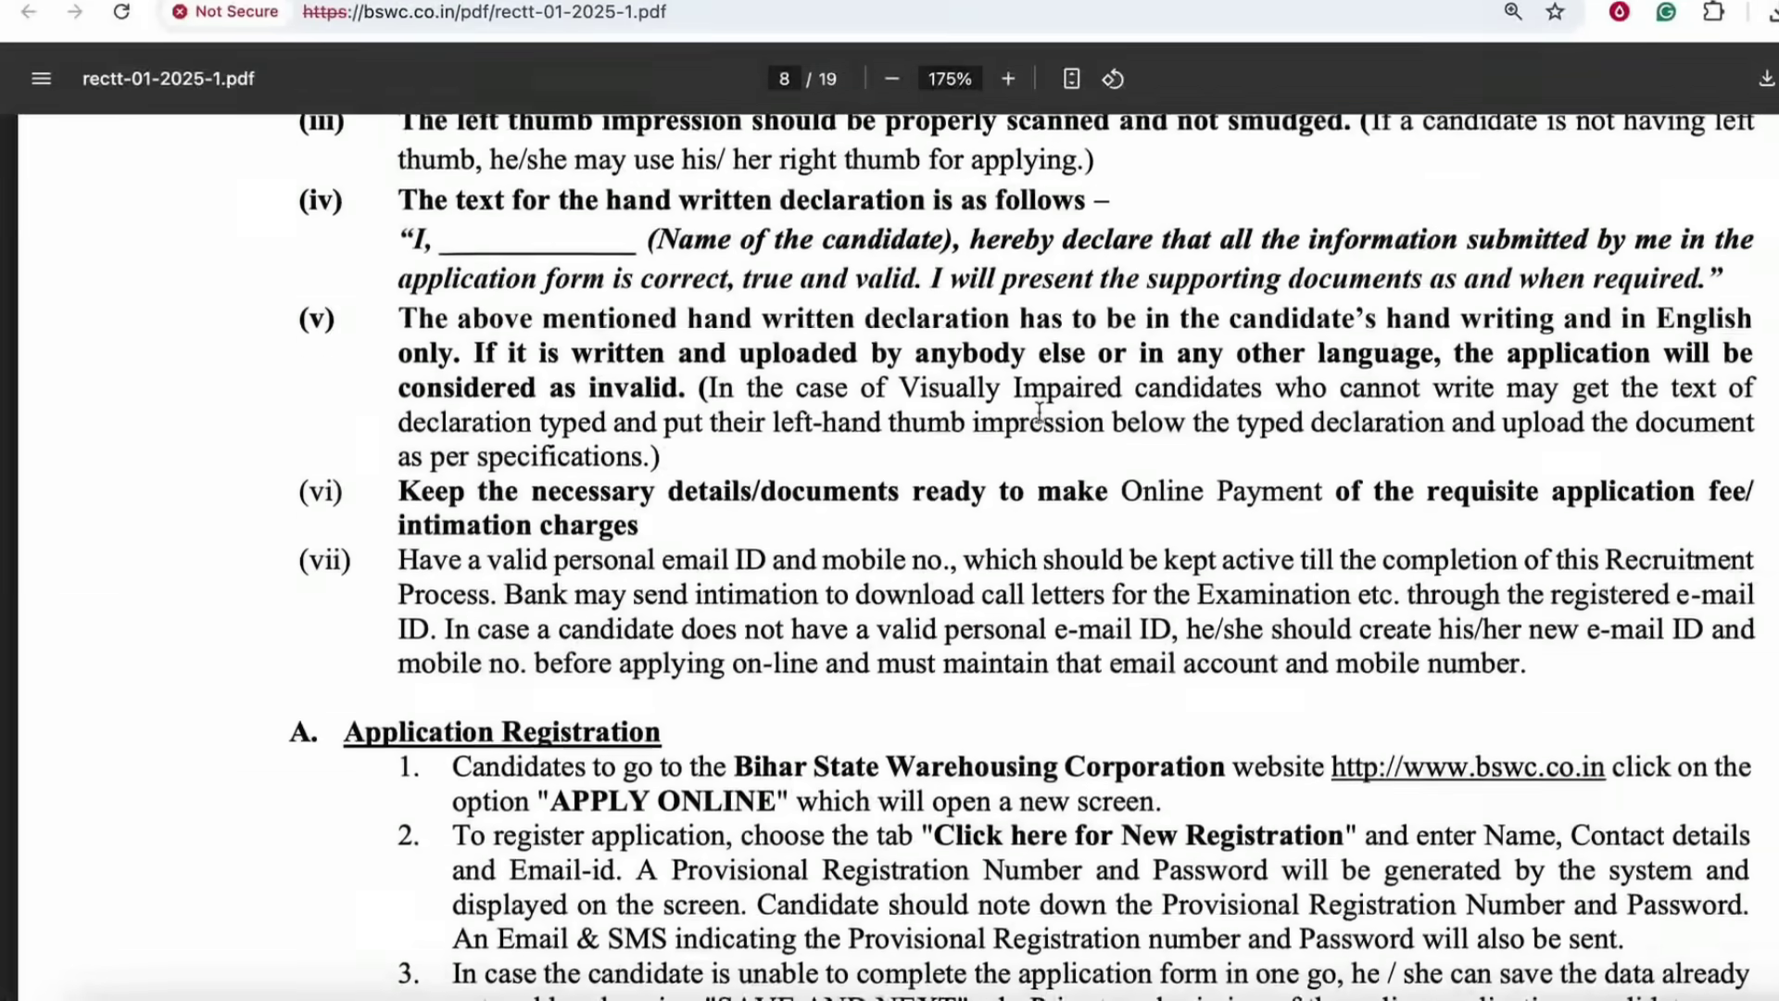
scroll(1039, 412, up, 1)
drag(407, 283, 1735, 321)
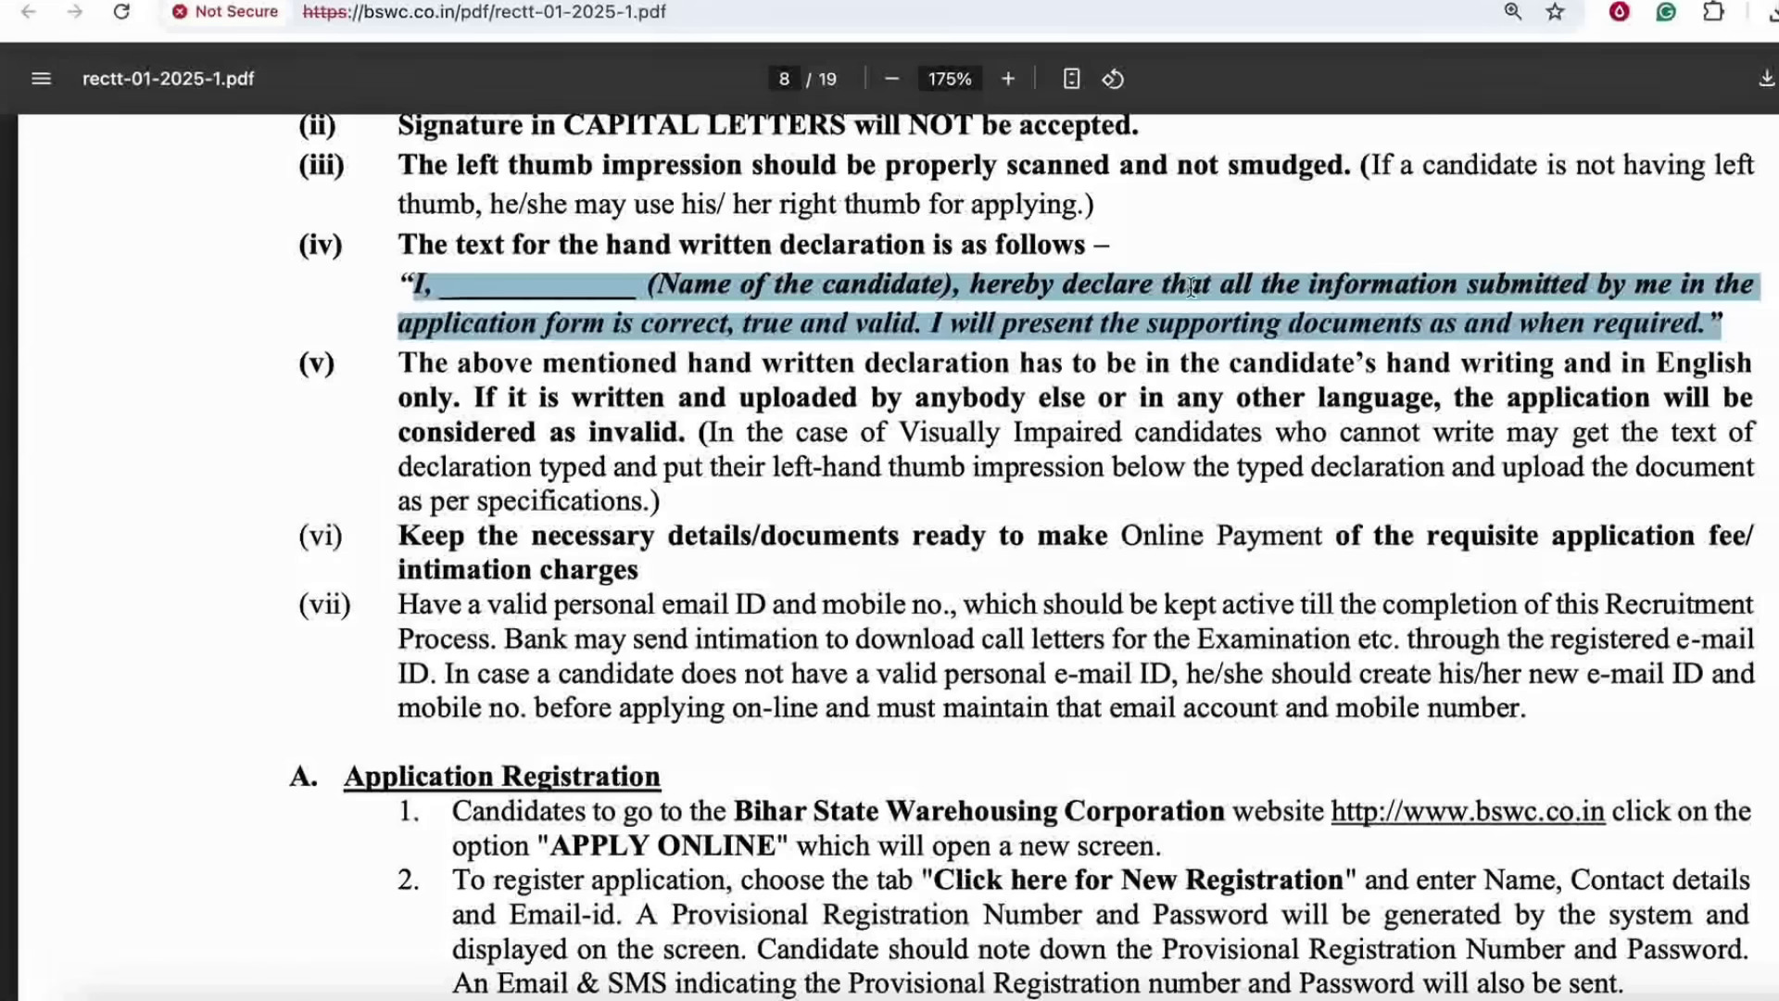
drag(457, 290, 646, 287)
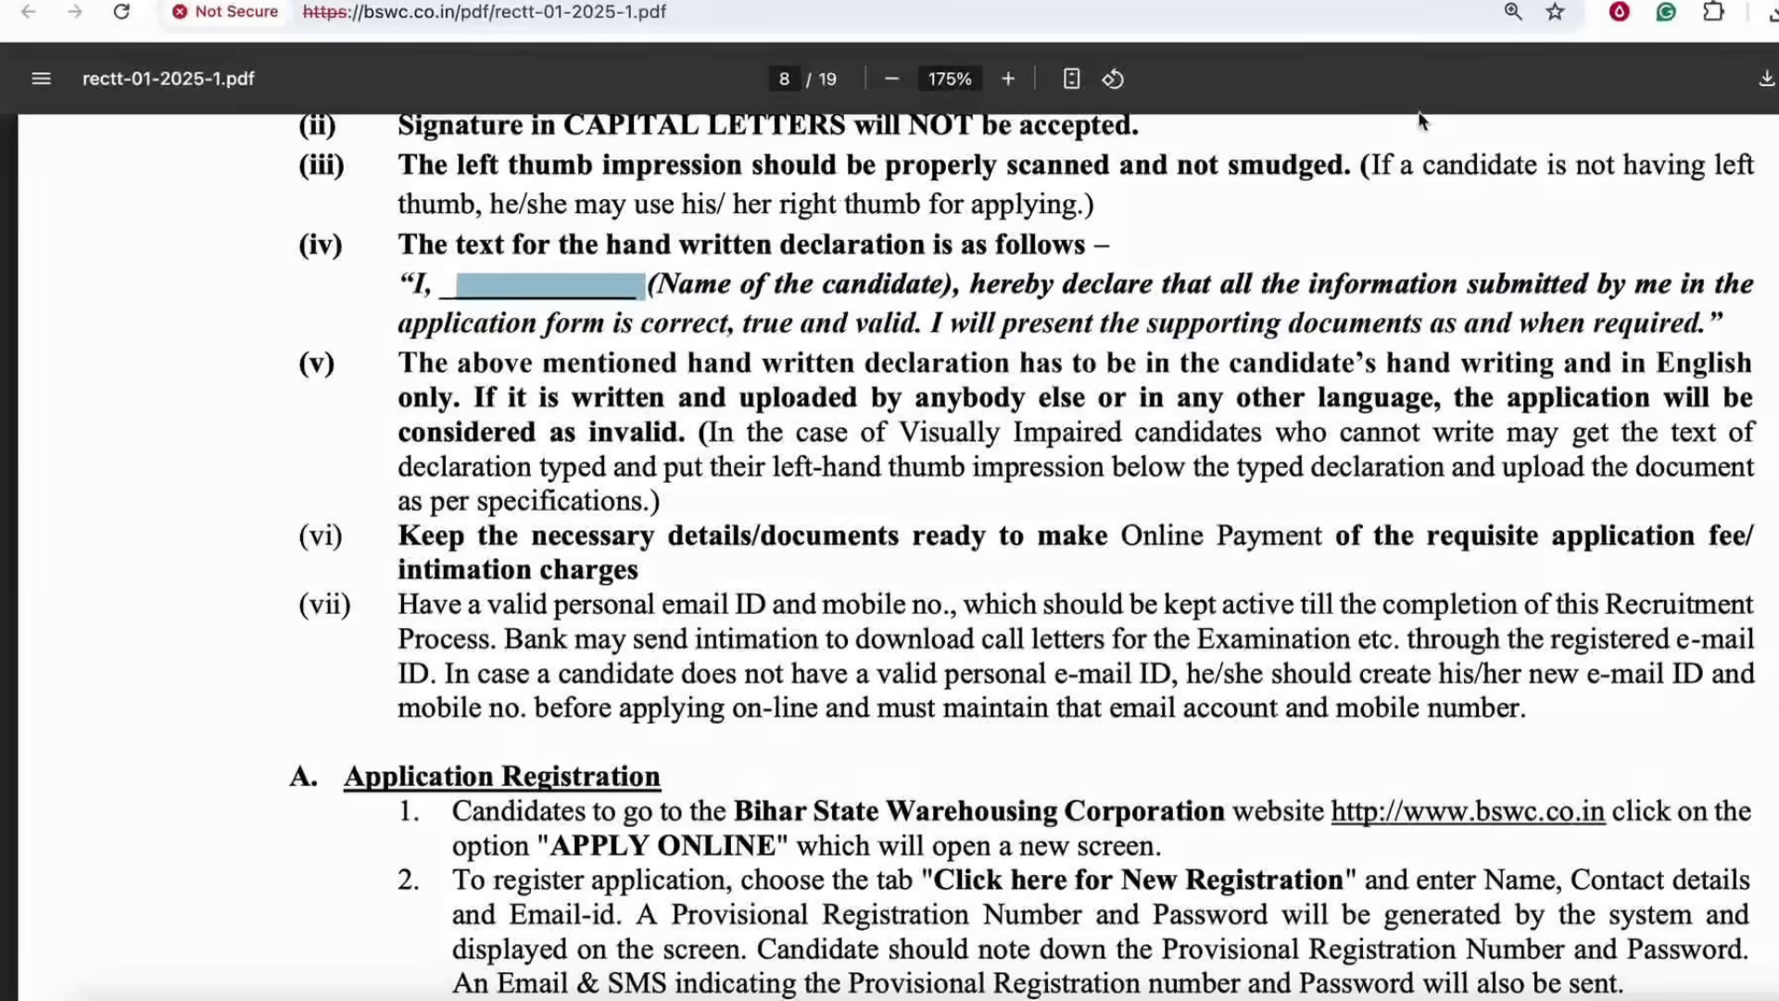
- Find the hand written declaration text on the Bihar BSWC vacancy page and highlight its heading and wording
key(ctrl+Tab)
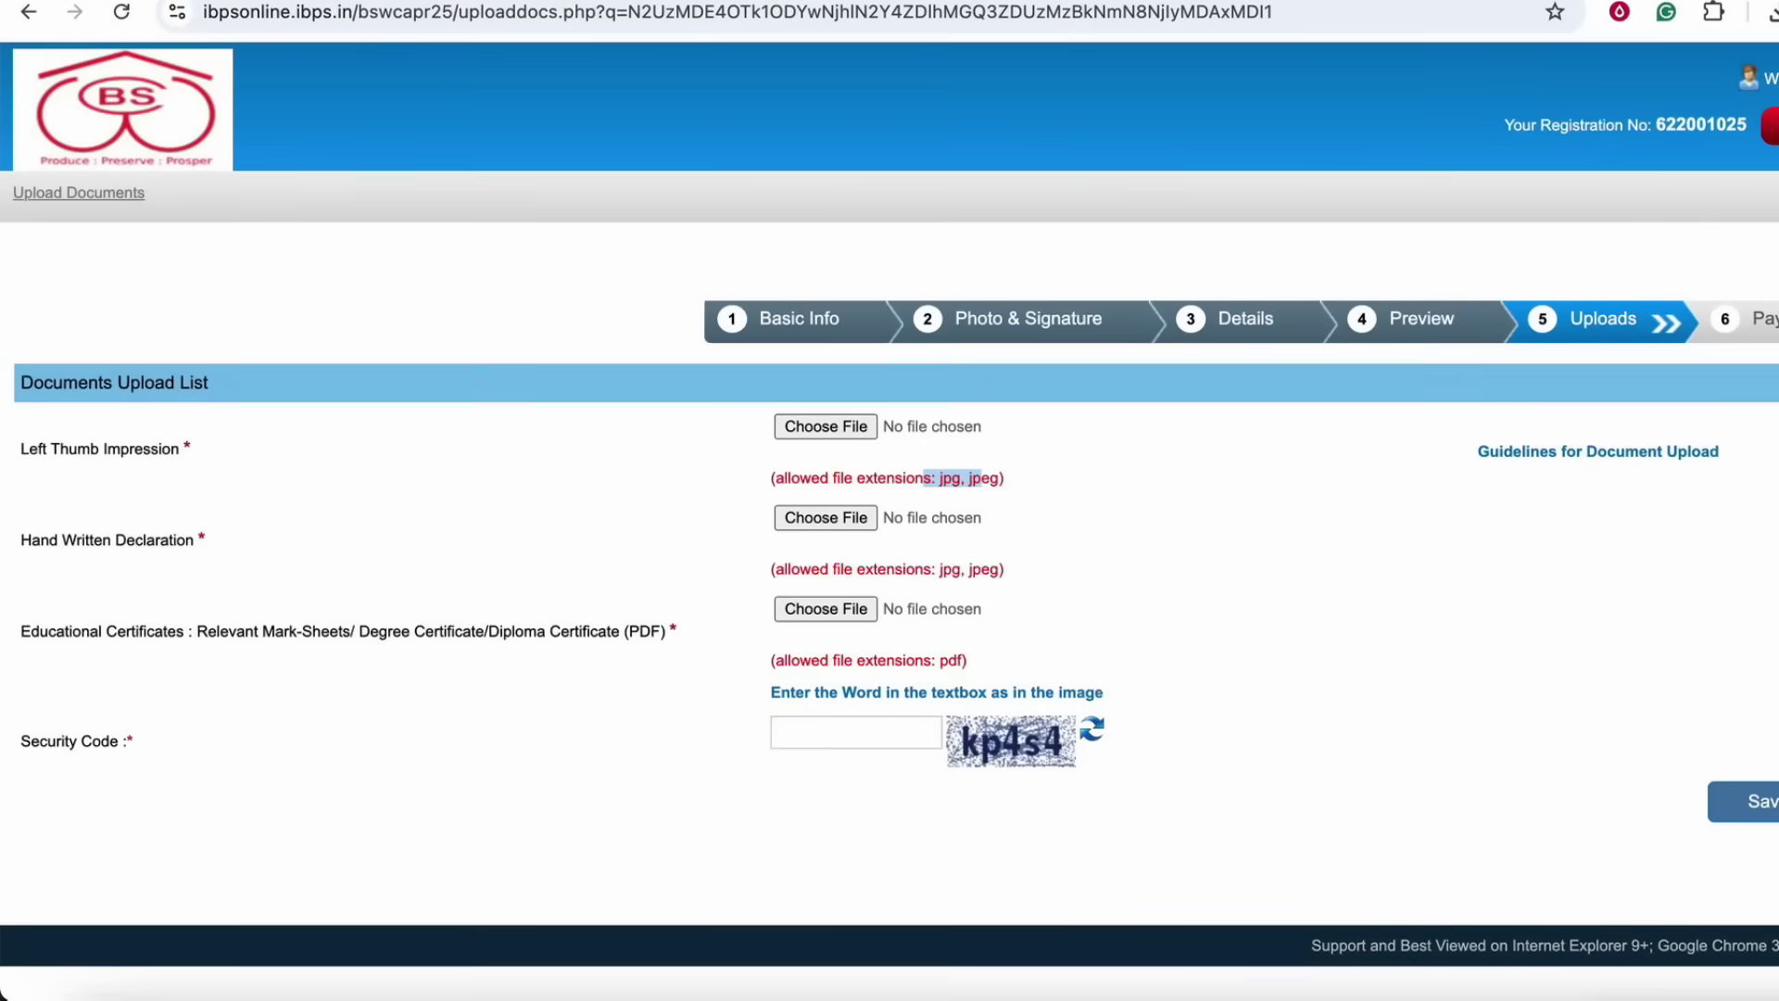
key(ctrl+Tab)
scroll(725, 325, down, 2)
scroll(568, 402, up, 5)
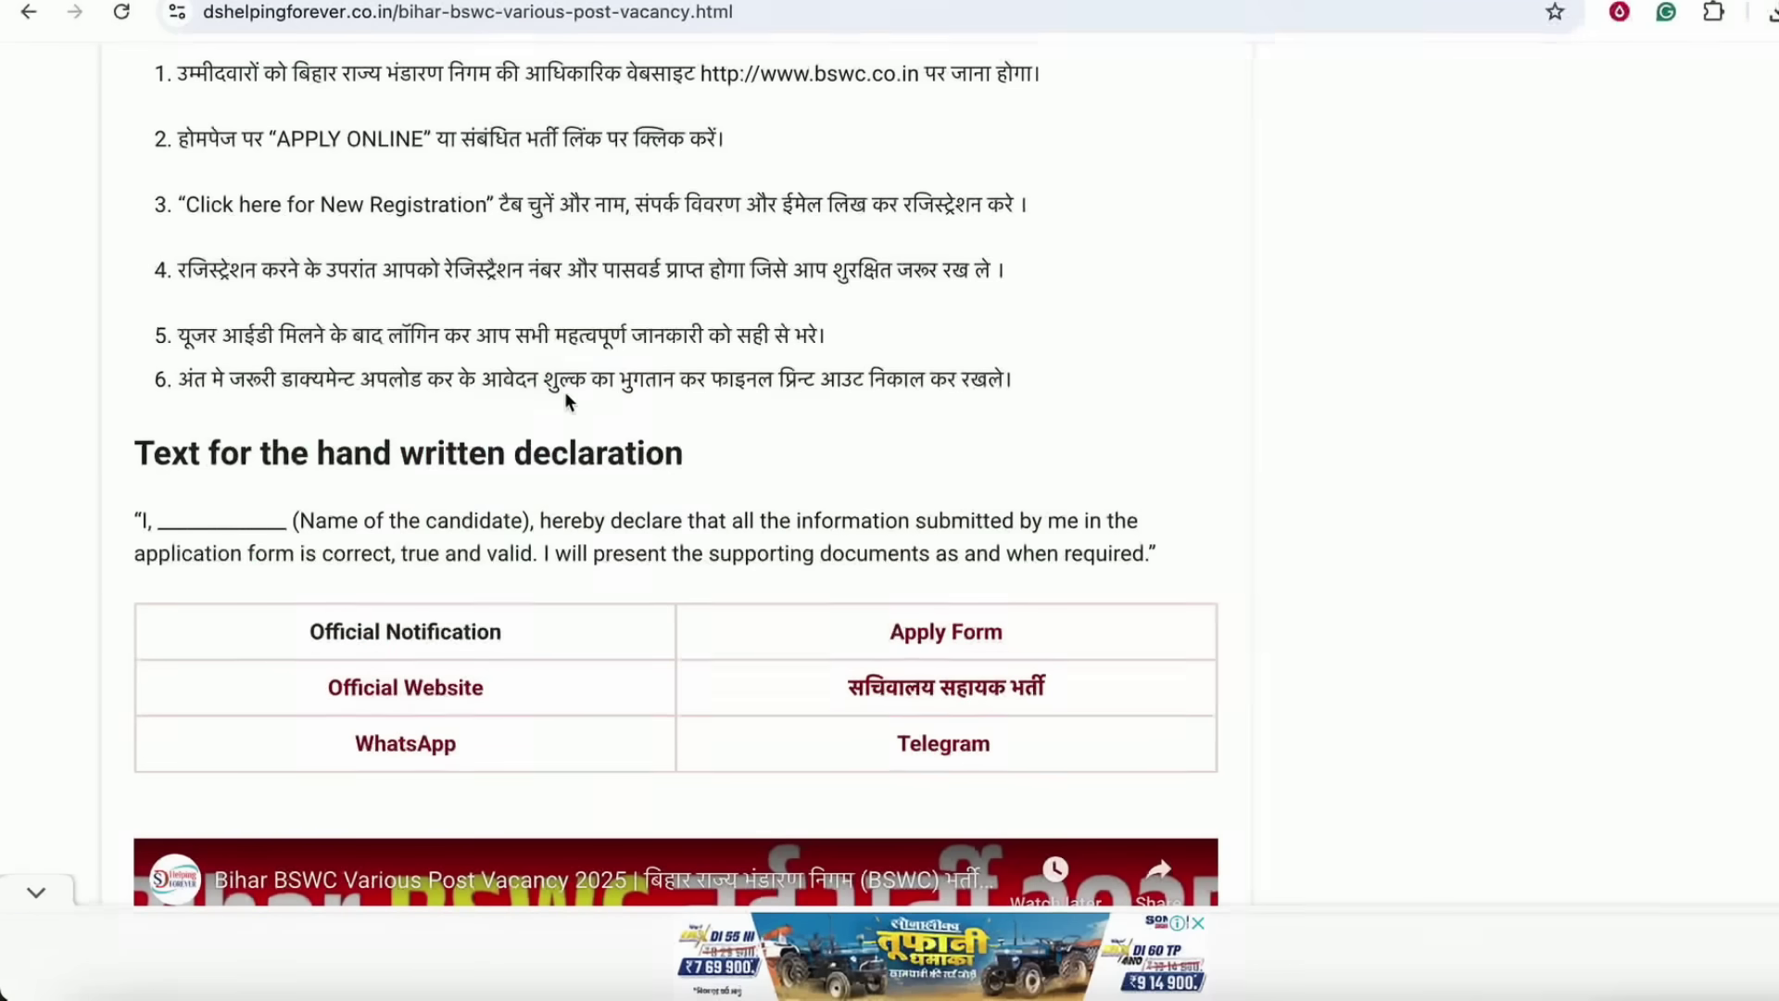
drag(169, 459, 608, 484)
click(452, 463)
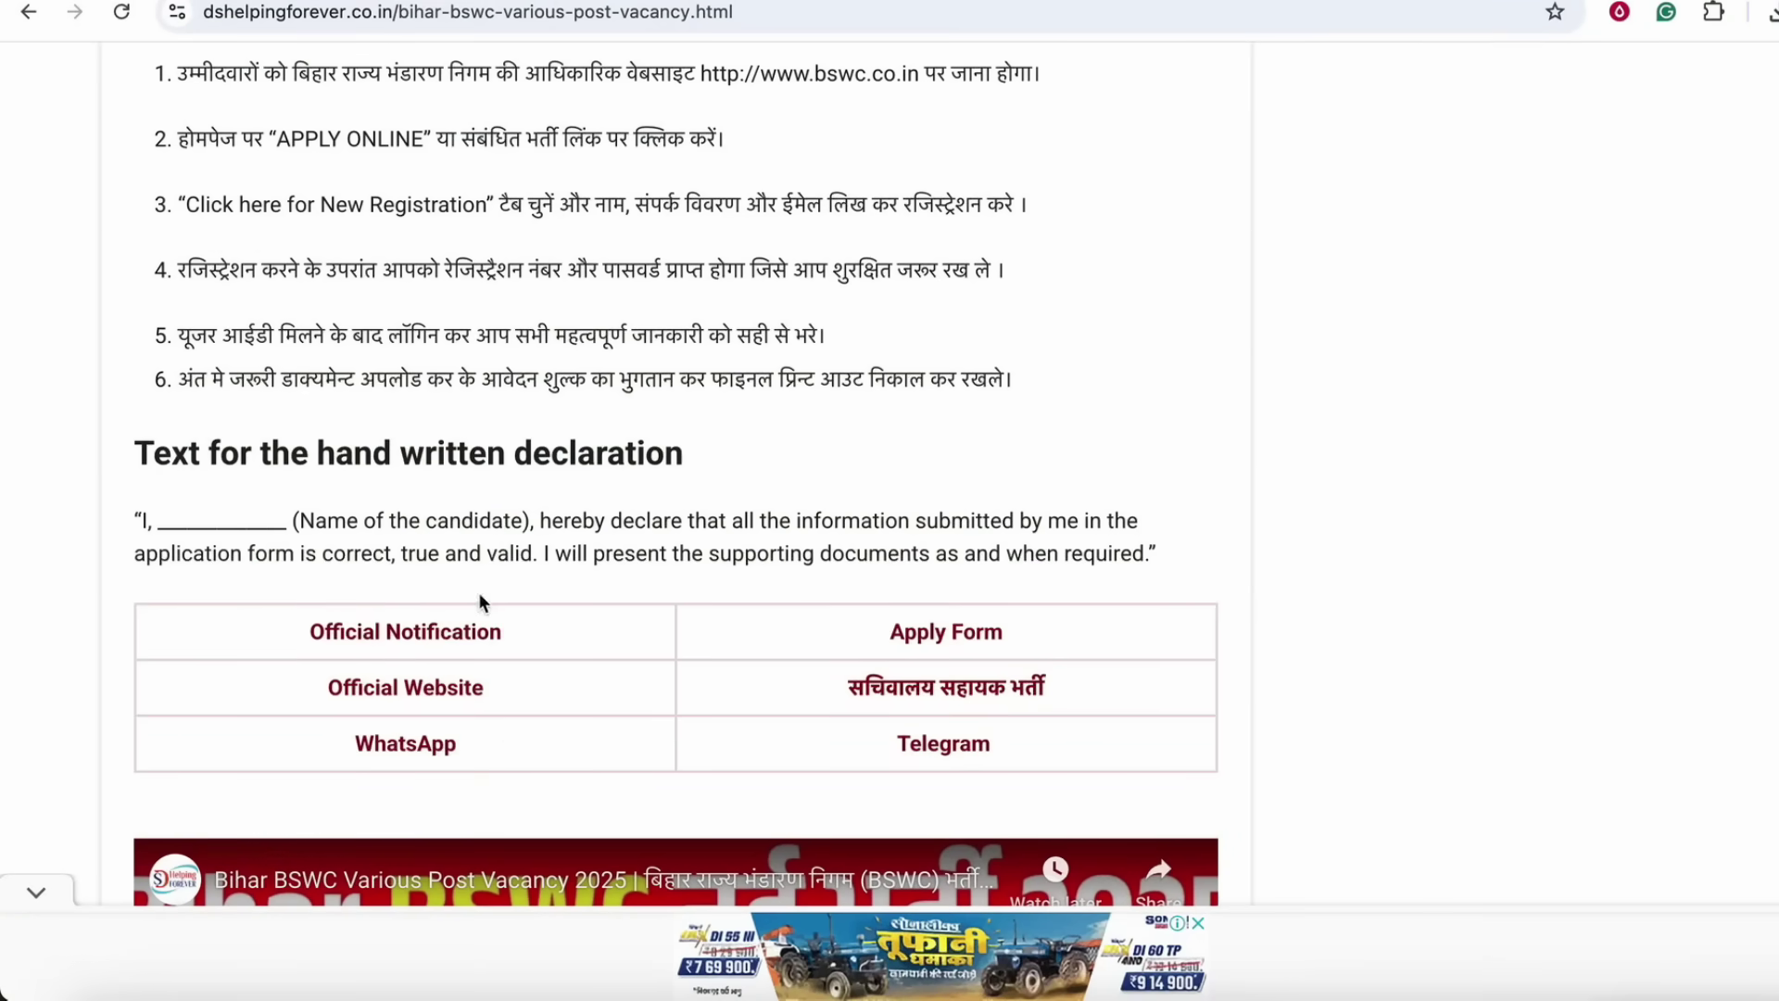
drag(175, 521, 1156, 564)
click(1127, 531)
- Return to the document upload page and highlight the Educational Certificates requirement
key(ctrl+Tab)
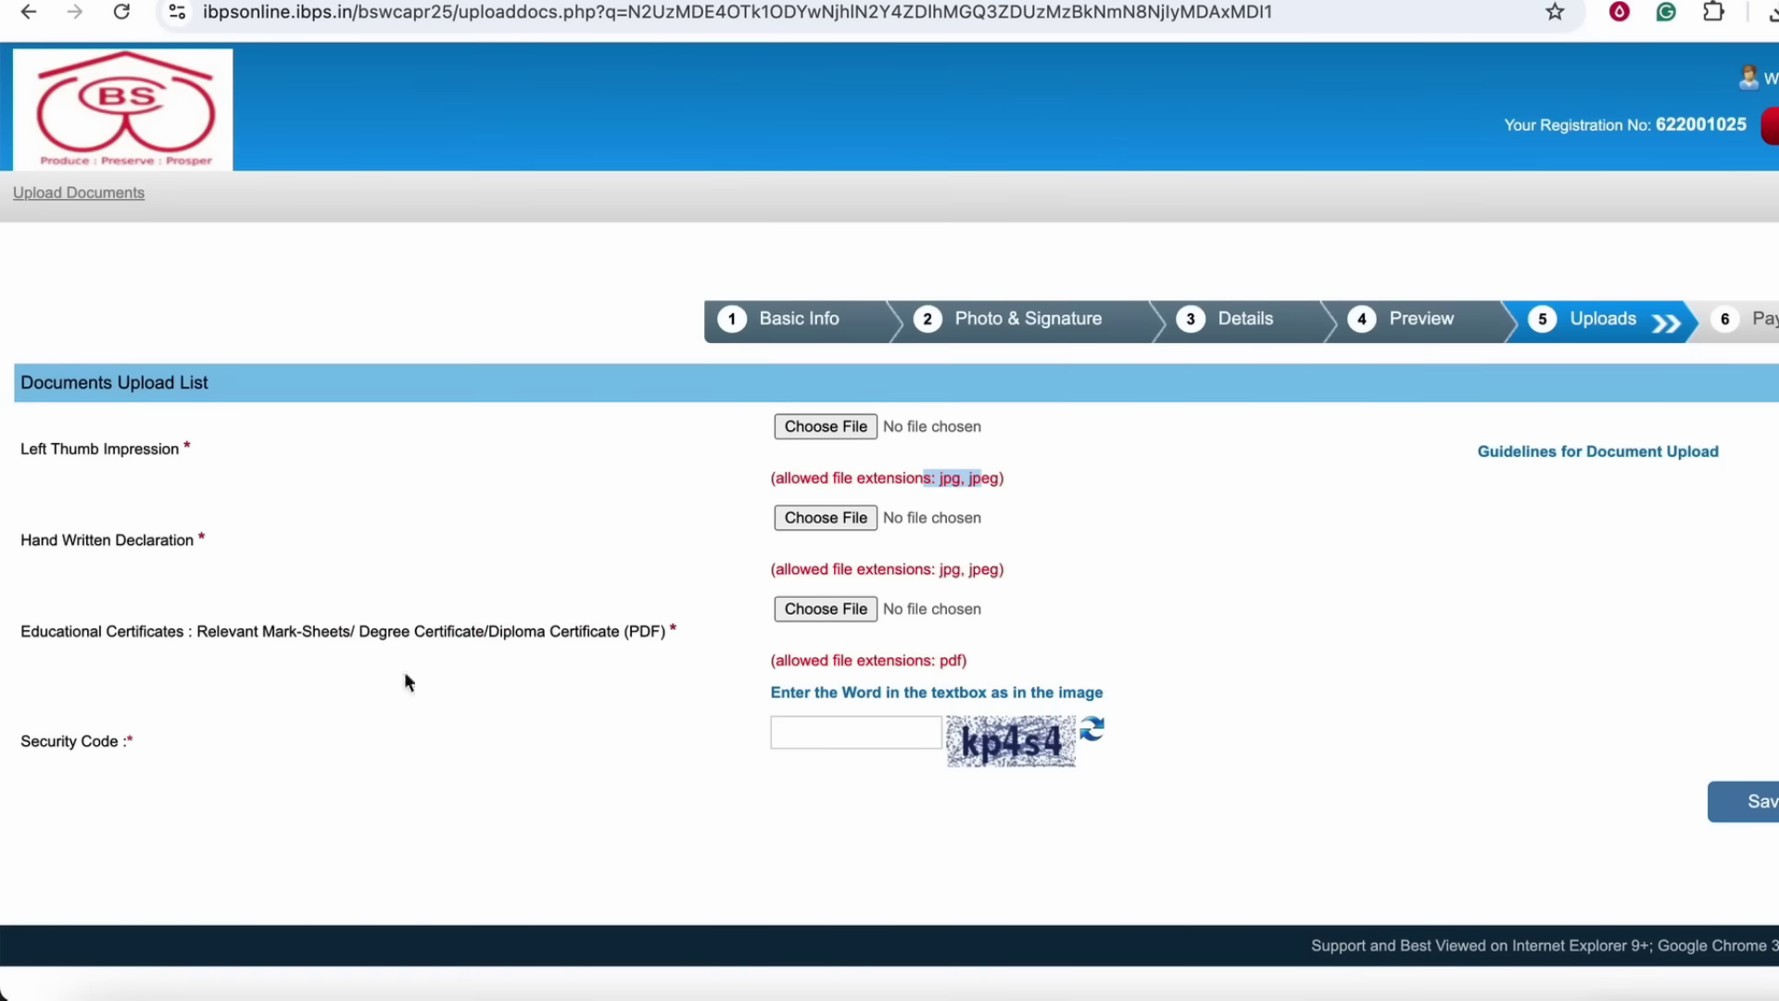
drag(112, 631, 431, 633)
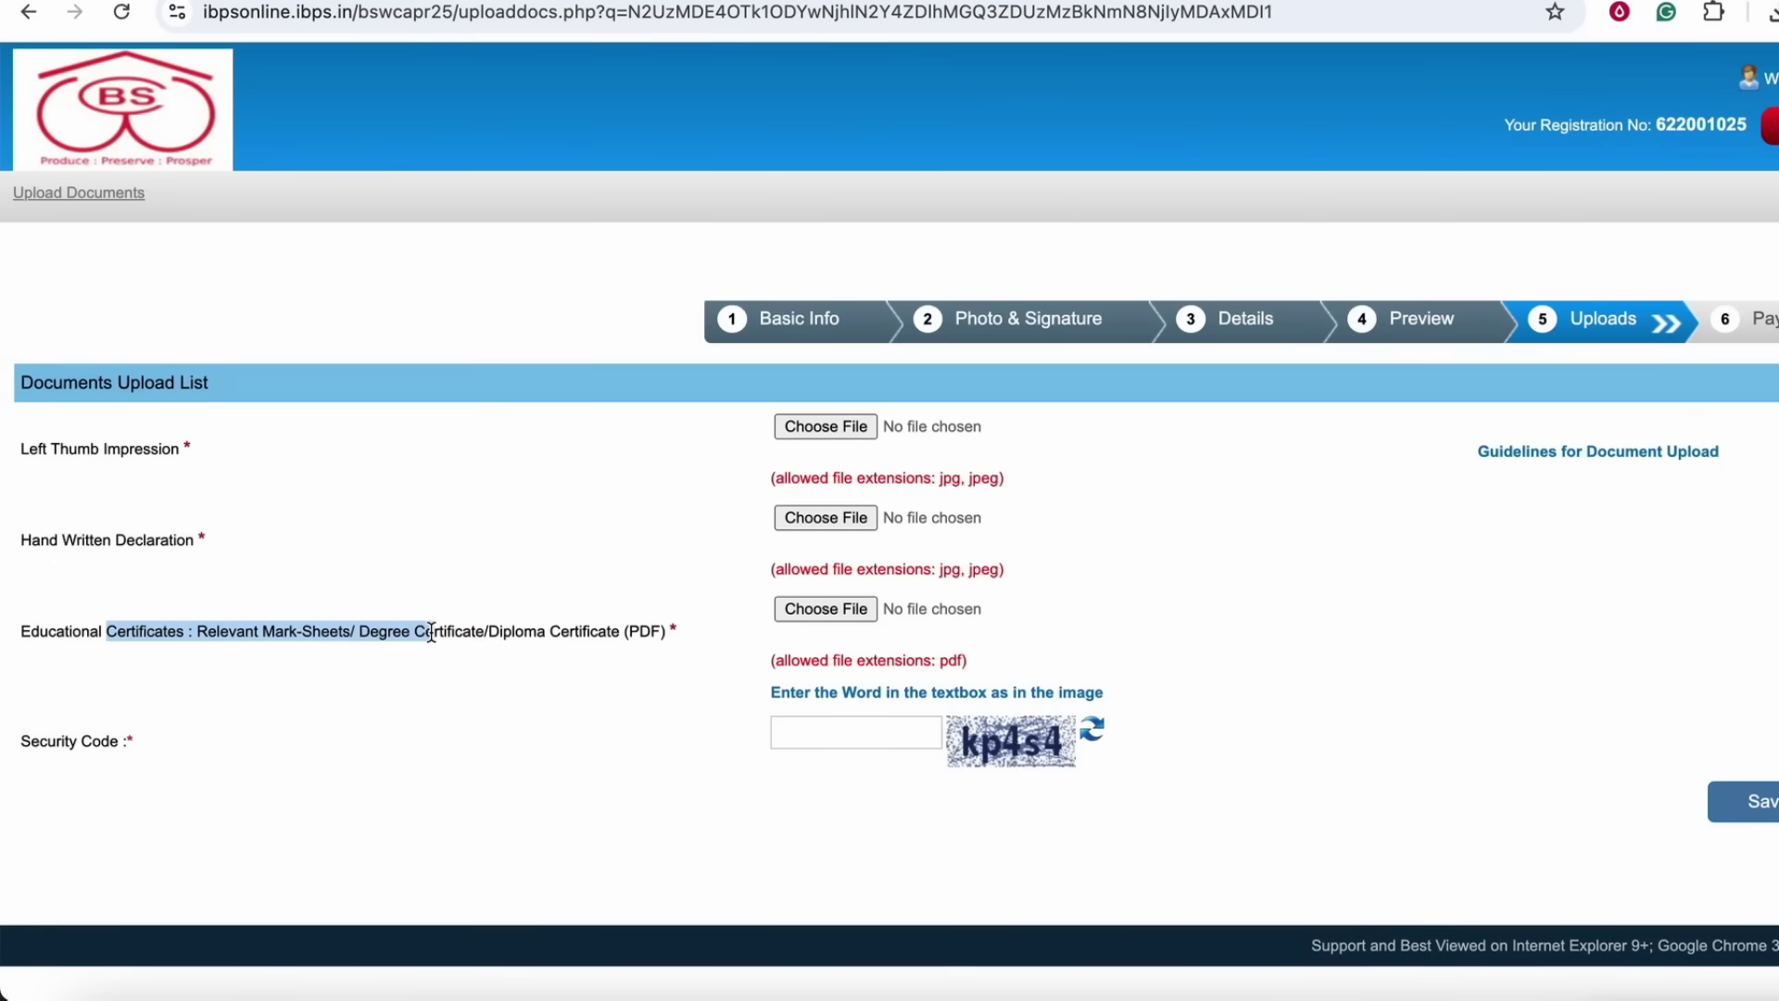
click(431, 633)
drag(264, 631, 677, 634)
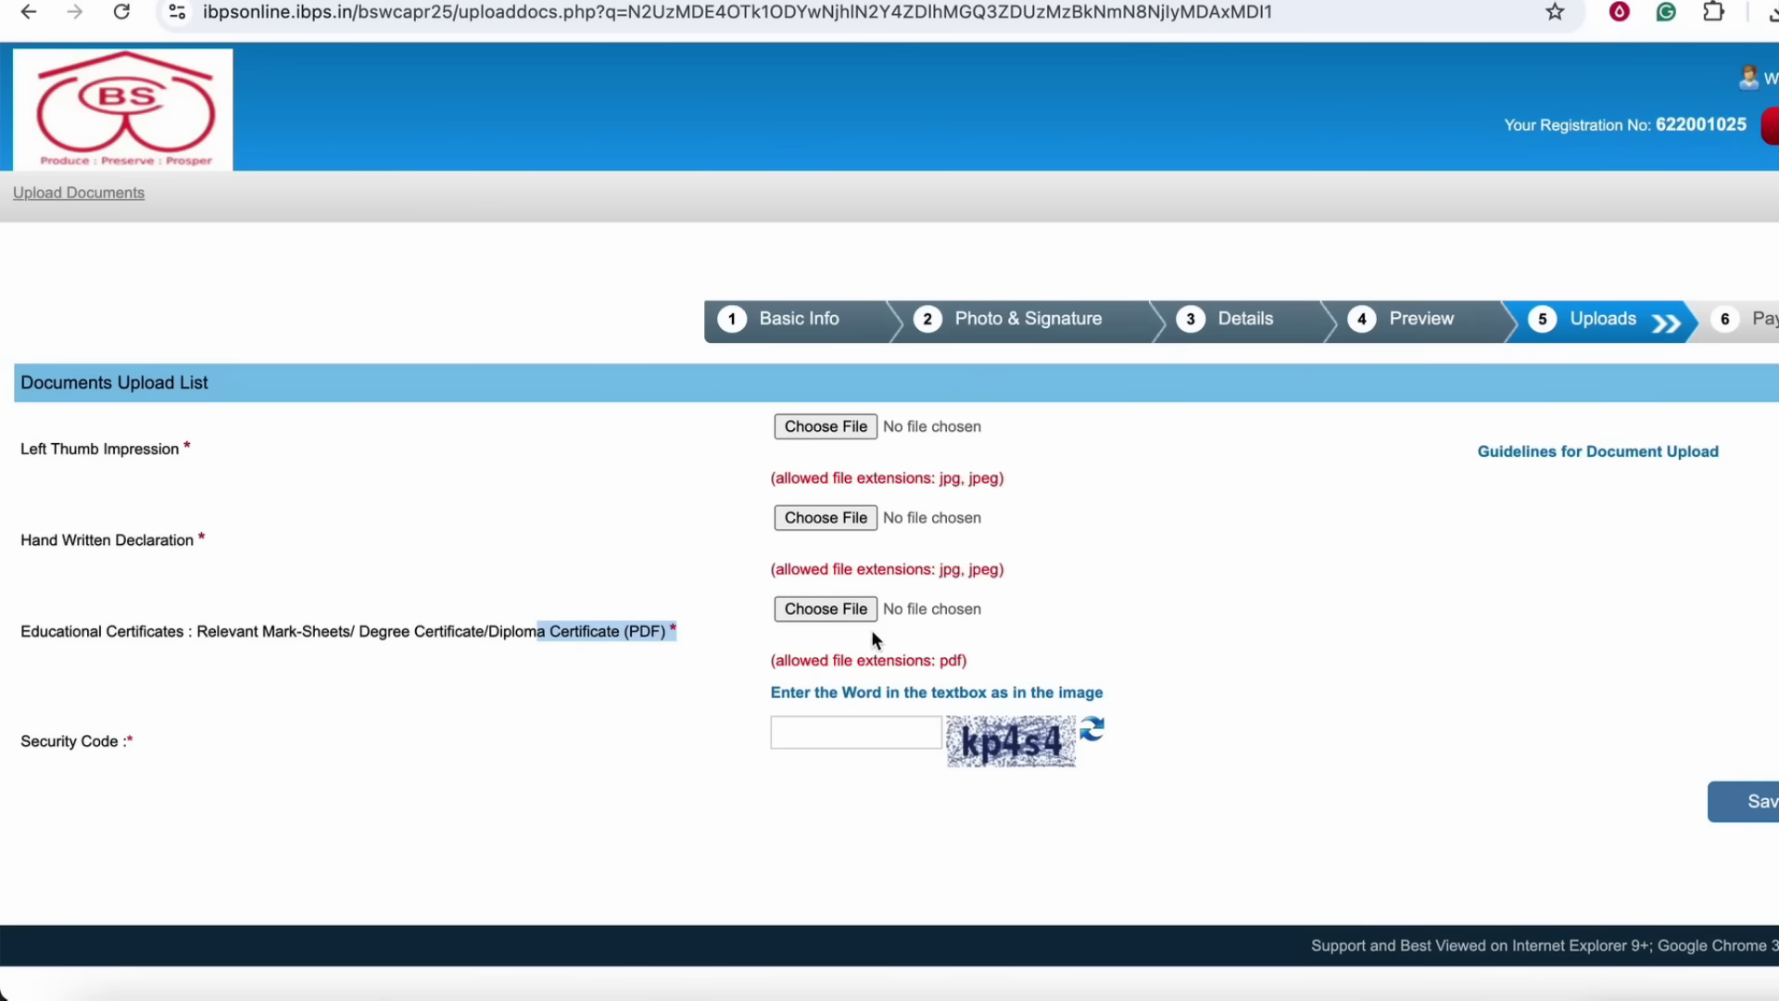
- Open the Guidelines for Document Upload, examine the scanning and uploading rules, and close the document
click(1549, 454)
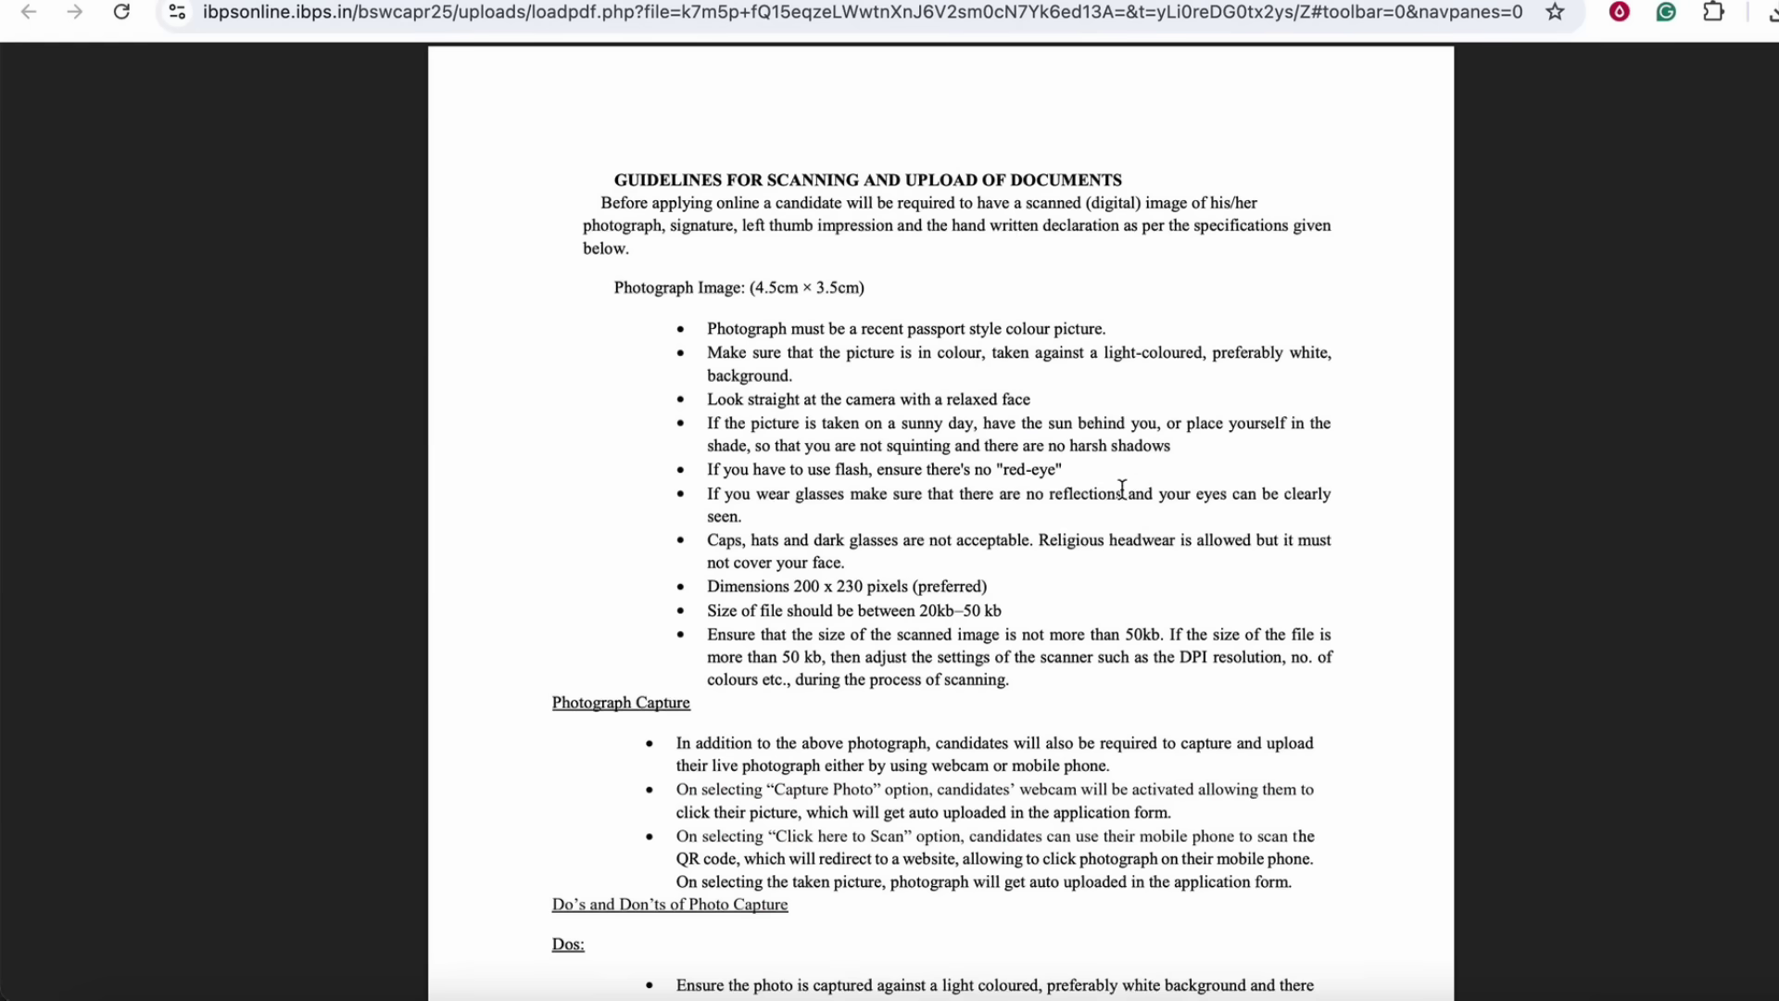
scroll(1075, 461, down, 10)
scroll(1074, 460, down, 15)
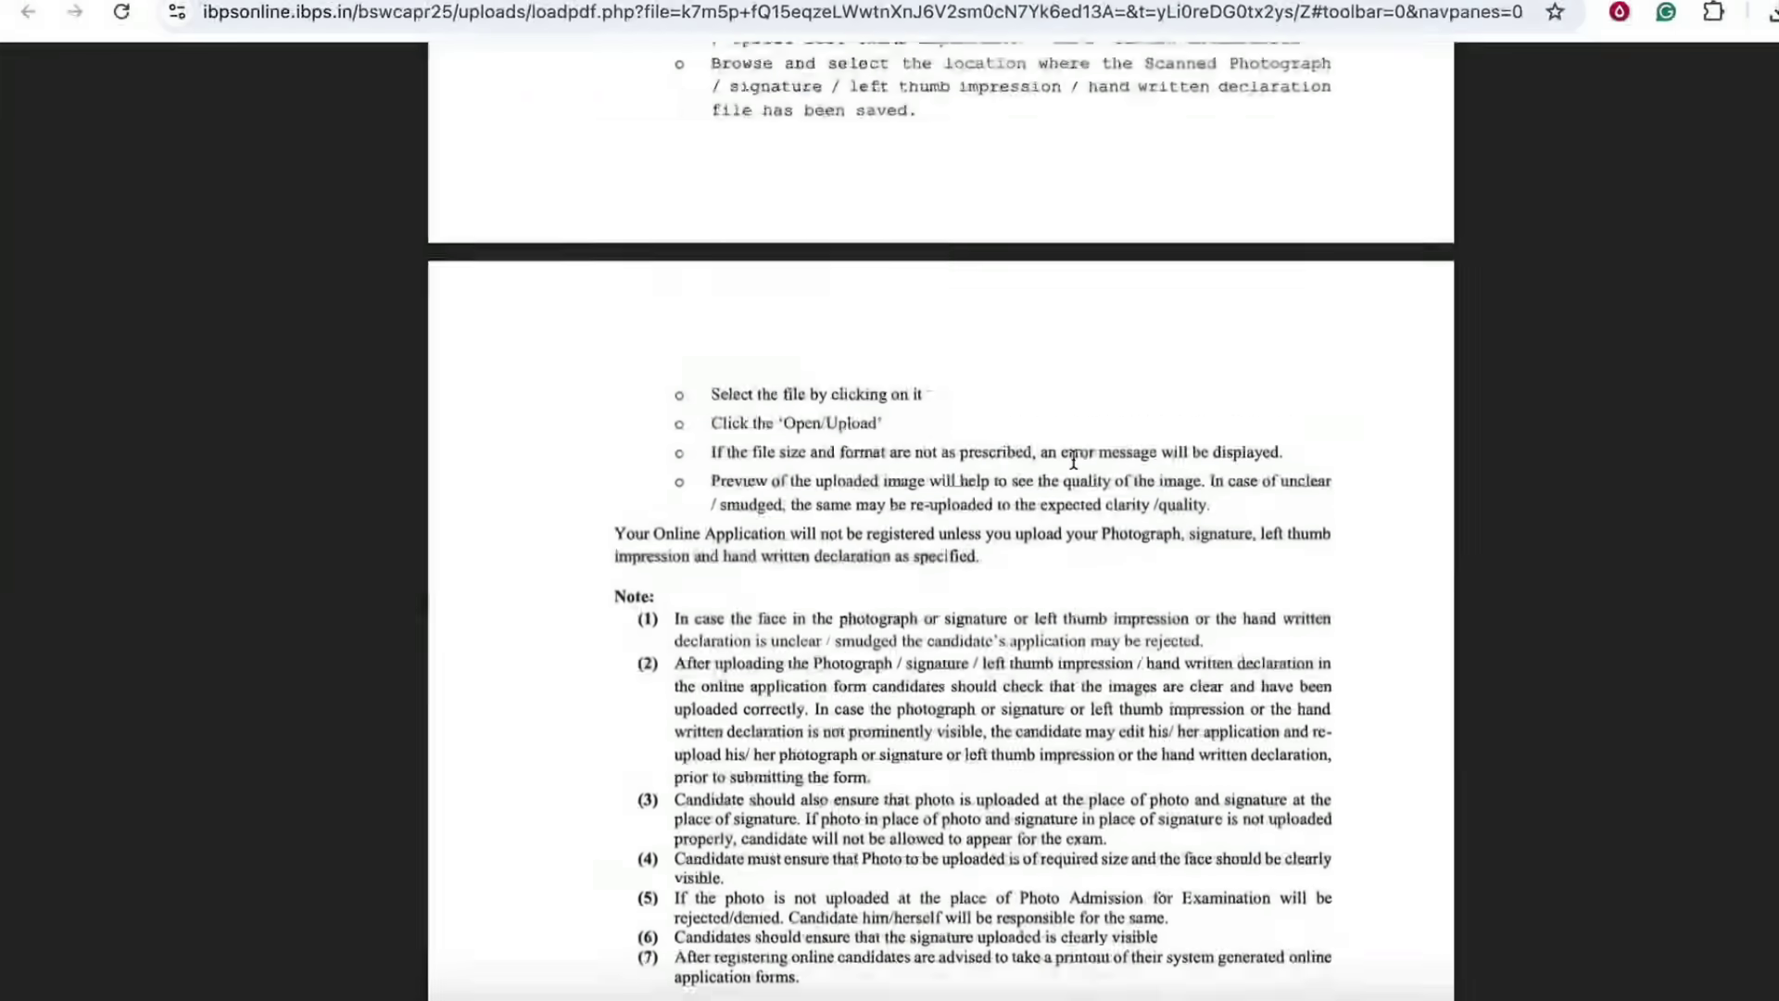
scroll(1074, 460, down, 10)
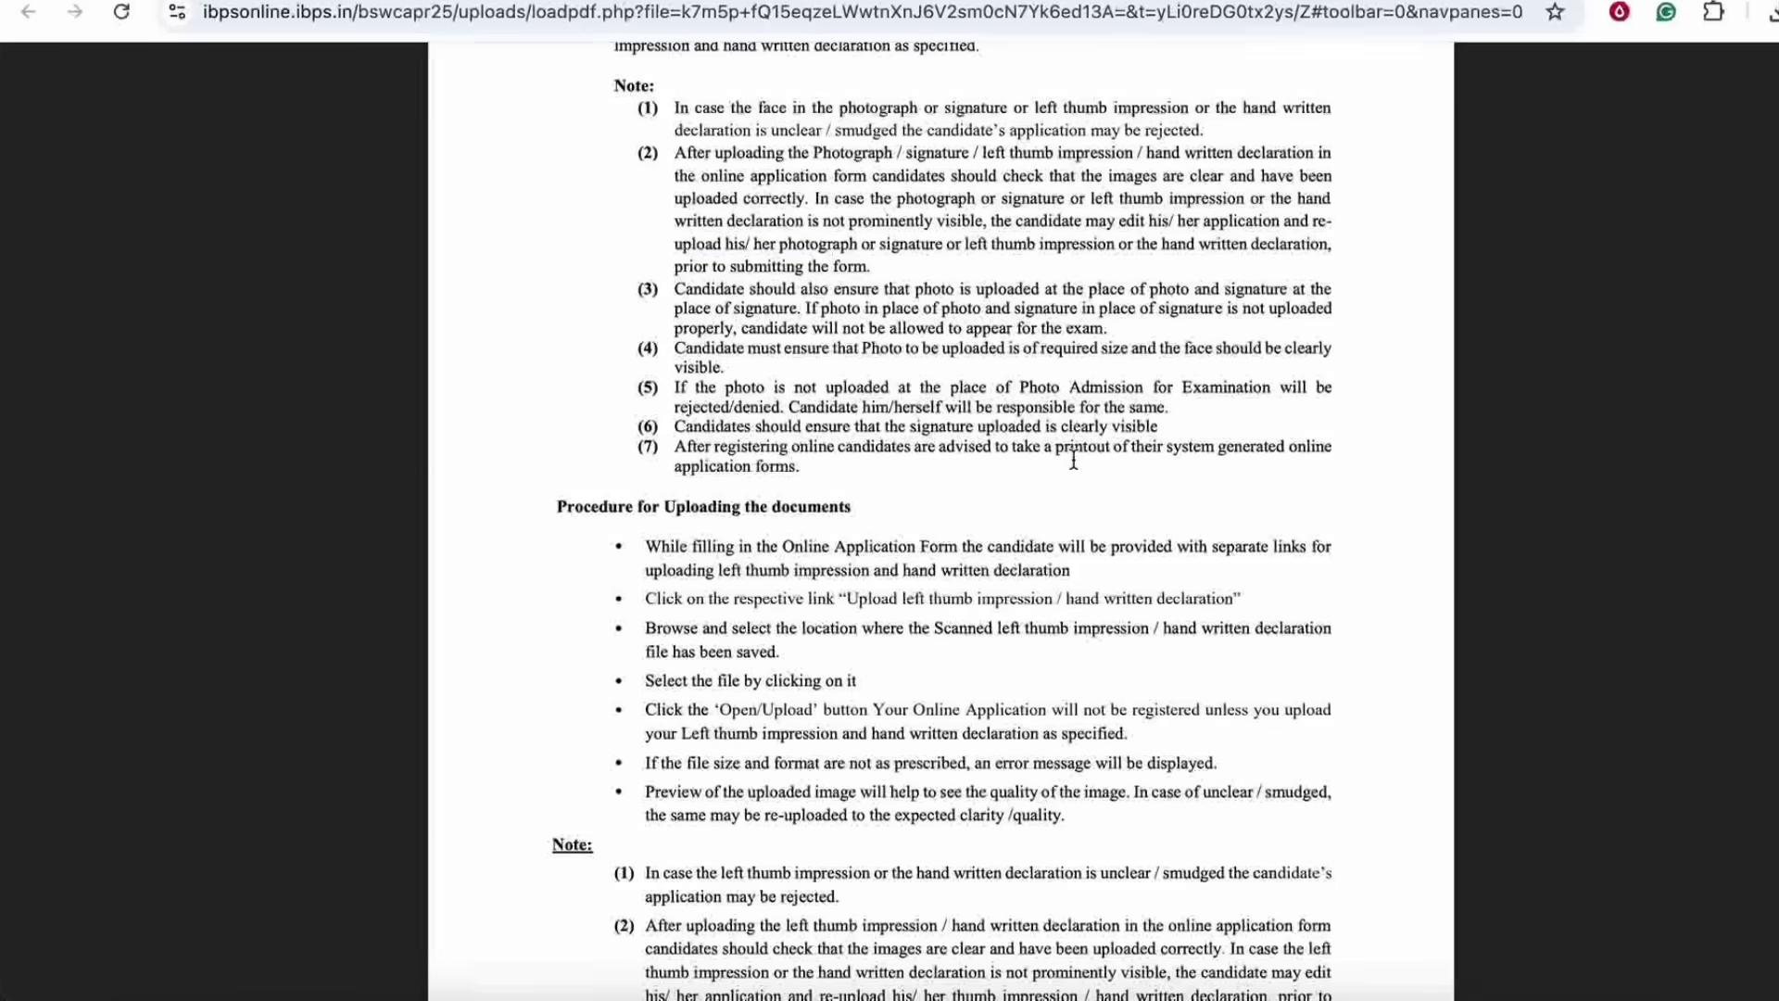
scroll(1075, 462, up, 15)
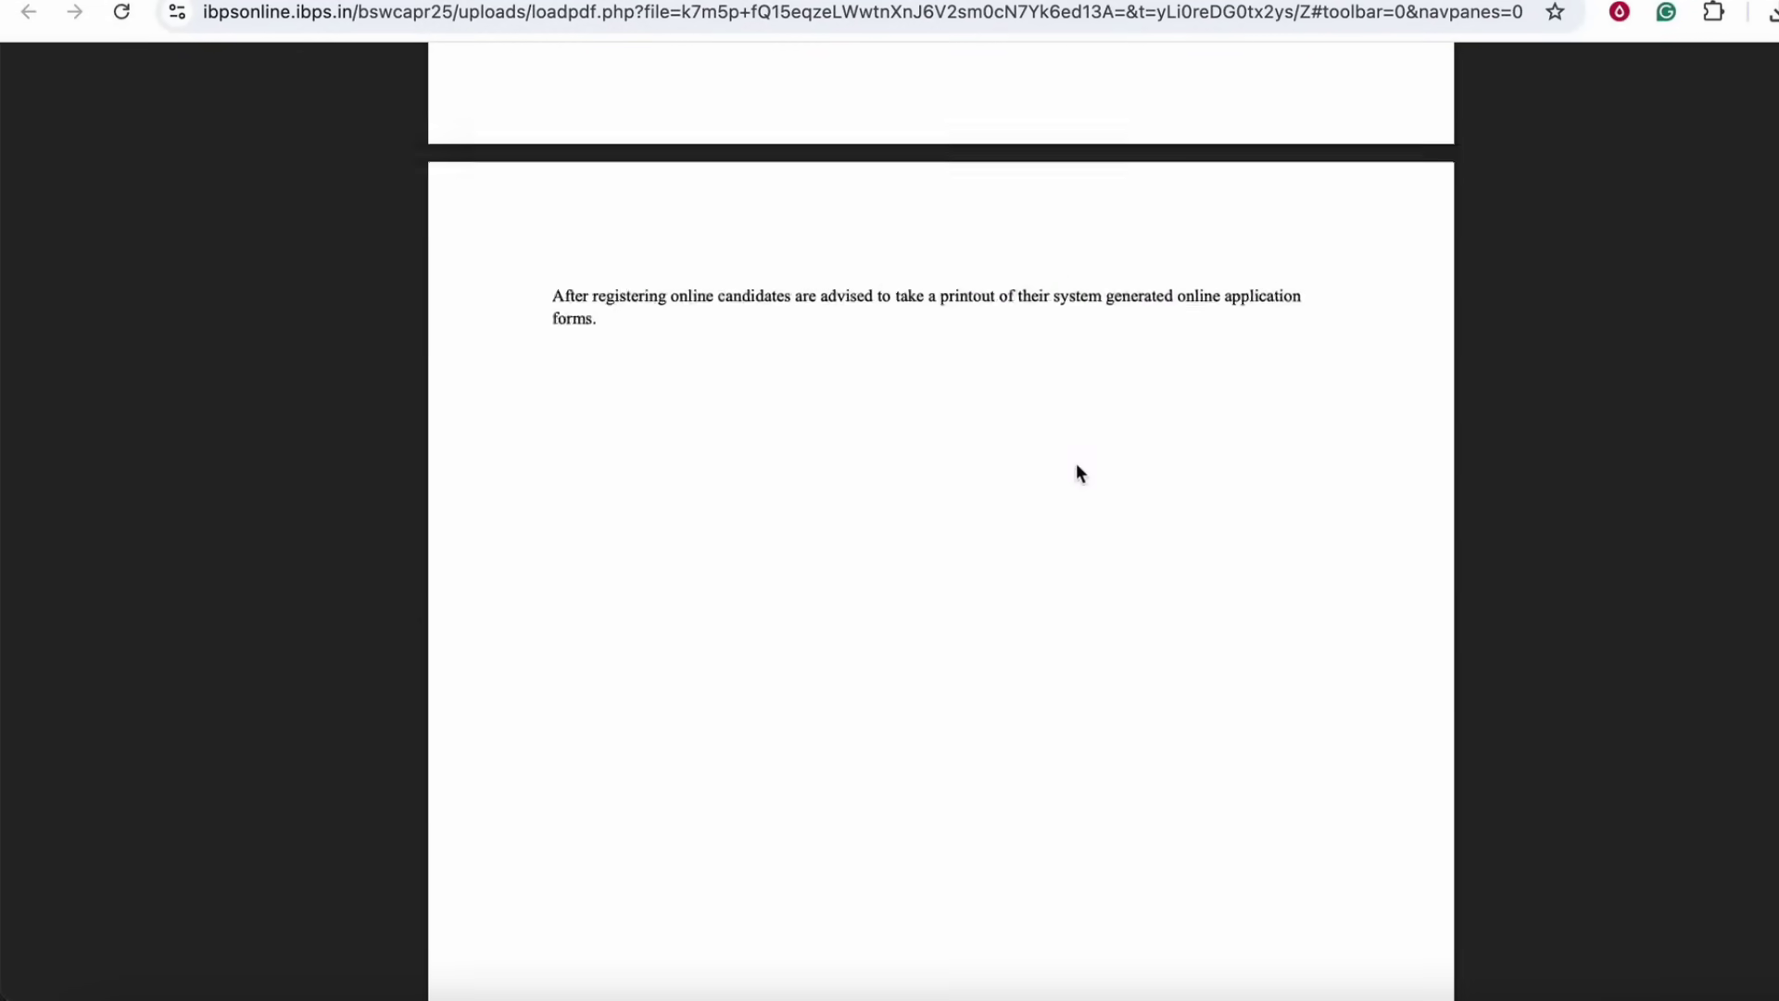
key(ctrl+w)
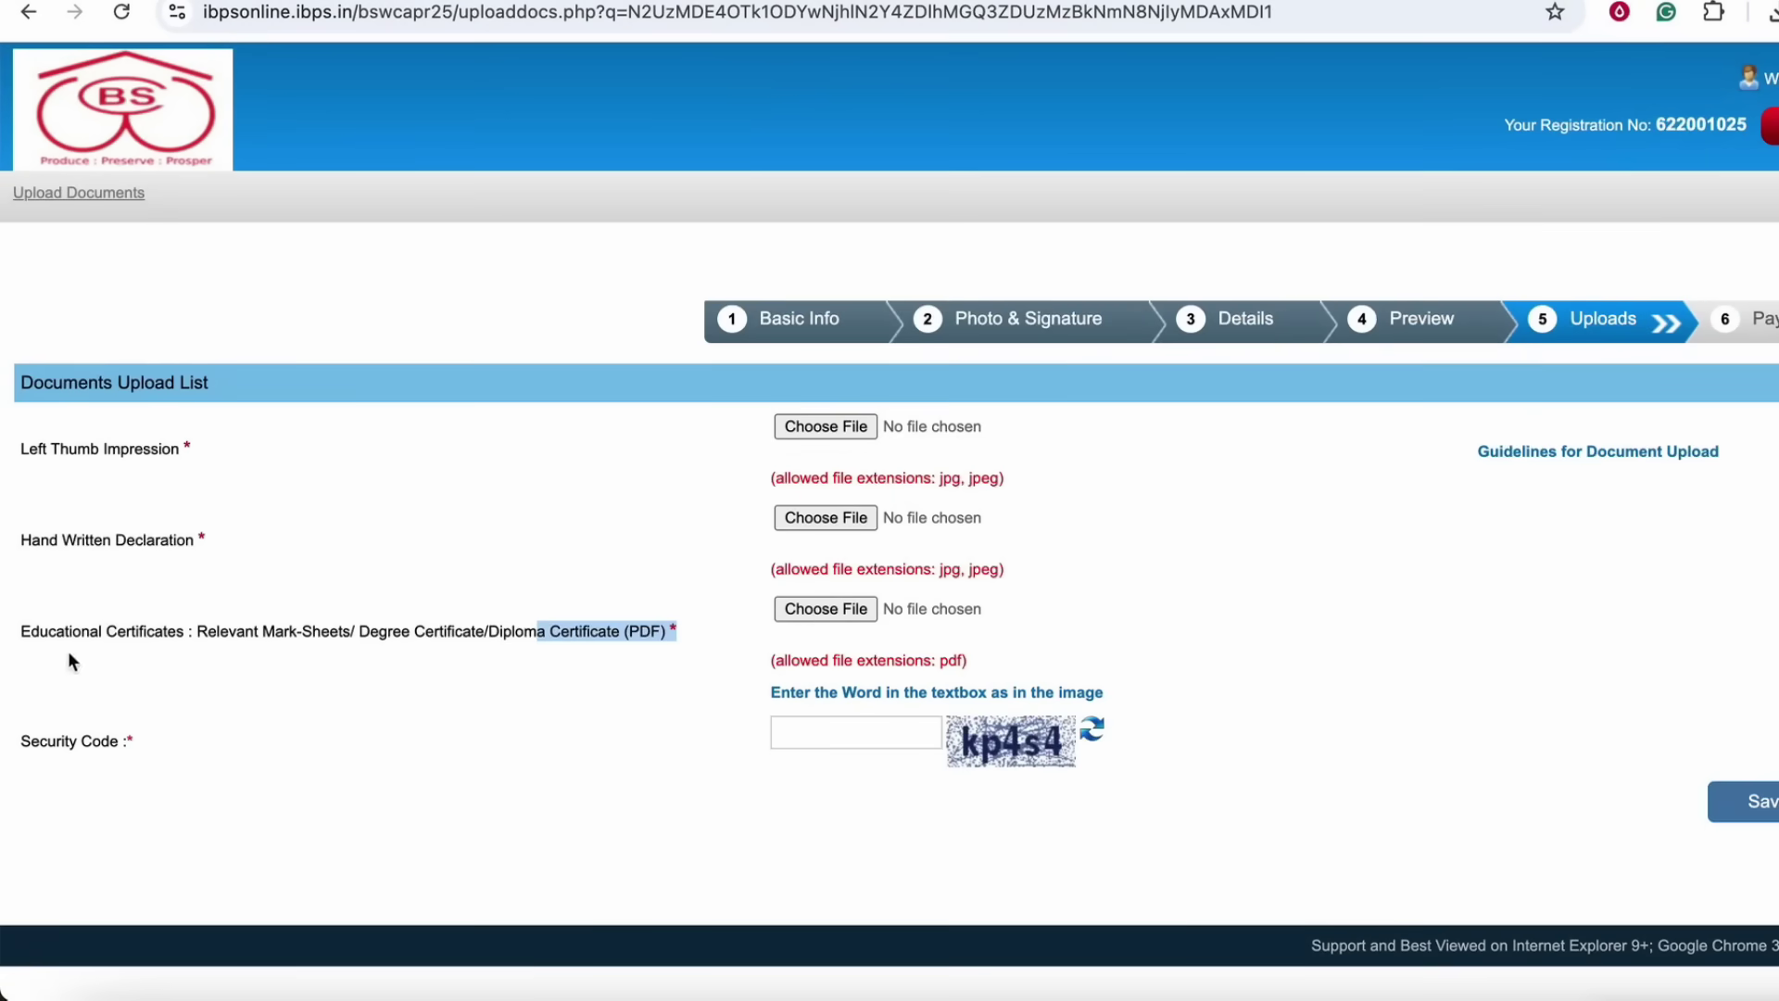
- Highlight the mark-sheet, degree certificate and diploma certificate parts of the Educational Certificates label
drag(208, 637, 385, 638)
double_click(449, 634)
drag(496, 638, 653, 640)
- Fill in the security code on the document upload page and save to continue to payment
click(854, 741)
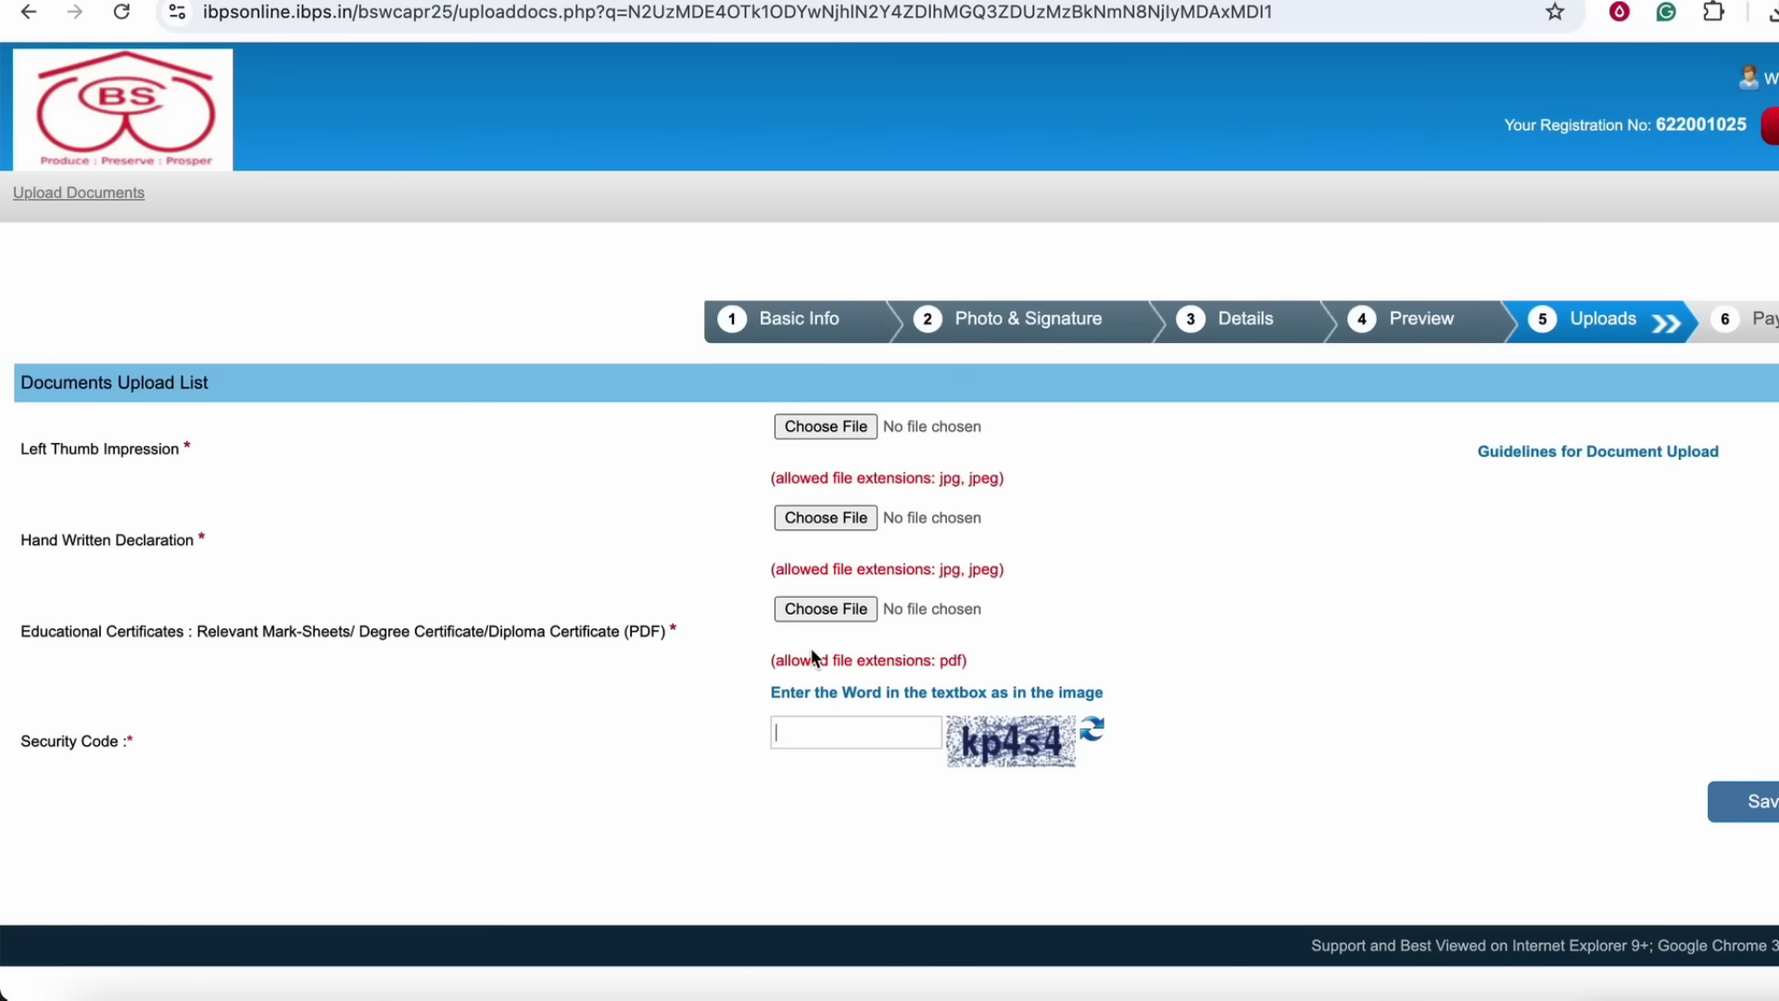
click(822, 741)
click(1742, 802)
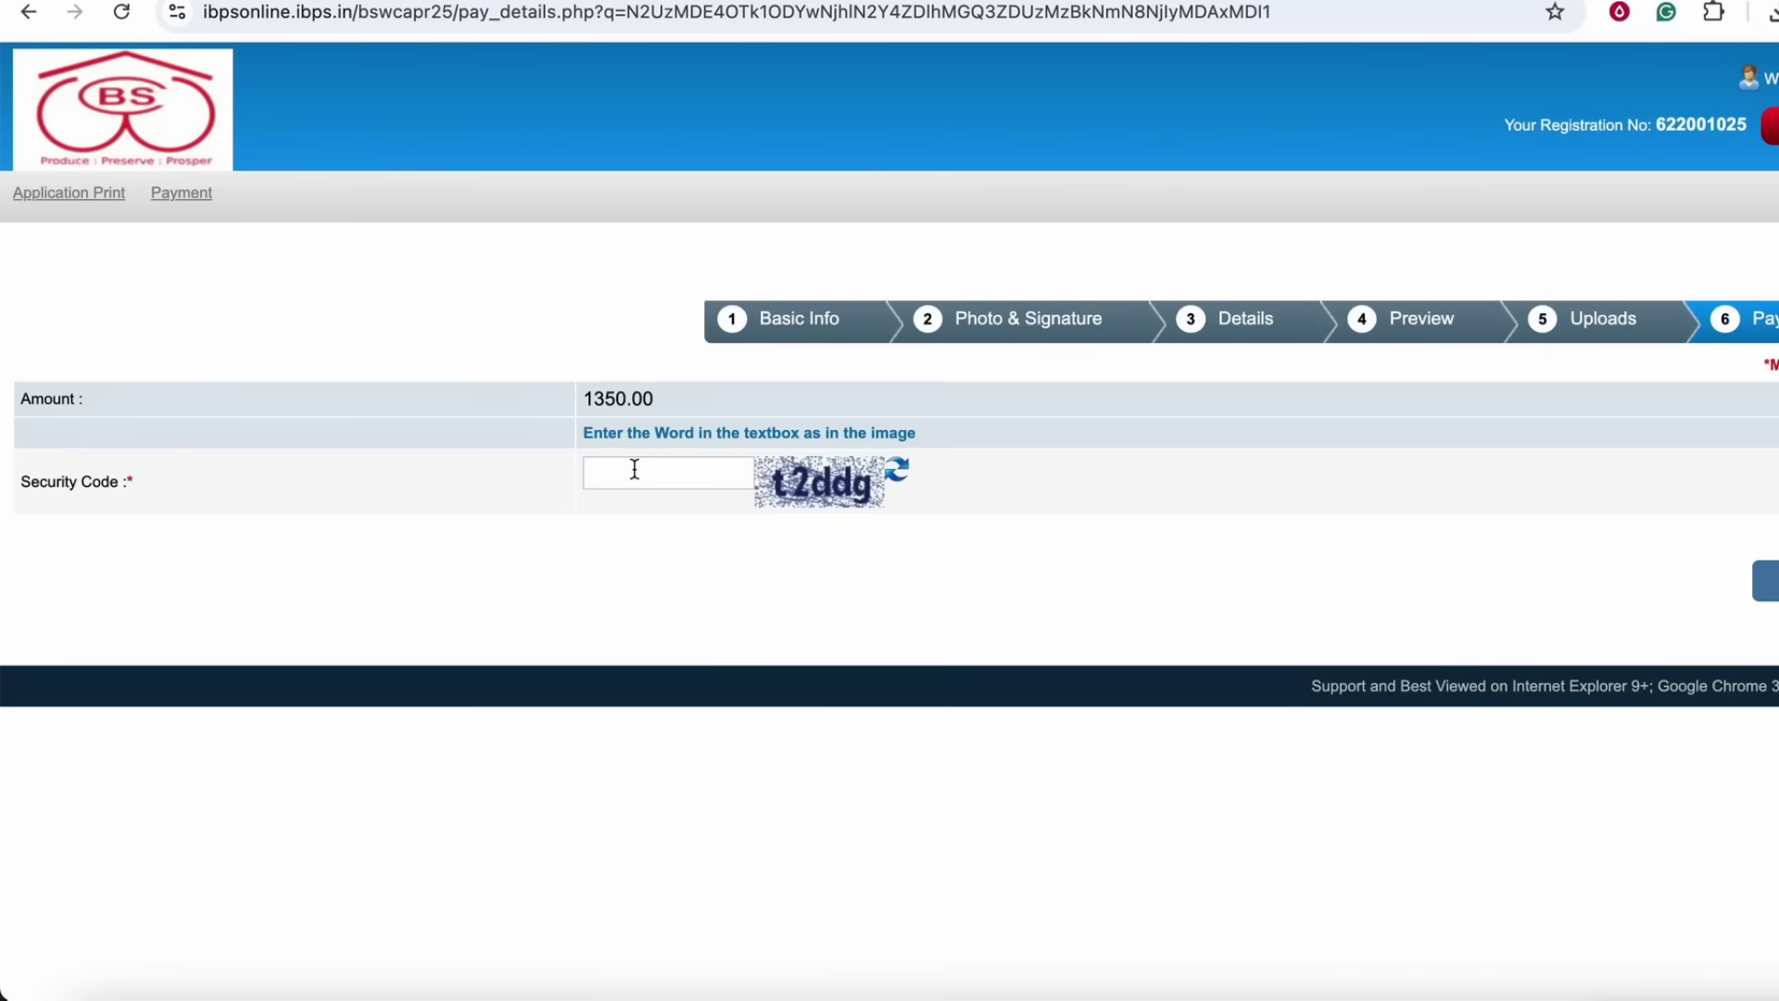
- Enter the security code on the payment page and confirm proceeding to the payment gateway
text(t2ddg)
click(1766, 581)
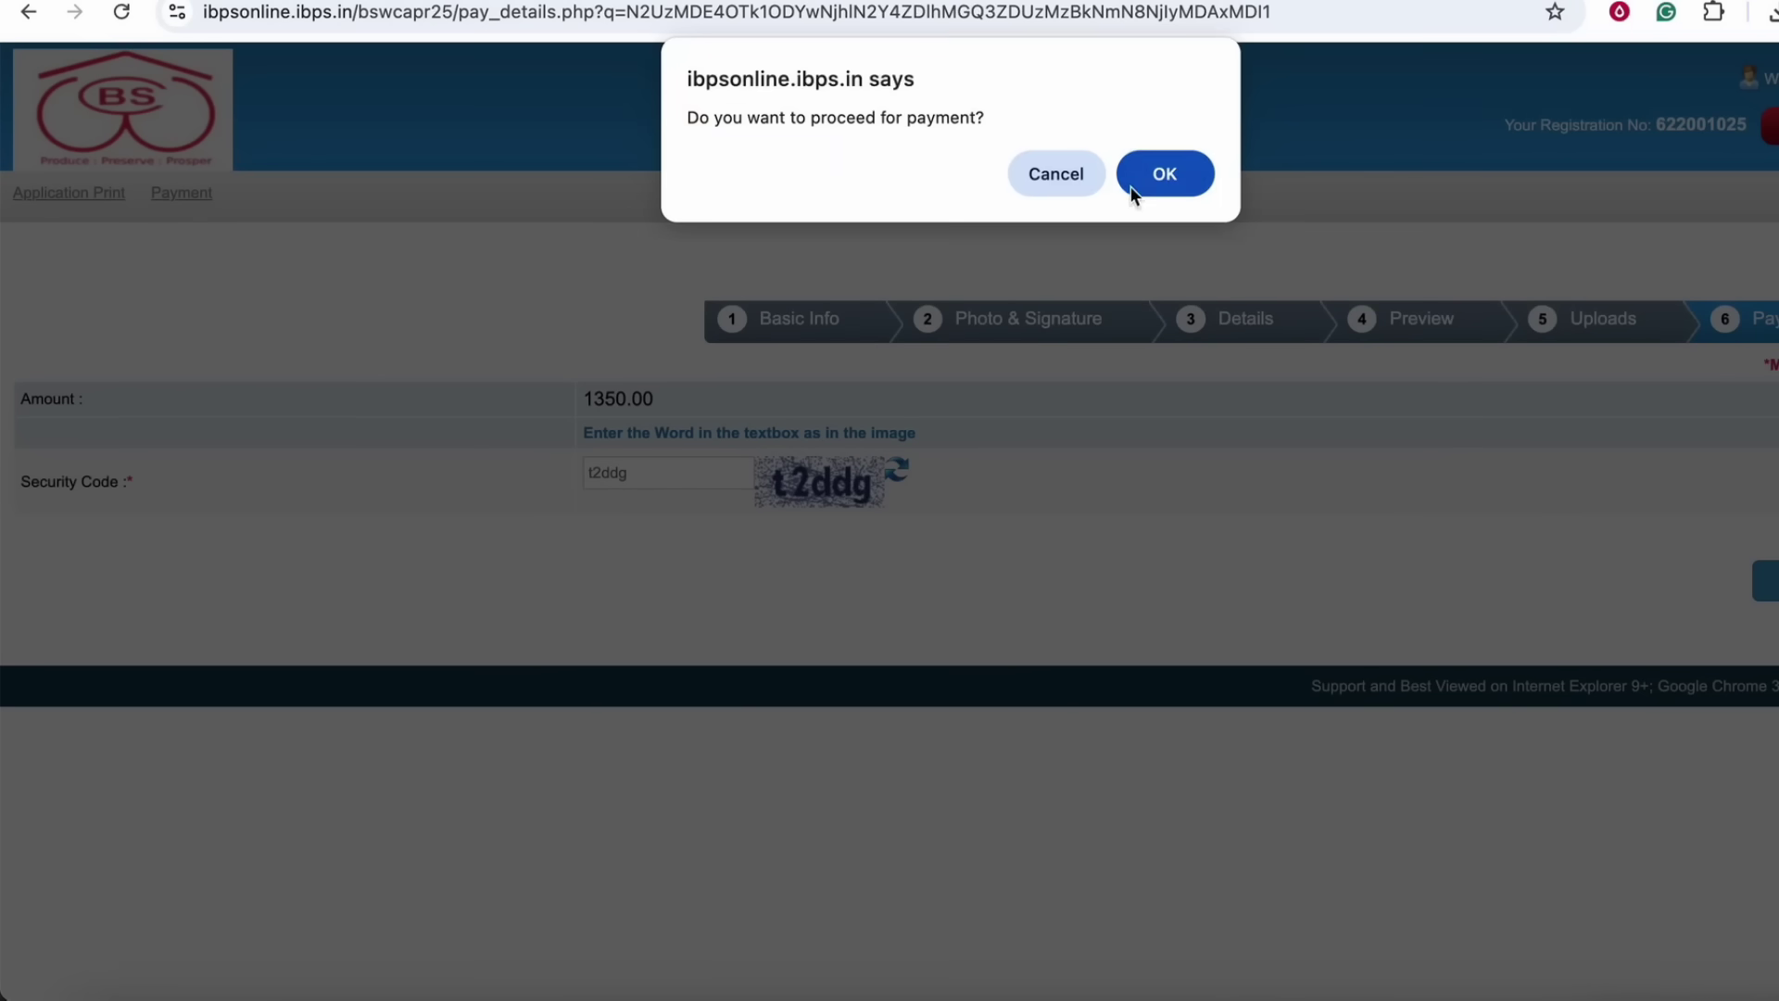
click(1175, 176)
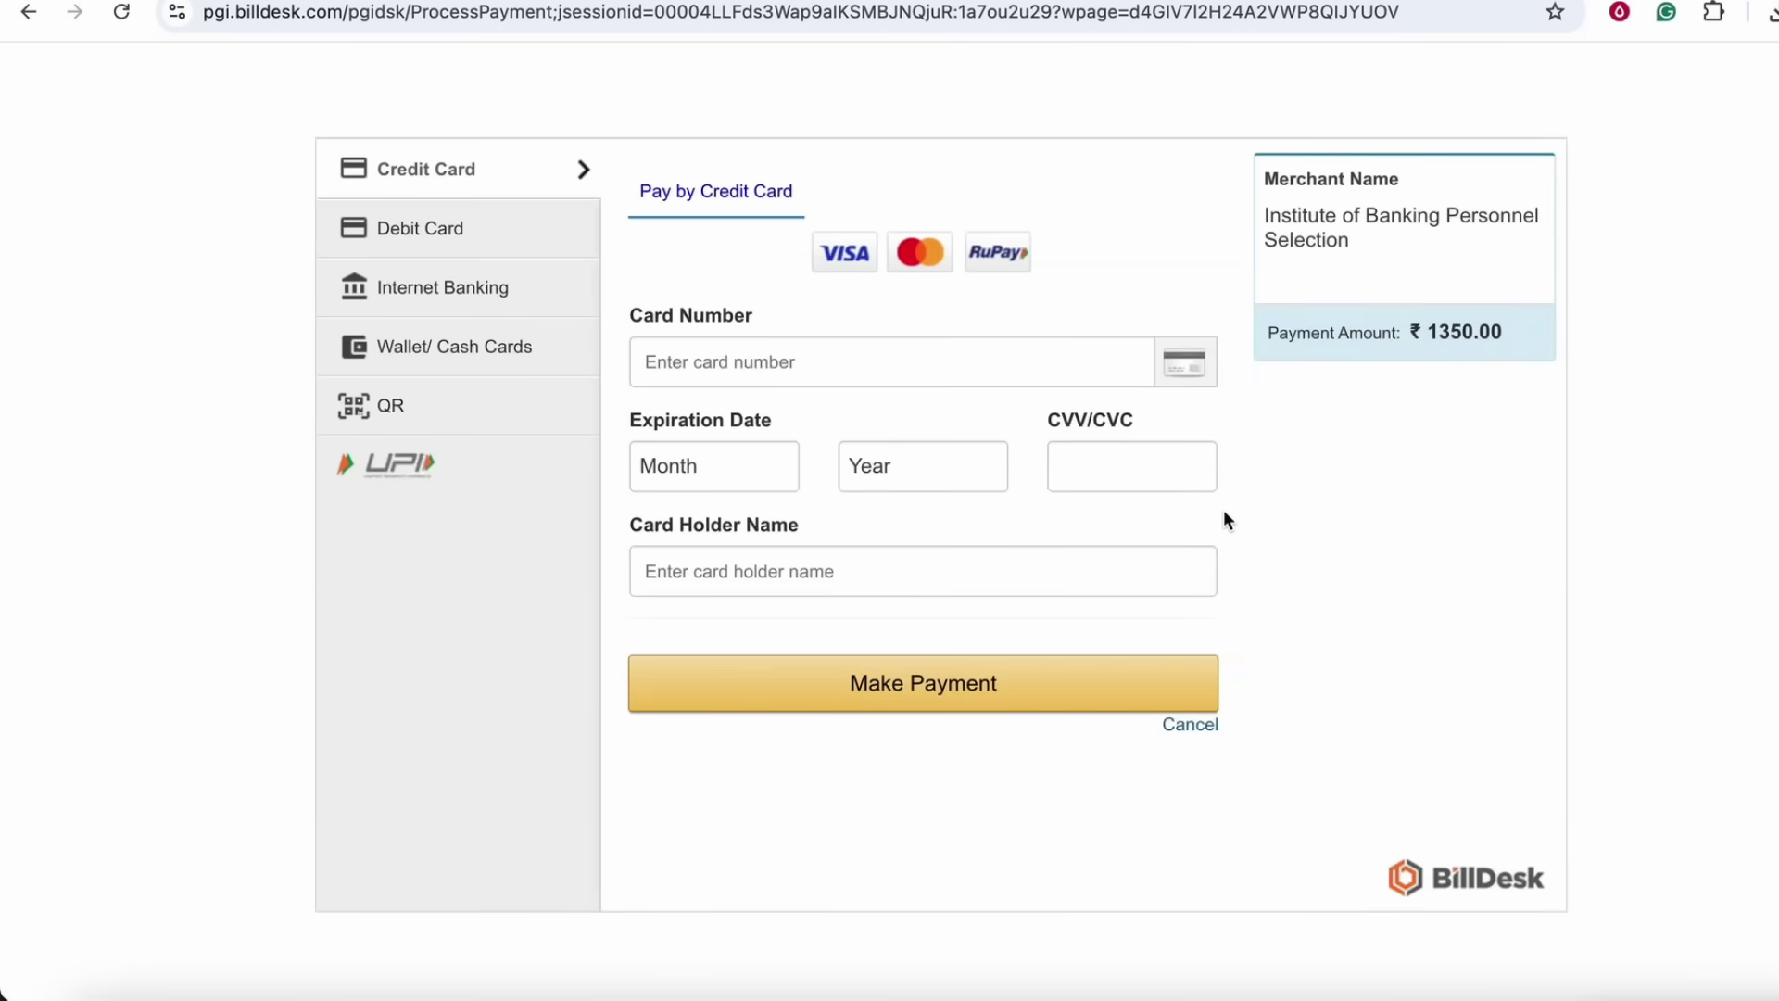
- Check the UPI, Wallet/Cash Cards, Internet Banking, Debit Card and Credit Card payment options for the application fee
click(399, 463)
click(425, 346)
click(435, 278)
click(431, 233)
click(427, 170)
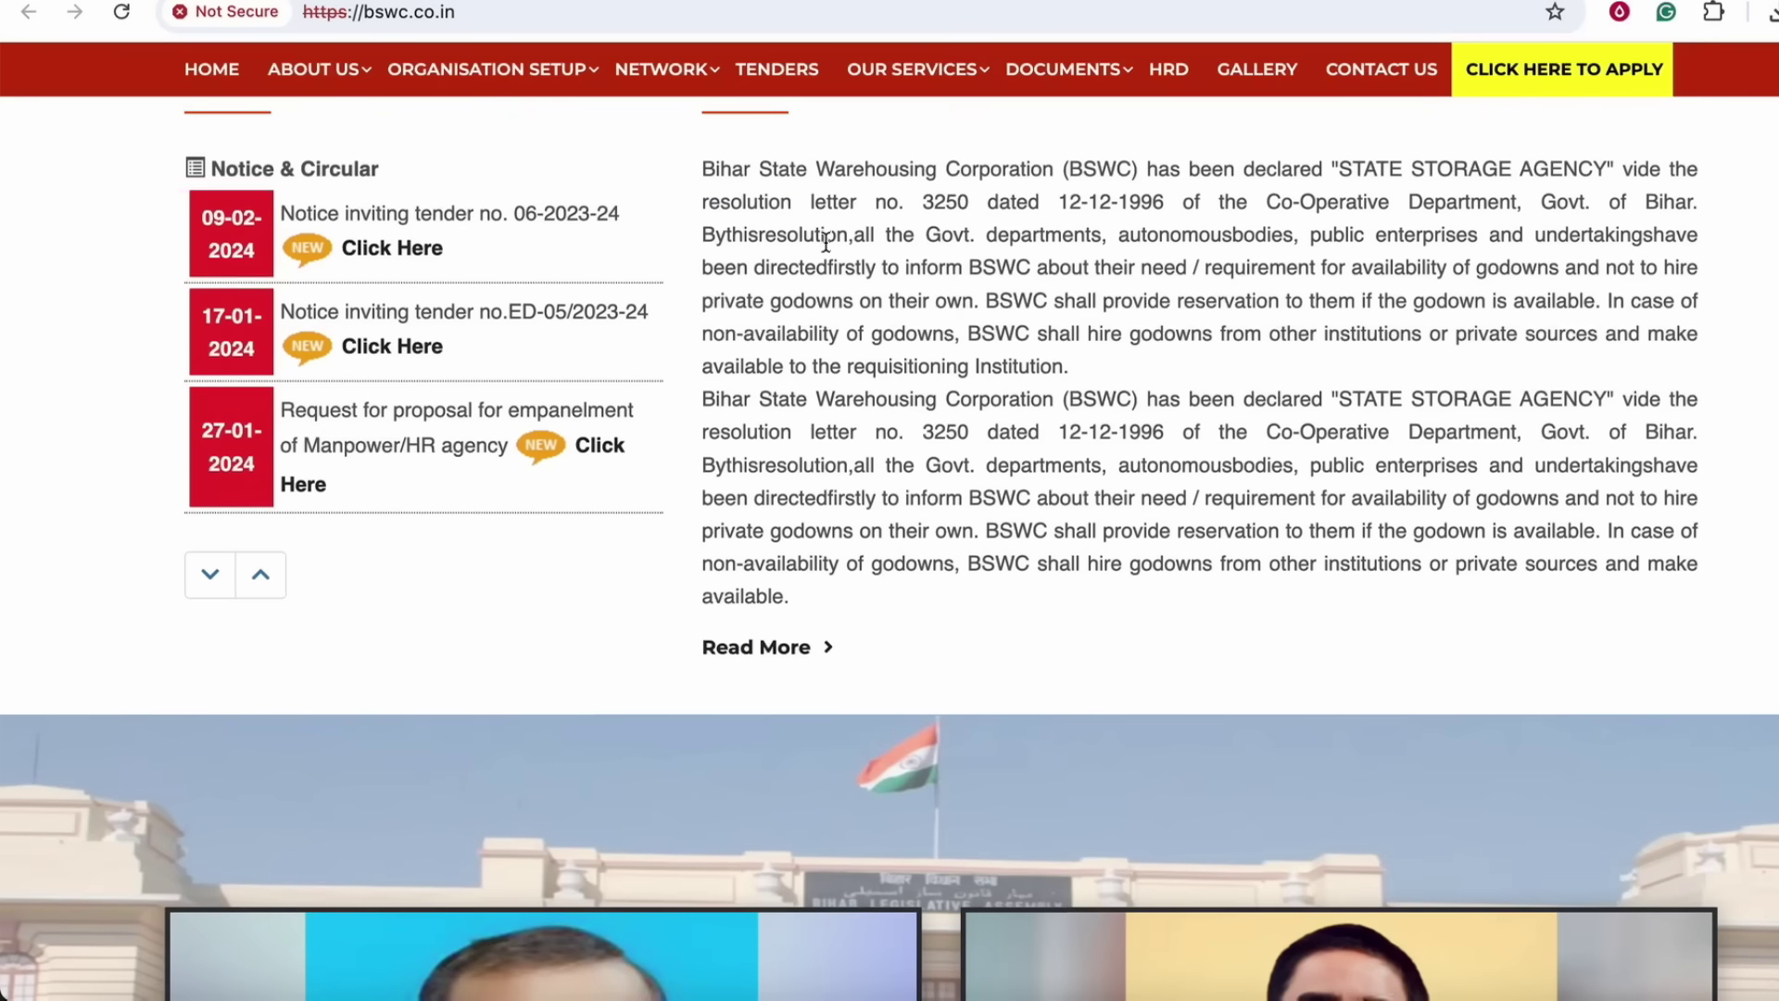
- Look through the home page of the Bihar State Warehousing Corporation website
scroll(826, 242, up, 10)
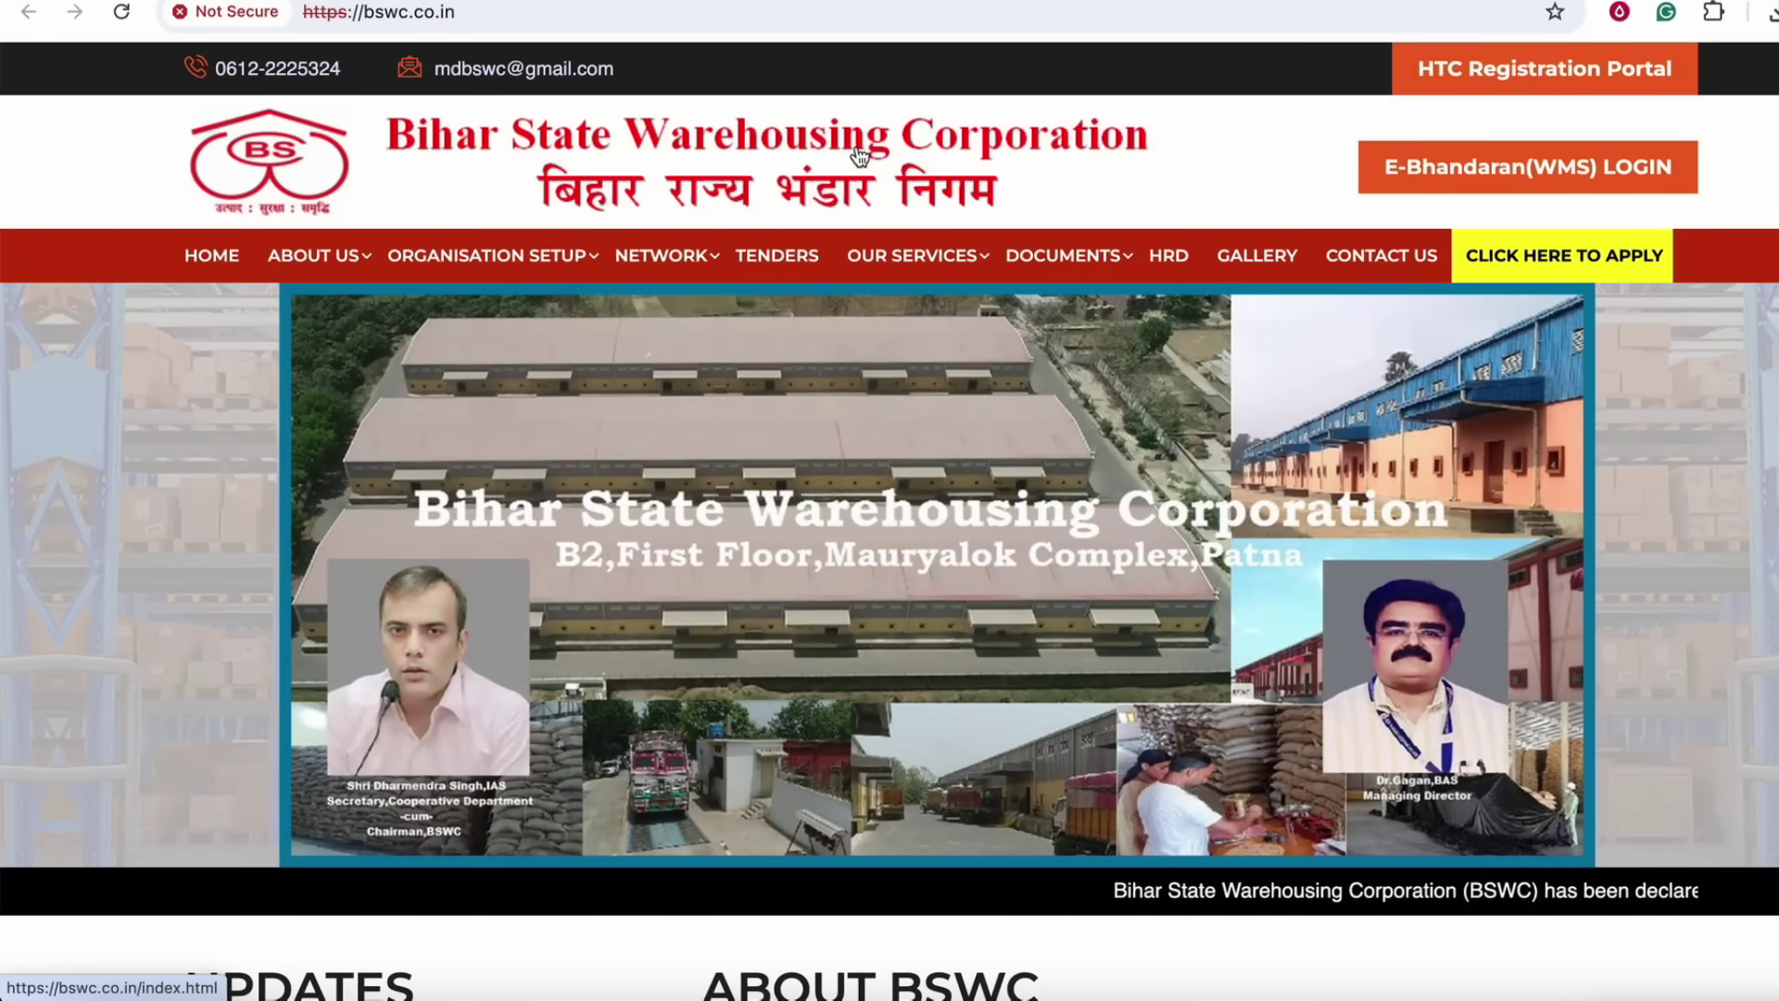
scroll(1305, 413, down, 10)
scroll(1026, 430, down, 5)
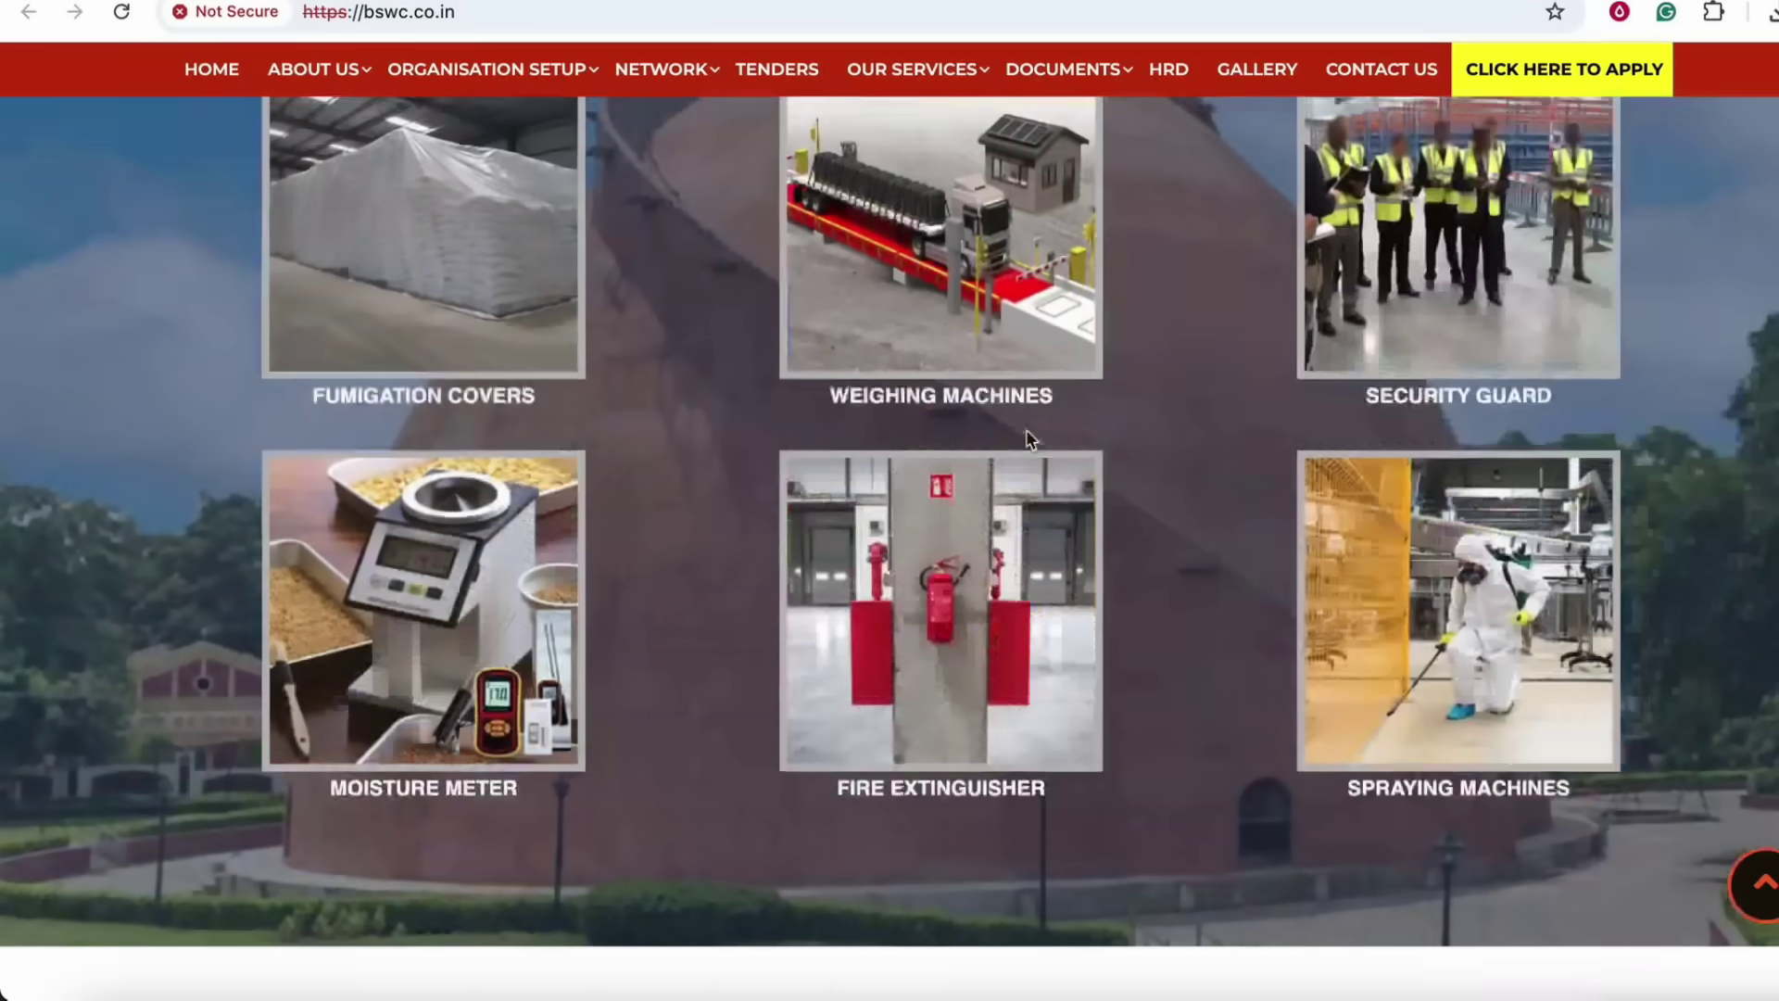